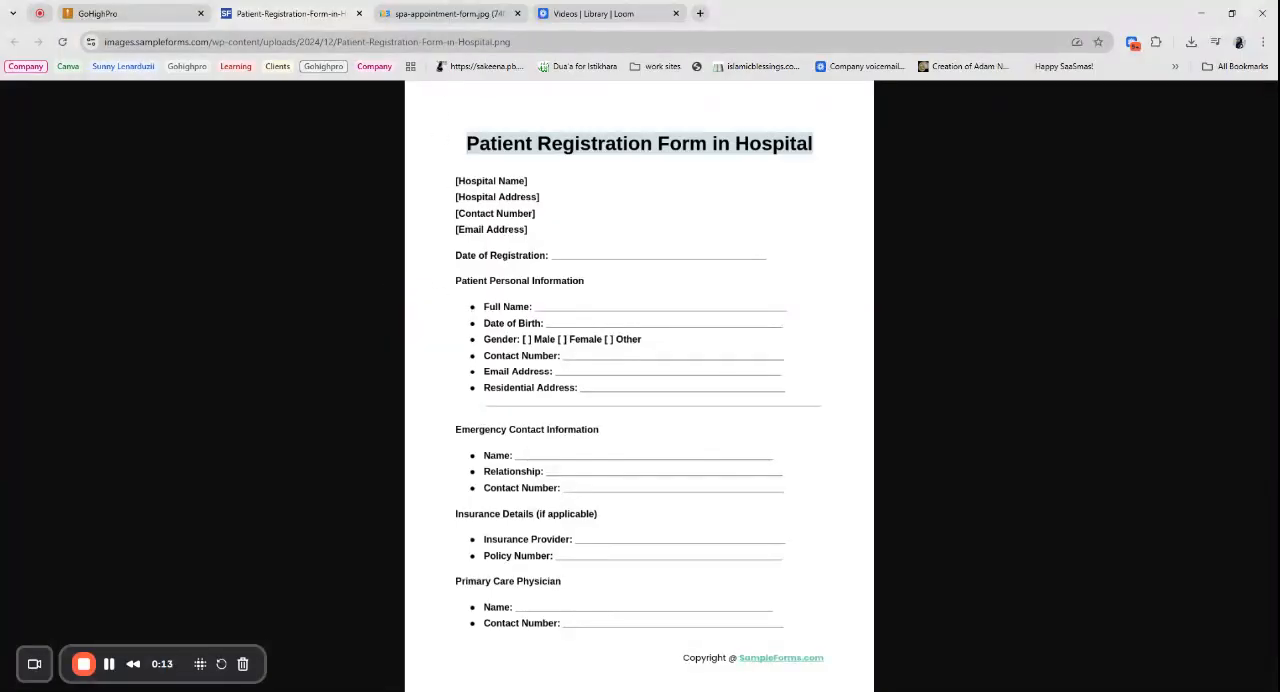
- Consult the sample spa and hospital forms, and create a new form from scratch in GoHighPro
click(452, 14)
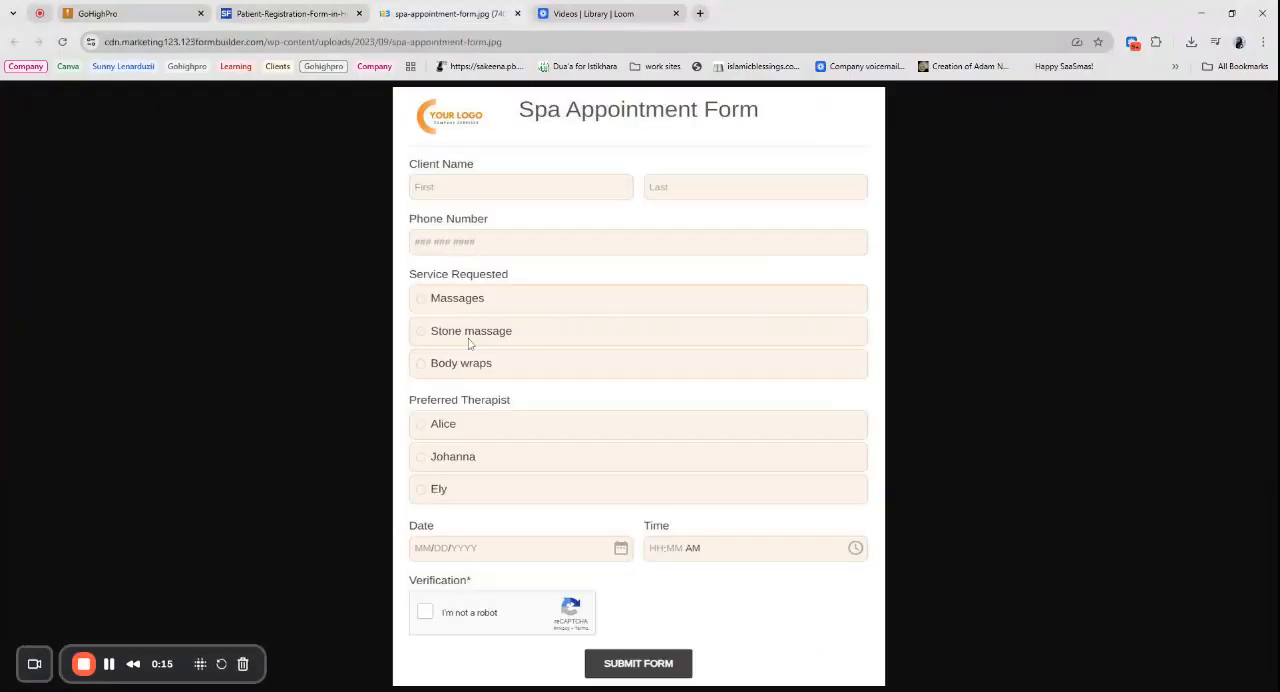
click(290, 13)
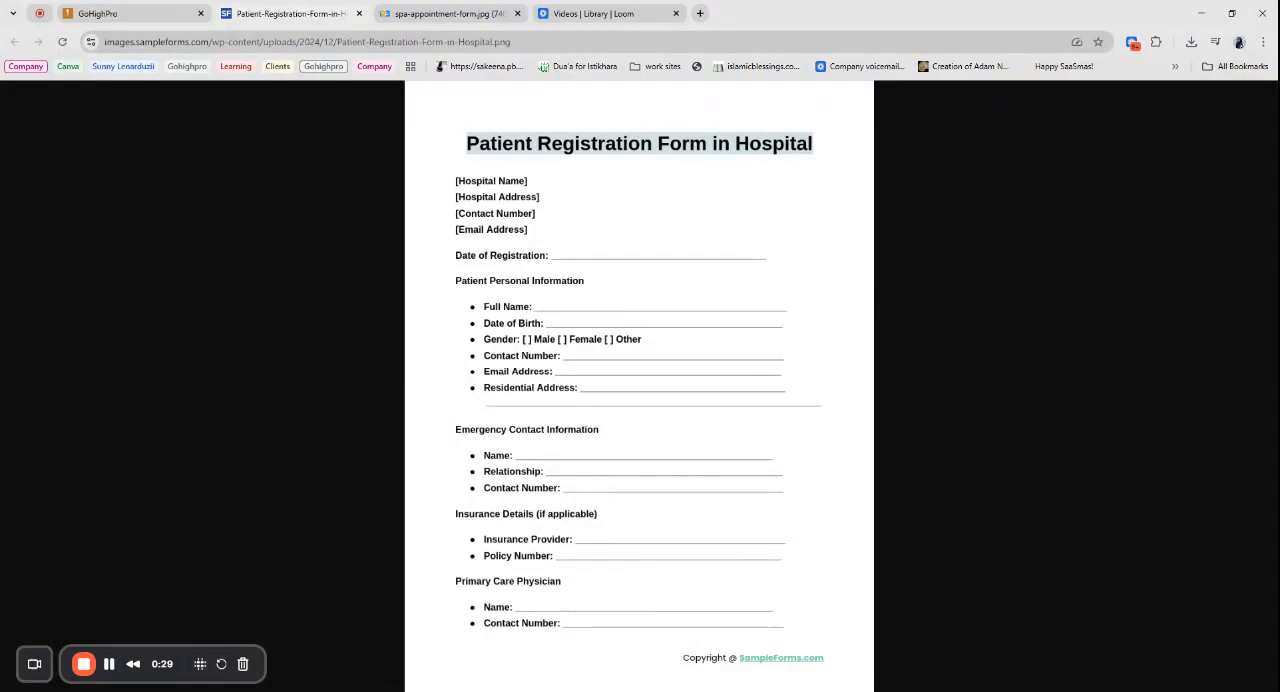
click(118, 11)
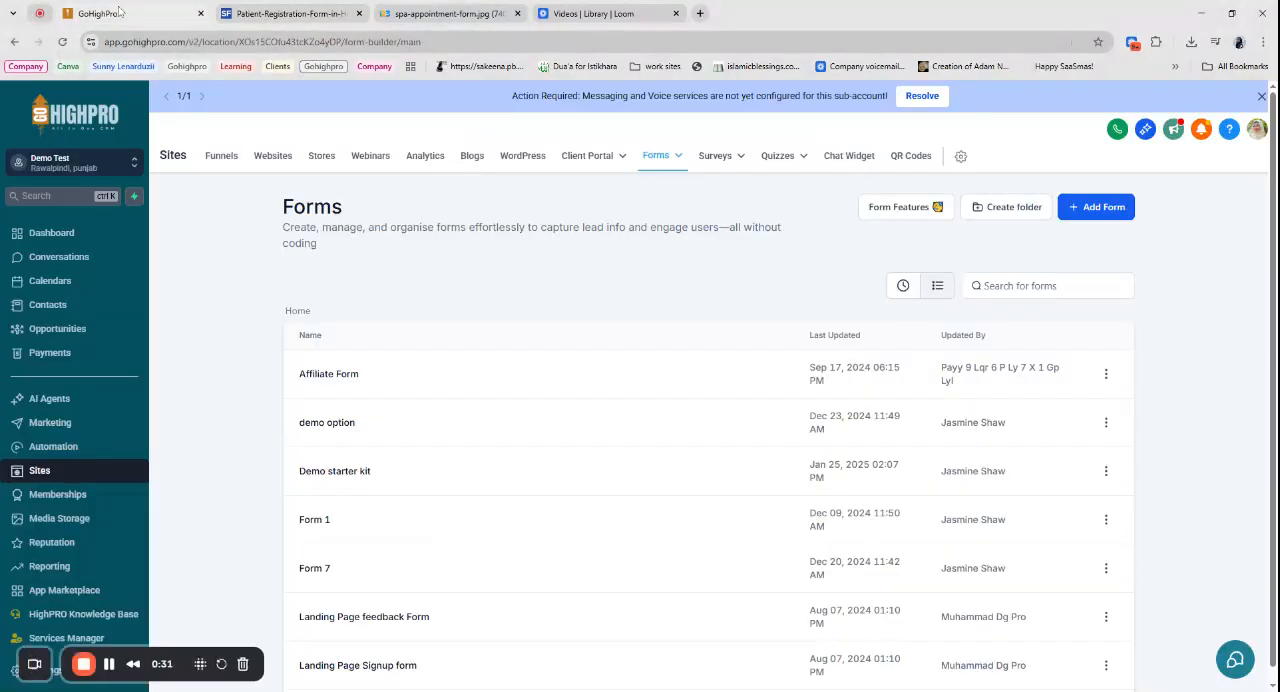
click(1104, 214)
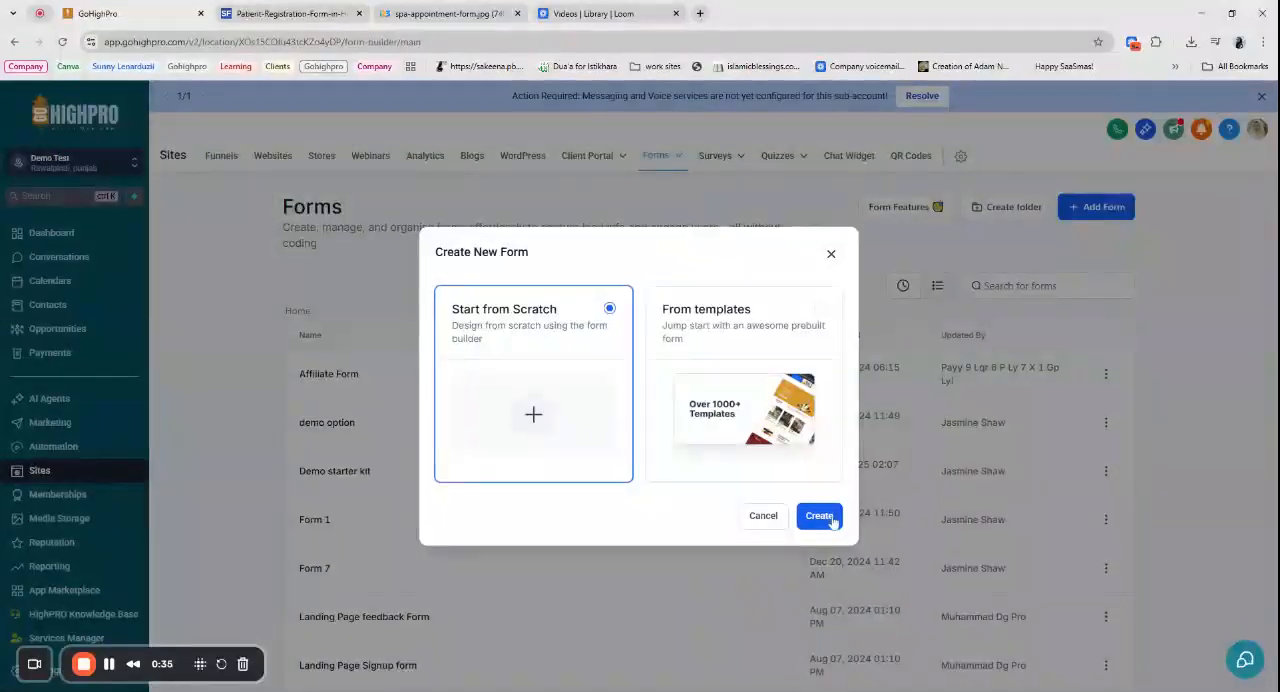
click(820, 516)
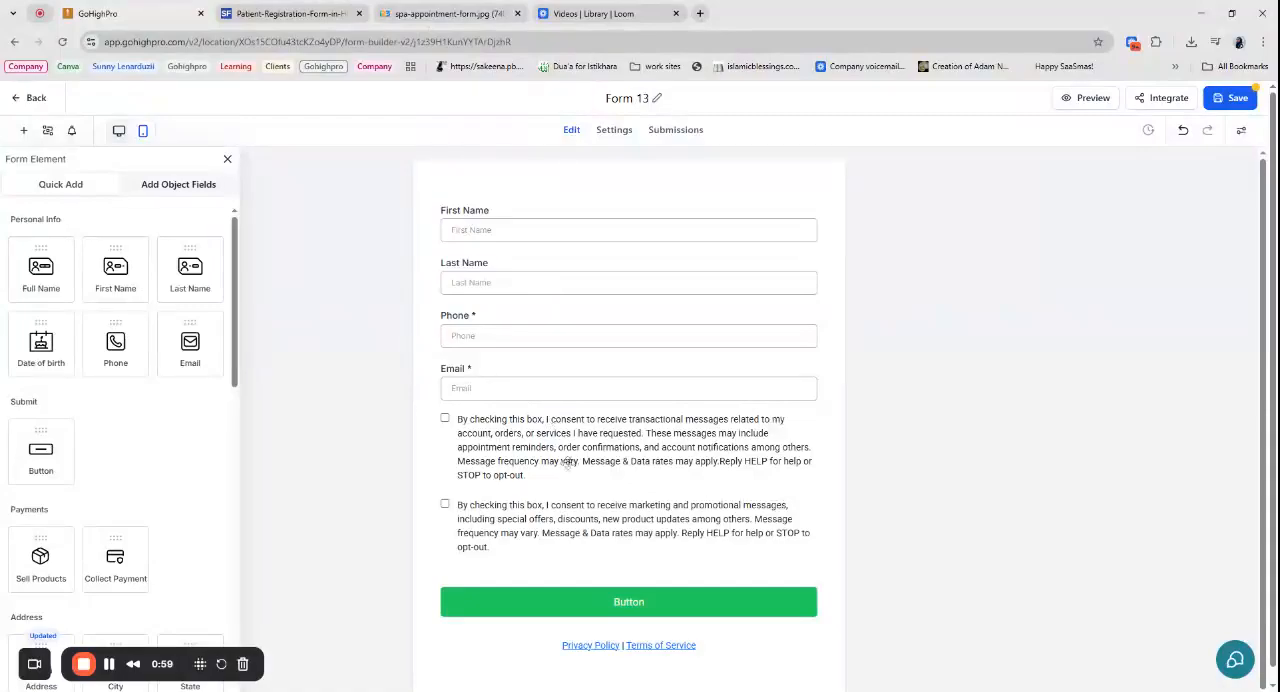
- Delete the two consent checkboxes and the Privacy Policy and Terms of Service text from the form
click(718, 428)
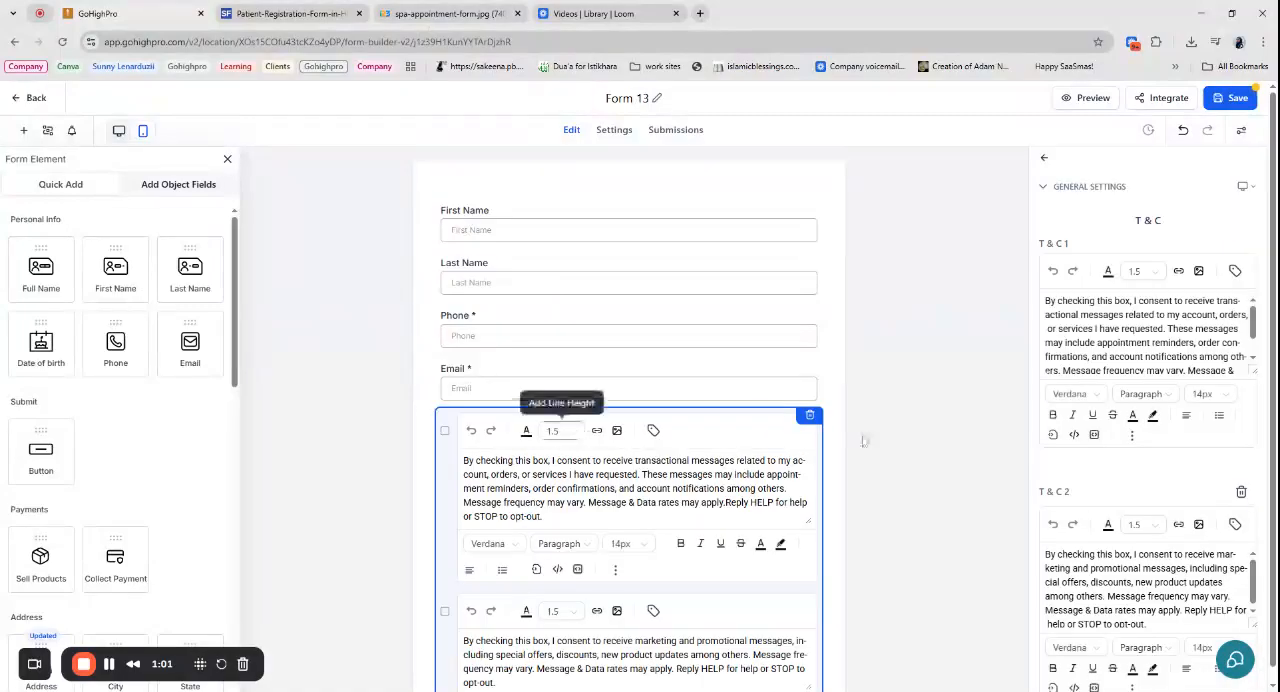
click(807, 415)
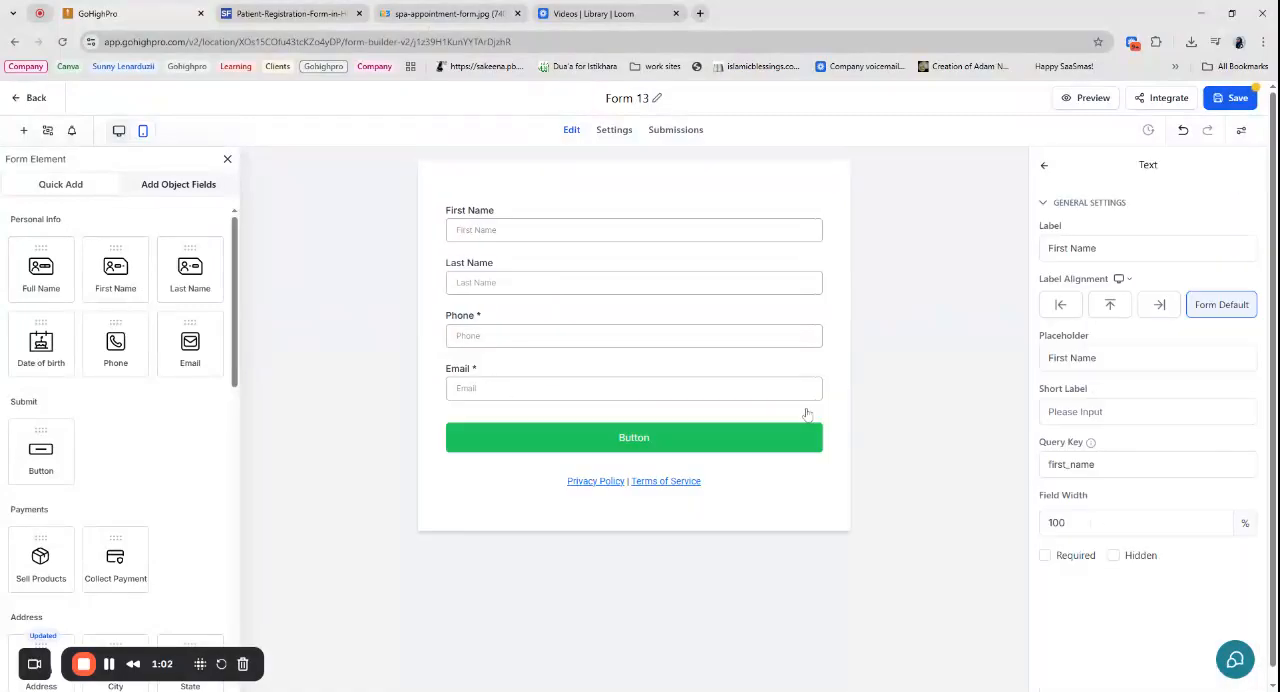
click(724, 481)
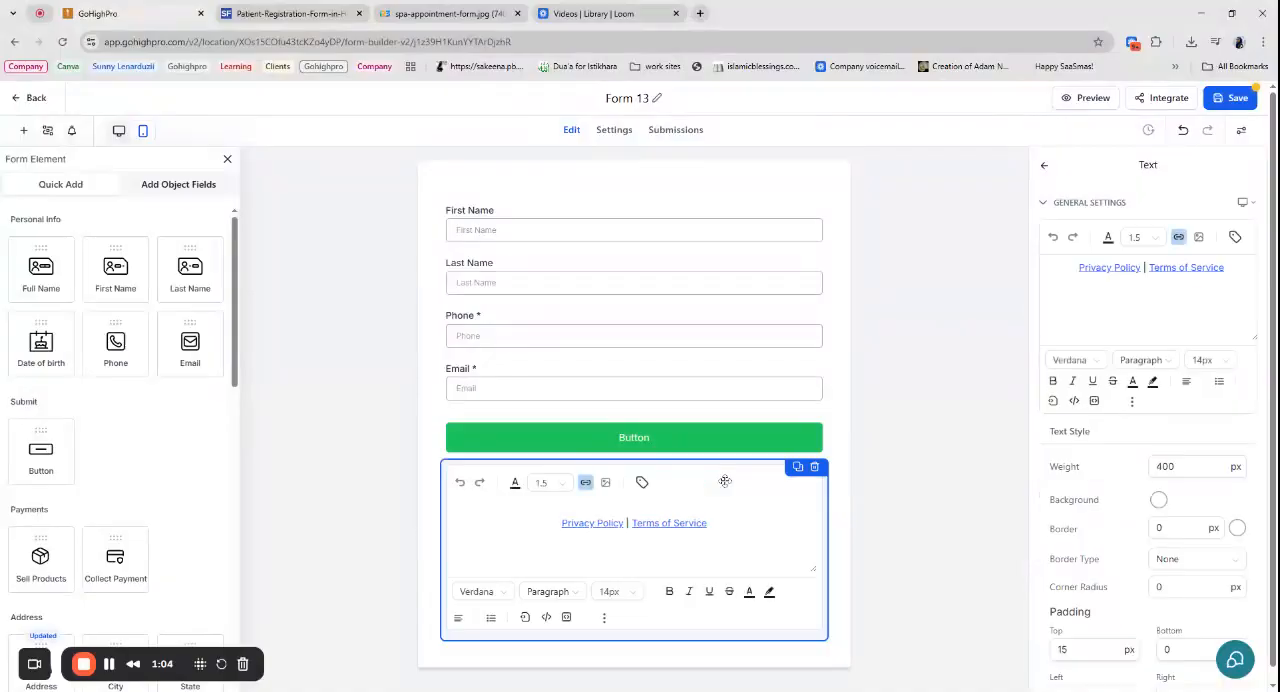
click(814, 467)
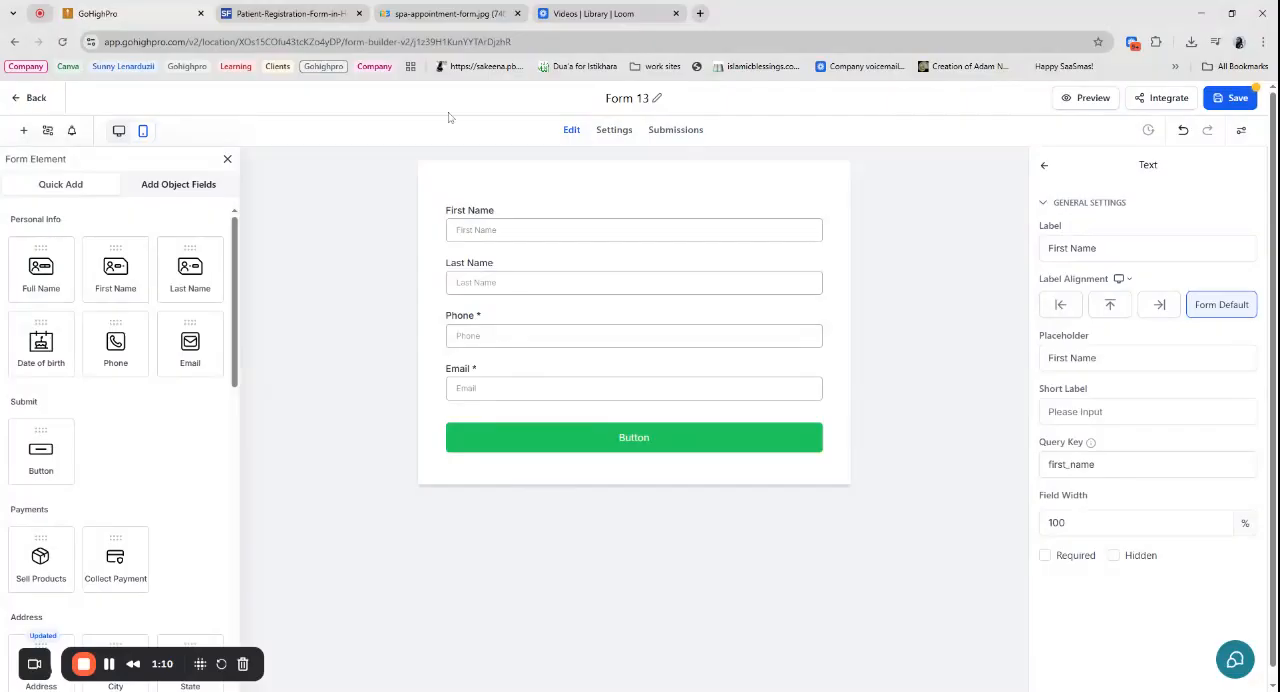
- Check the hospital registration sample and add a Text element above the First Name field
click(330, 14)
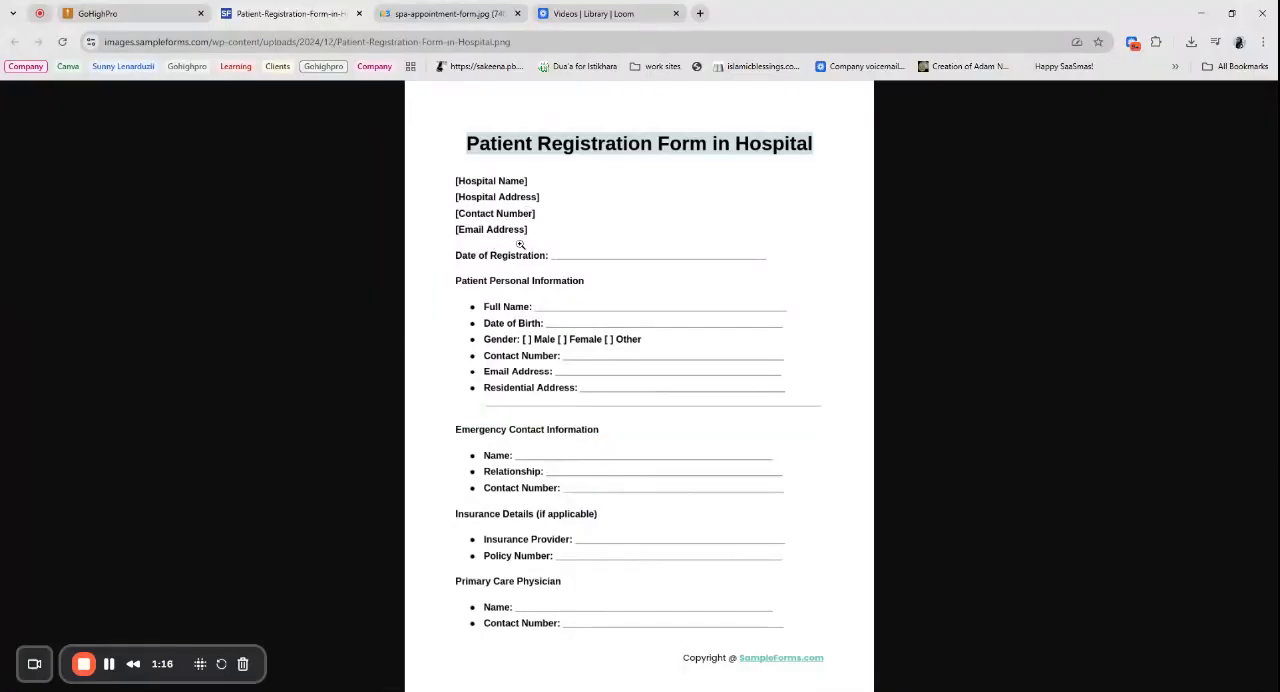
click(136, 12)
scroll(56, 521, down, 3)
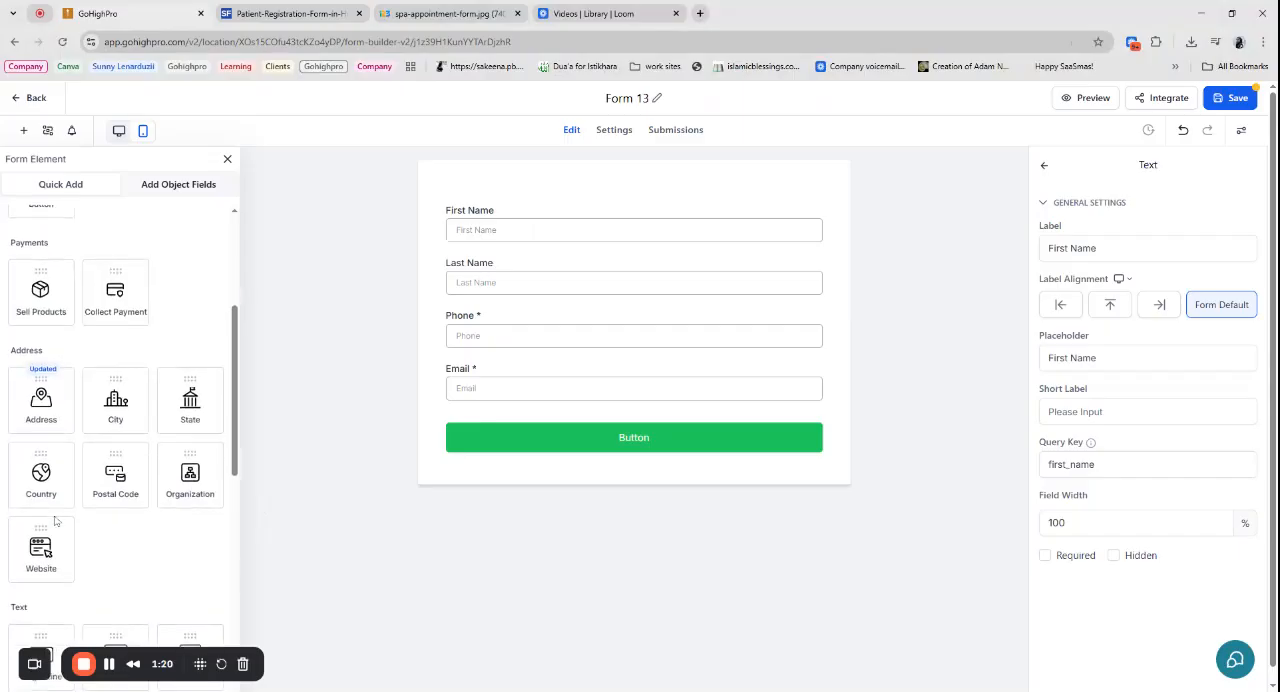
scroll(56, 521, down, 2)
scroll(58, 584, down, 2)
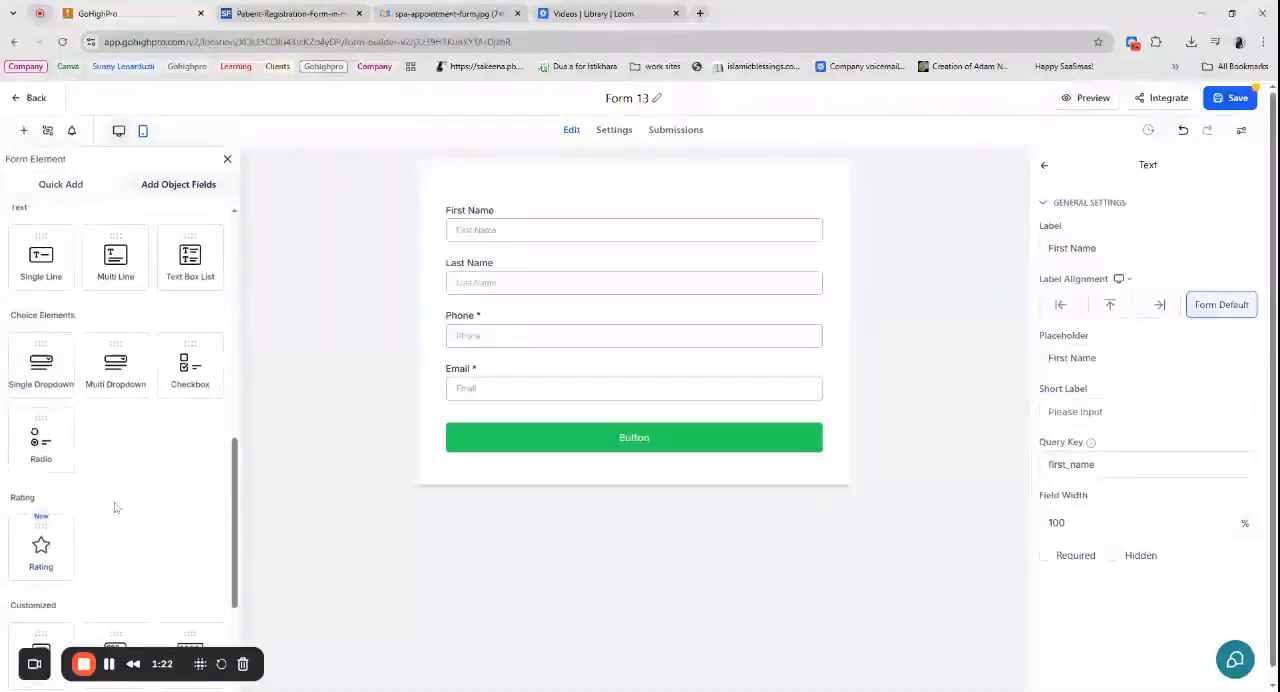
scroll(115, 508, down, 3)
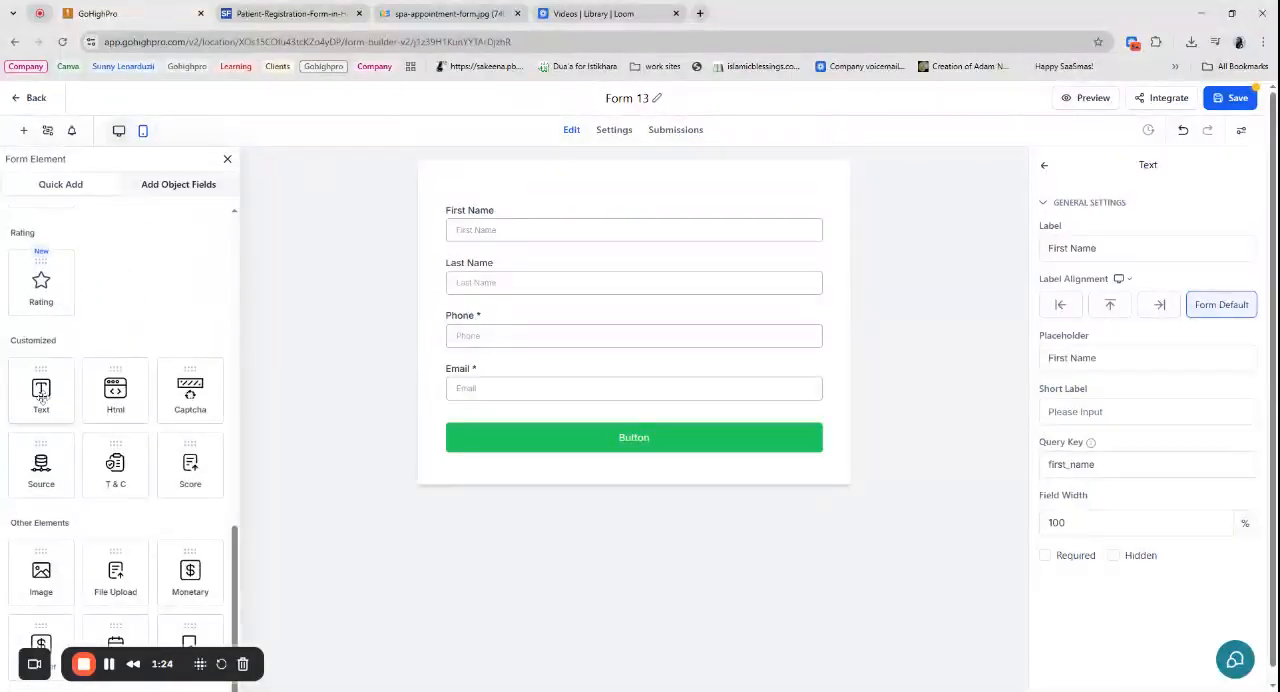
drag(41, 398, 506, 244)
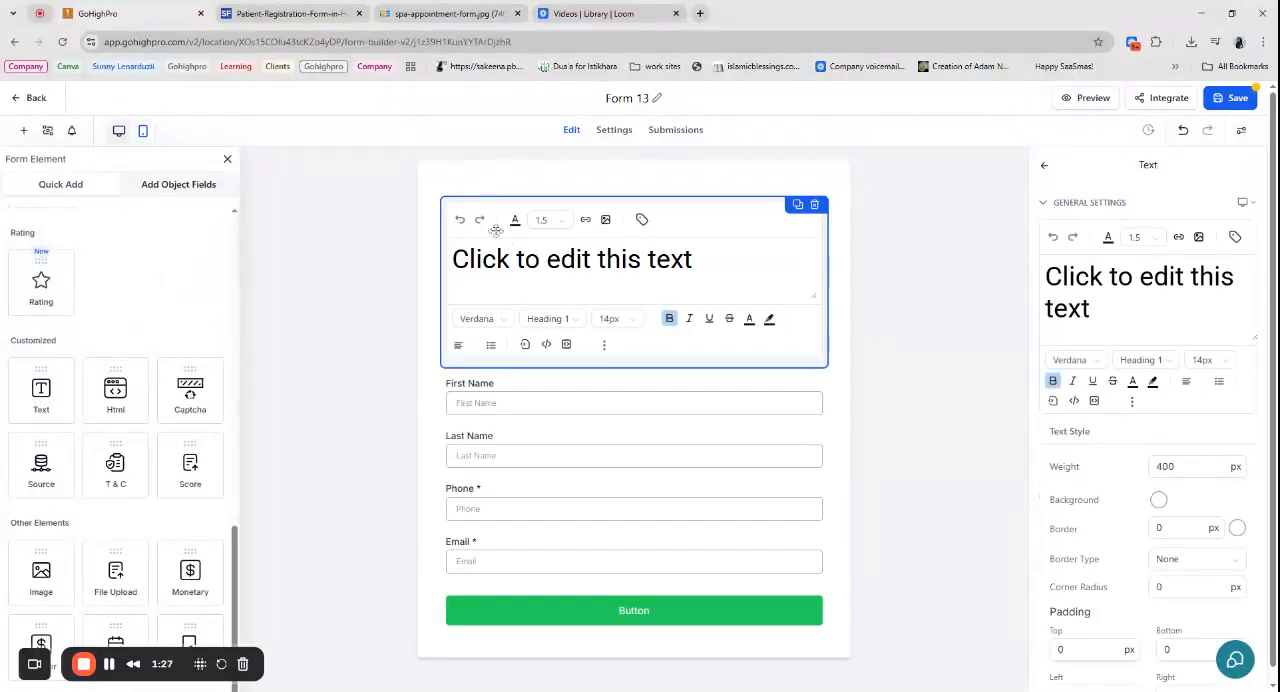
- Replace the new text element's placeholder wording with "Healthcare Clinic"
triple_click(1133, 277)
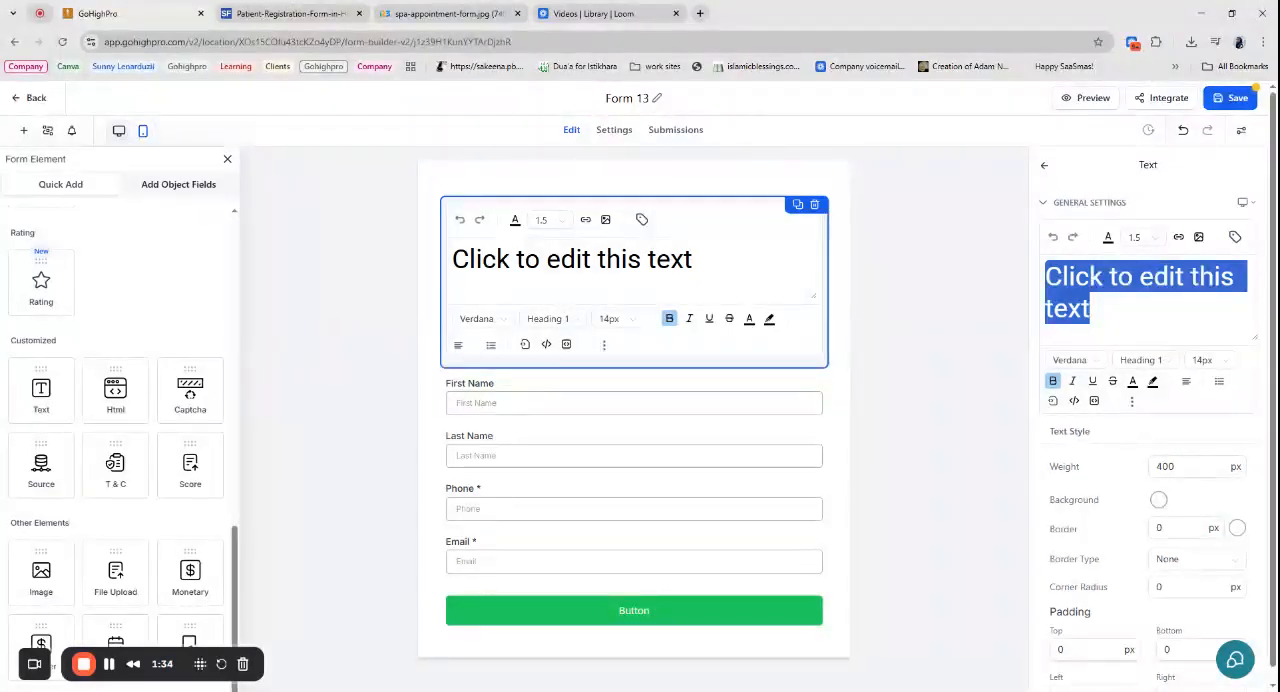
text(Healt)
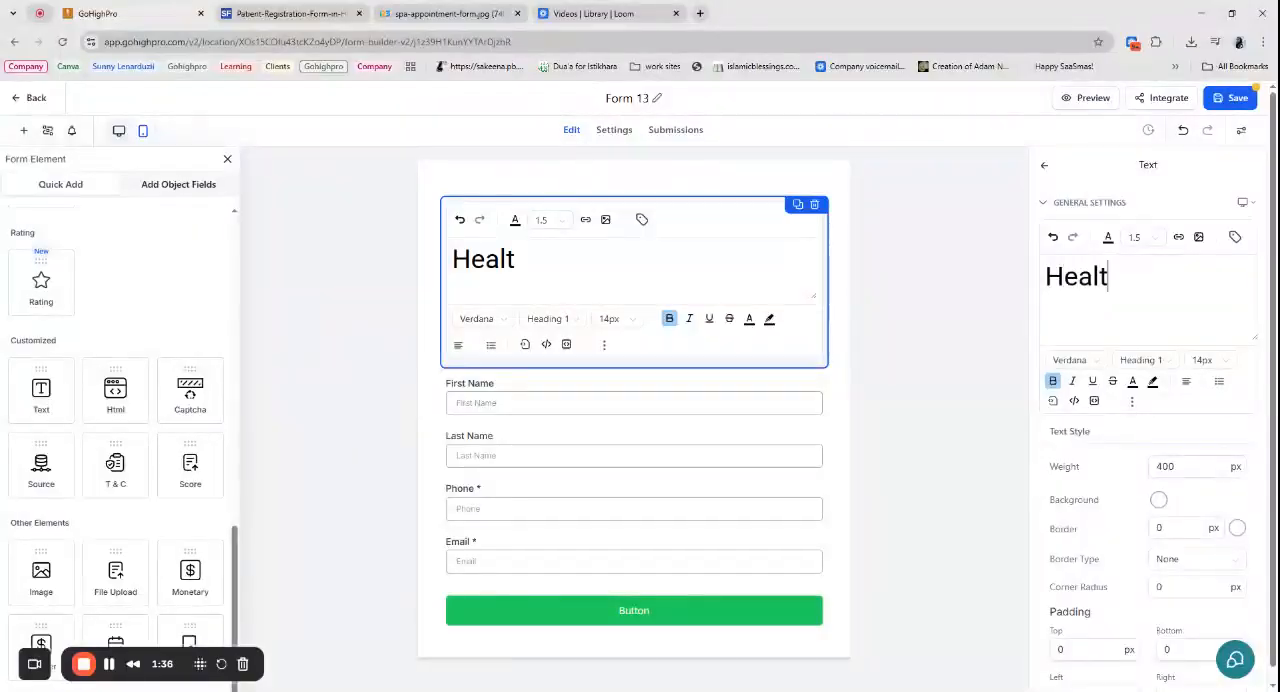
text(hcare Clini)
key(BackSpace)
text(nic)
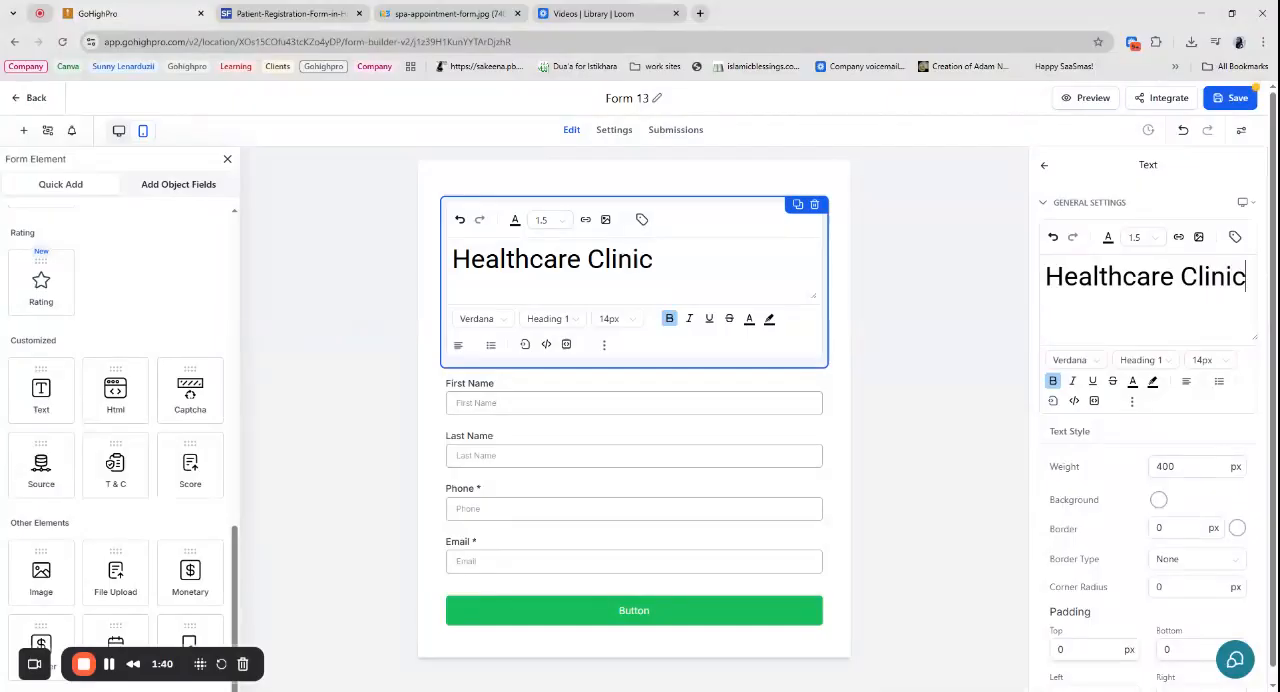
- Format the whole "Healthcare Clinic" title as Paragraph with a 21px font size
double_click(1110, 277)
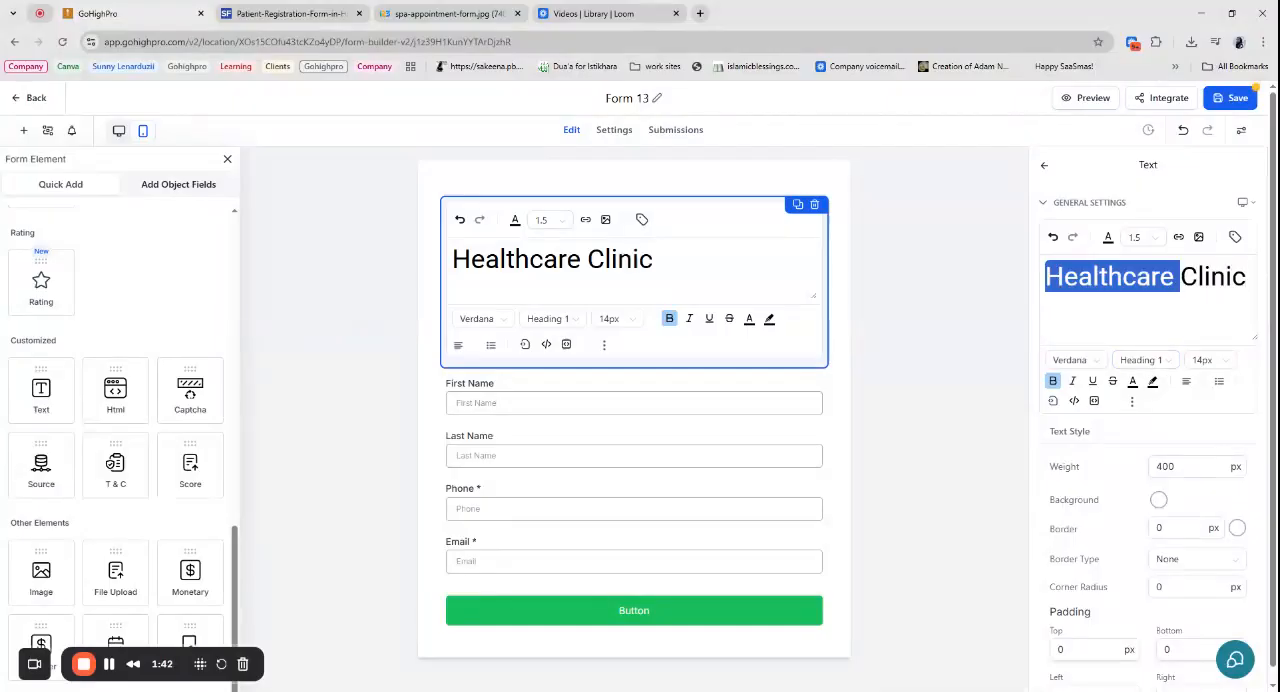
triple_click(1136, 278)
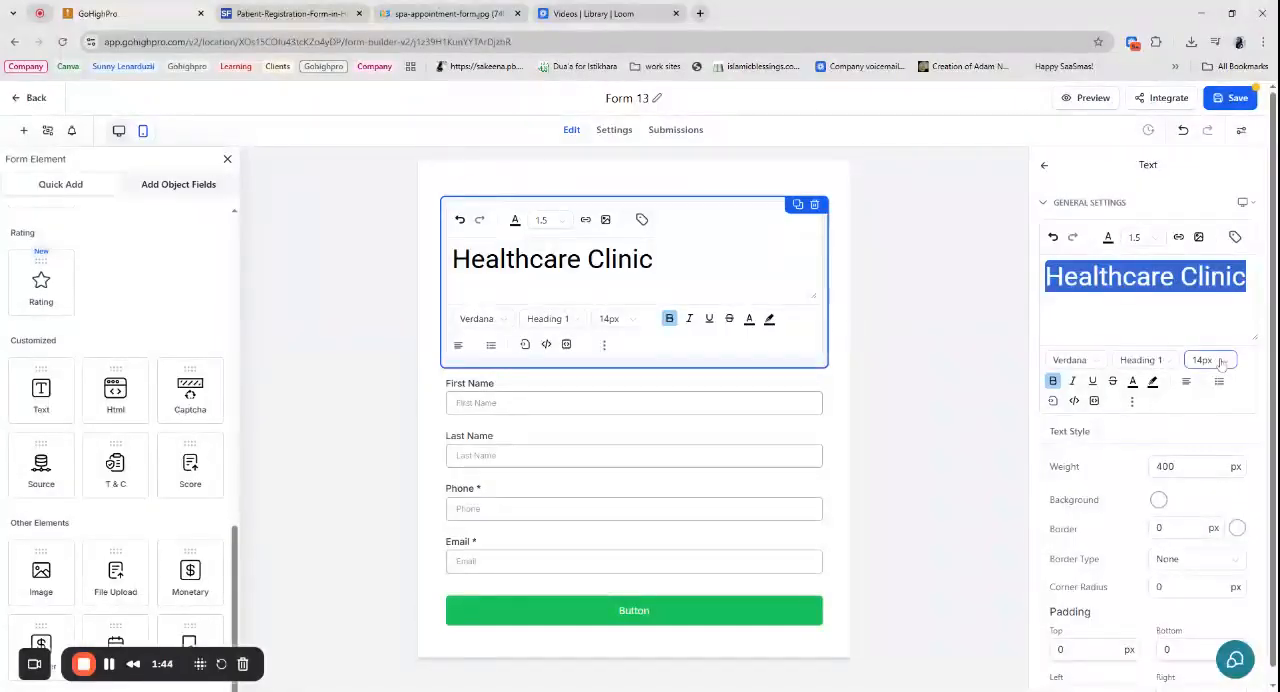
click(1141, 360)
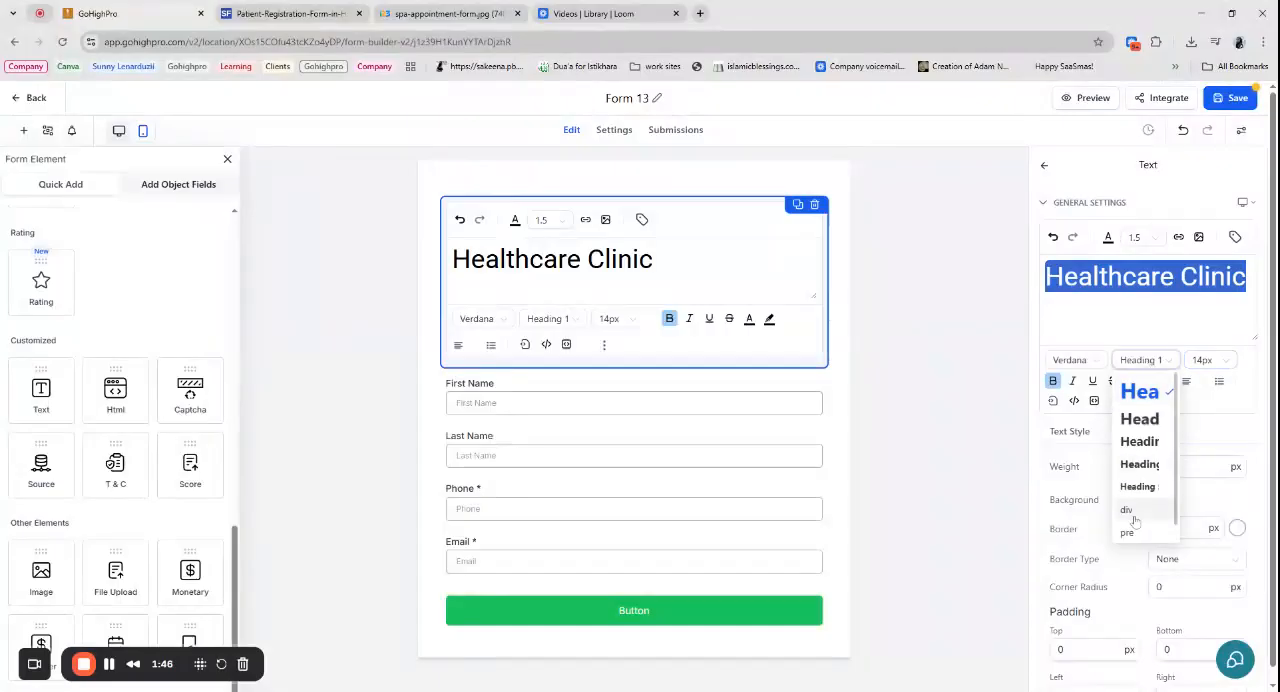
click(1148, 363)
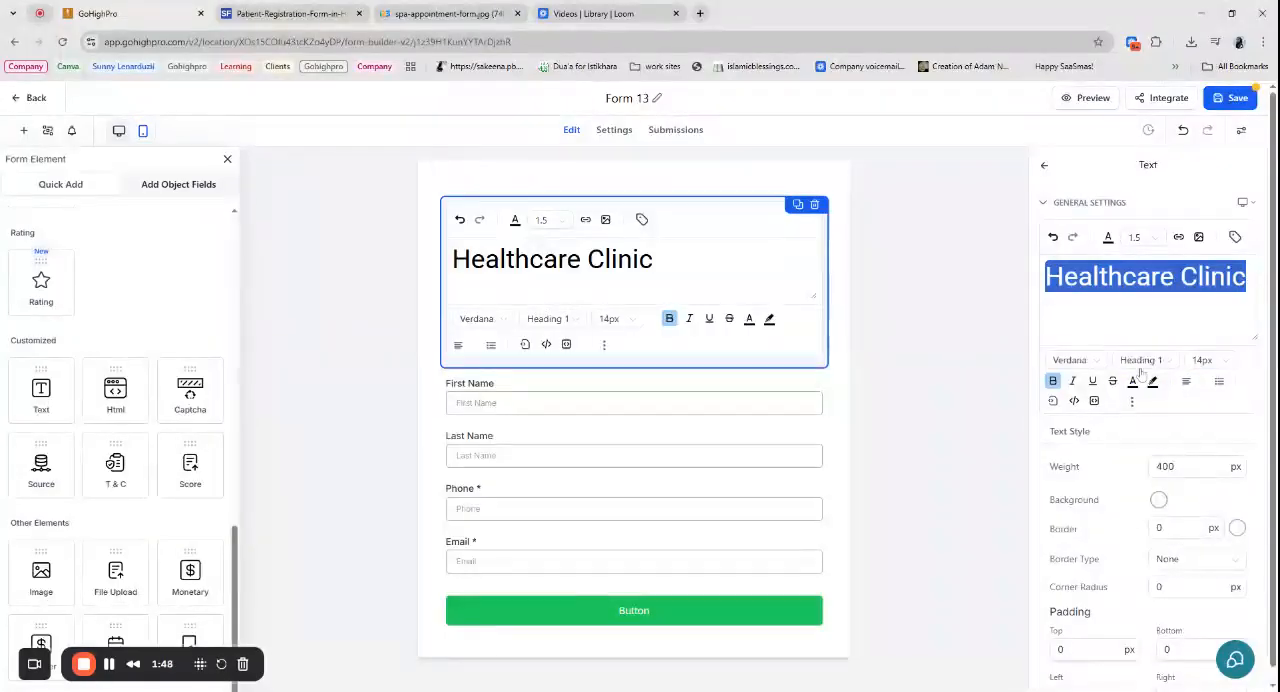
click(1145, 362)
scroll(1140, 480, down, 1)
click(1140, 514)
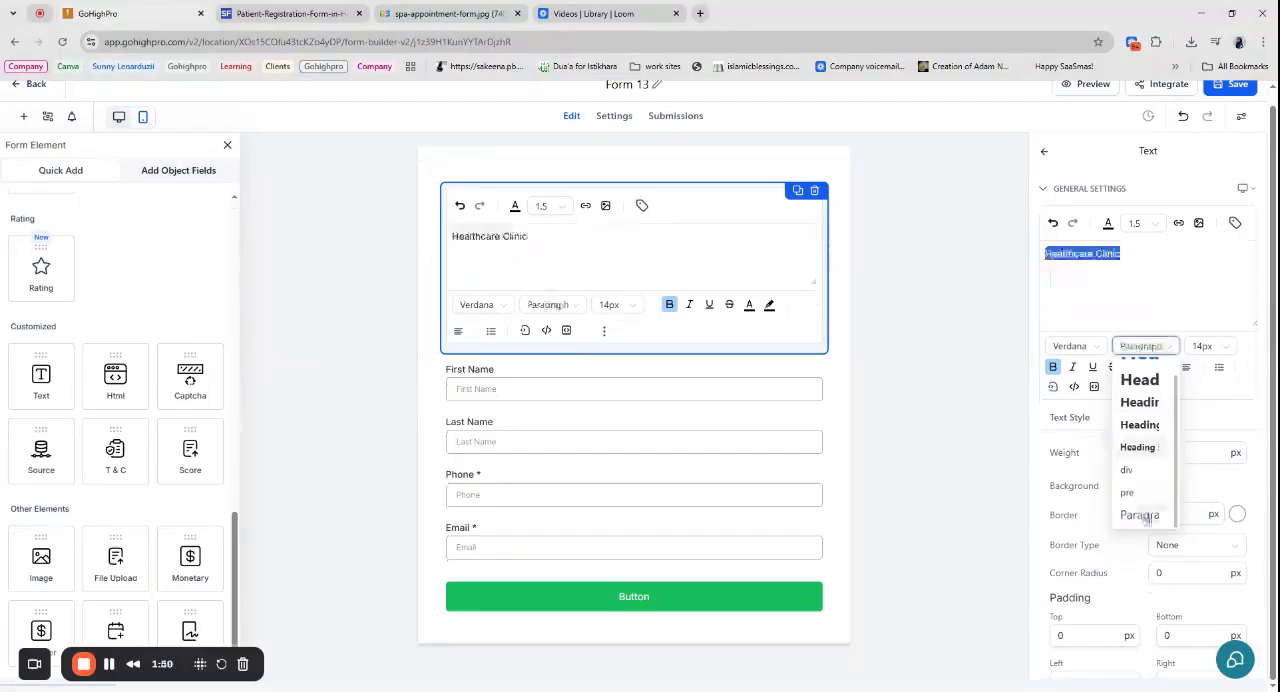
click(1203, 346)
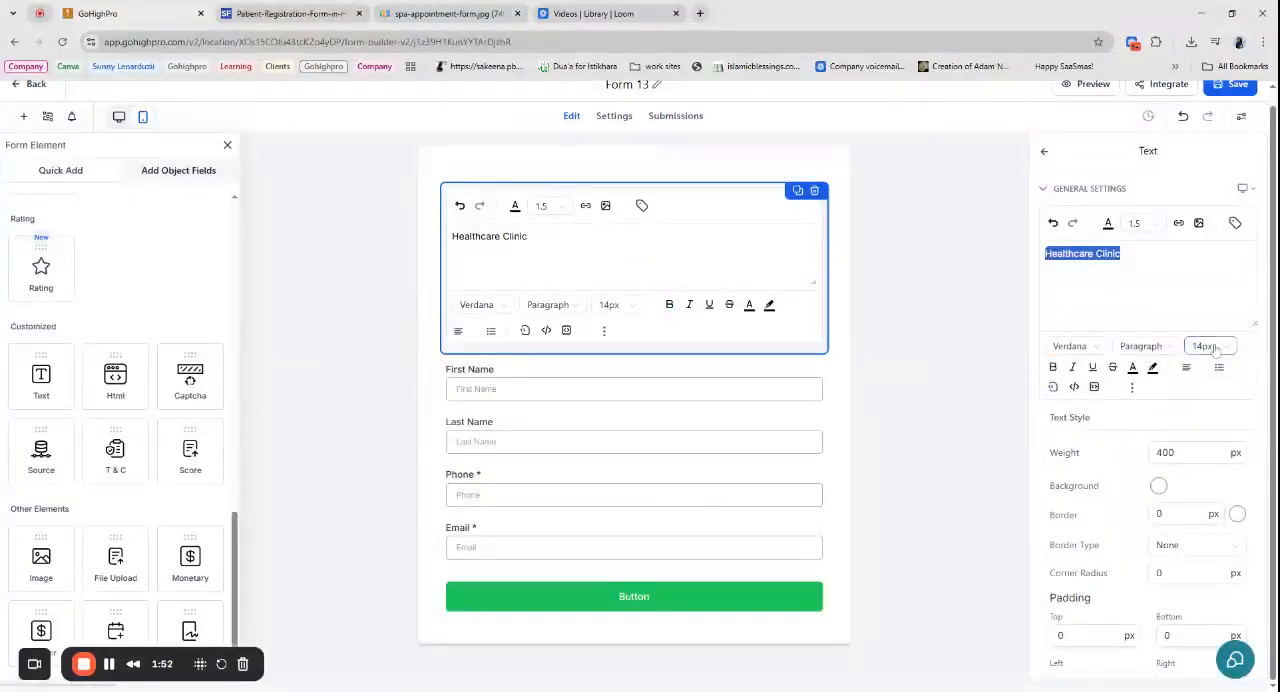
scroll(1203, 480, down, 3)
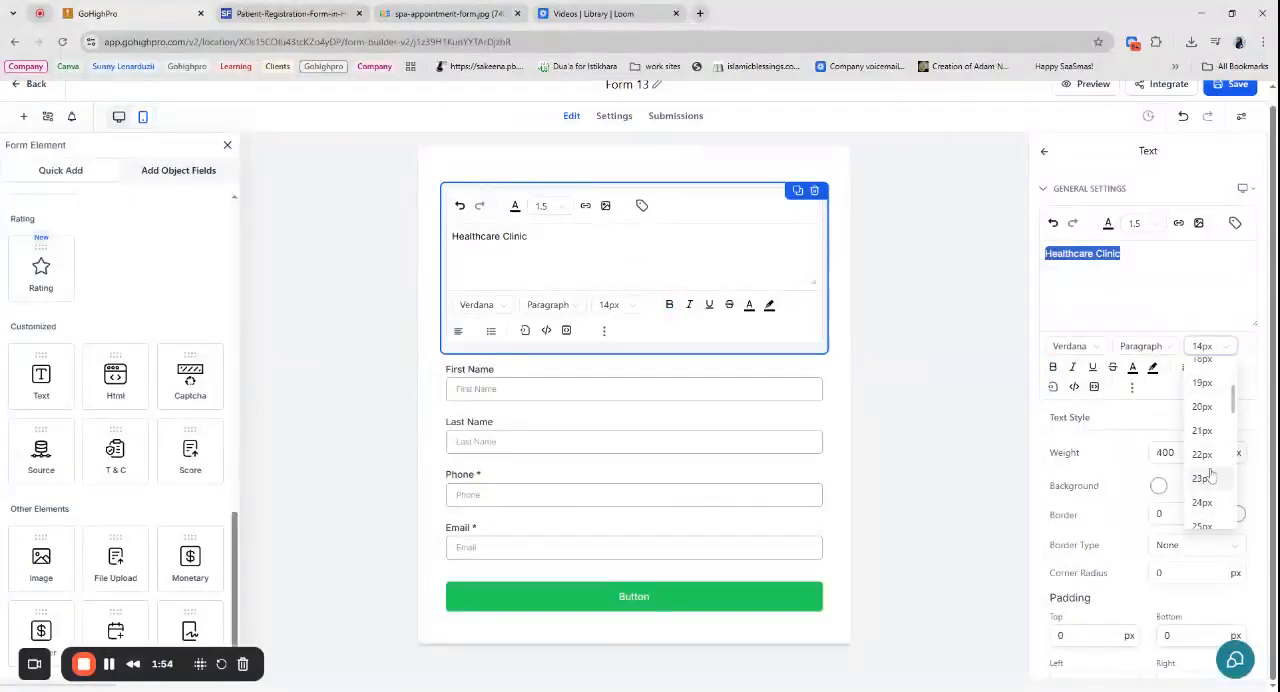
click(1203, 432)
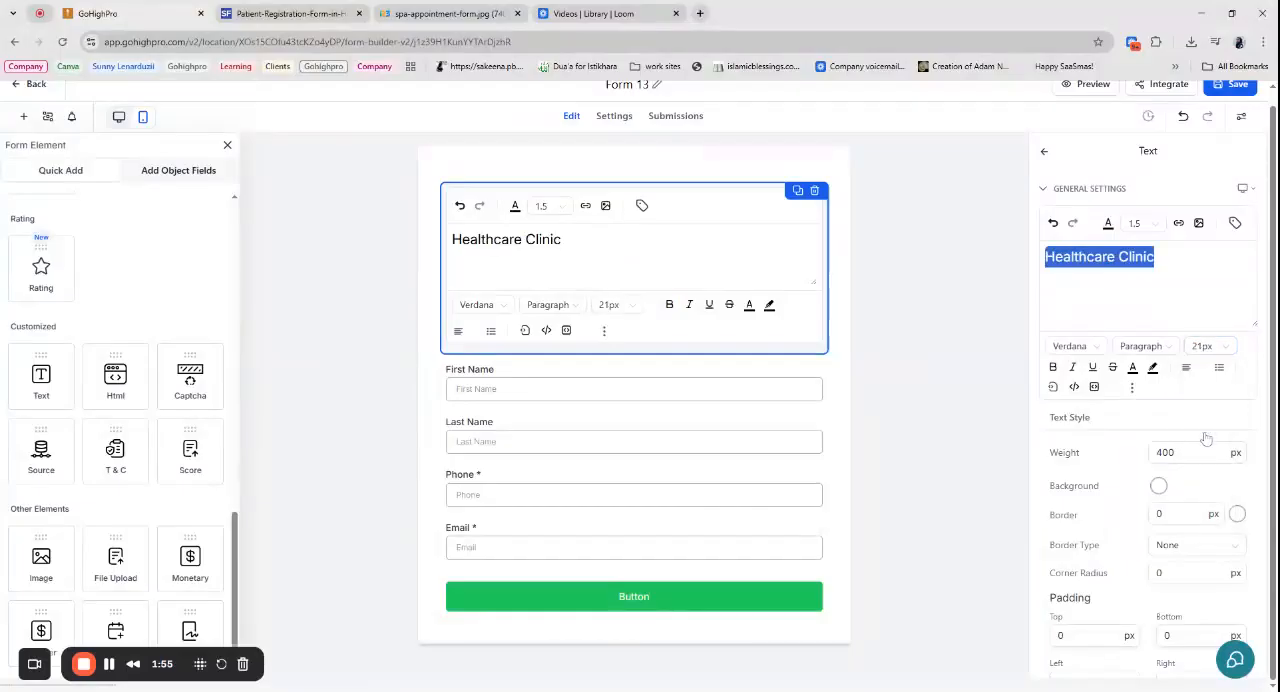
- Center the "Healthcare Clinic" title and finish editing the text element
click(1187, 367)
click(1175, 339)
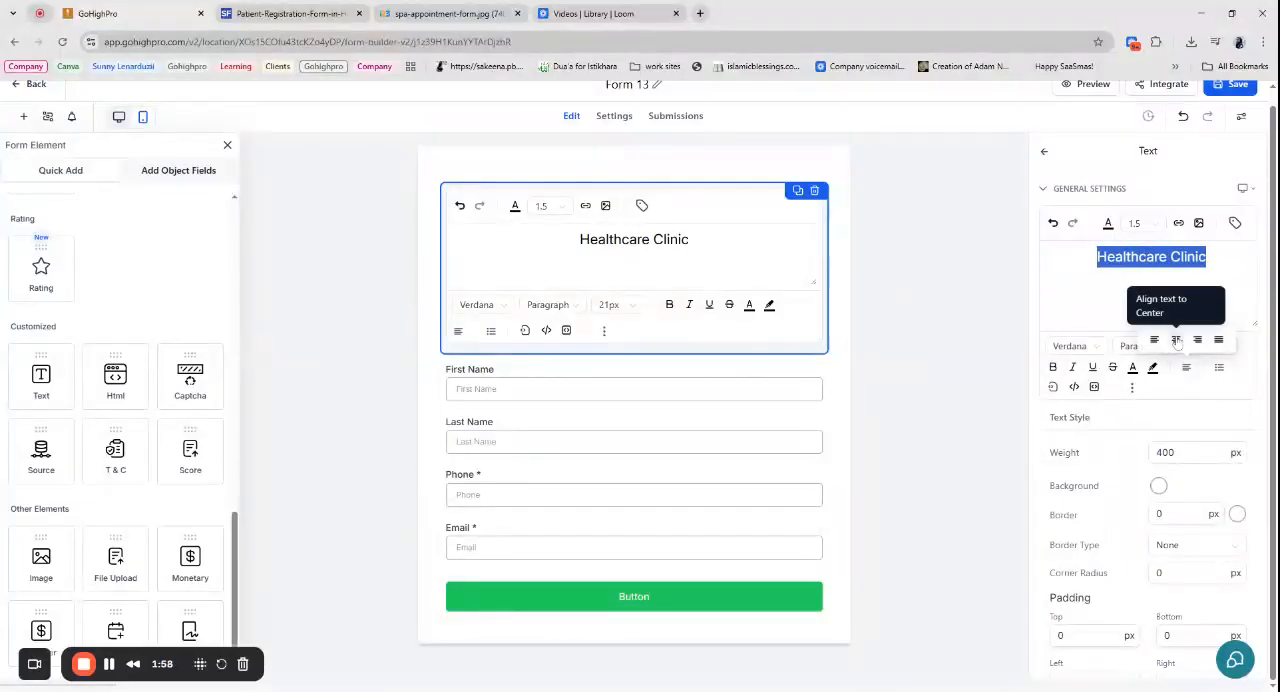
click(1203, 257)
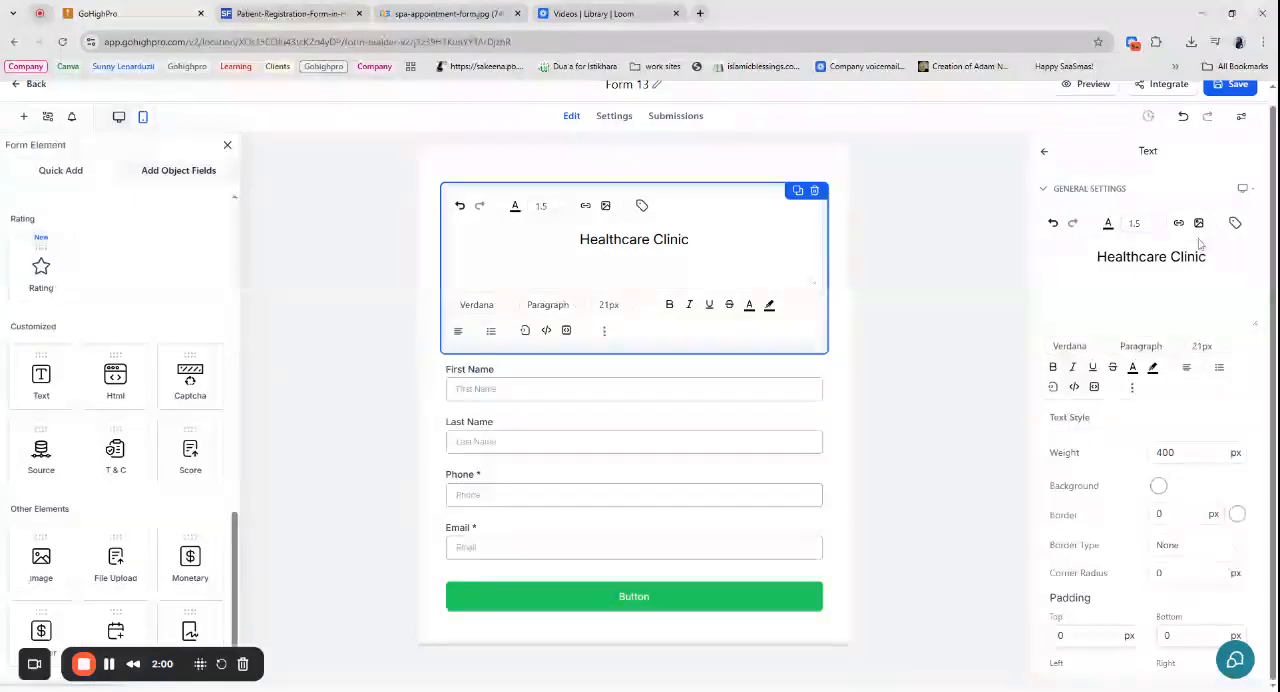
click(774, 160)
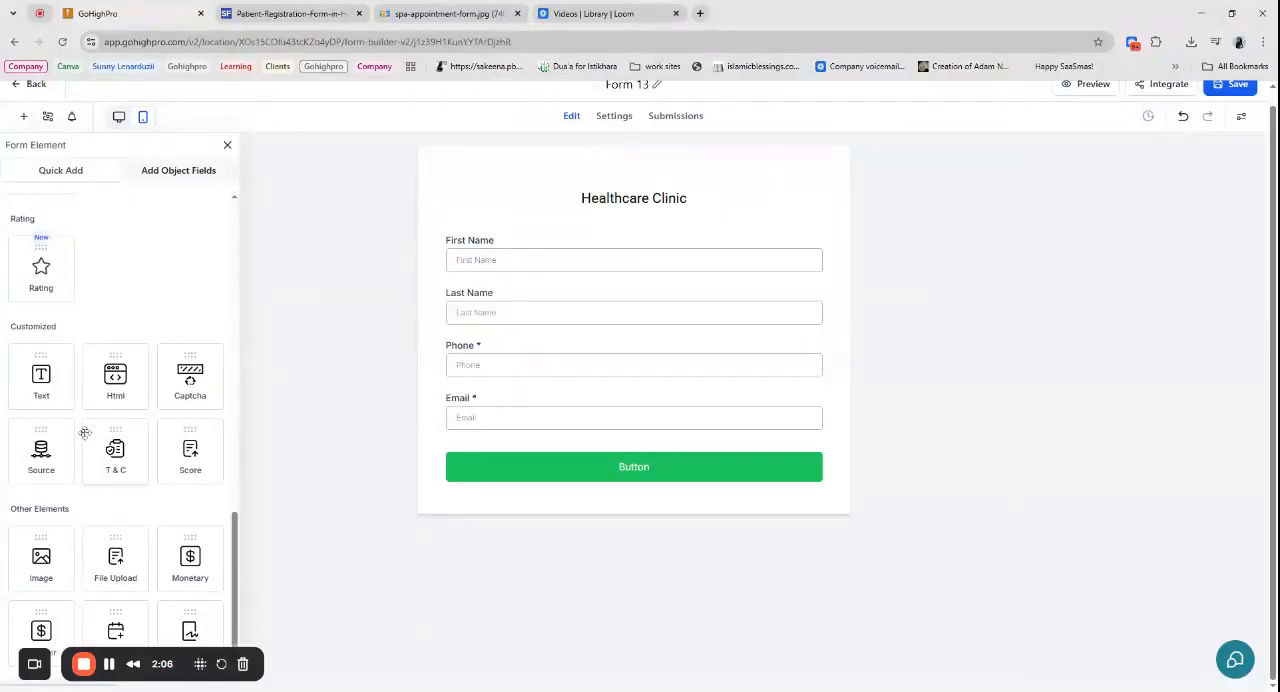
- Add a Date Picker element between the "Healthcare Clinic" title and the First Name field
scroll(47, 443, down, 1)
scroll(164, 409, up, 3)
scroll(164, 409, up, 4)
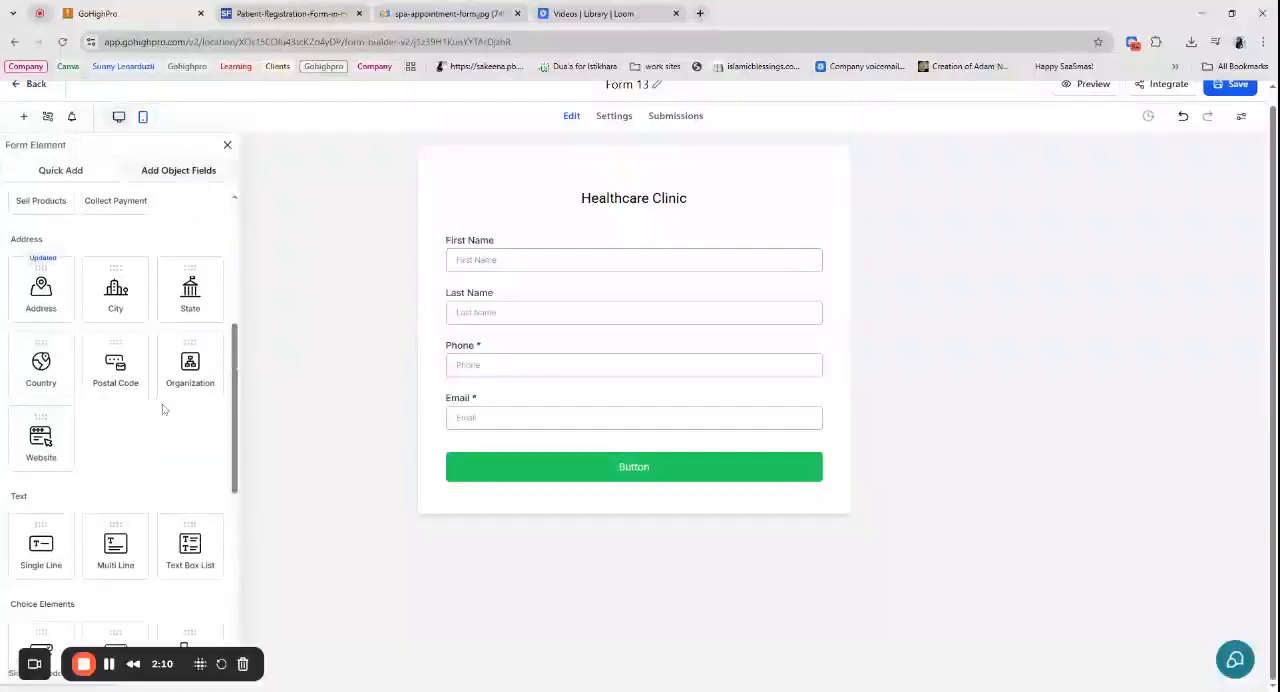
scroll(164, 409, down, 2)
scroll(143, 480, up, 5)
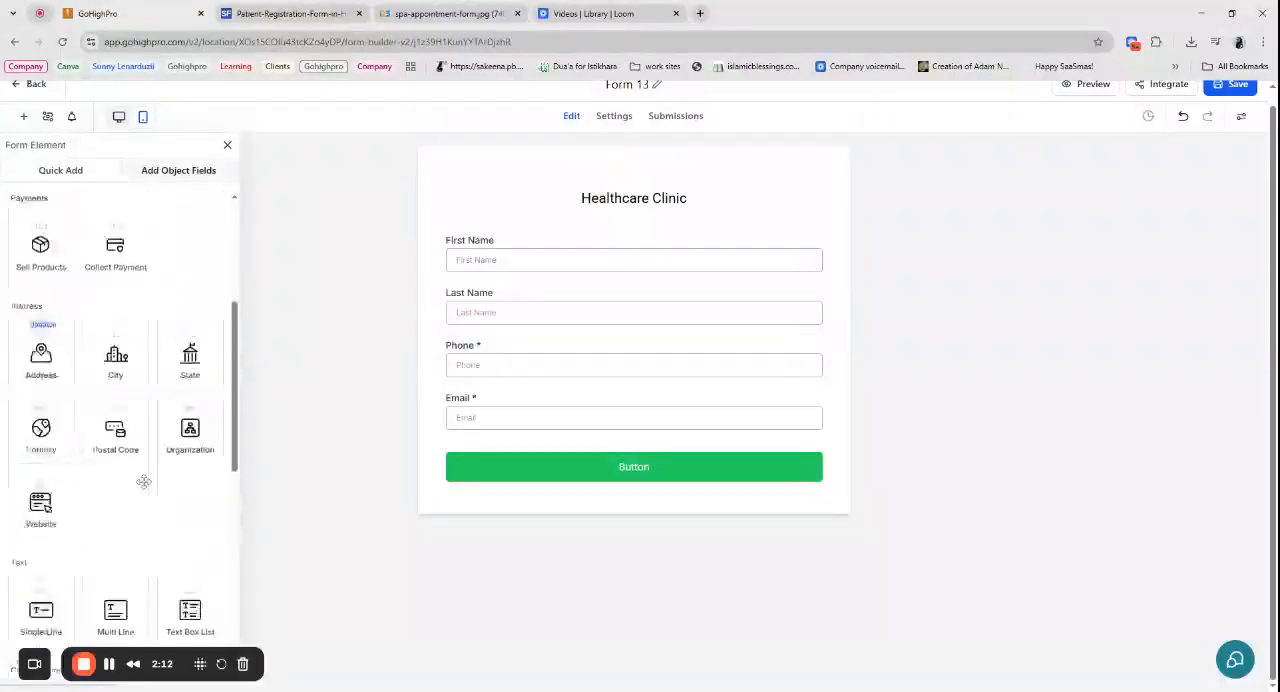
scroll(143, 480, up, 2)
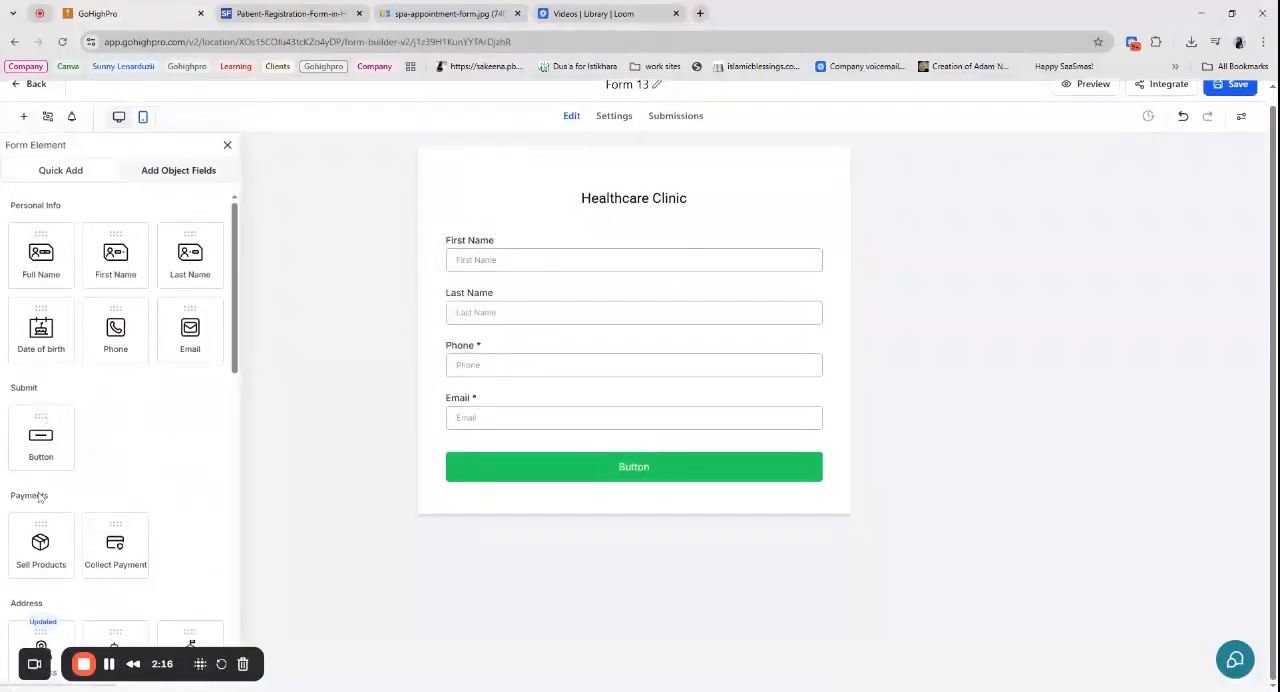
scroll(156, 470, down, 3)
scroll(155, 474, down, 5)
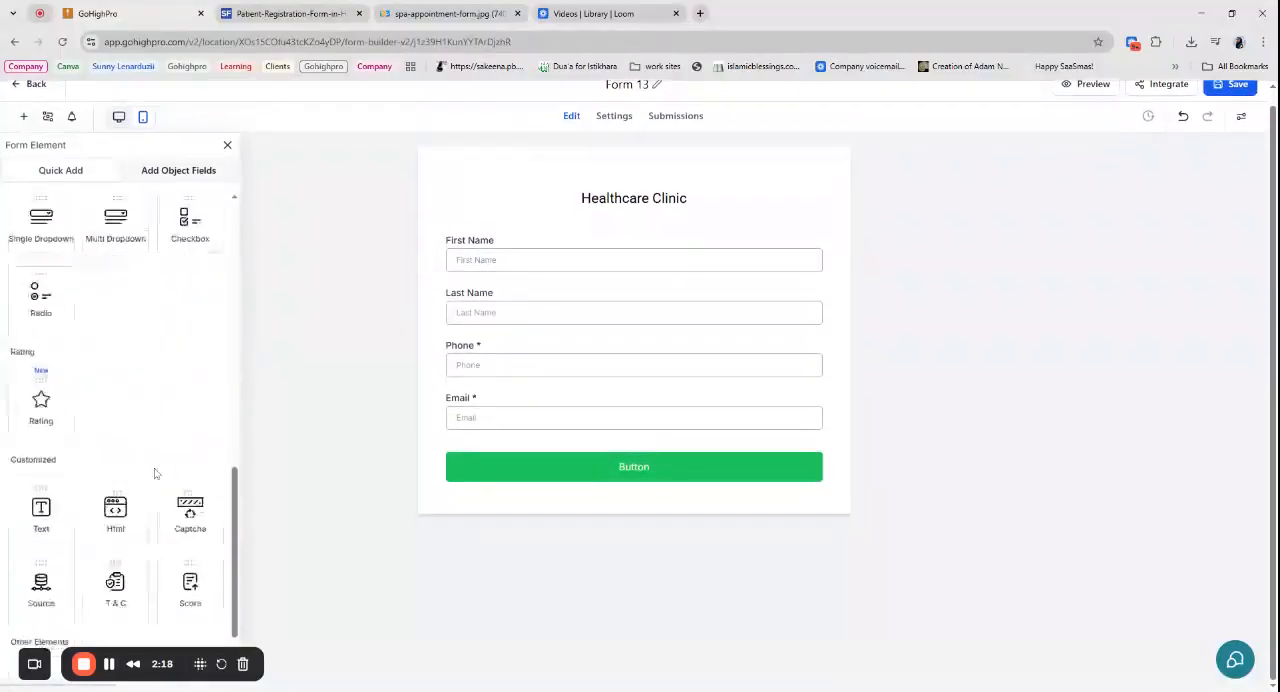
scroll(155, 474, down, 2)
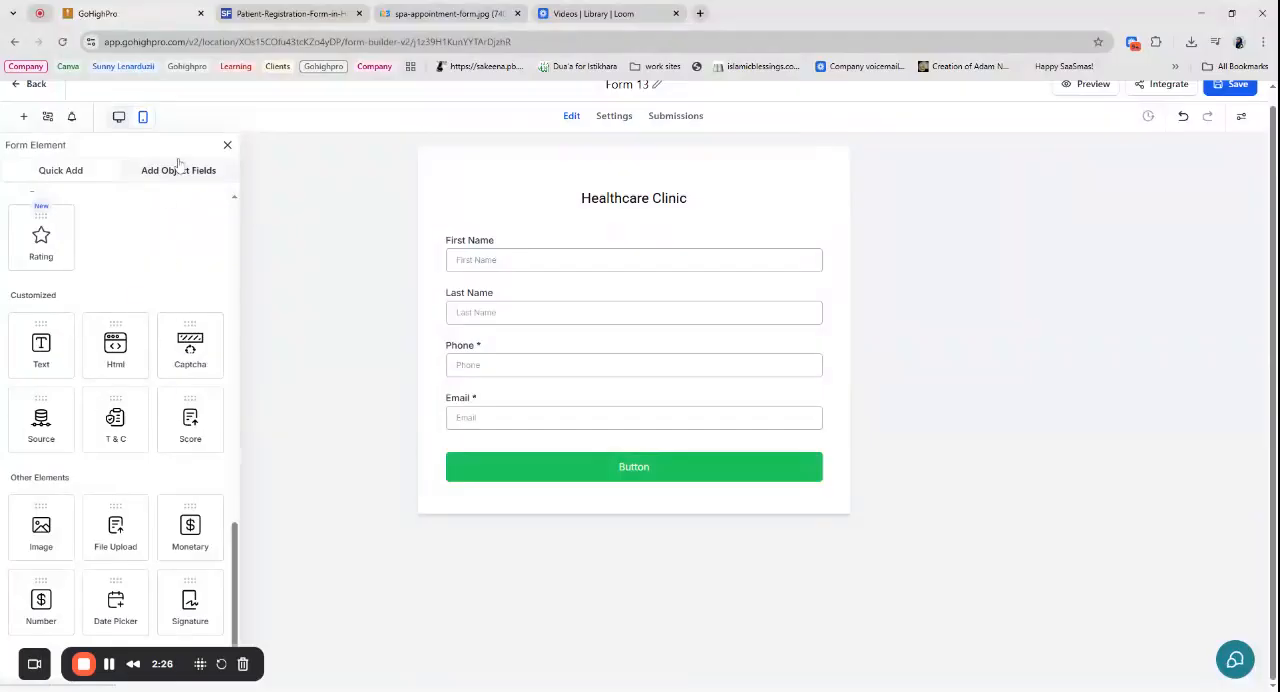
click(116, 610)
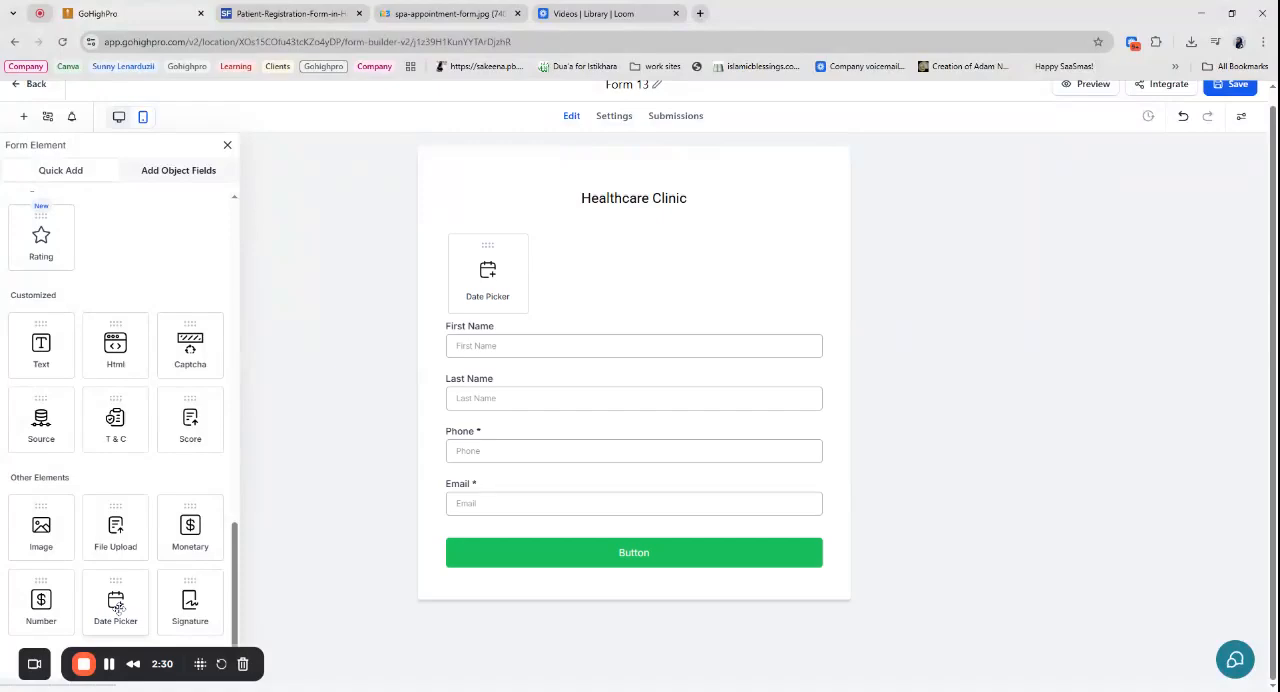
drag(119, 608, 530, 244)
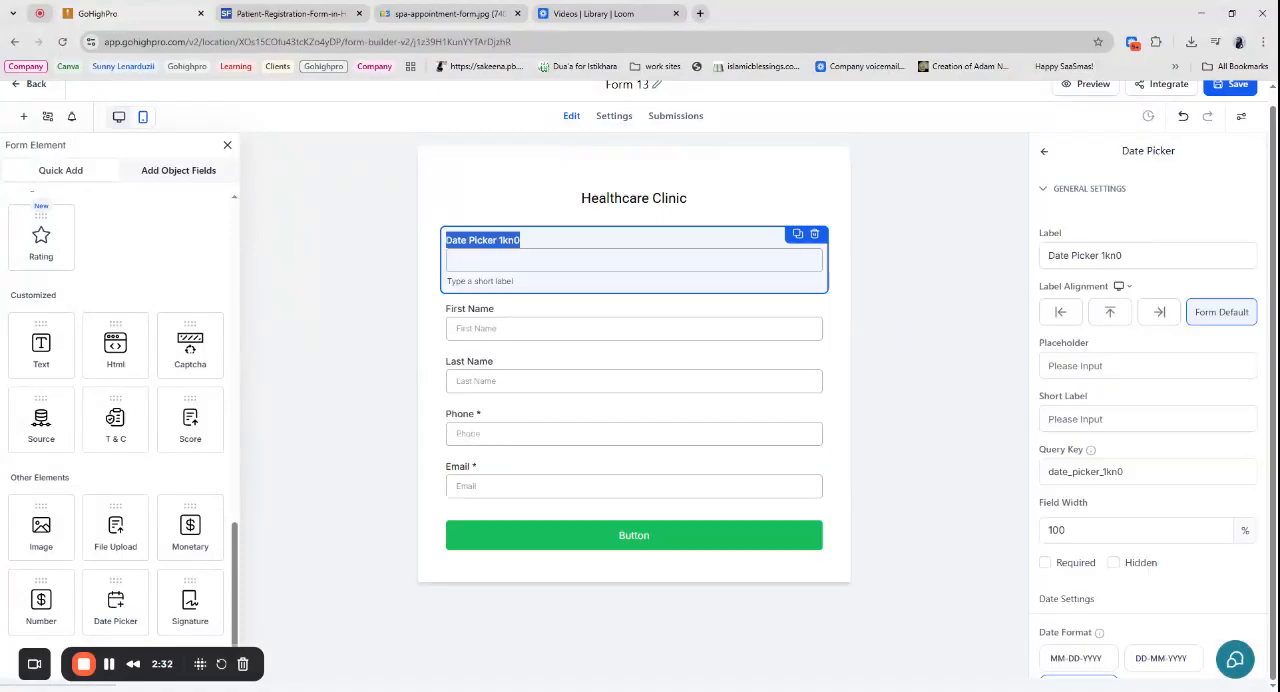
- Change the new date picker's label to "Registration Date"
drag(1124, 255, 1048, 255)
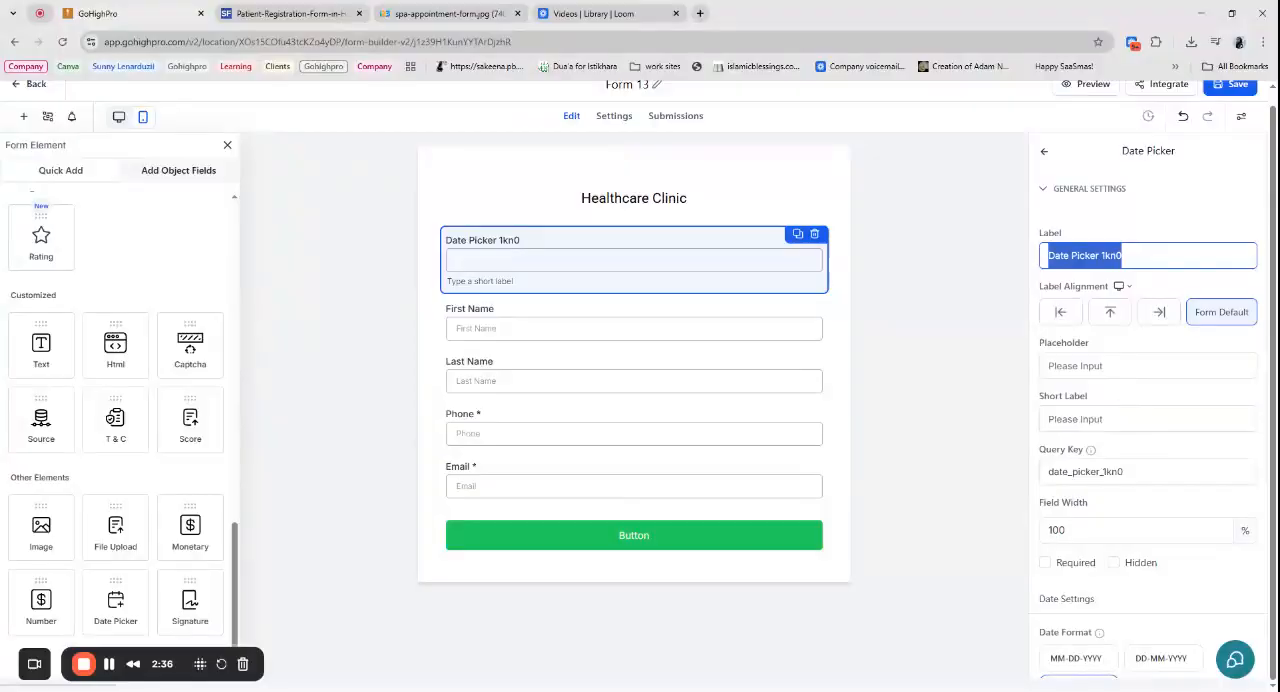
text(Registration Date)
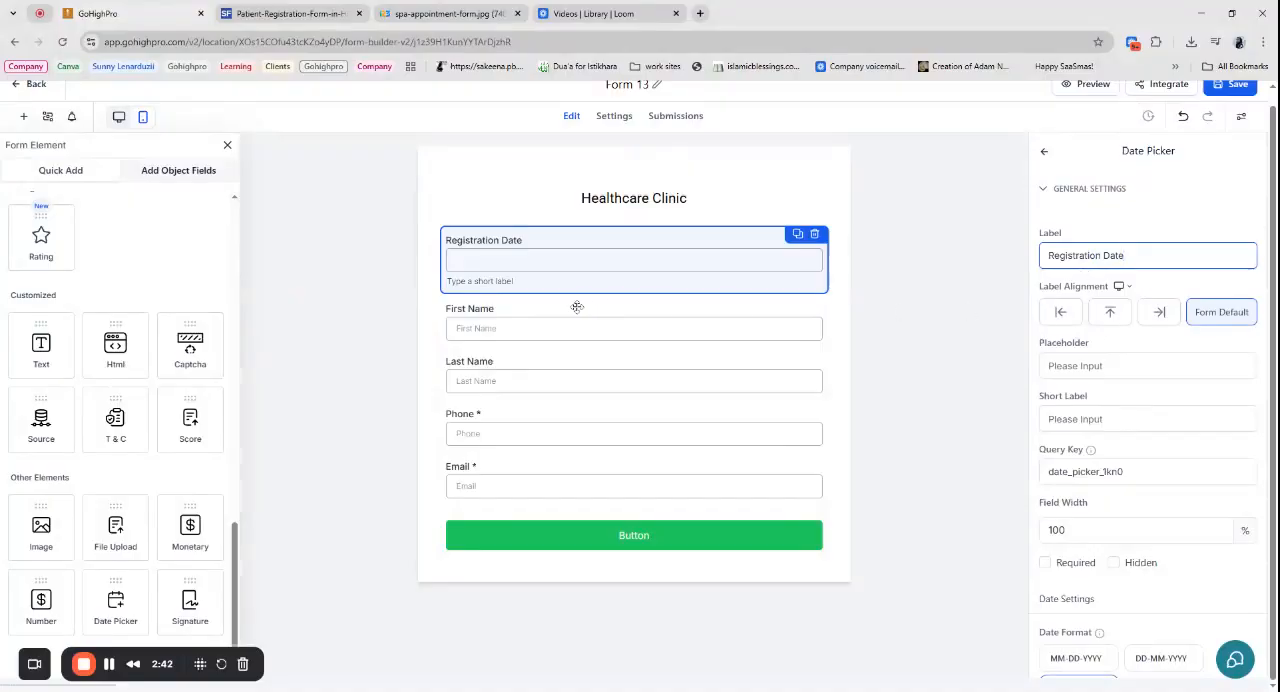
- Consult the sample form and add a Text element reading "Patient Information" between the Registration Date and First Name fields
click(310, 14)
click(134, 12)
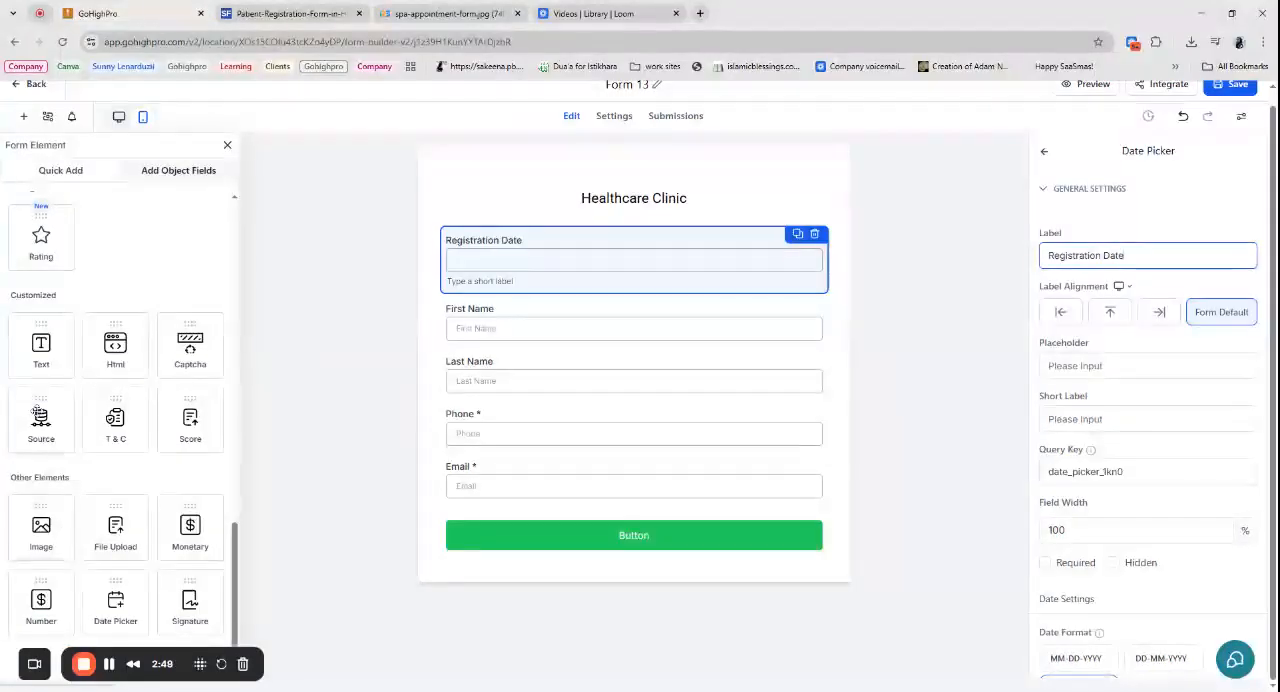
drag(41, 343, 485, 336)
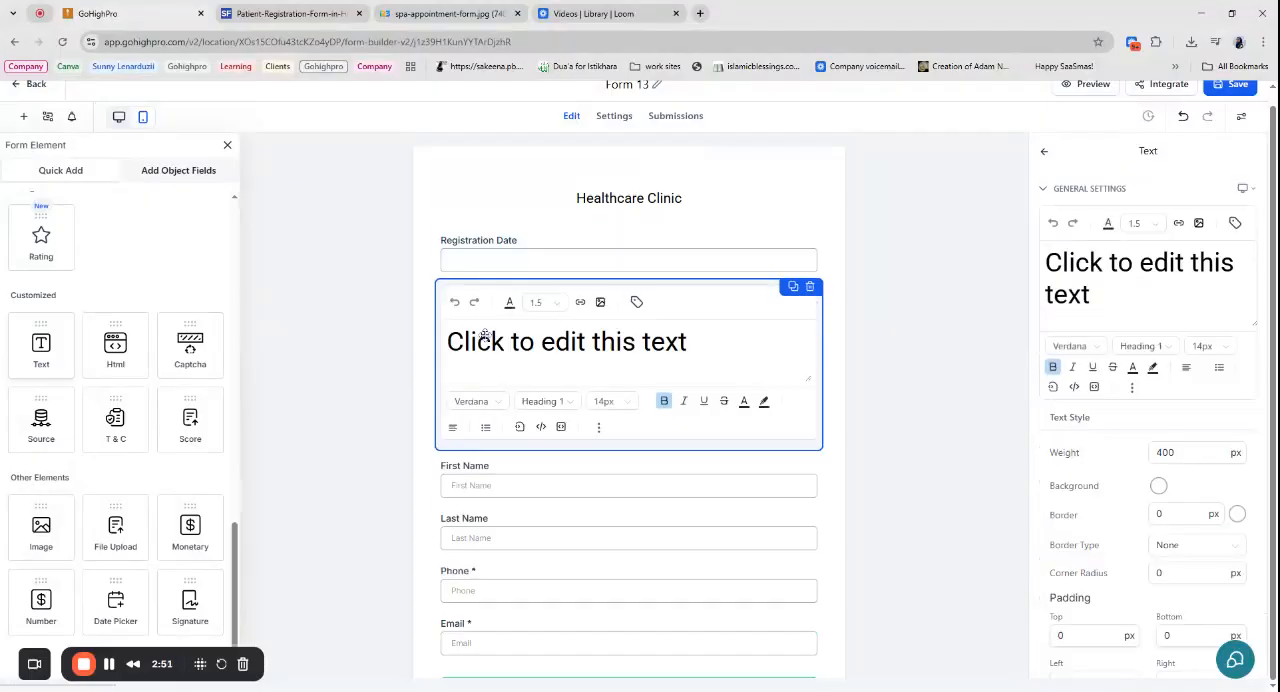
triple_click(1117, 262)
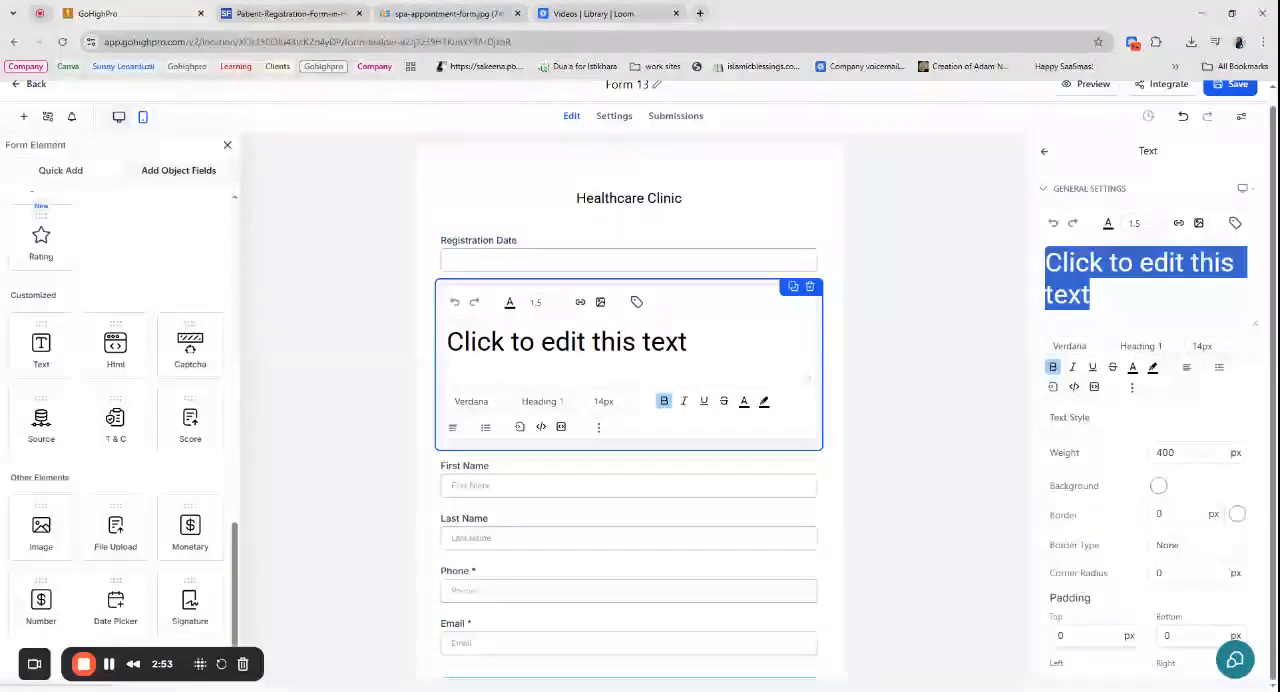
text(Patient Info)
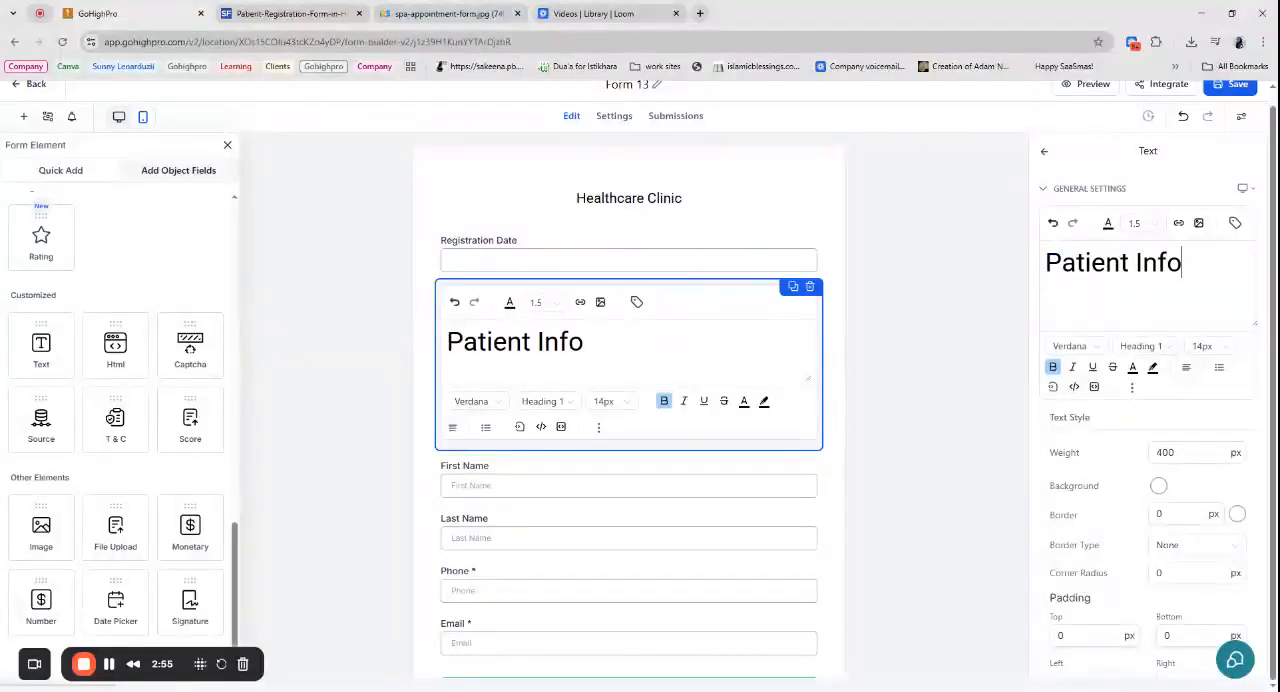
text(rmation)
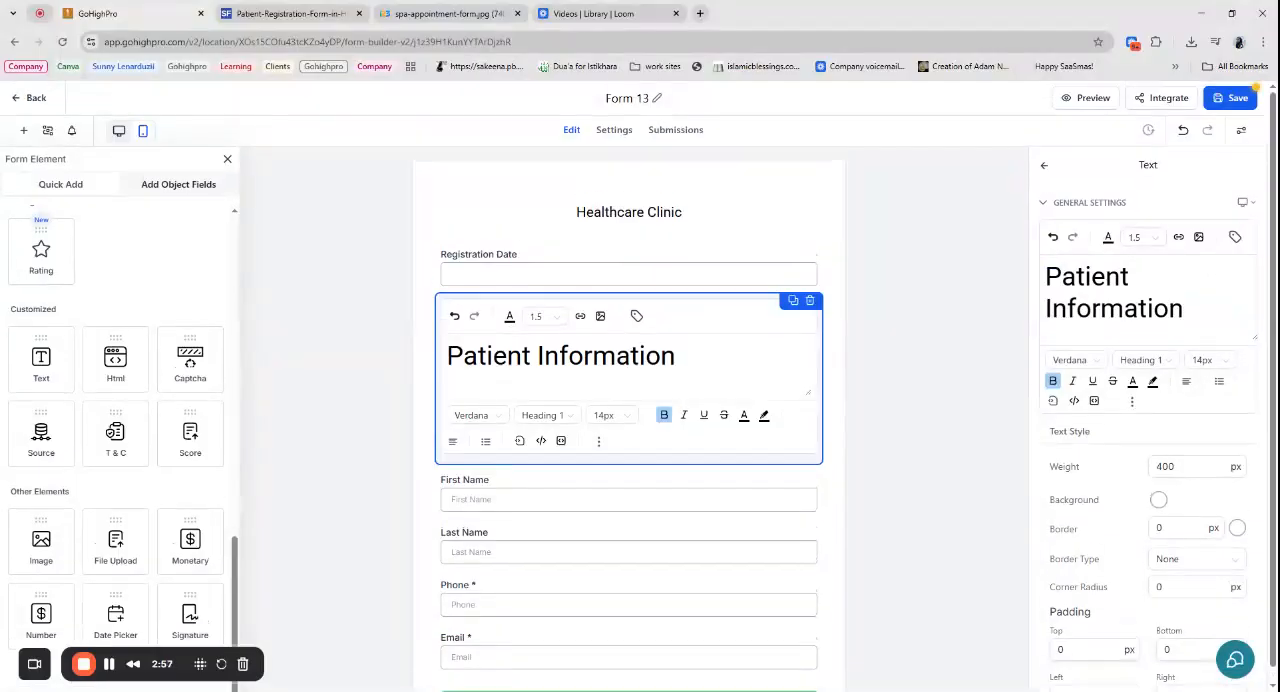
- Format the whole "Patient Information" text as Heading 4 with a 24px font size
drag(1184, 308, 1046, 276)
click(1141, 360)
click(1140, 432)
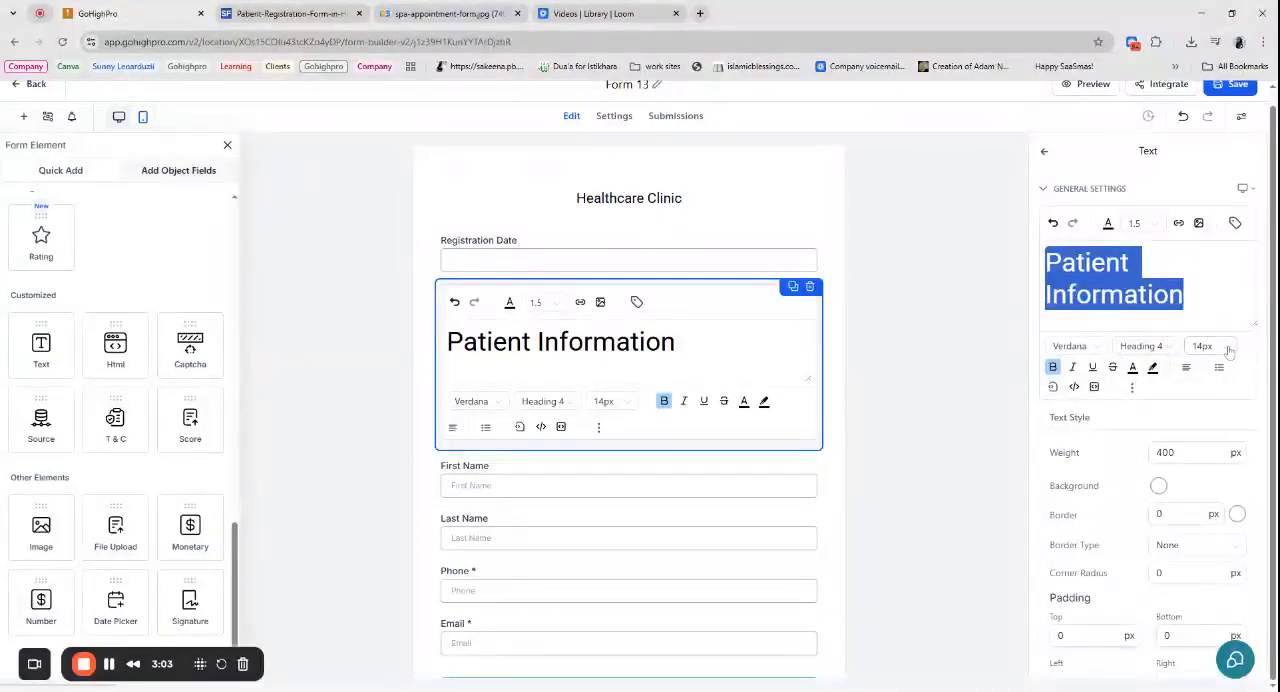
click(1224, 349)
click(1202, 438)
click(1205, 346)
click(1205, 515)
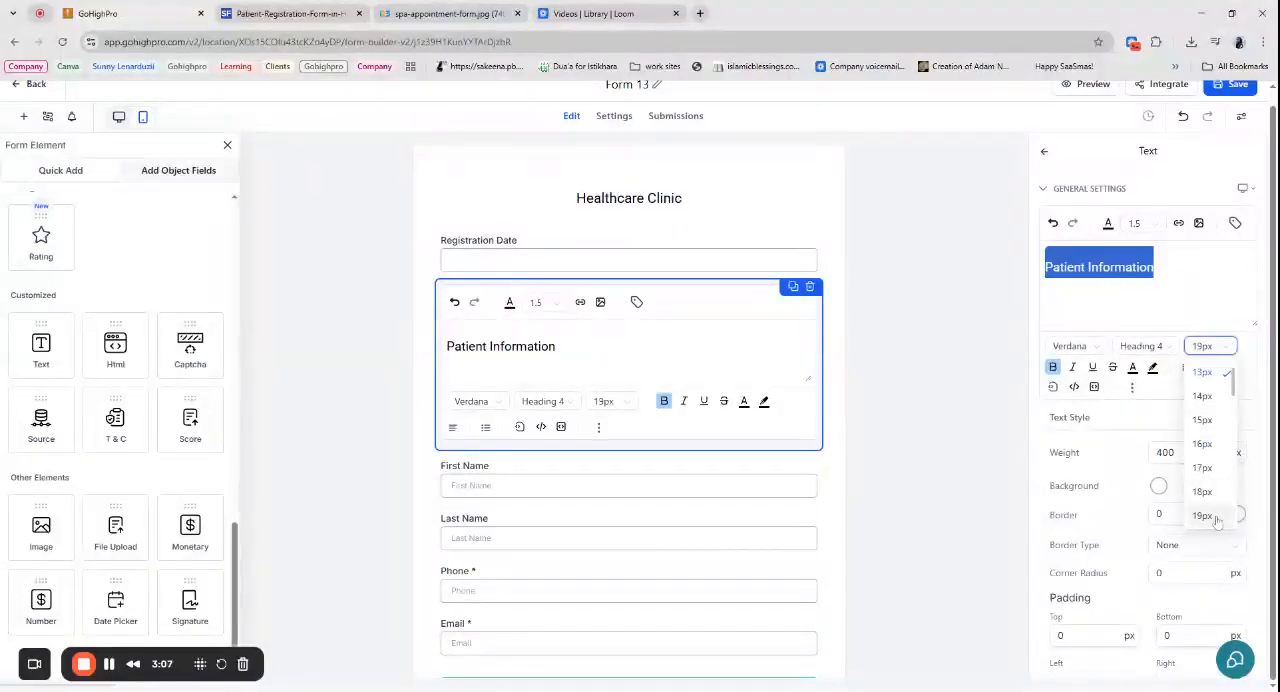
click(1219, 349)
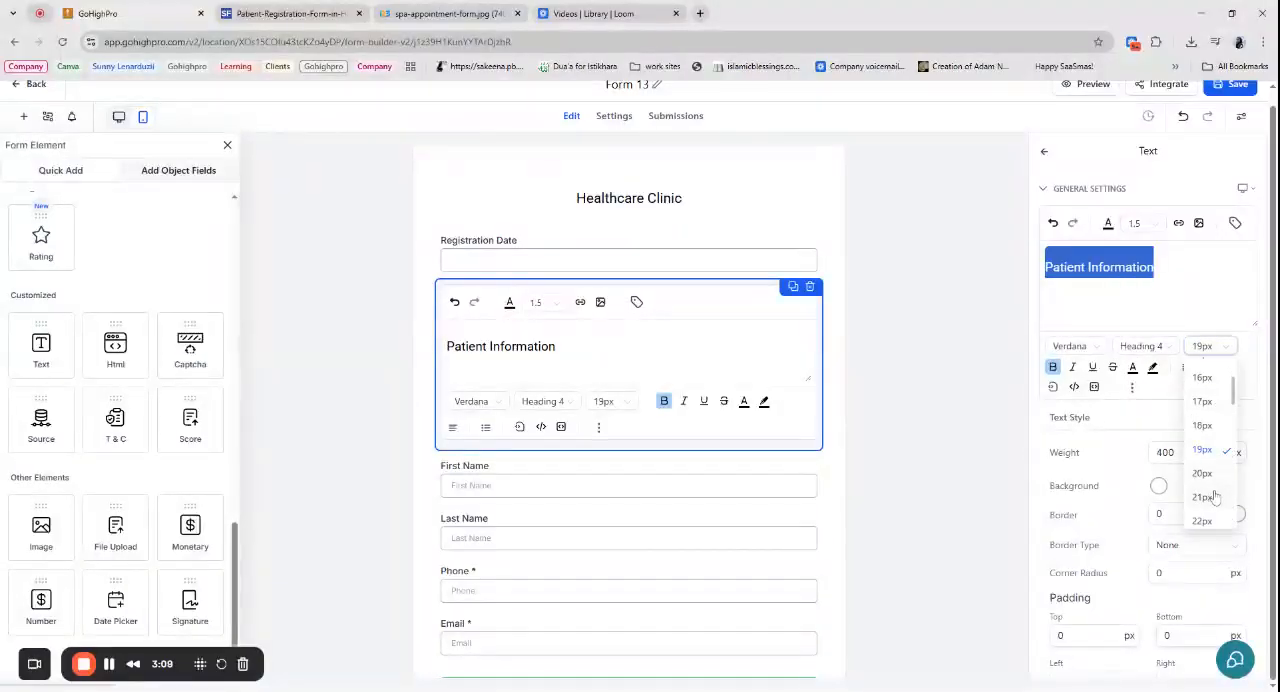
click(1208, 524)
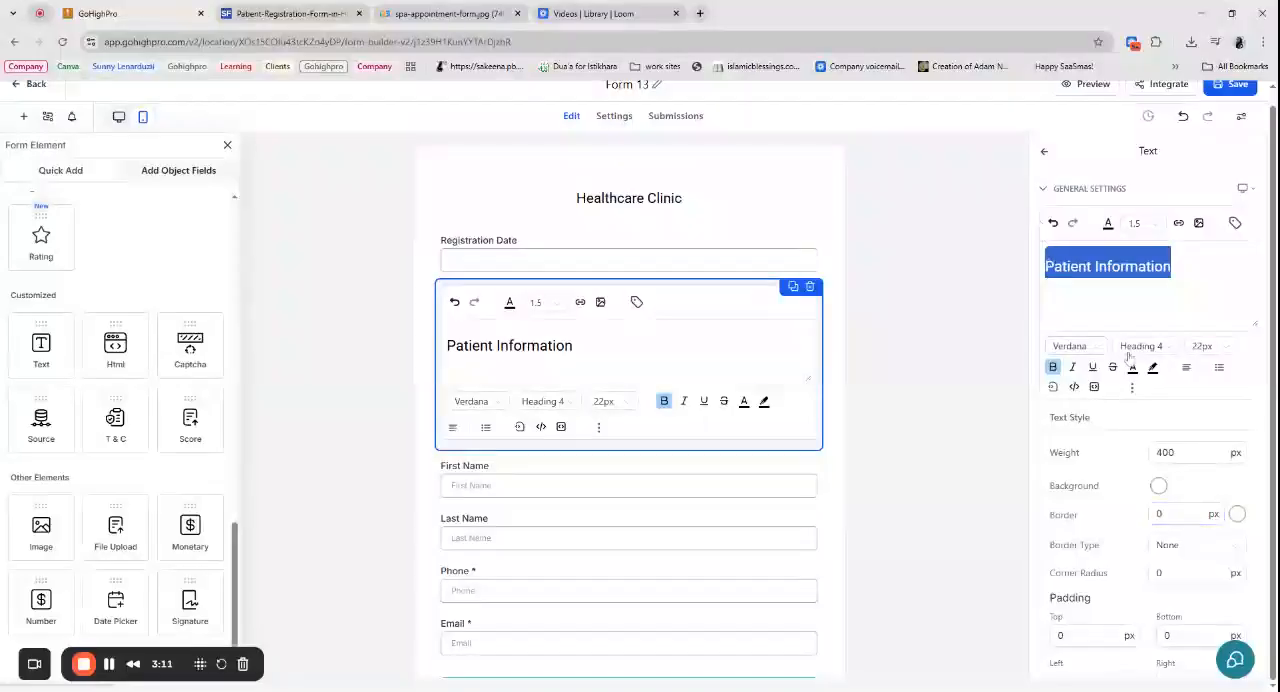
click(1215, 347)
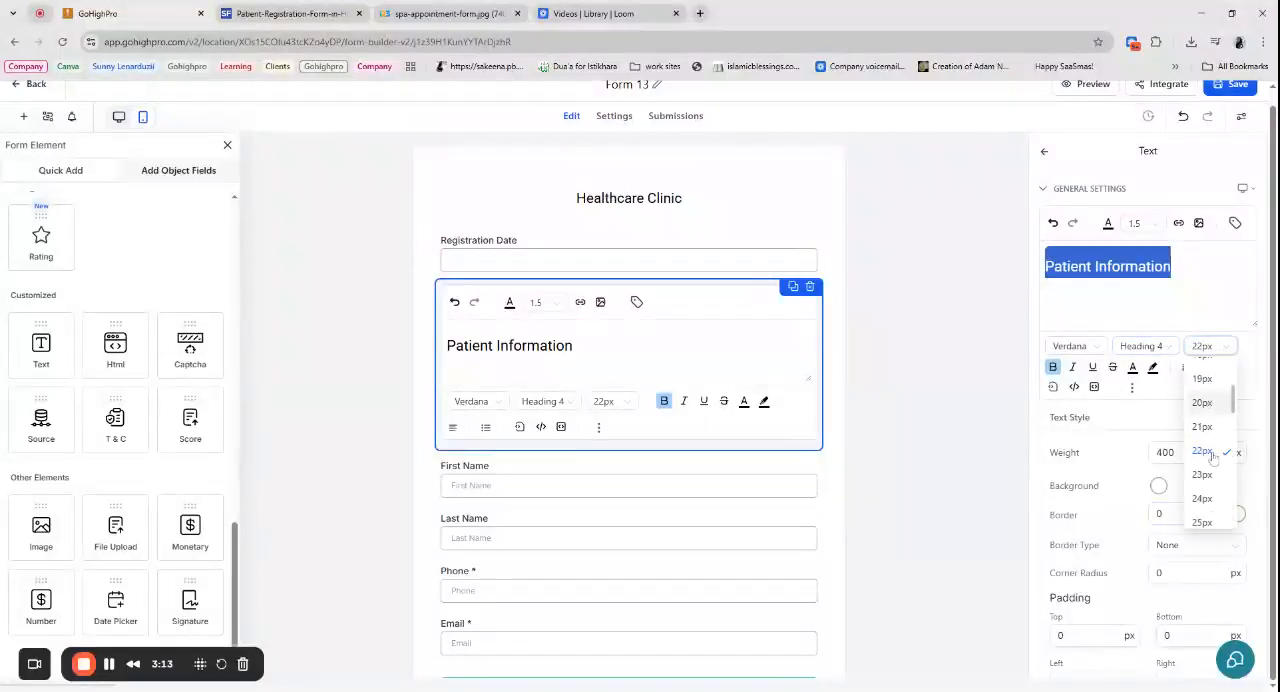
click(1214, 500)
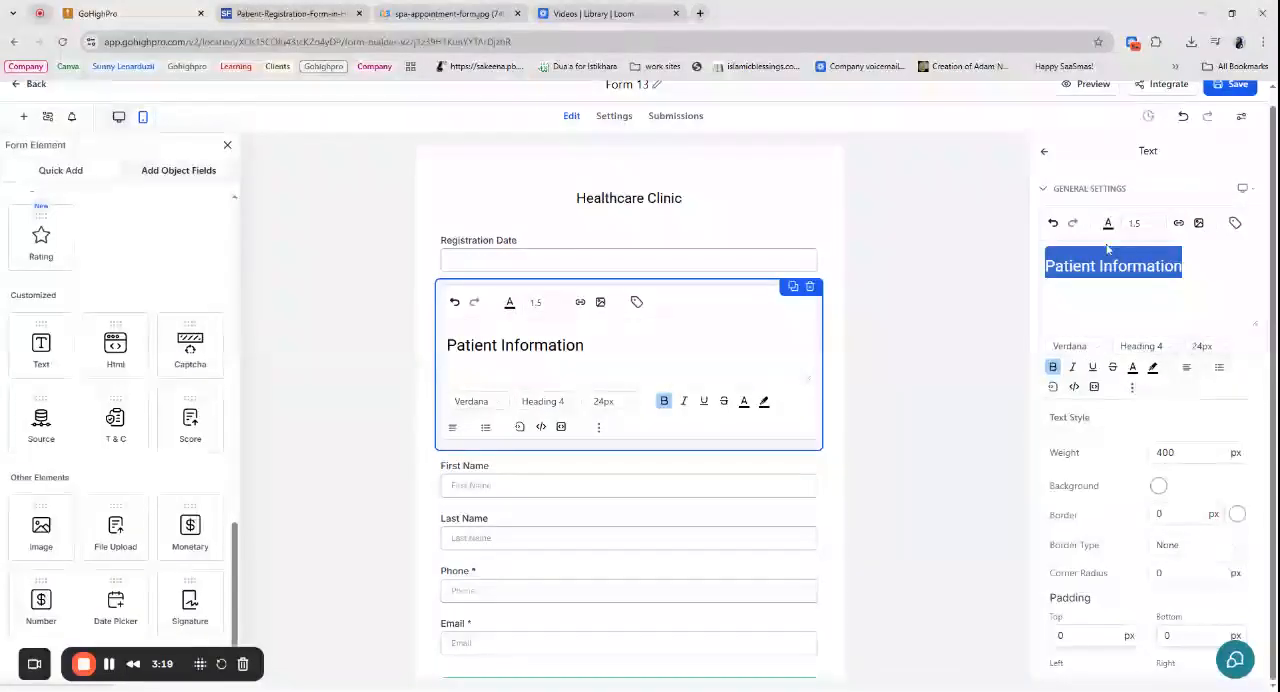
- Remove the bold formatting from the "Patient Information" heading and reapply it
click(1054, 368)
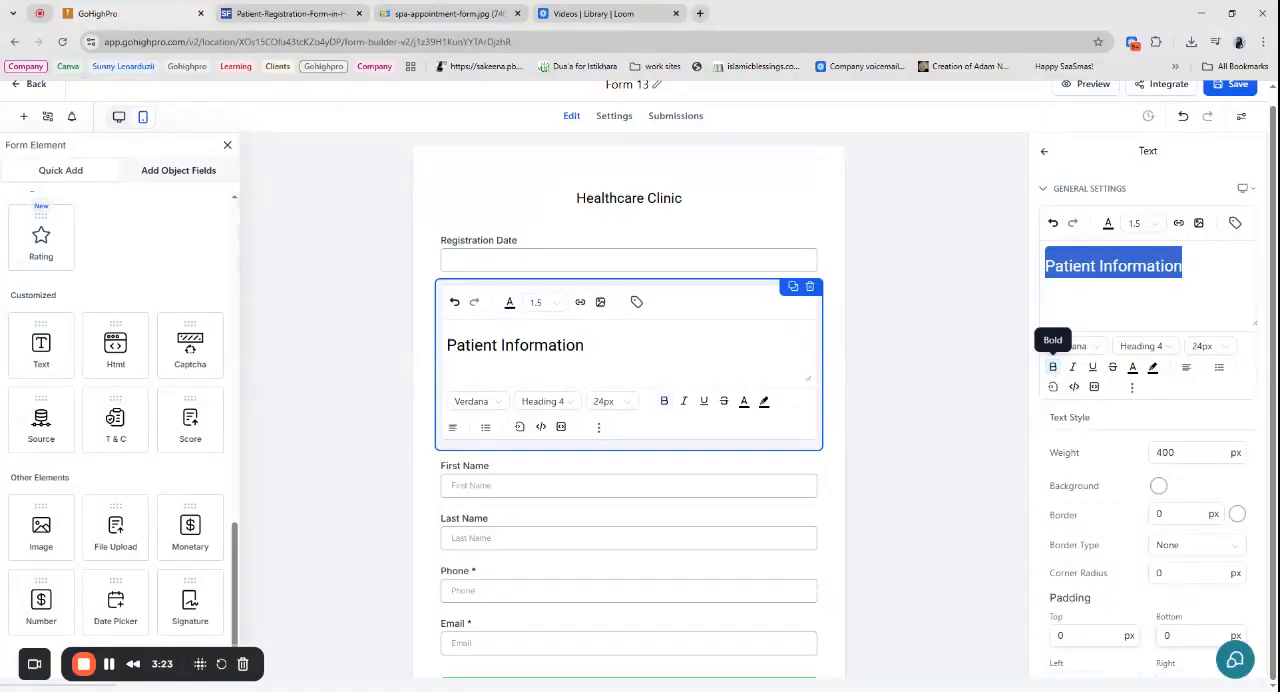
click(1090, 267)
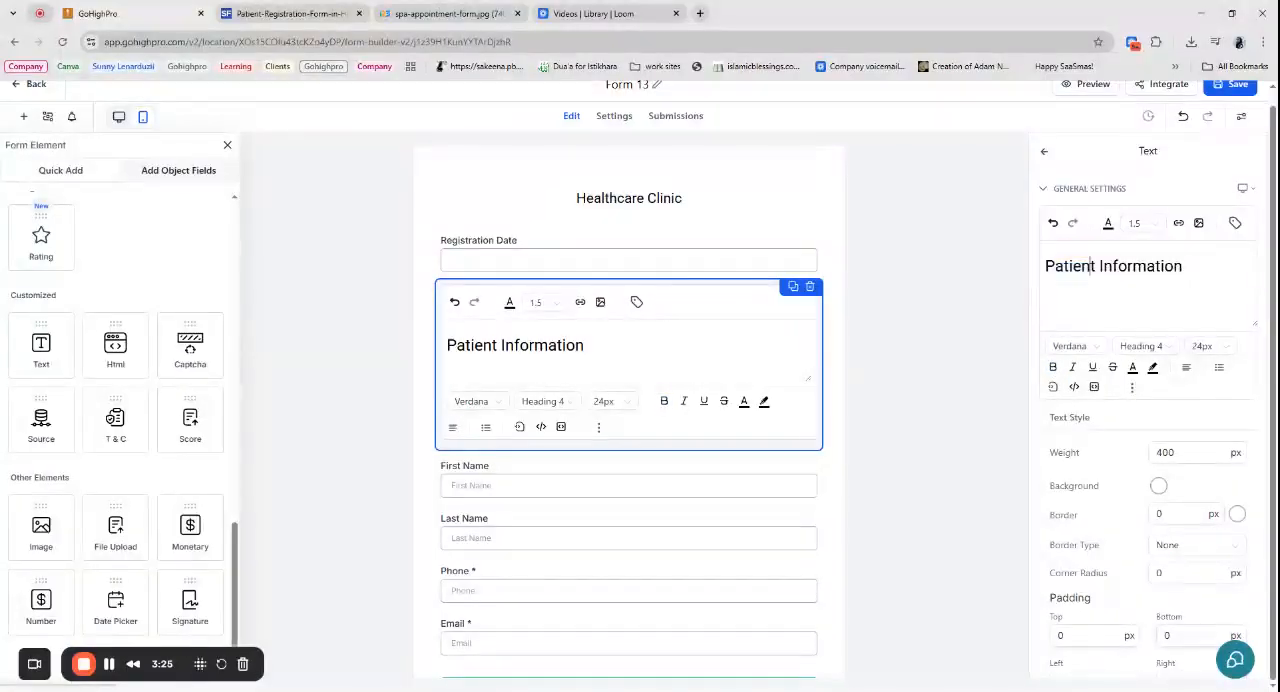
triple_click(520, 346)
click(664, 402)
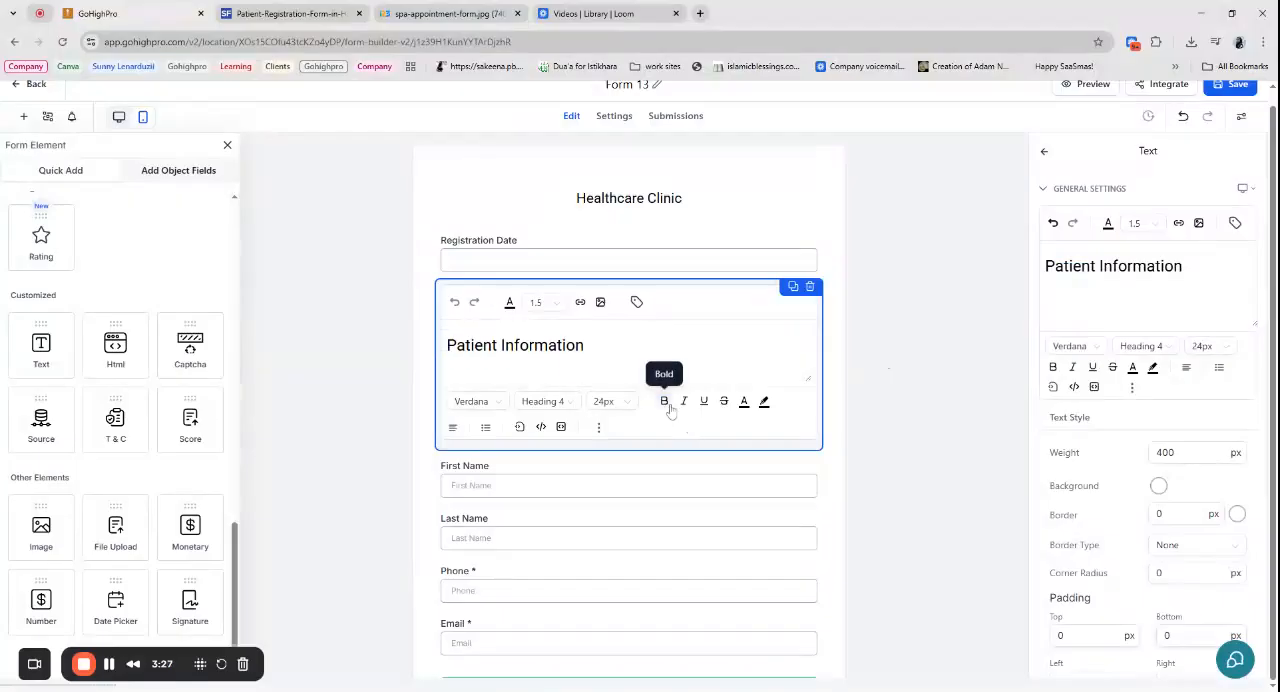
click(674, 328)
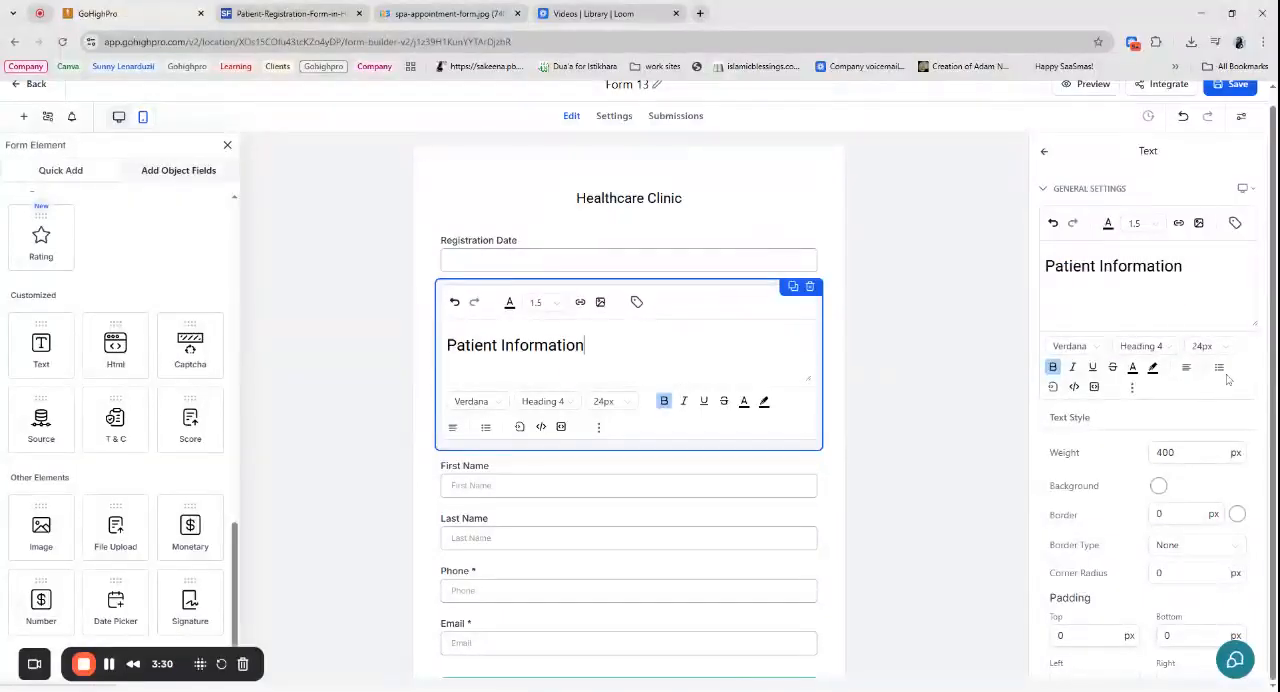
- Center the "Patient Information" heading
click(1189, 375)
click(1174, 341)
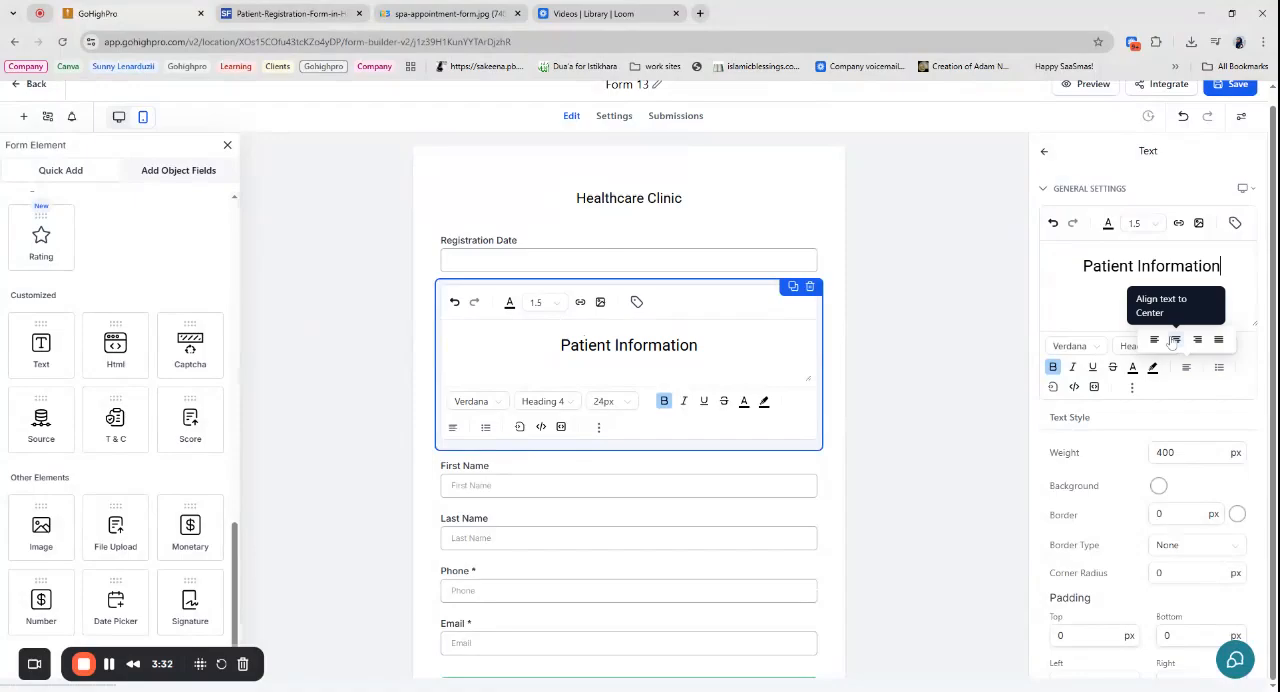
drag(1221, 266, 1083, 266)
click(1110, 225)
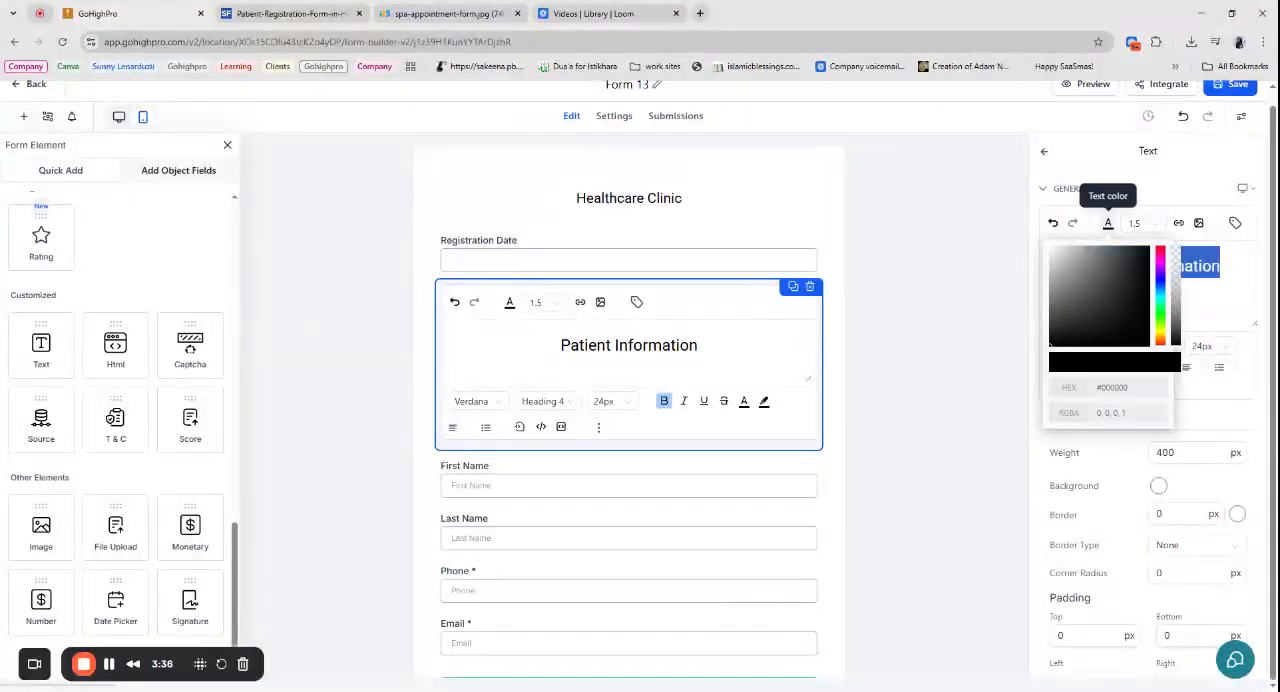
click(1203, 266)
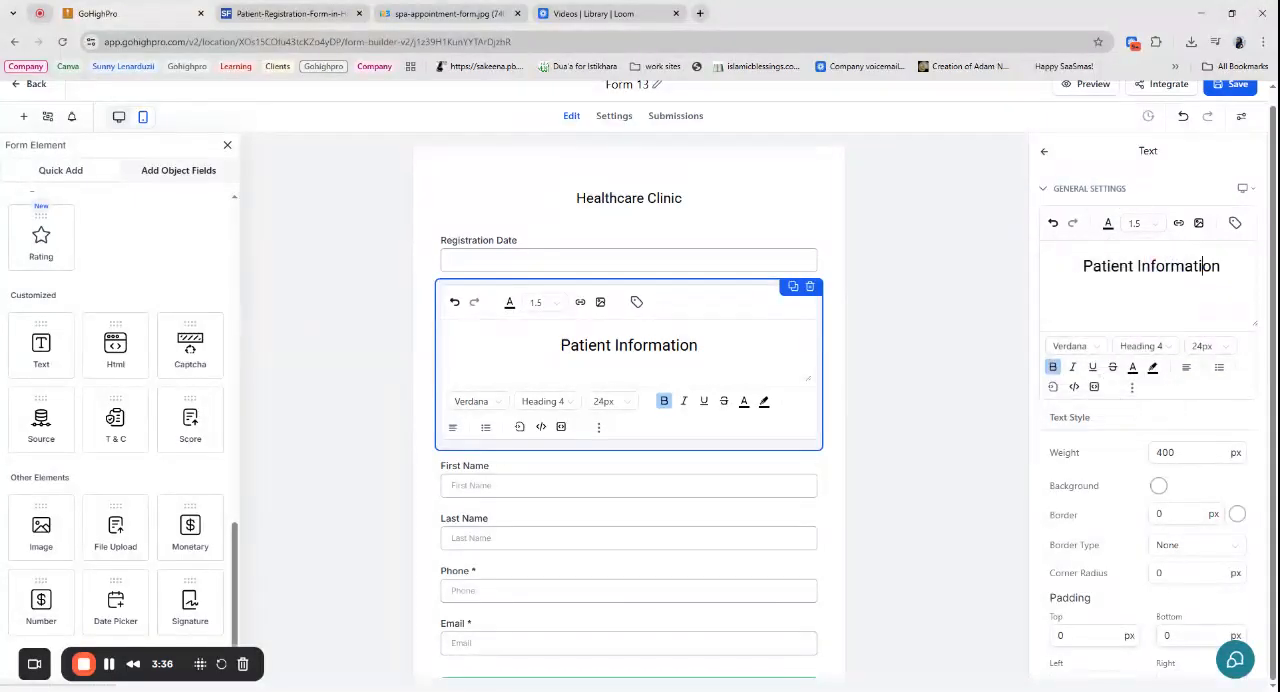
click(686, 230)
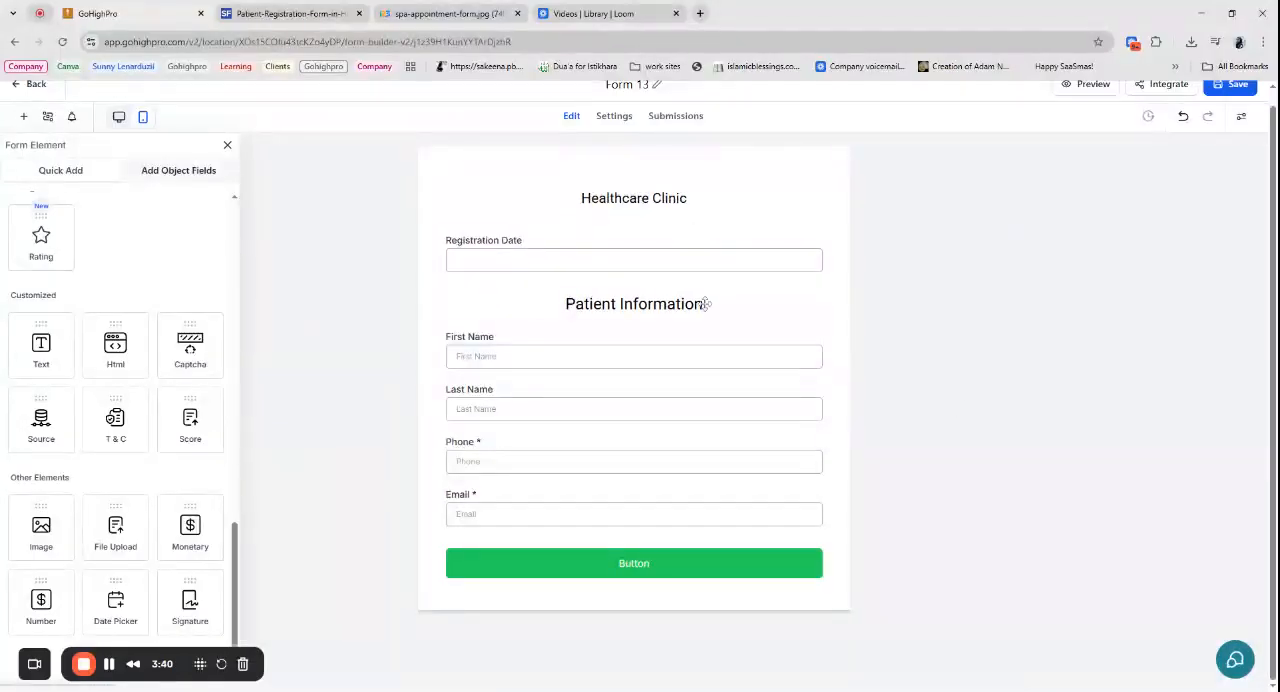
click(705, 304)
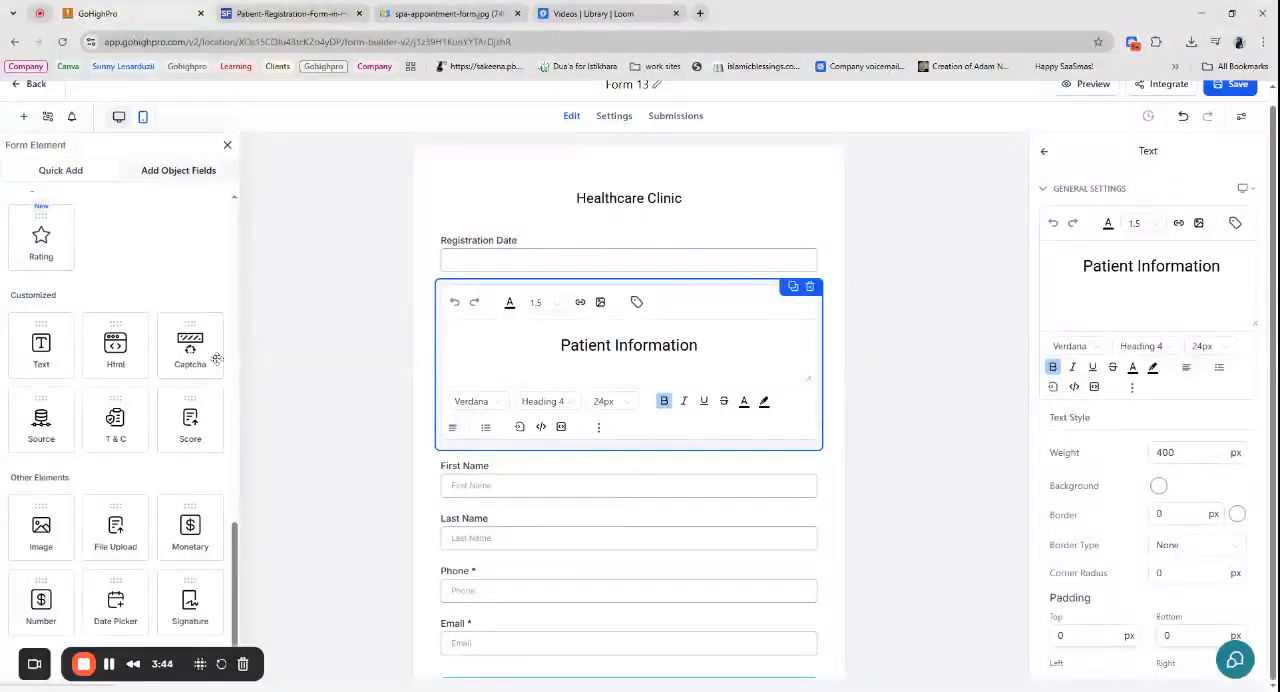
click(326, 354)
- Consult the sample form and change the First Name field's label to "Patient First Name"
click(560, 357)
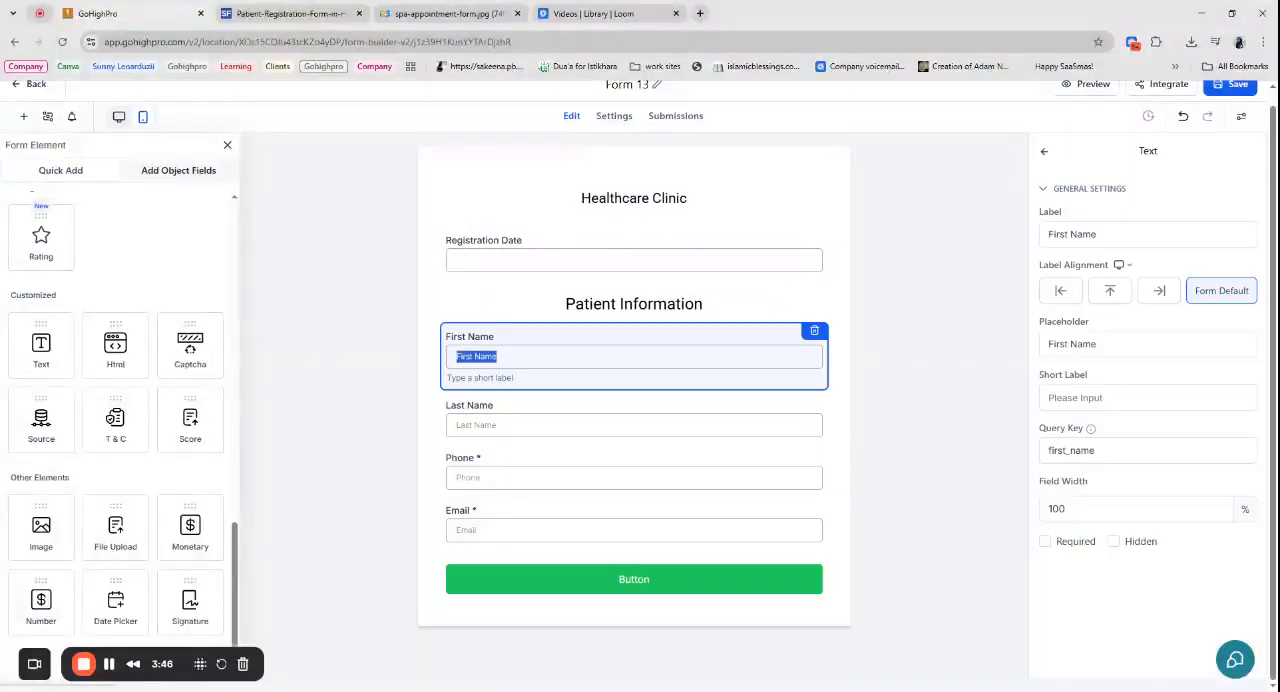
triple_click(1072, 234)
click(492, 426)
click(290, 13)
click(120, 13)
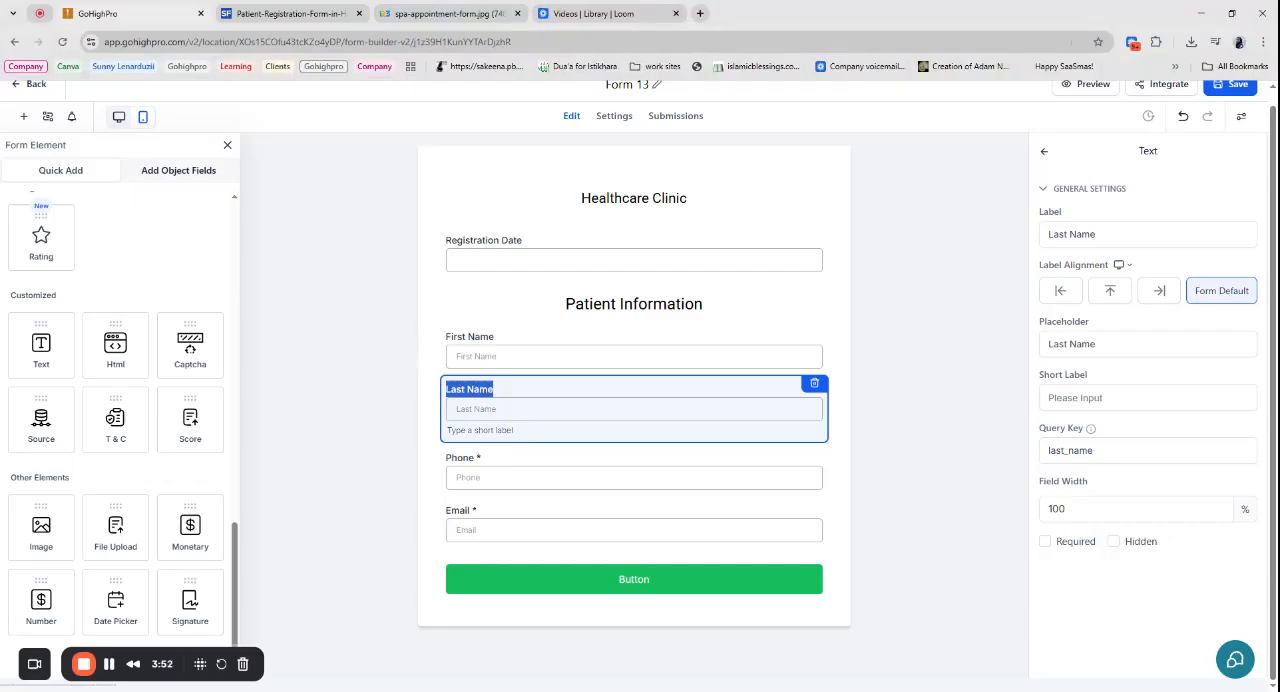
click(520, 357)
click(1097, 234)
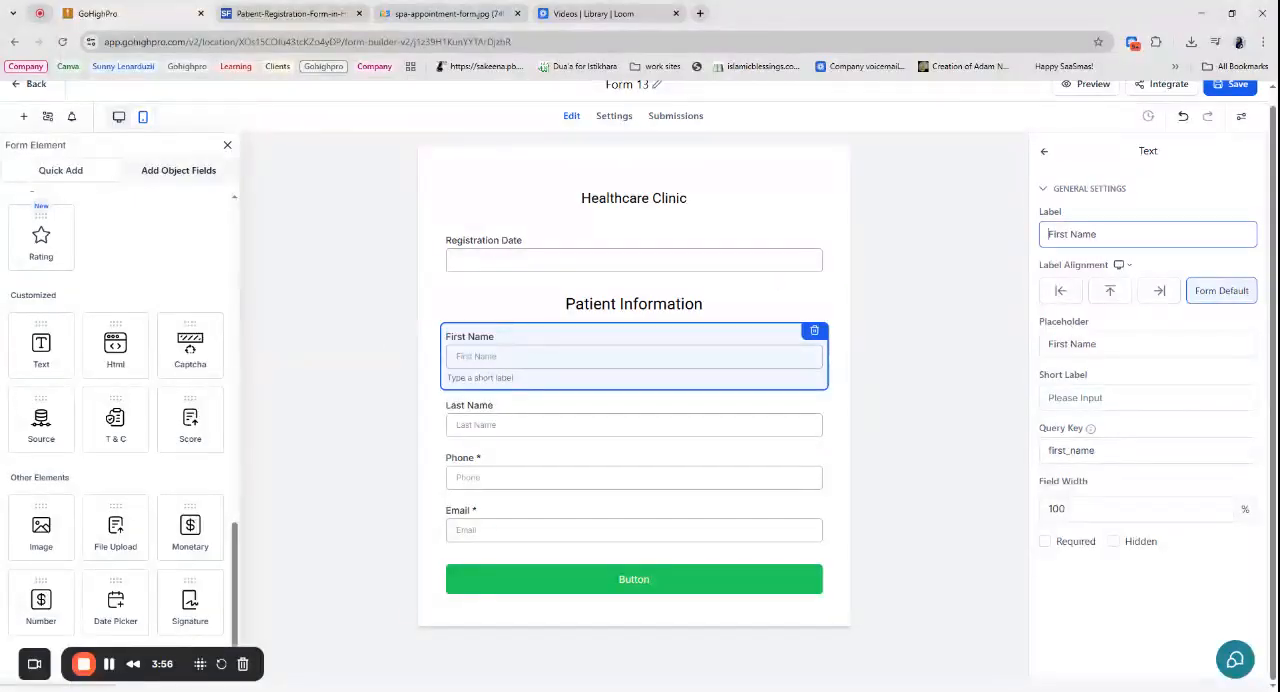
key(Home)
text(Patient)
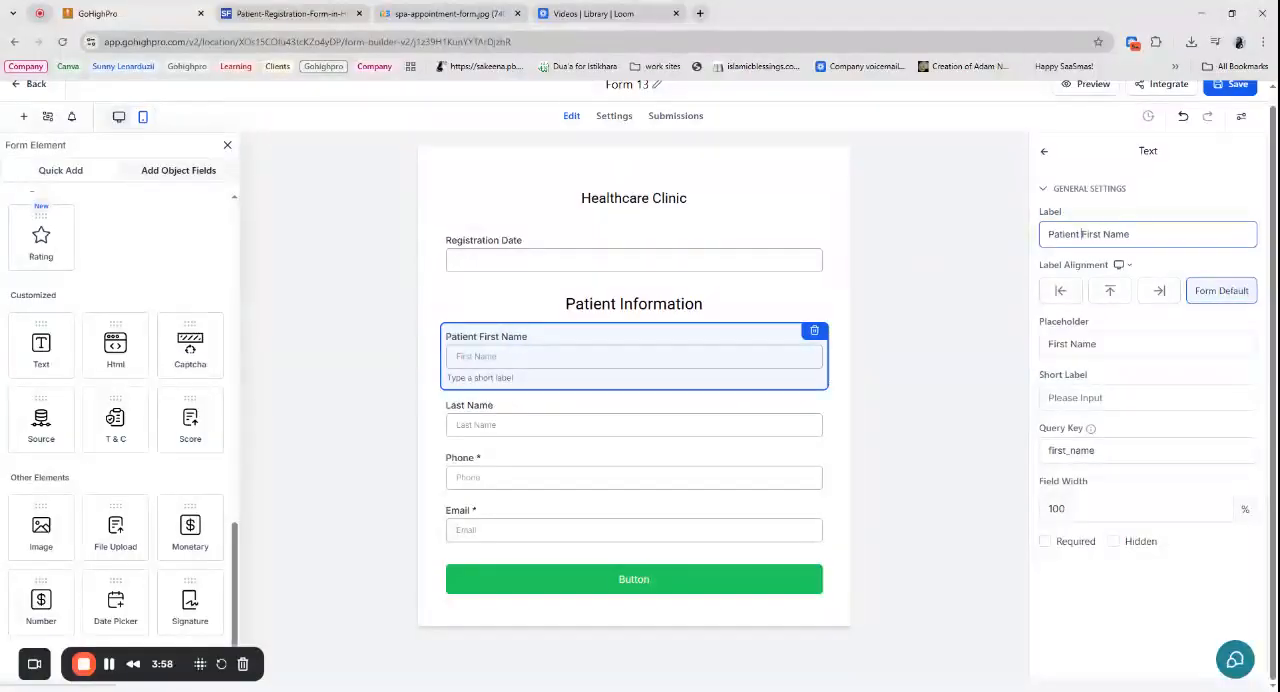
- Change the Last Name field's label to "Patient Last Name"
click(520, 424)
click(1048, 234)
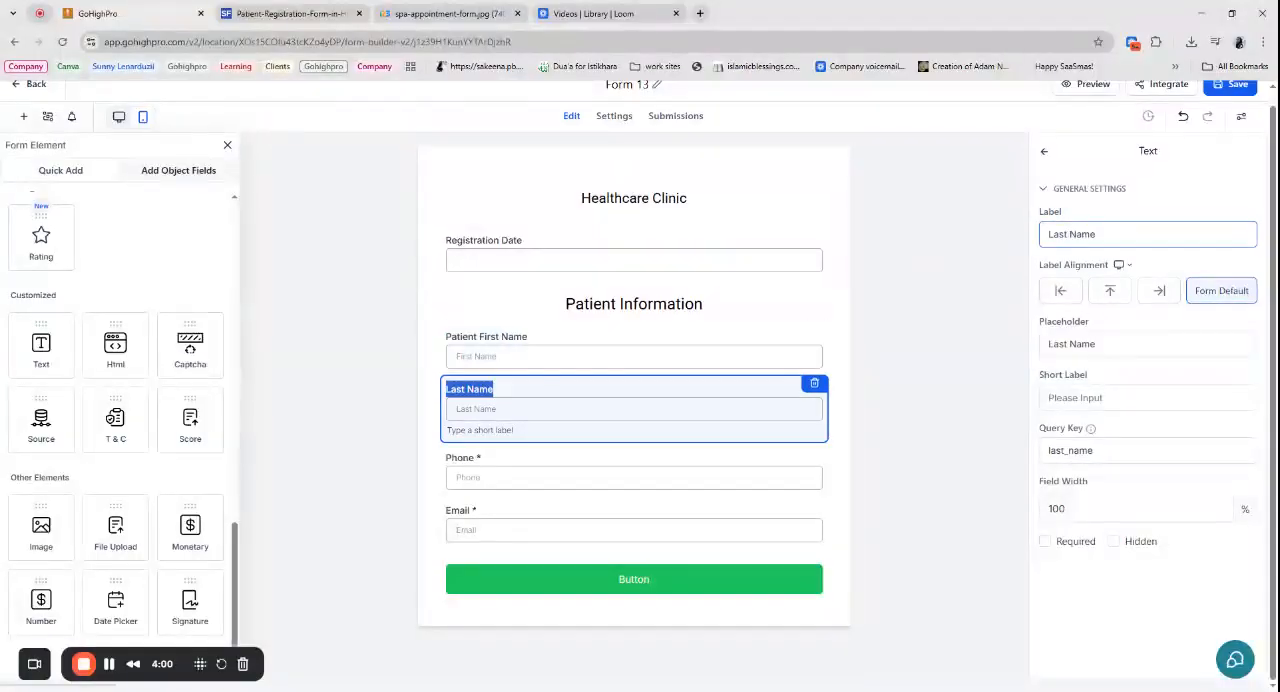
text(Patient)
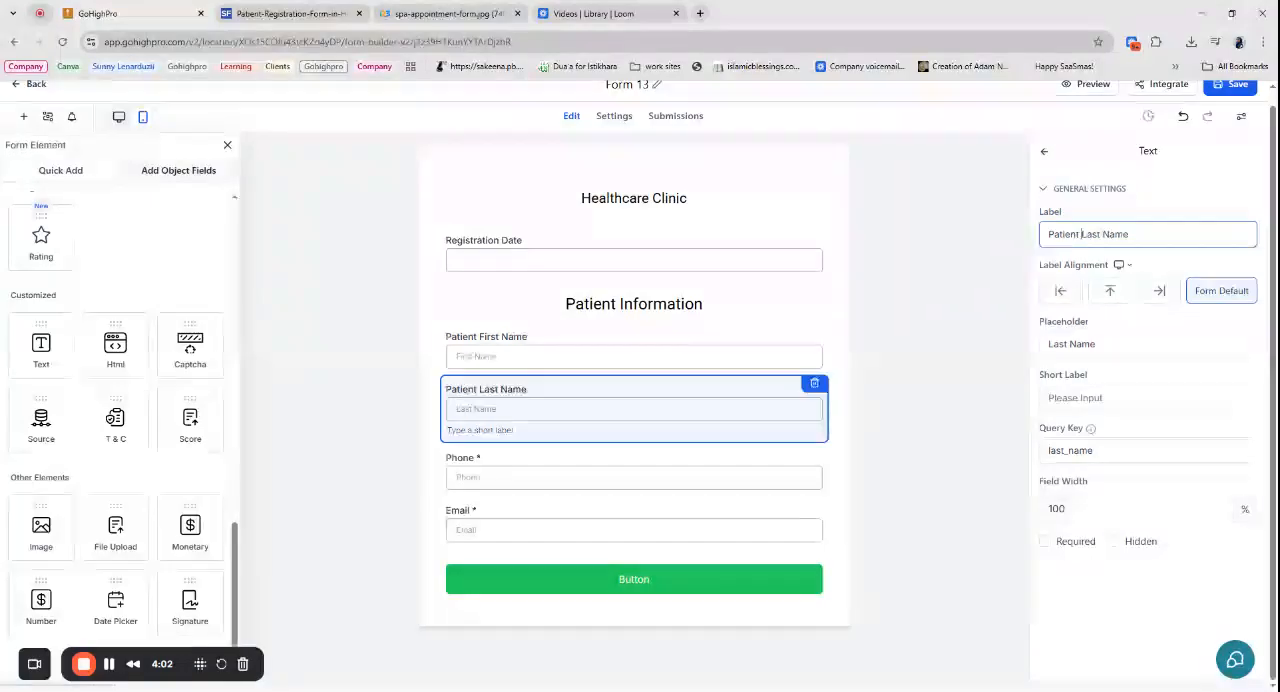
- Consult the sample form and add a Date of birth element between the Patient Last Name and Phone fields
click(285, 13)
click(190, 6)
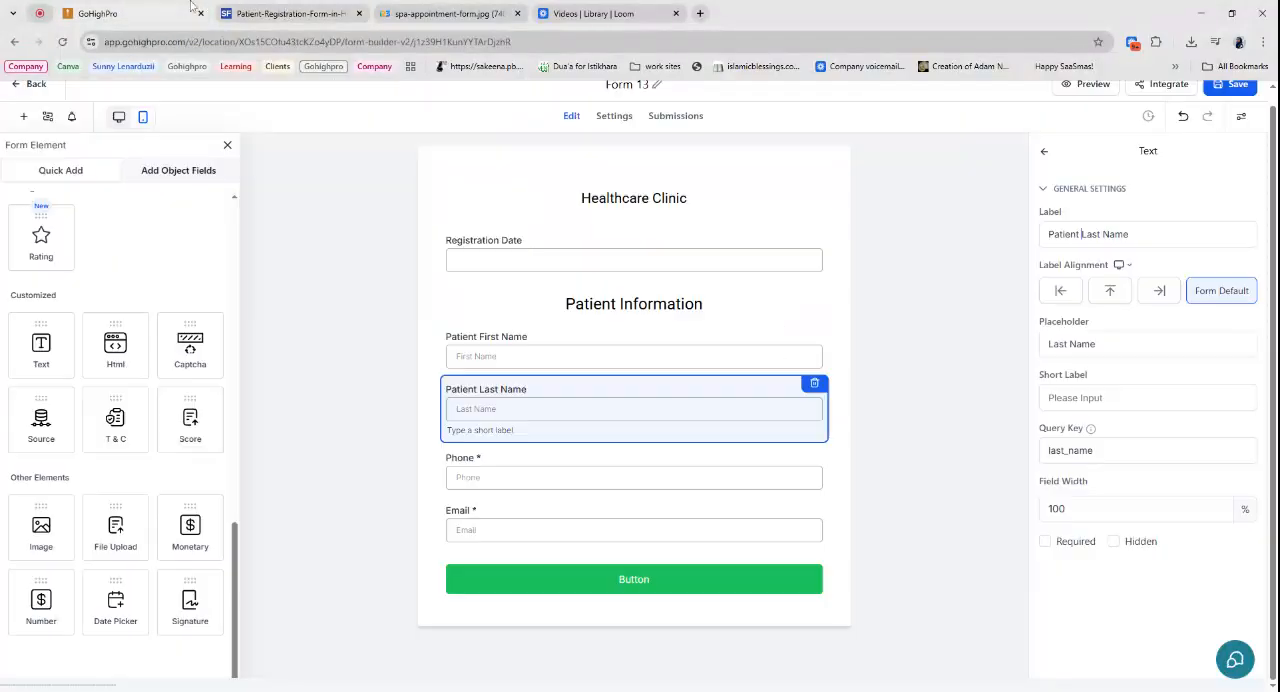
click(463, 458)
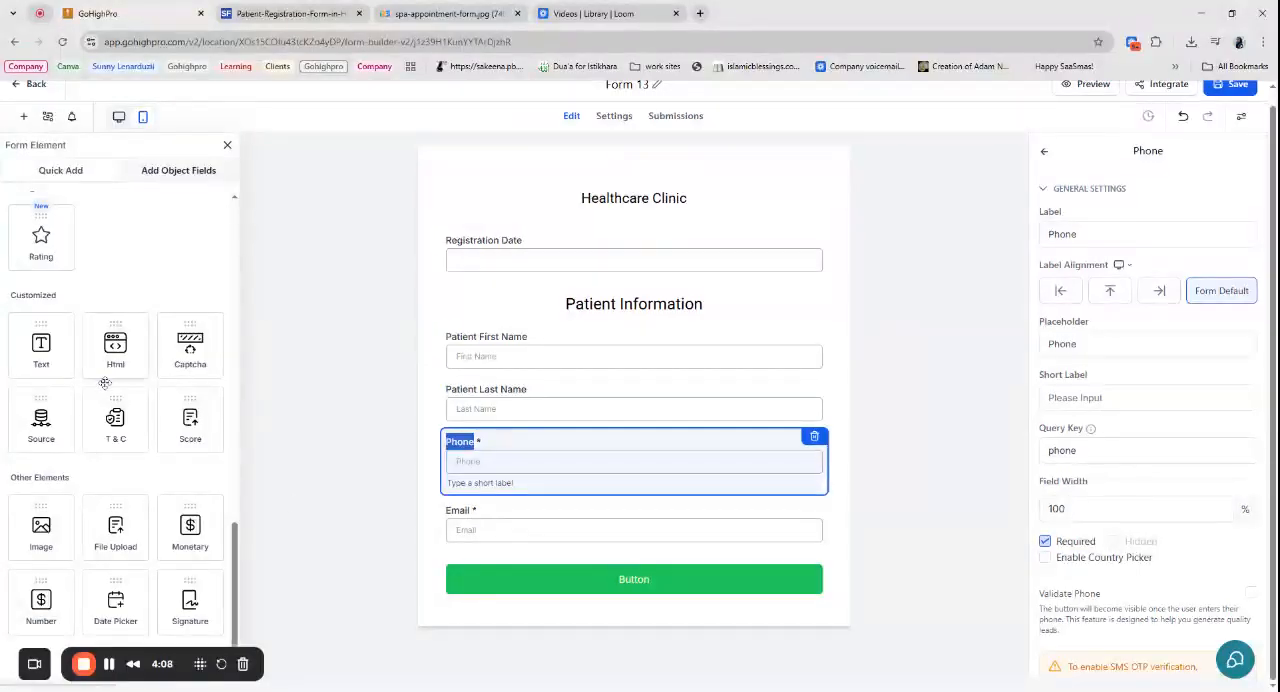
scroll(102, 410, up, 1)
scroll(102, 410, up, 5)
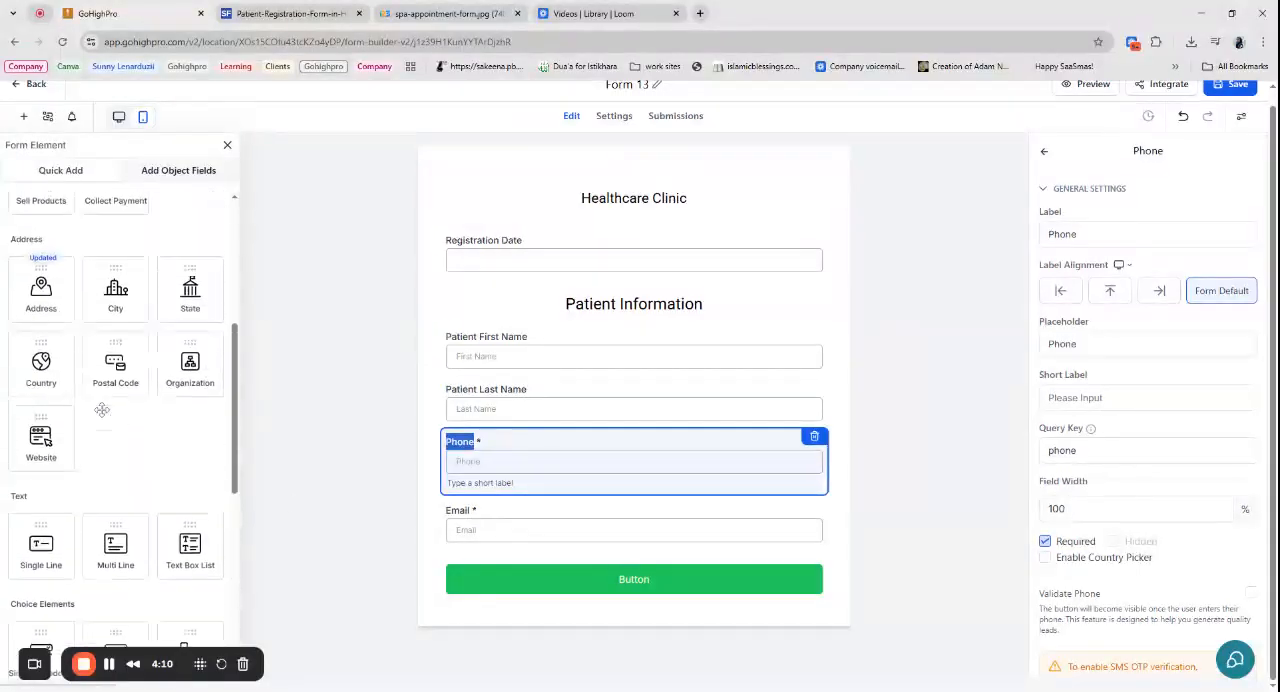
scroll(102, 410, up, 2)
scroll(85, 432, up, 2)
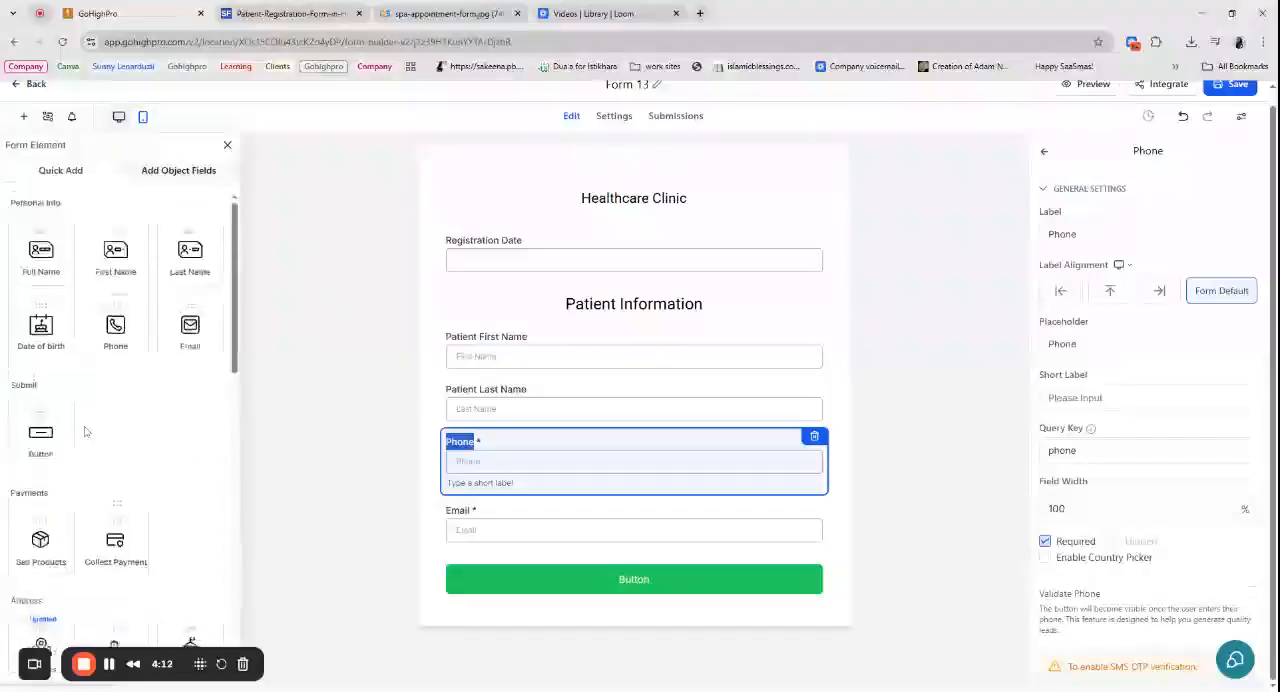
drag(41, 333, 467, 456)
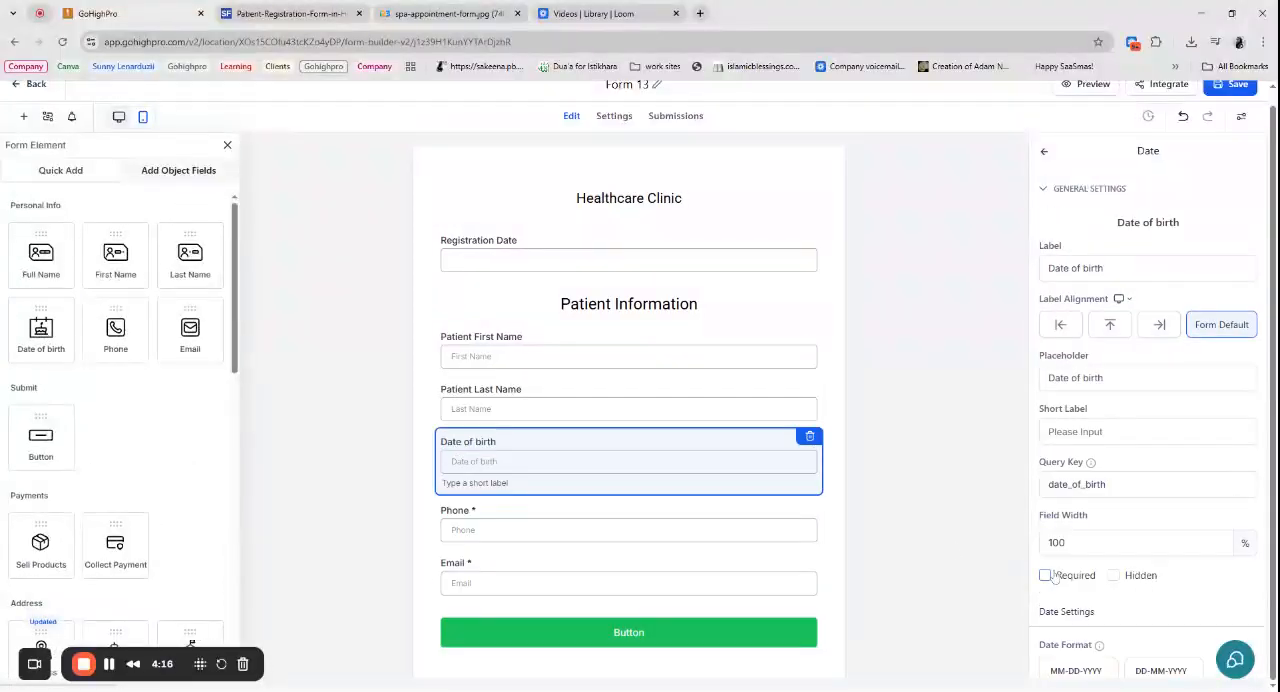
- Make the Registration Date and Patient First Name fields required
click(680, 357)
click(693, 262)
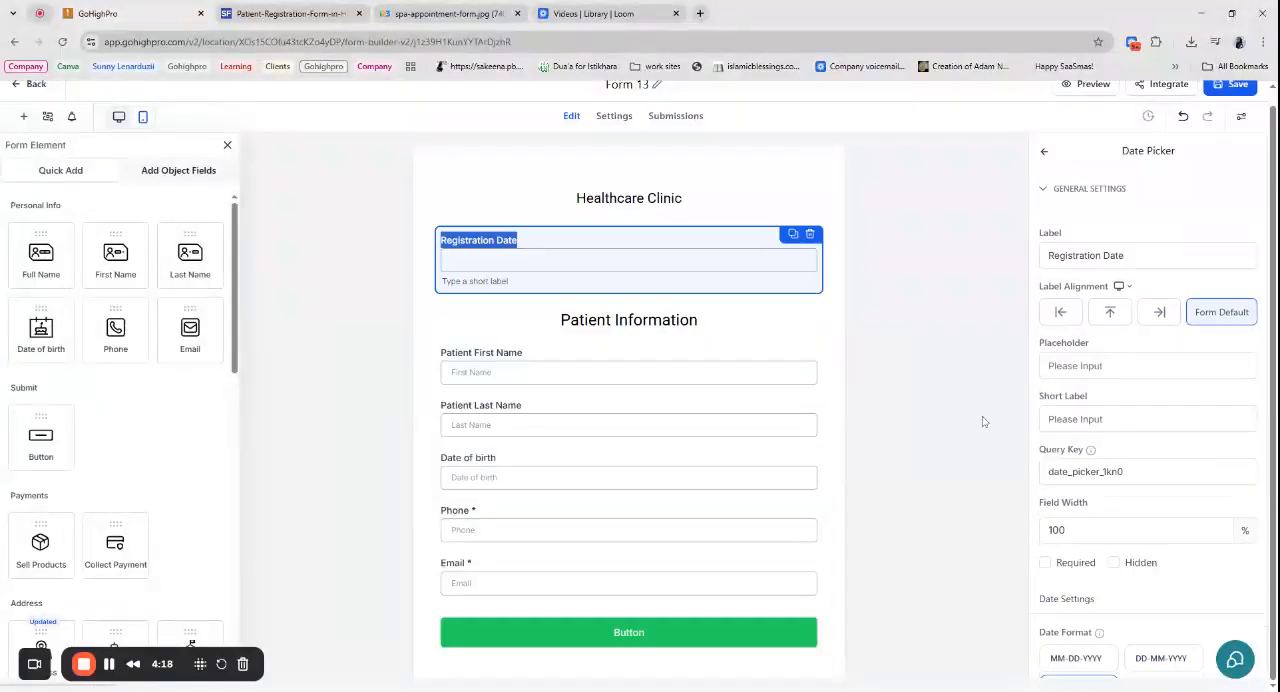
scroll(1116, 578, down, 1)
click(1045, 496)
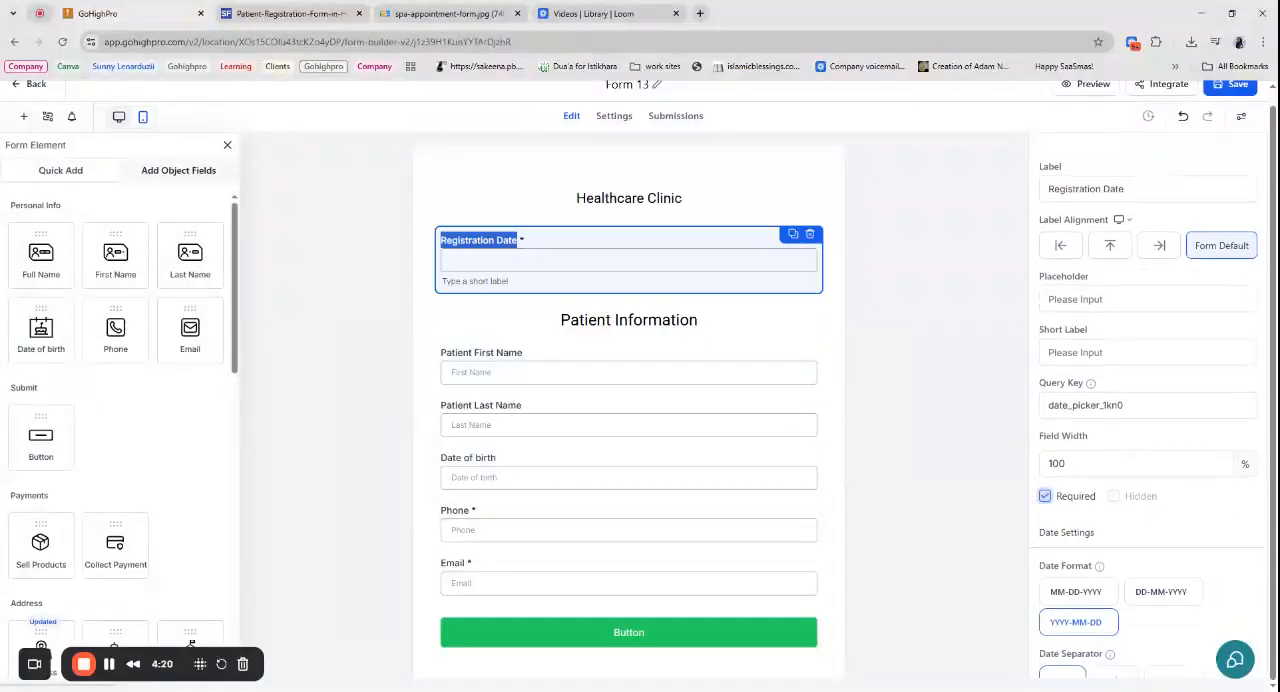
click(566, 358)
click(1045, 541)
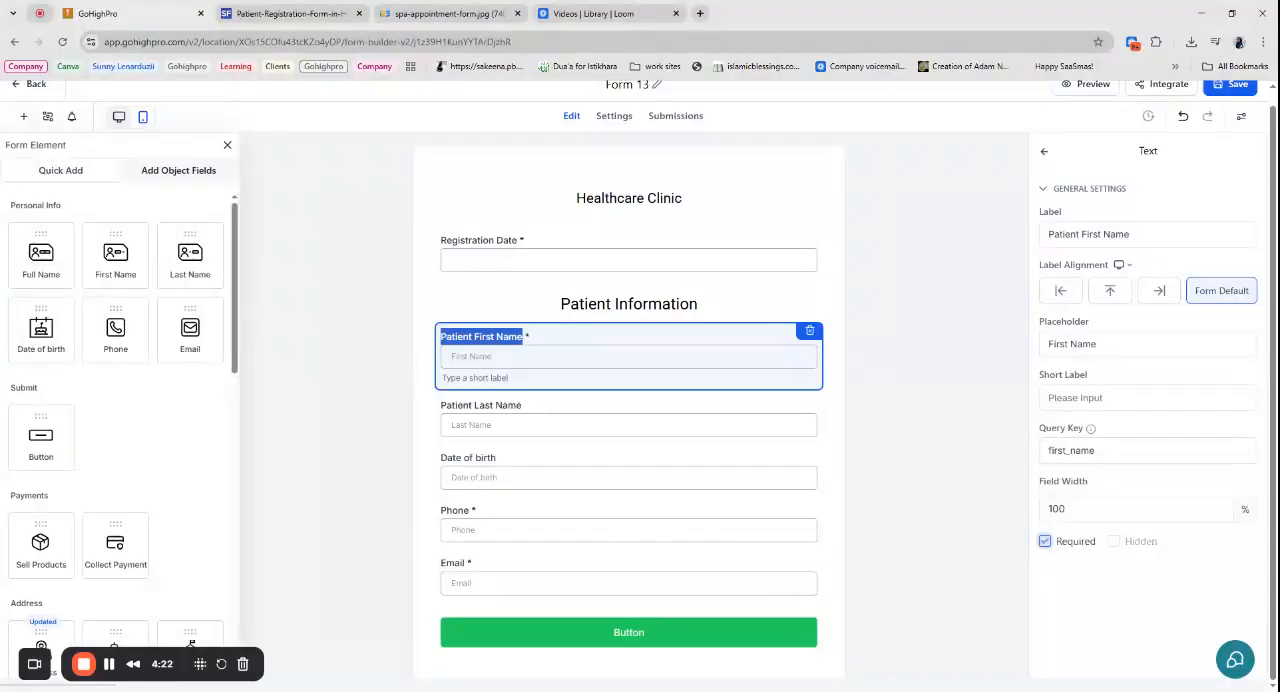
- Make the Patient Last Name and Date of birth fields required
click(580, 425)
click(1045, 541)
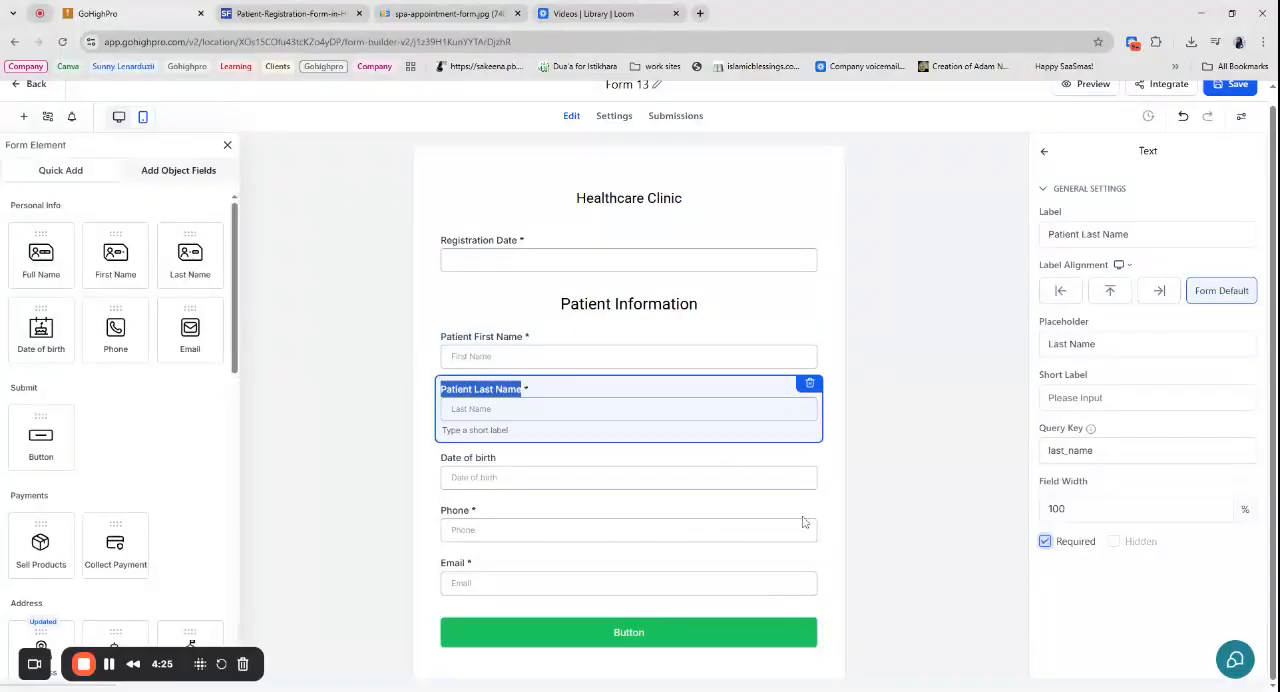
click(565, 478)
click(1045, 575)
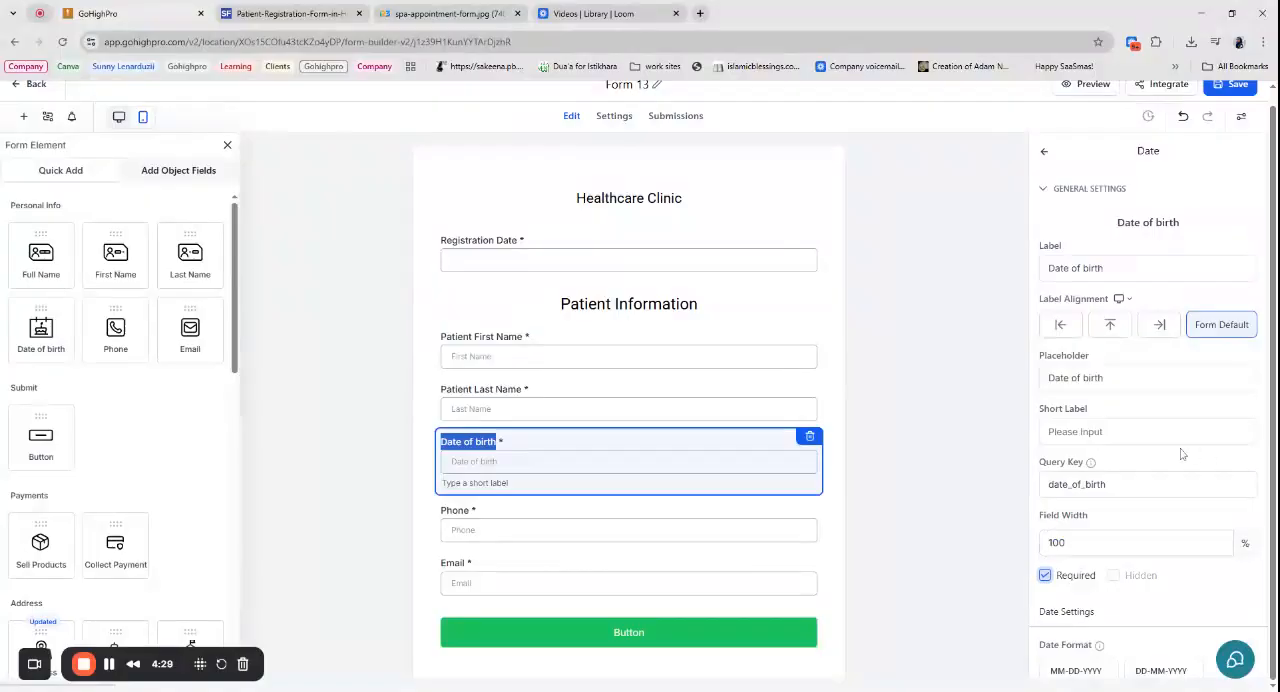
- Start a new single-select dropdown custom field named "Gender" for the Contact object and assign it to the Contact group
scroll(551, 437, down, 1)
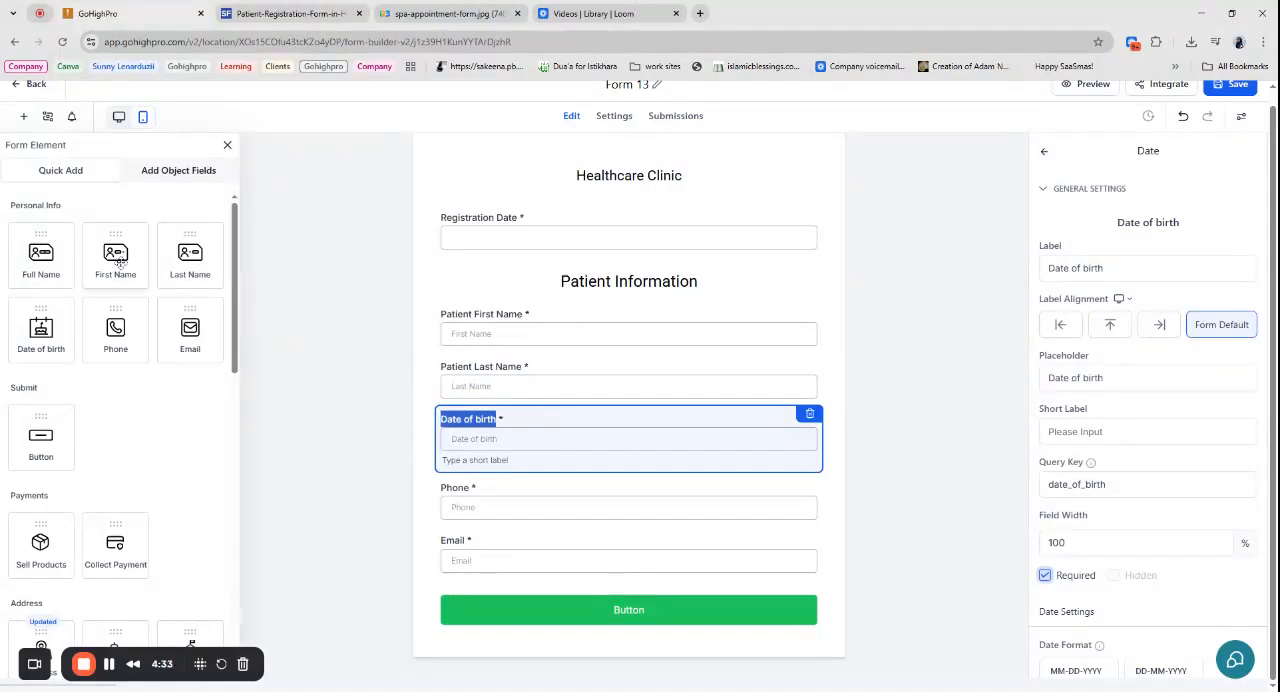
scroll(115, 447, down, 3)
scroll(115, 447, down, 8)
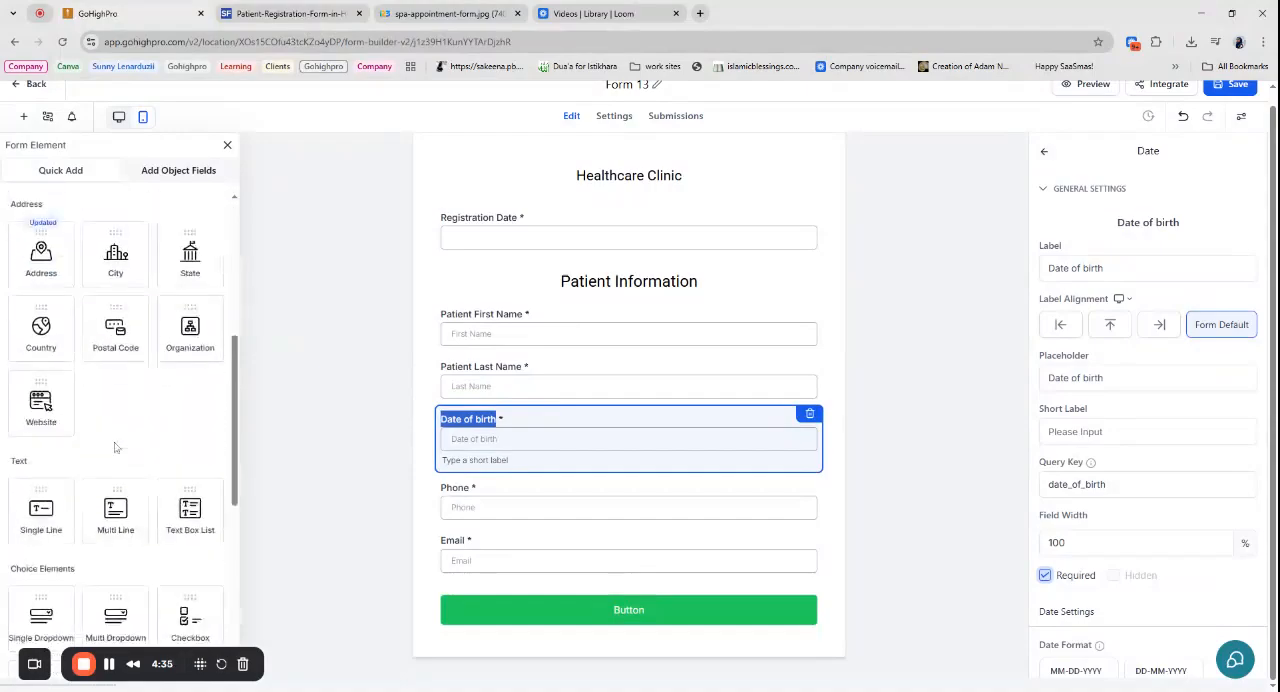
scroll(115, 447, down, 2)
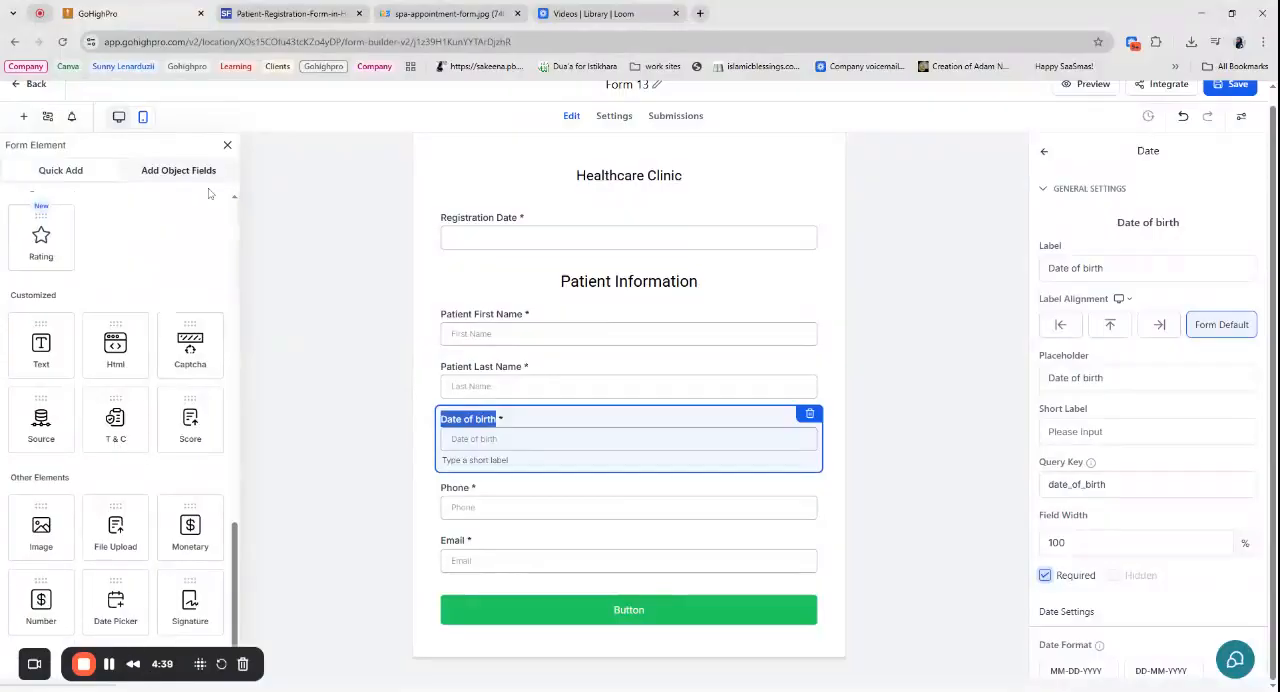
click(175, 172)
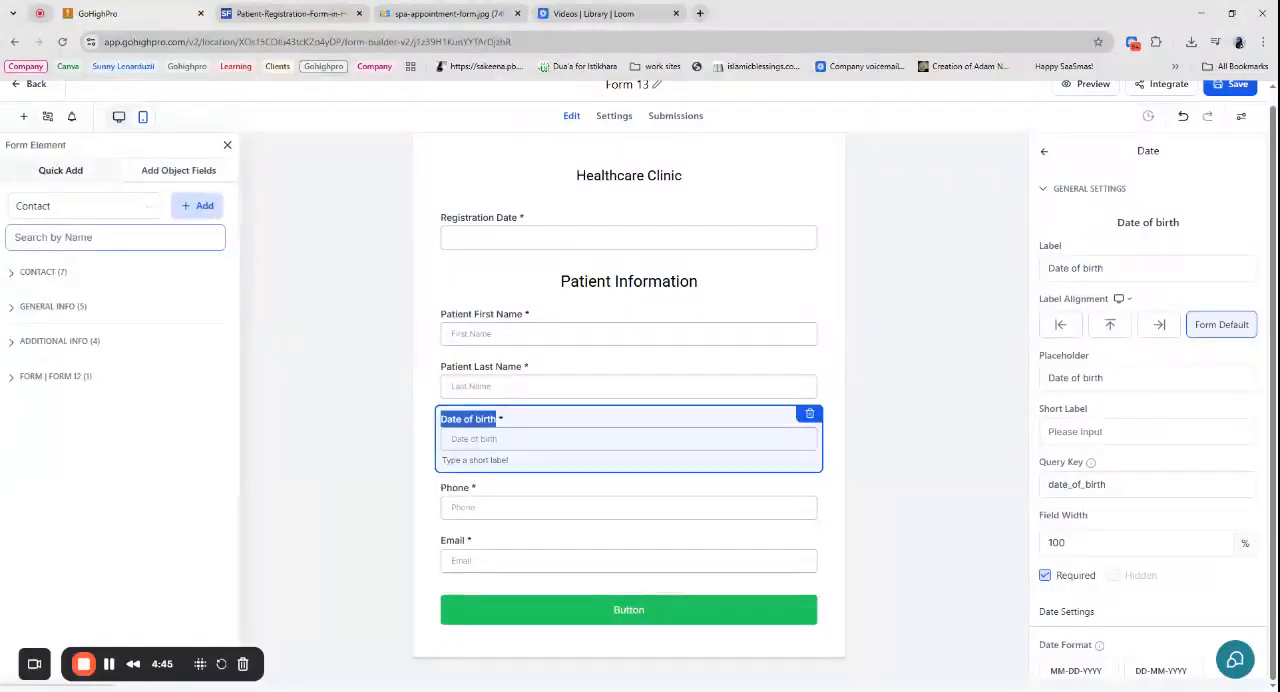
click(196, 207)
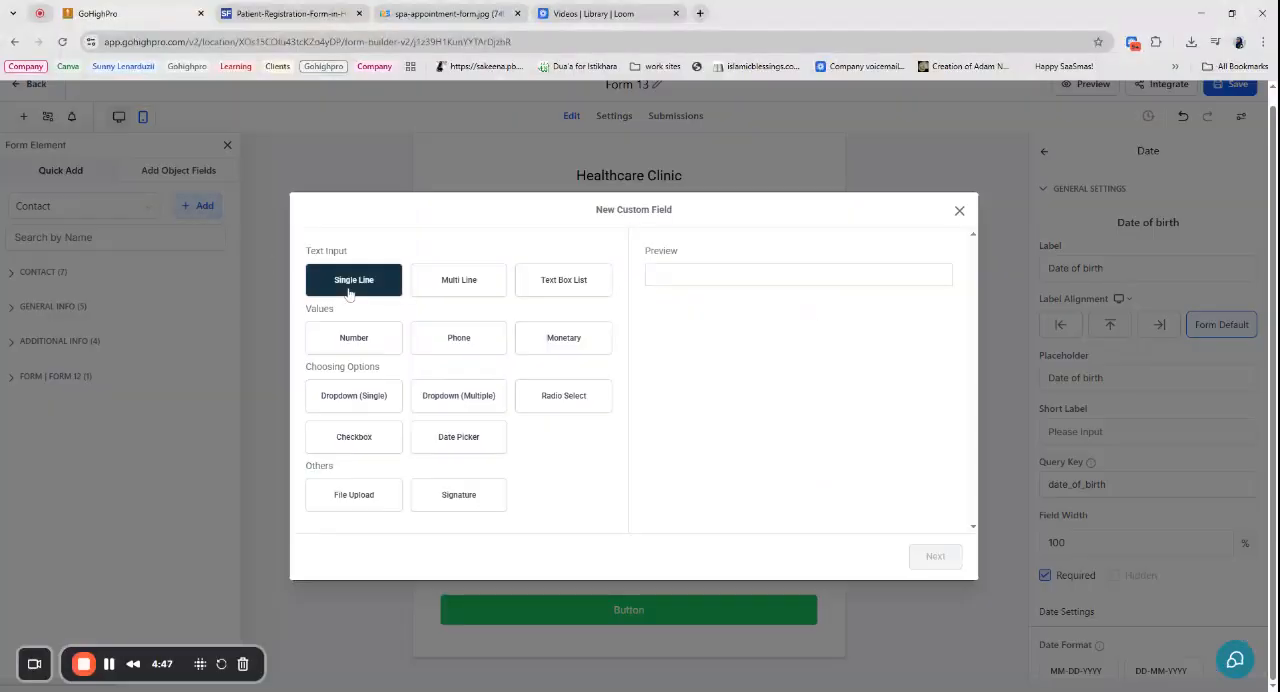
click(330, 395)
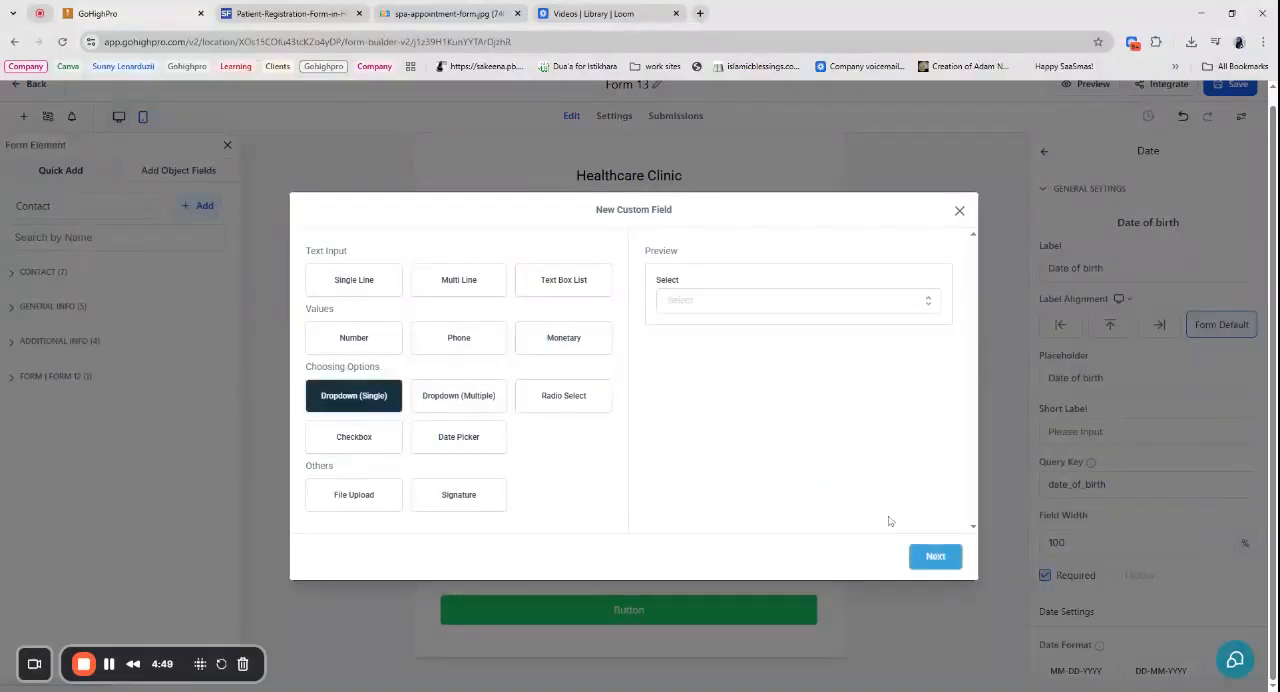
click(935, 557)
text(Gen)
click(352, 373)
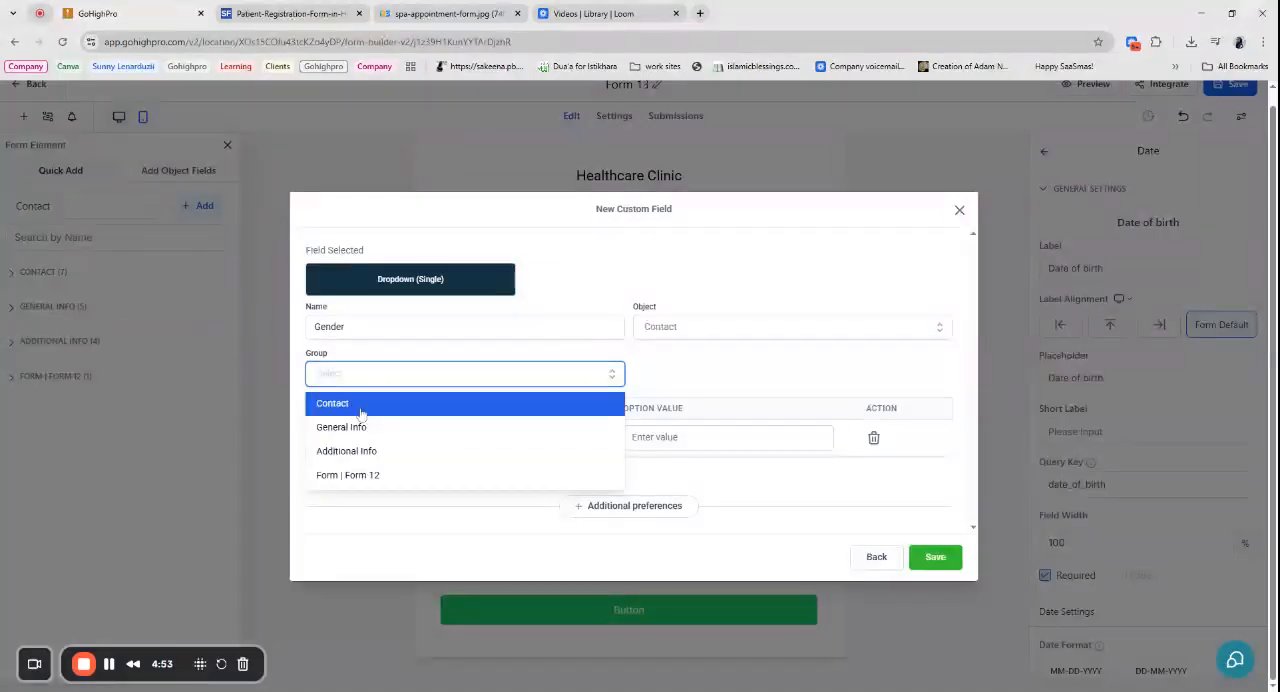
click(345, 402)
- Give the Gender dropdown the options Male, Female and Other, and save the custom field
click(388, 437)
text(Male)
click(345, 476)
click(420, 456)
text(Femal)
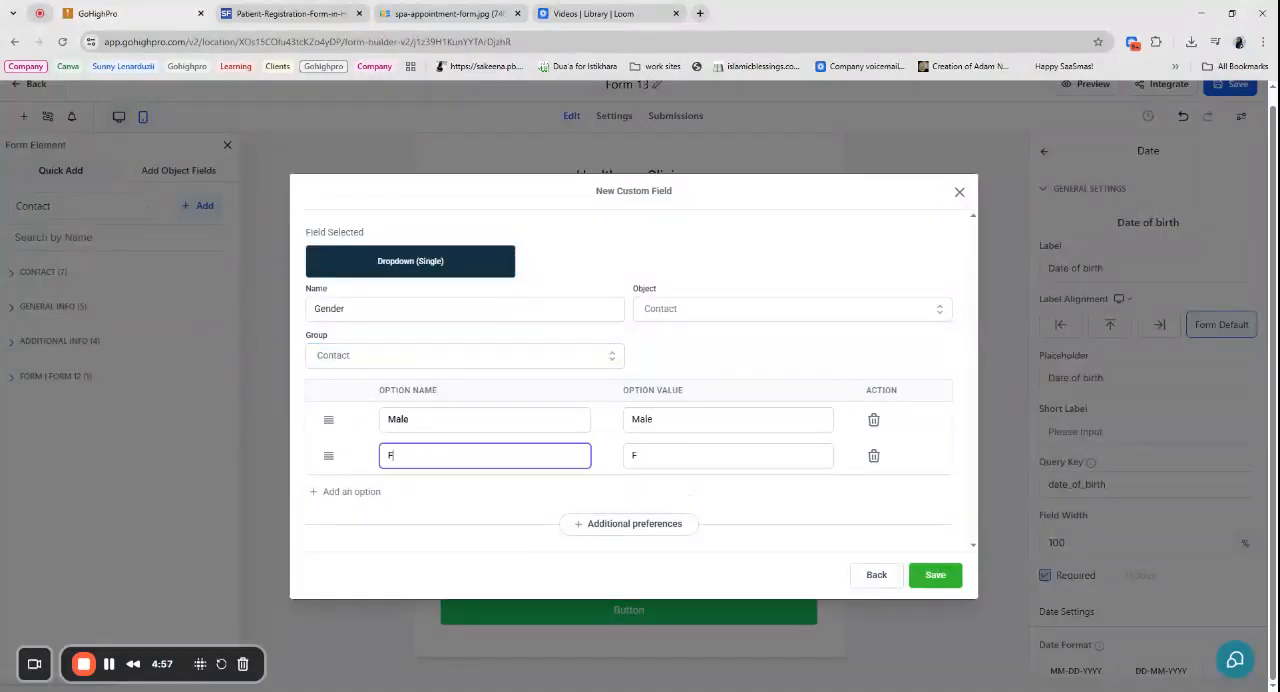
text(e)
click(366, 492)
click(414, 482)
text(Other)
click(935, 587)
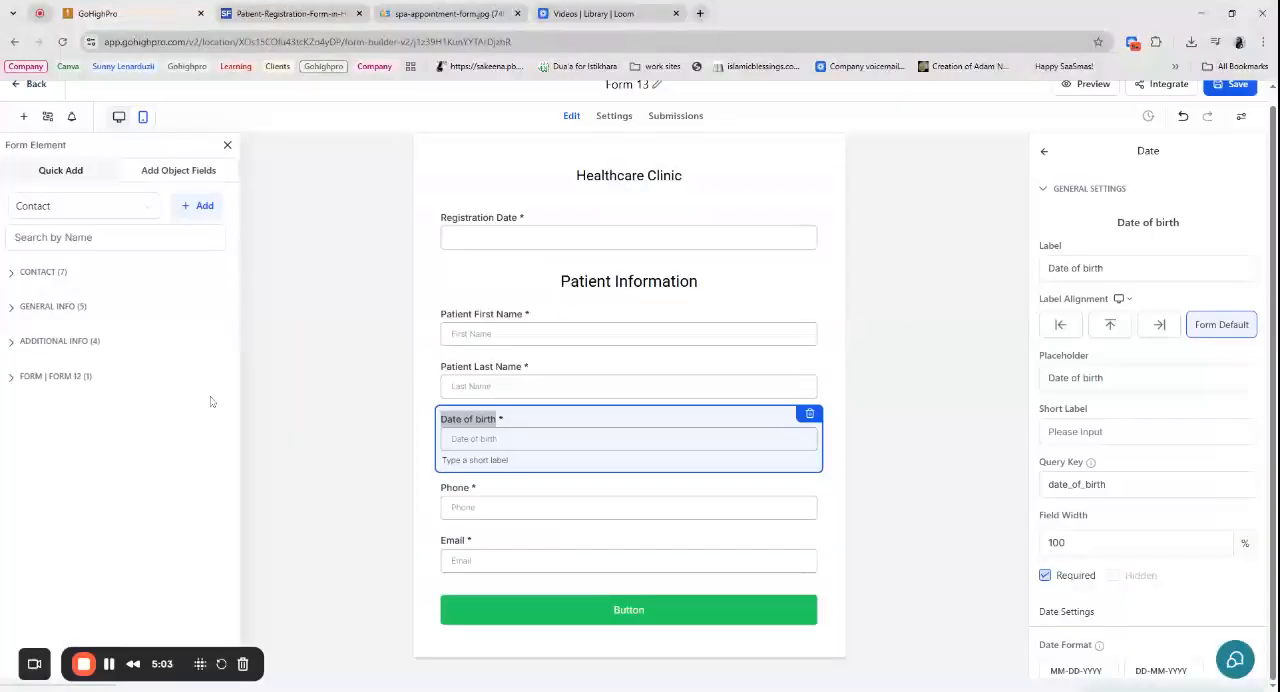
- Insert the Gender field between the Date of birth and Phone fields and make it required
click(43, 272)
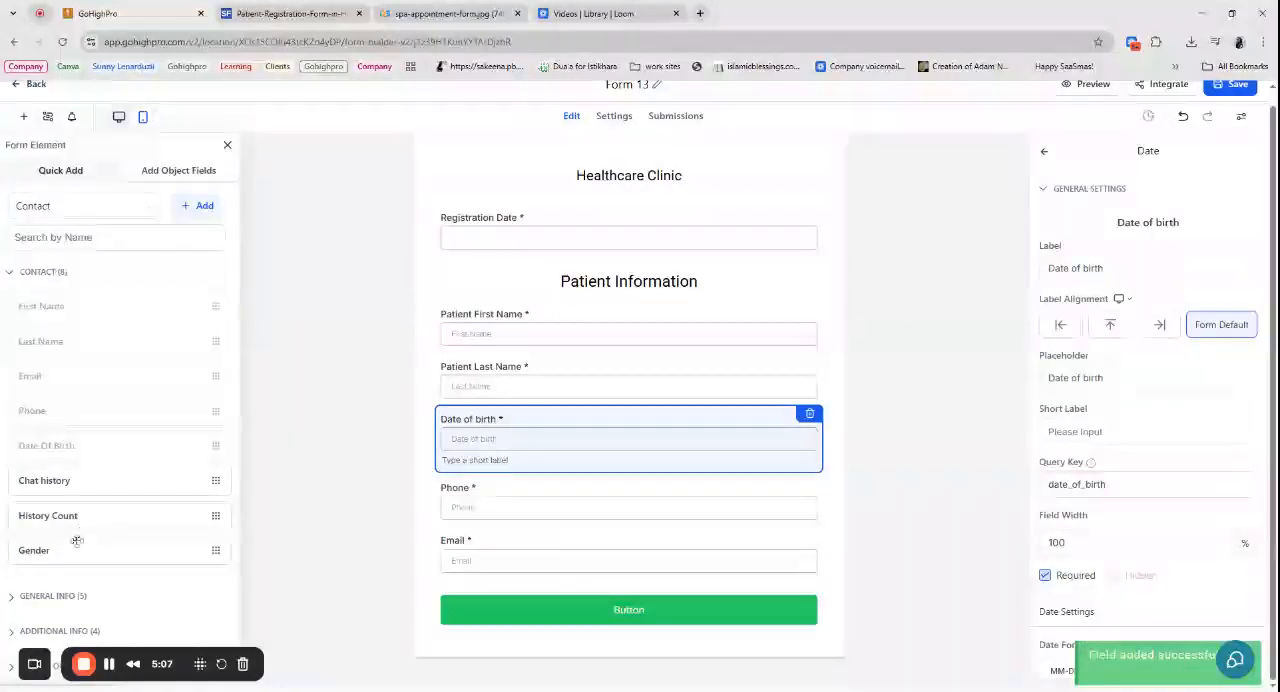
drag(111, 551, 560, 491)
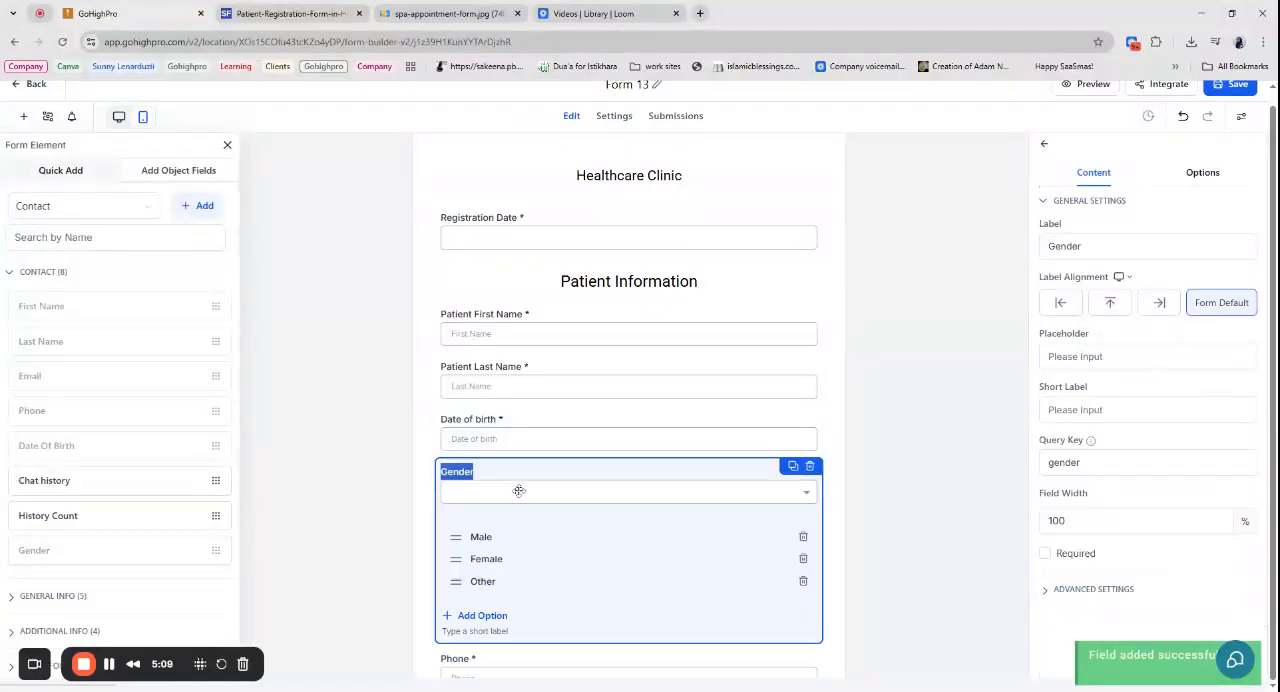
click(1042, 554)
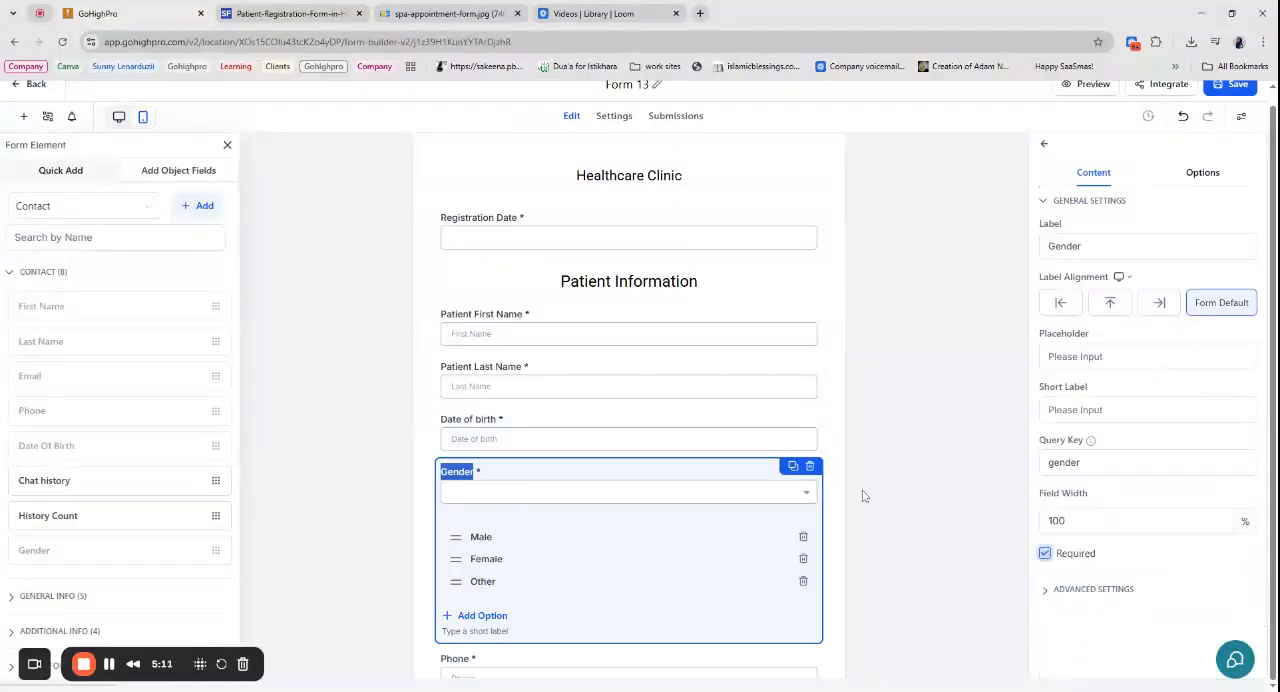
click(877, 438)
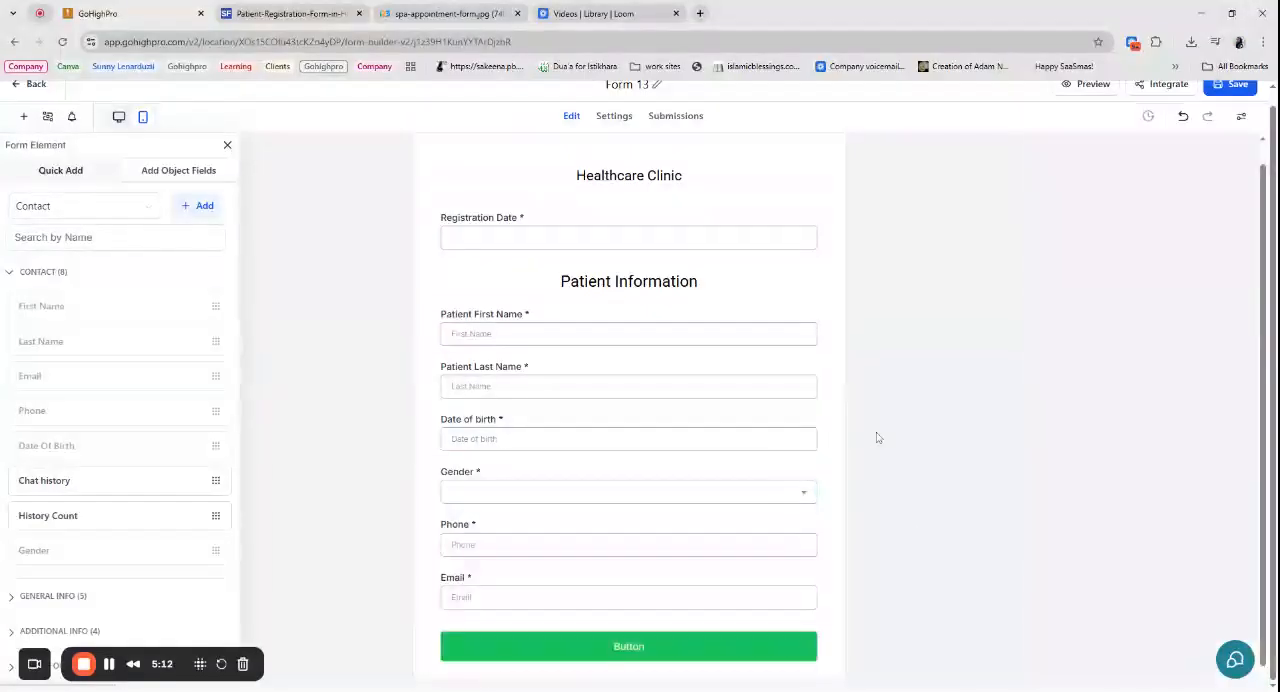
- Compare the form's Phone and Email fields and their settings with the contact entries on the sample hospital form
click(321, 10)
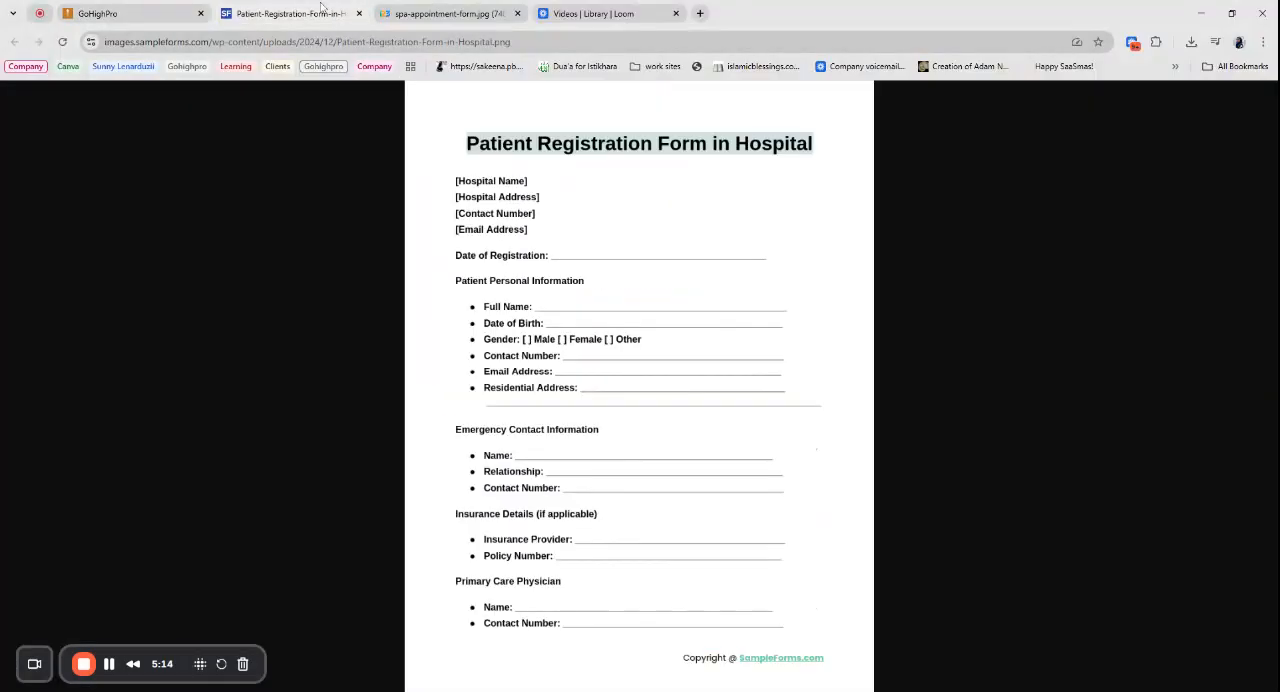
click(151, 7)
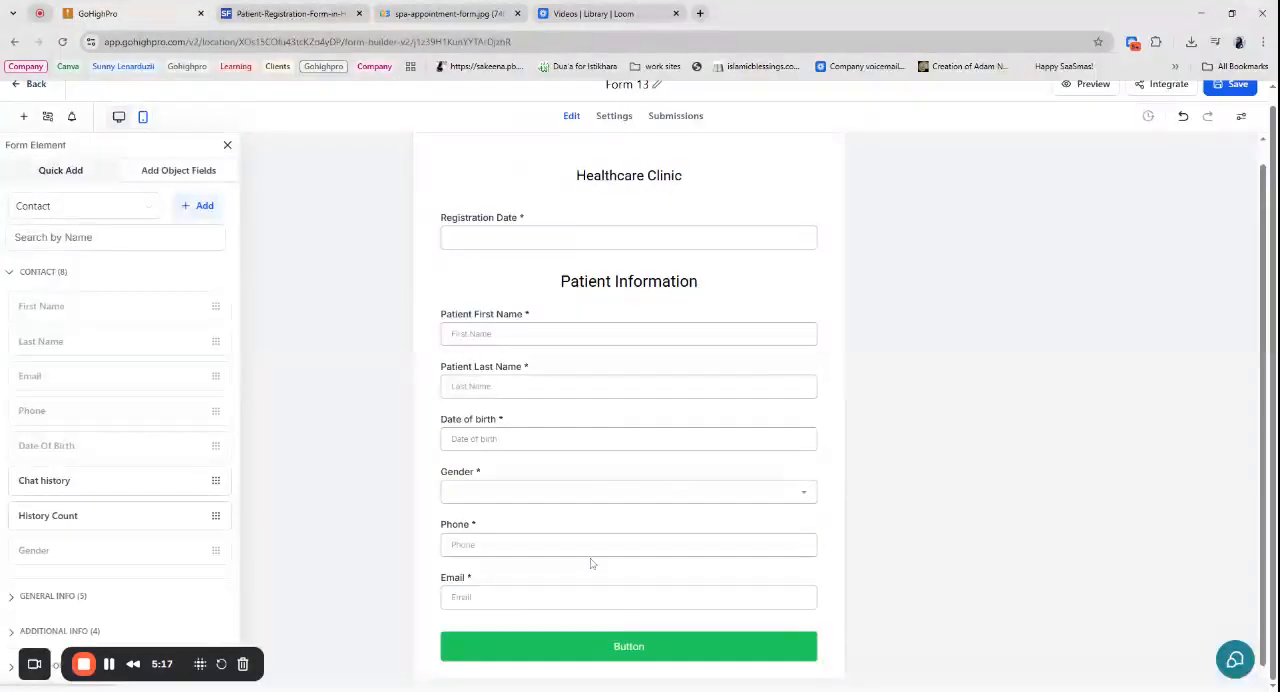
double_click(455, 525)
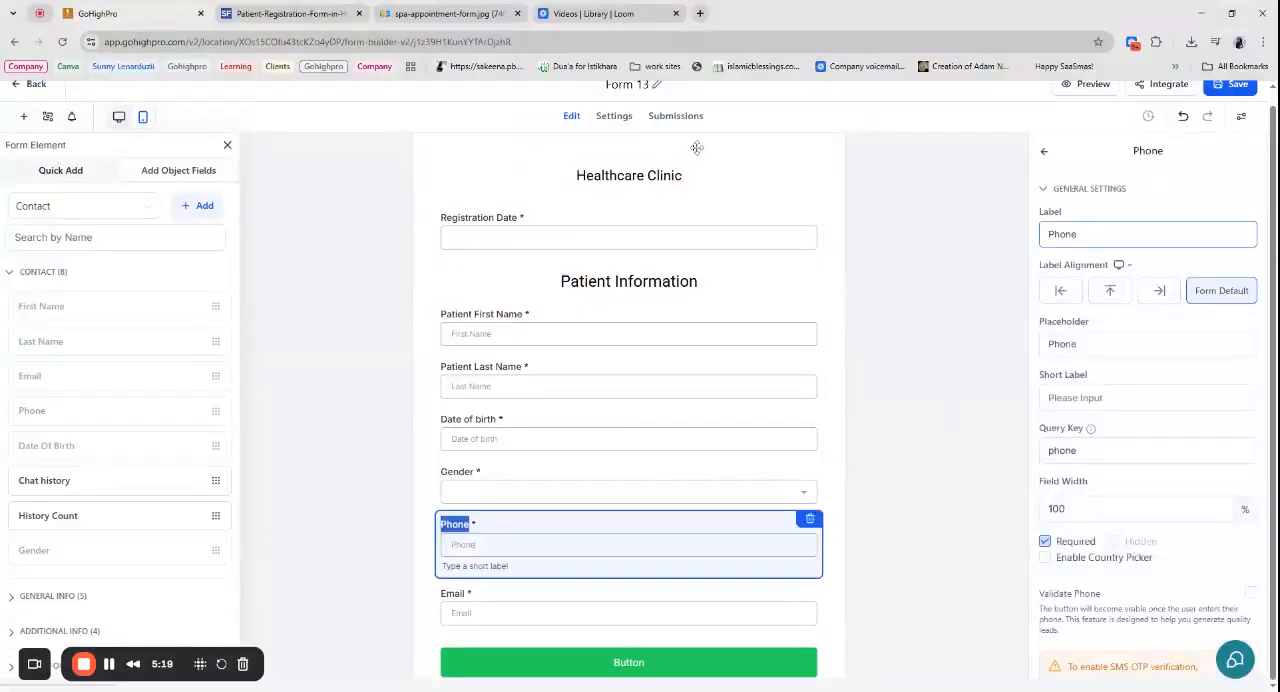
double_click(452, 578)
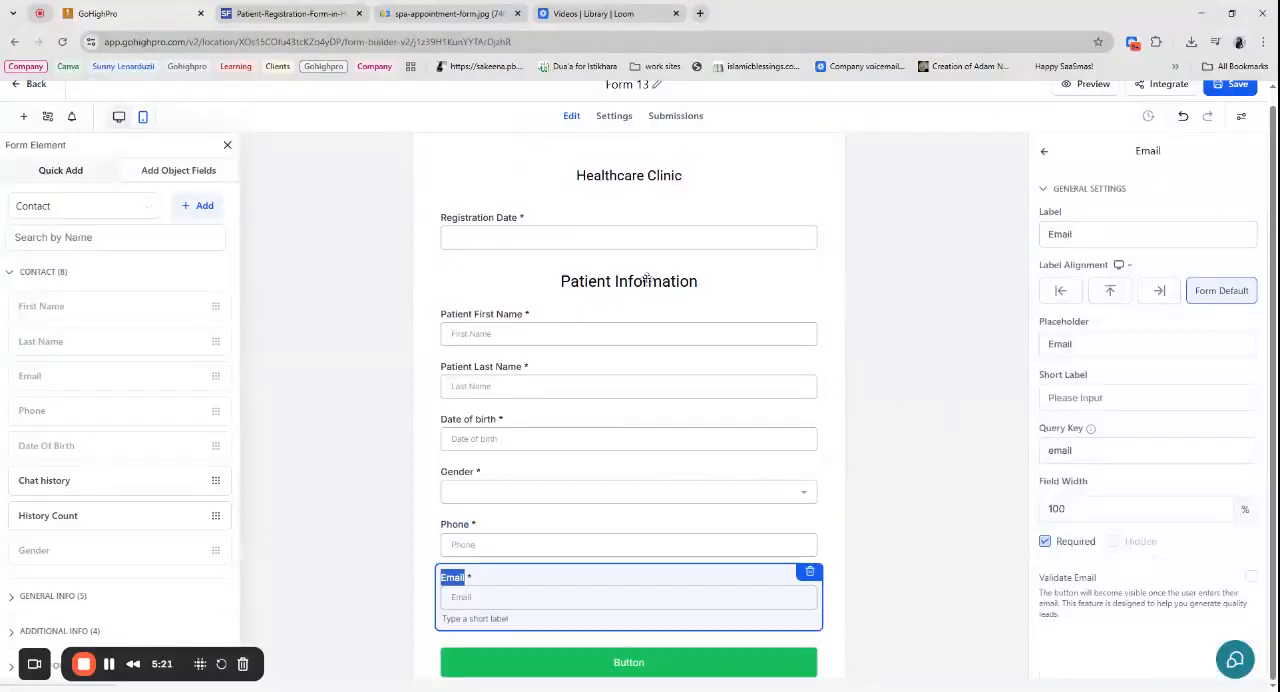
scroll(606, 461, down, 1)
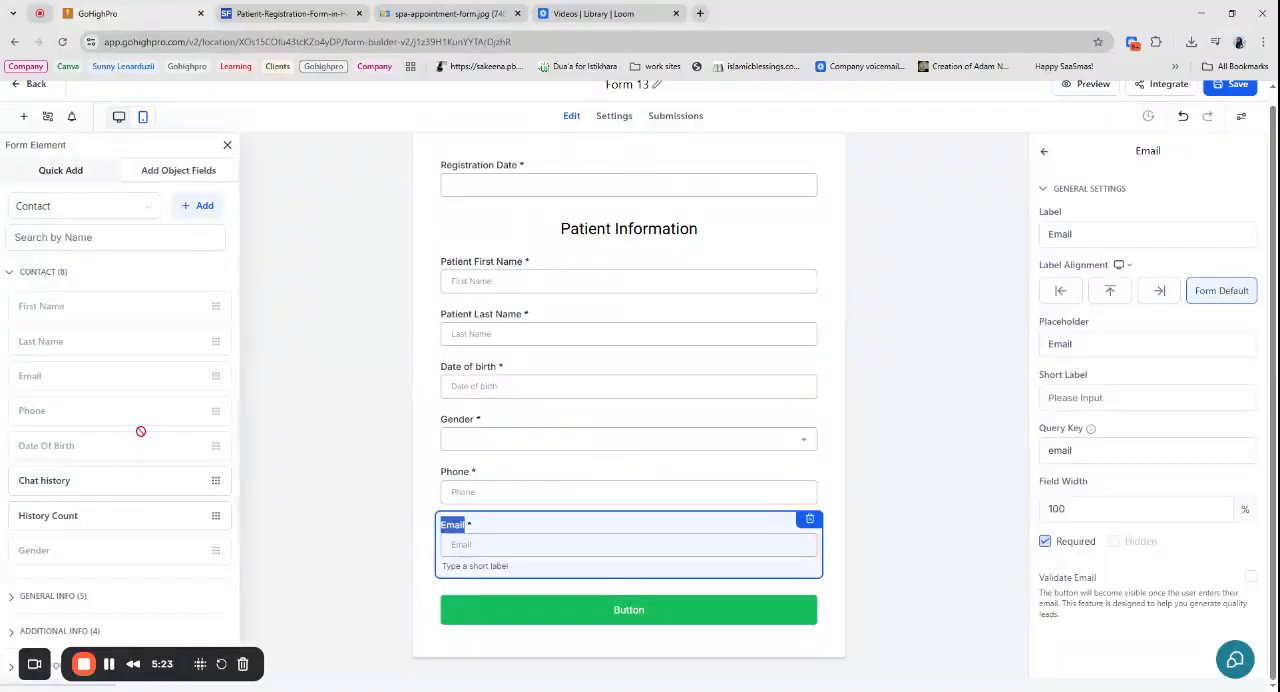
click(285, 13)
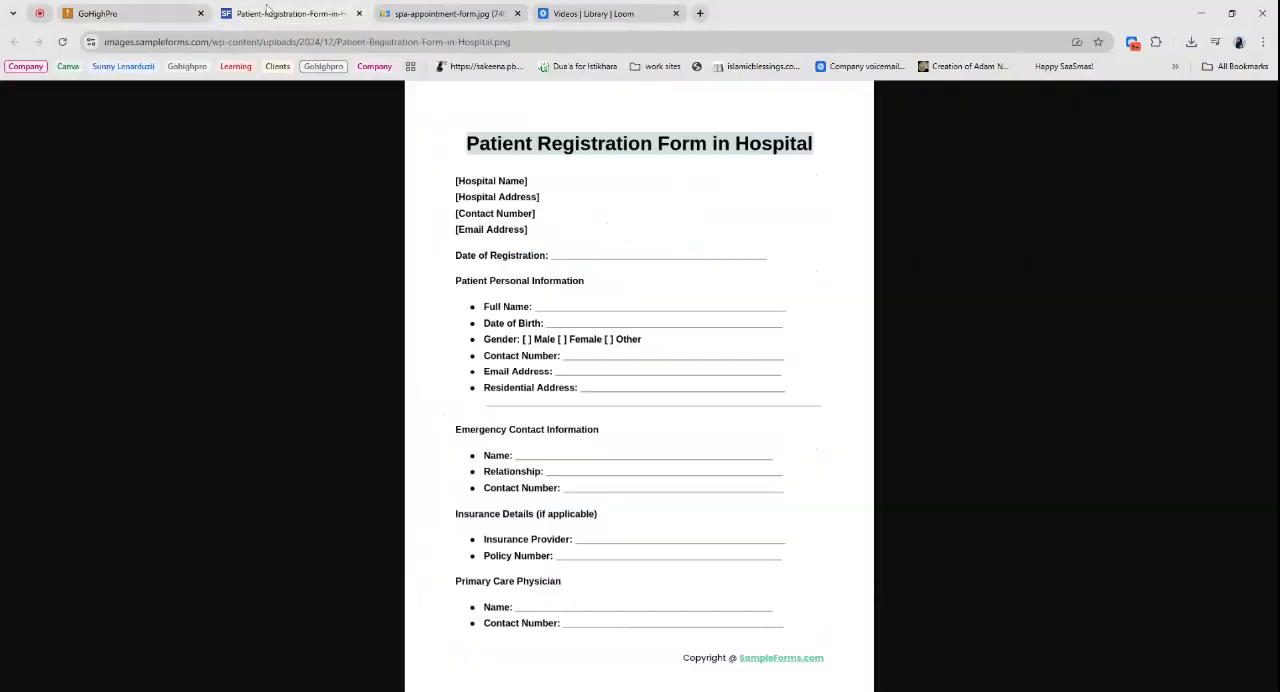
click(146, 8)
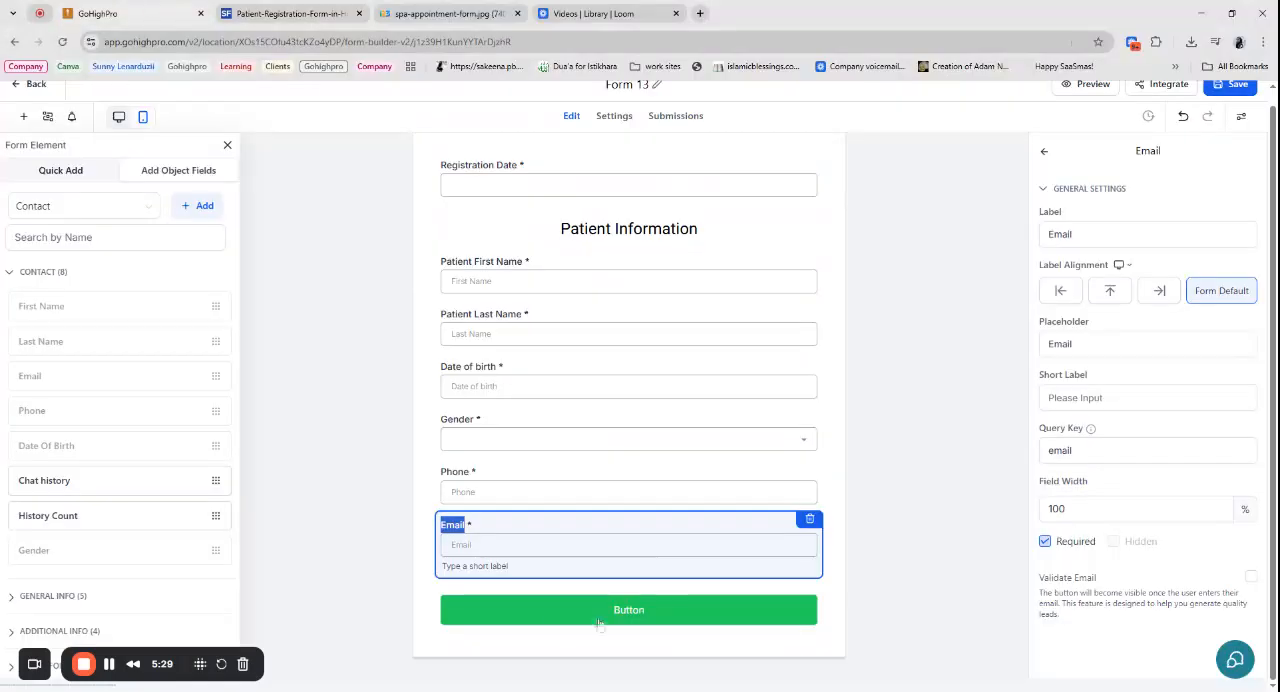
- Add a Text element between the Email field and the form's submit button
click(64, 173)
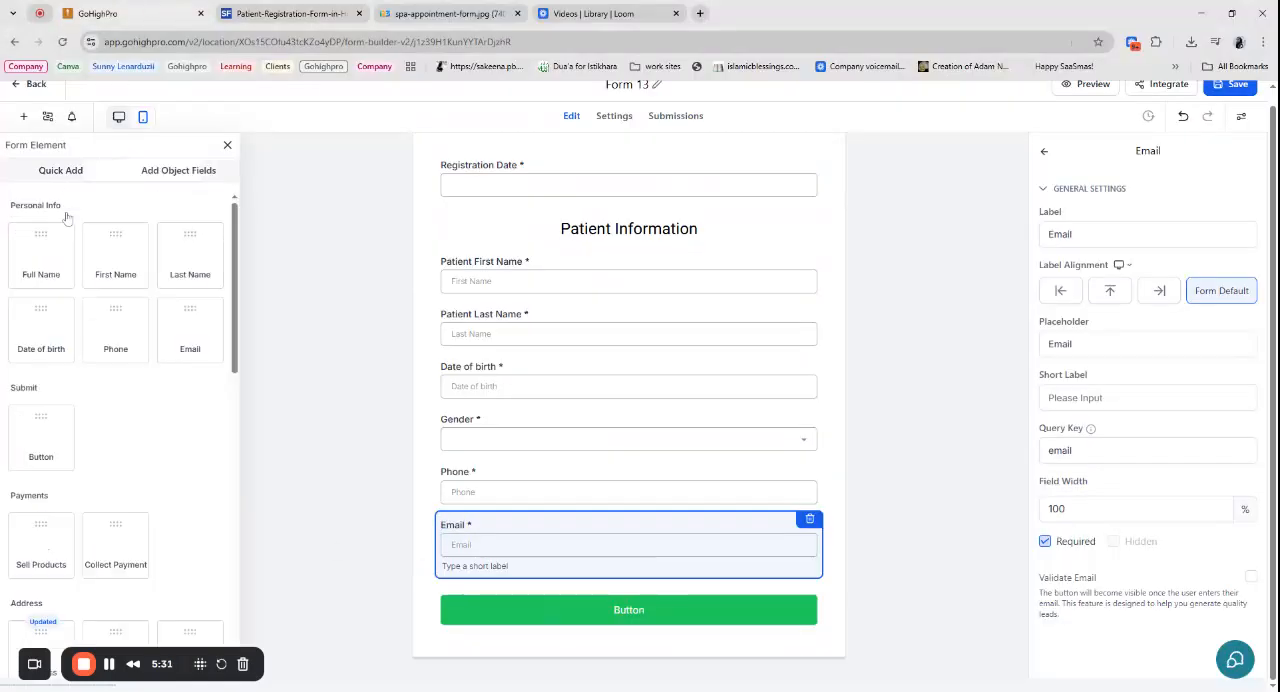
scroll(135, 543, down, 5)
scroll(135, 540, down, 4)
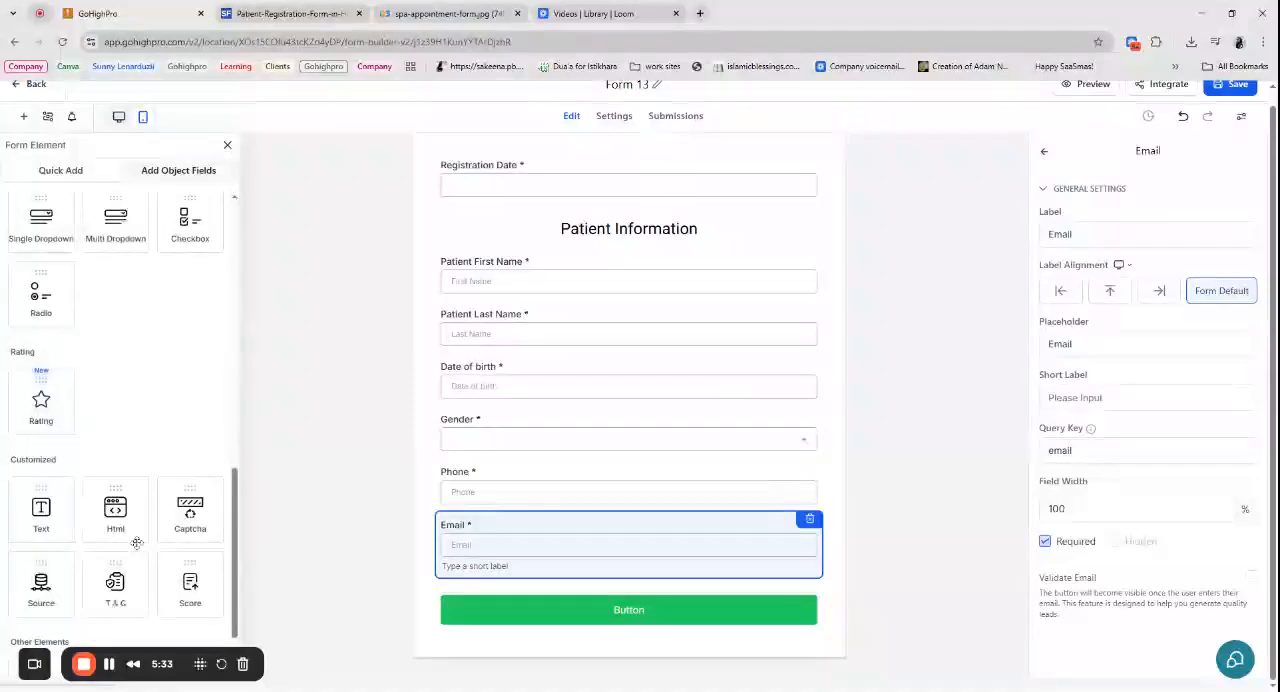
drag(41, 450, 483, 643)
scroll(629, 405, down, 2)
- Replace the new text element's placeholder text with "Office Use Only"
click(1095, 296)
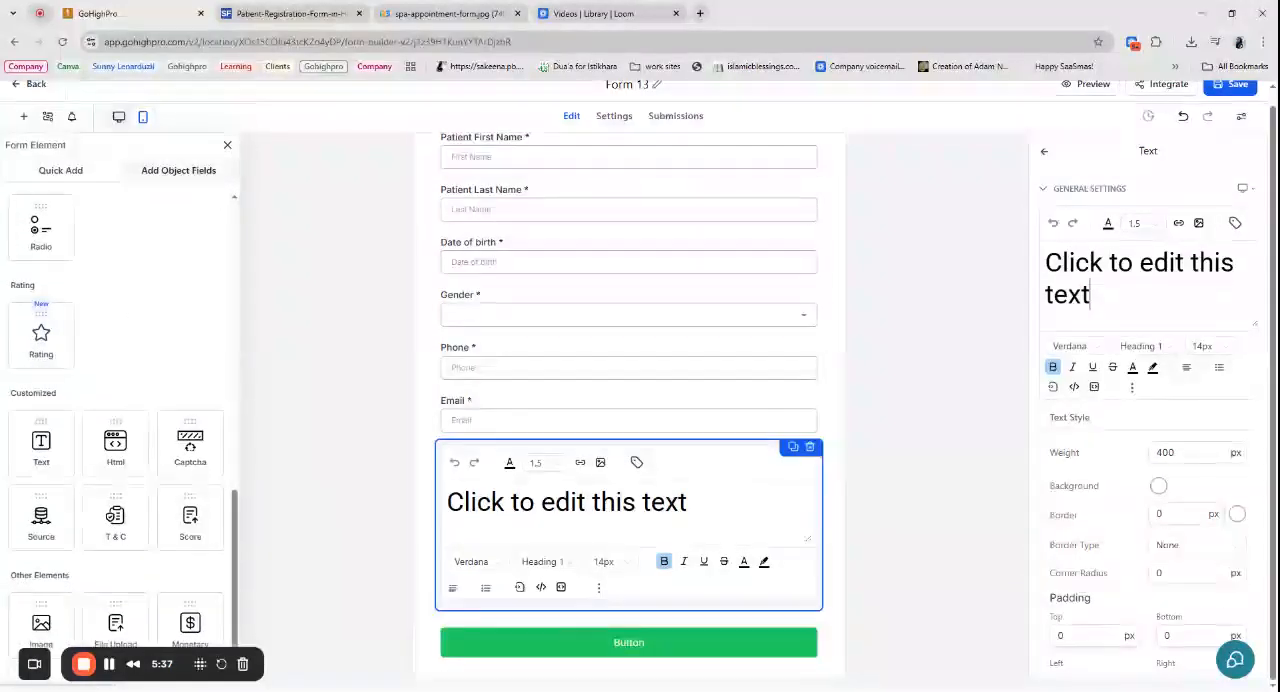
key(ctrl+a)
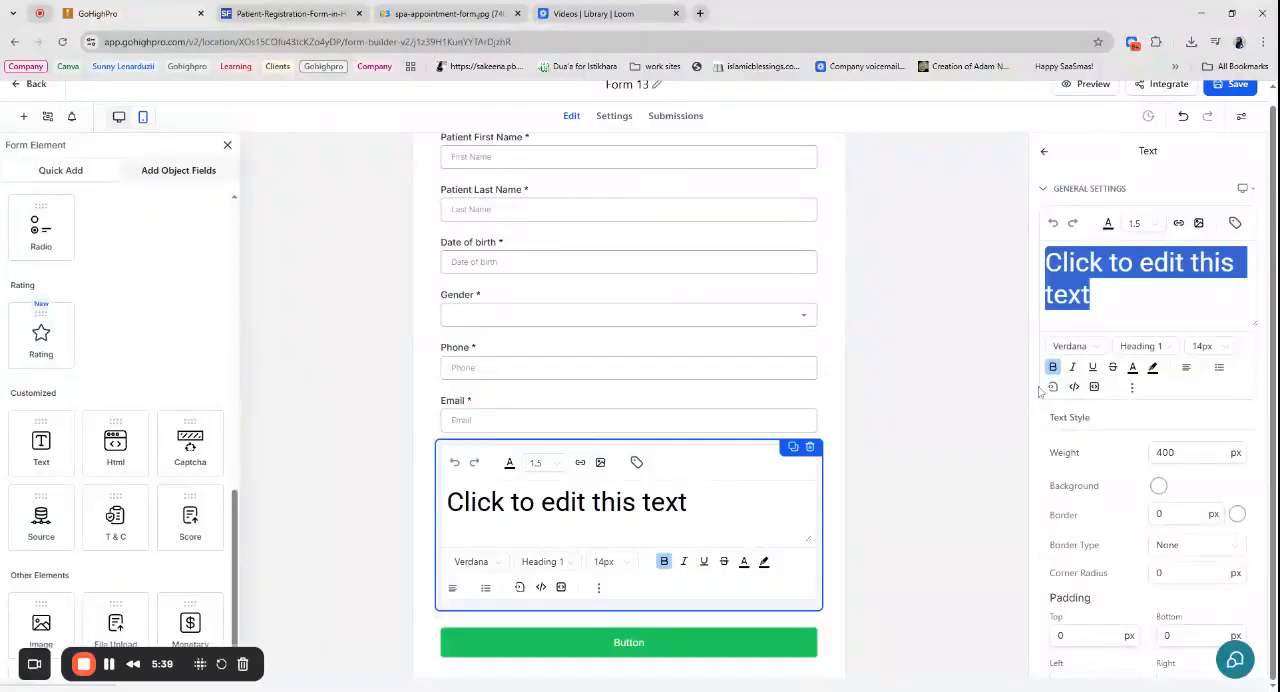
scroll(627, 326, up, 2)
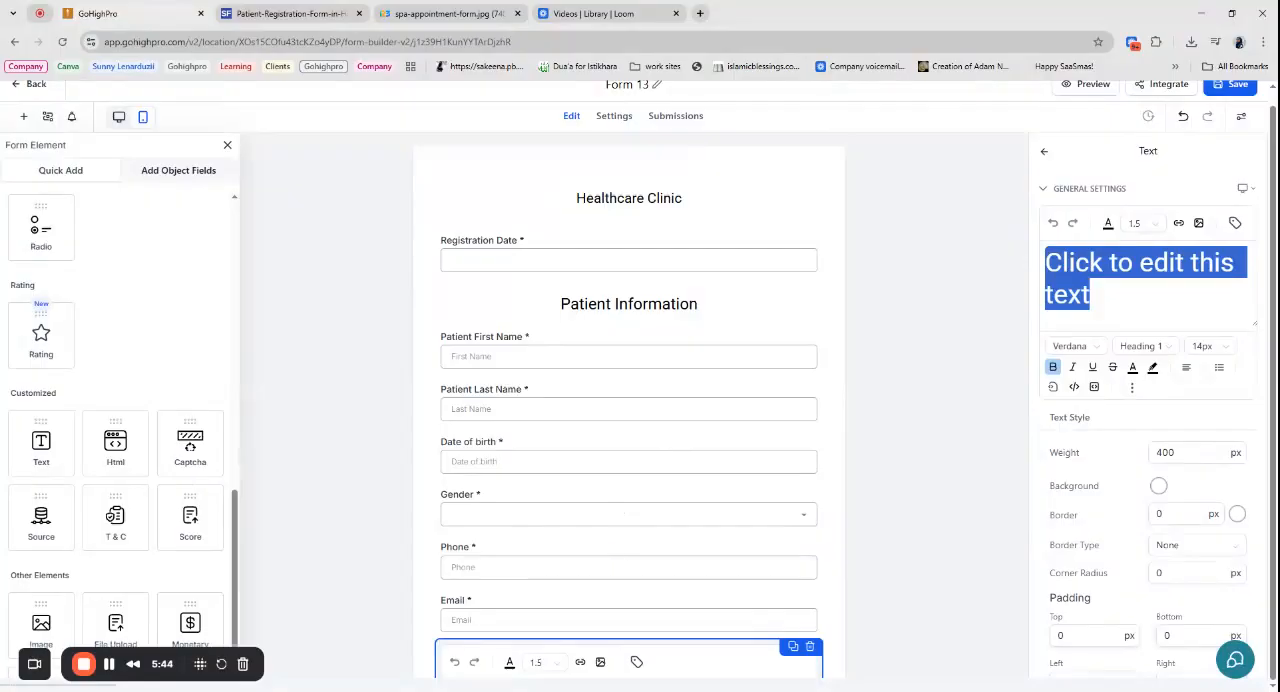
scroll(629, 405, down, 1)
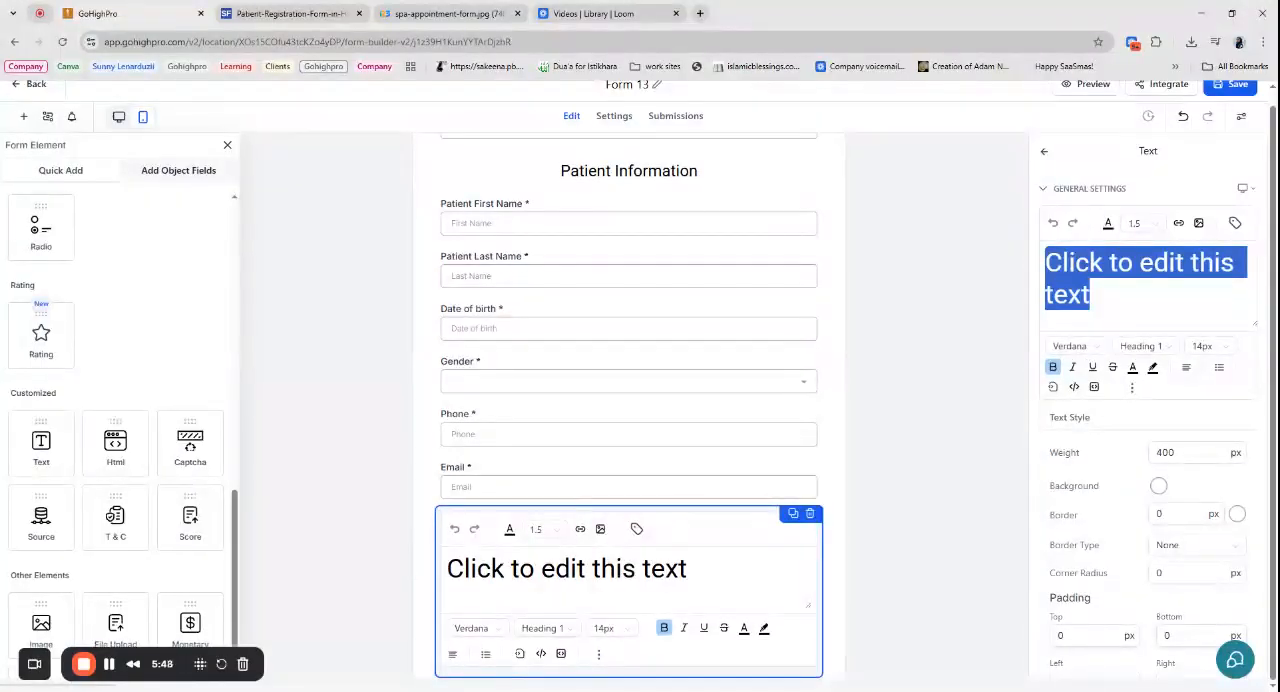
text(Offic)
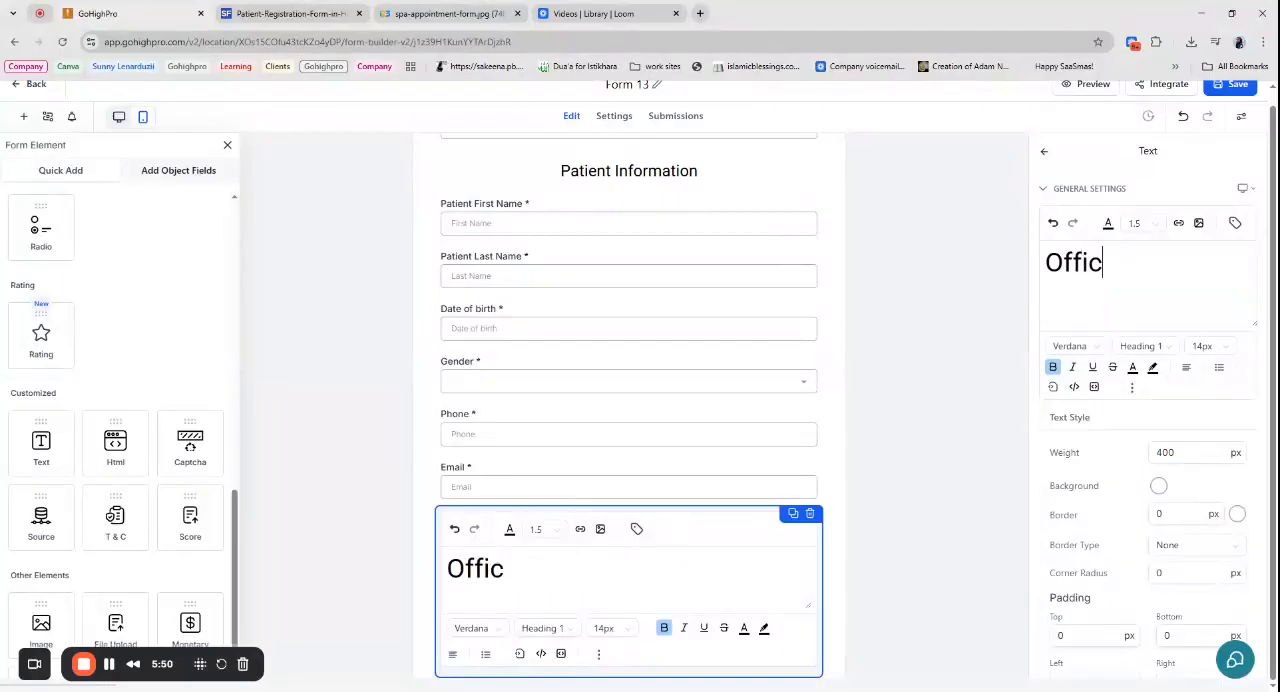
text(e Use Only)
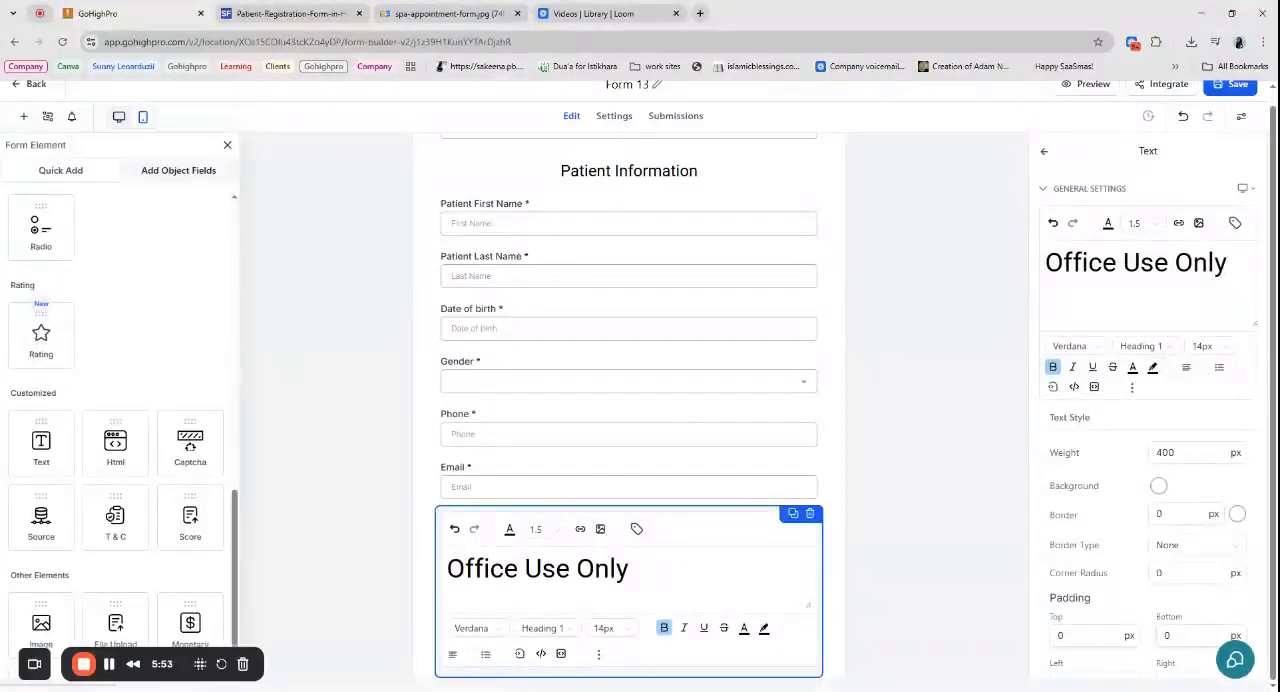
- Format the "Office Use Only" text as Heading 5 at 24px
triple_click(1147, 263)
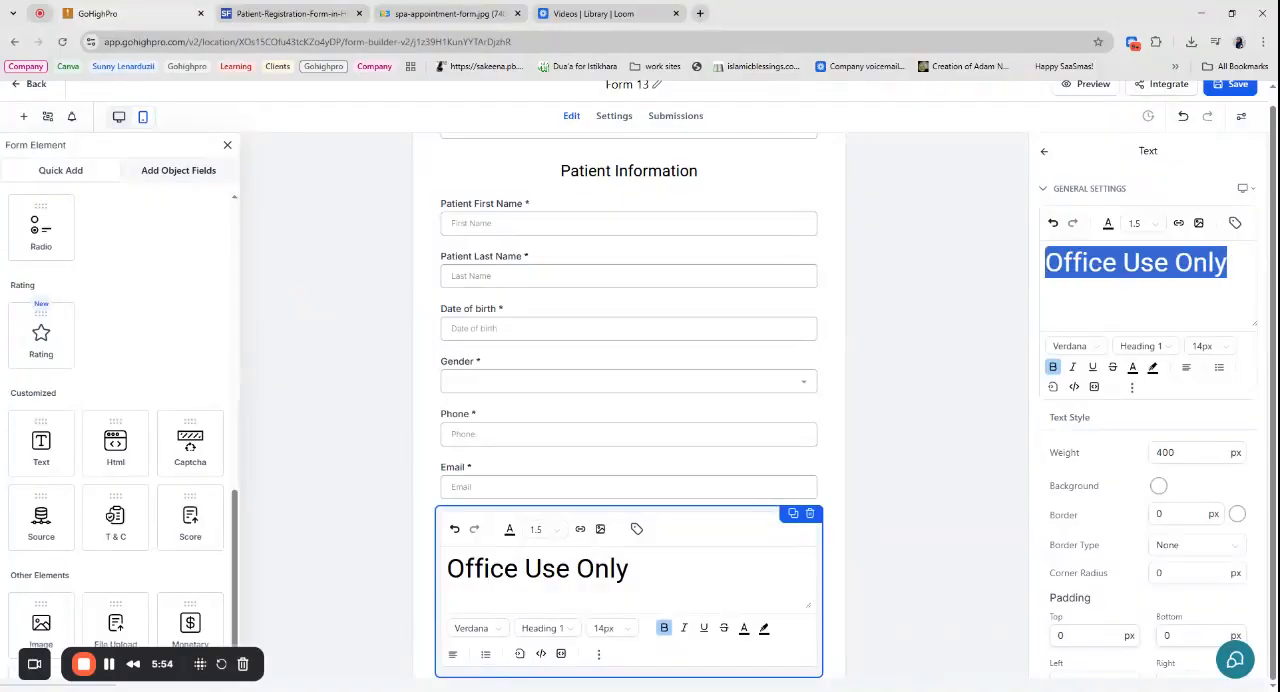
click(1148, 347)
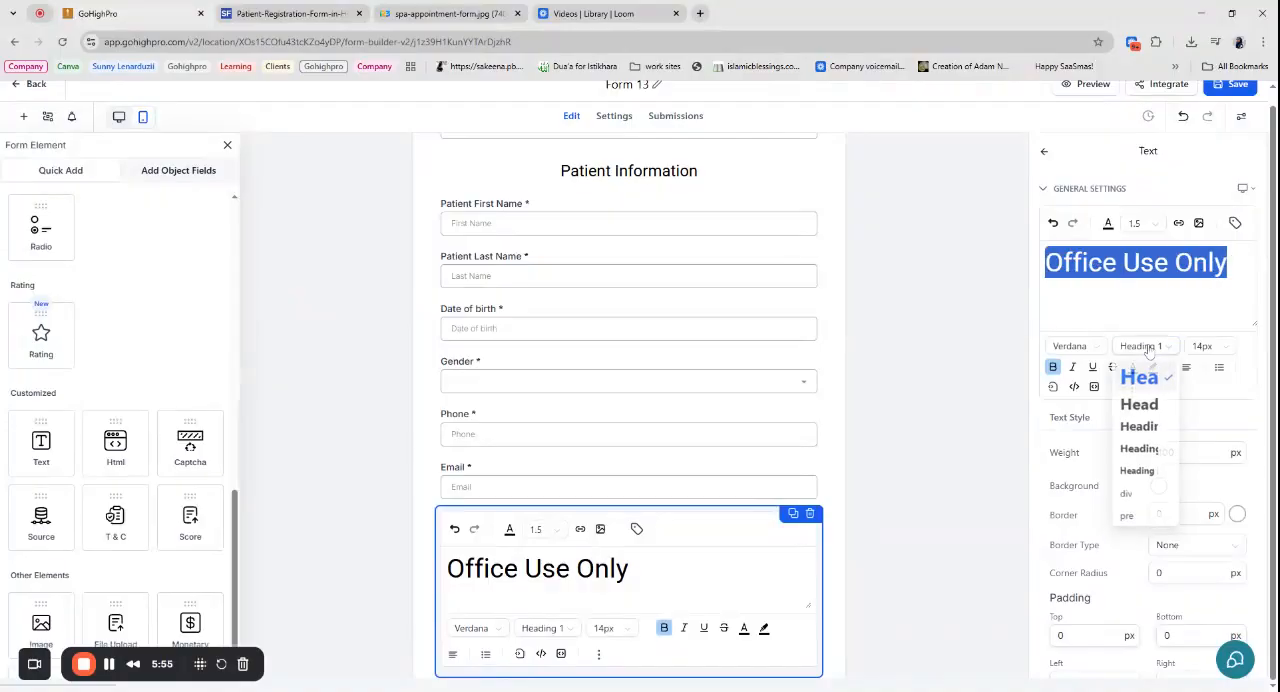
click(1134, 472)
click(1202, 346)
scroll(1150, 400, down, 1)
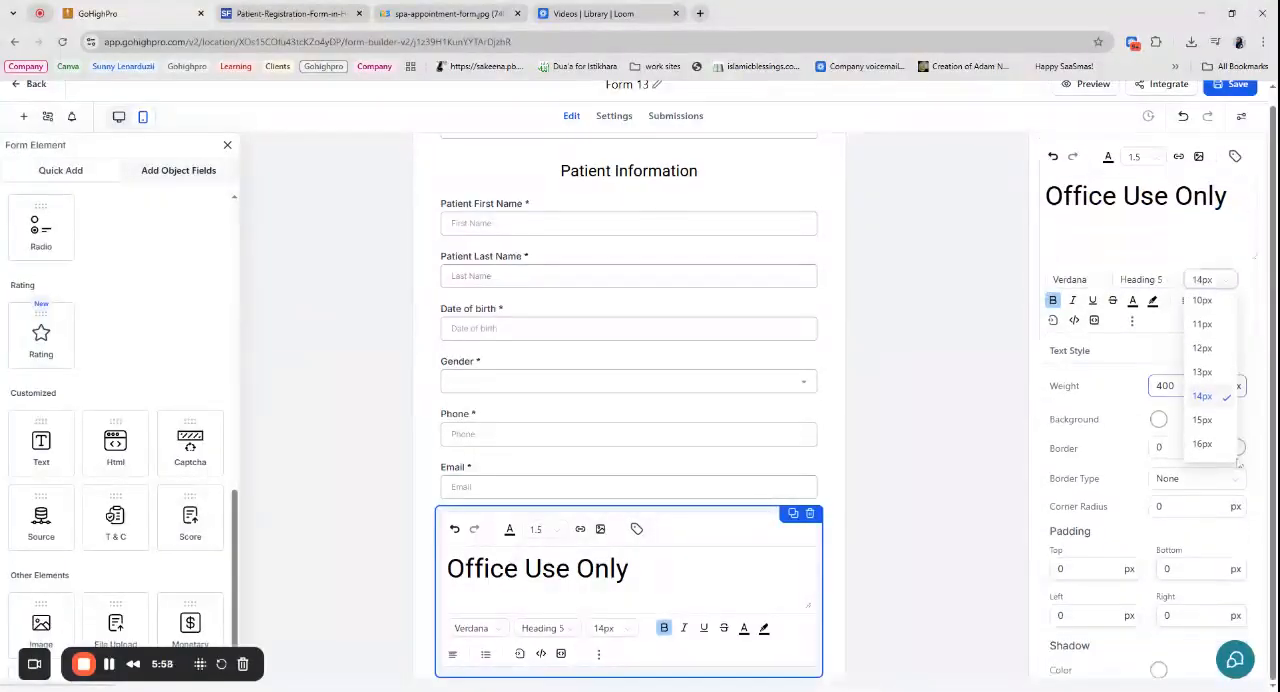
scroll(1210, 440, down, 2)
click(1203, 436)
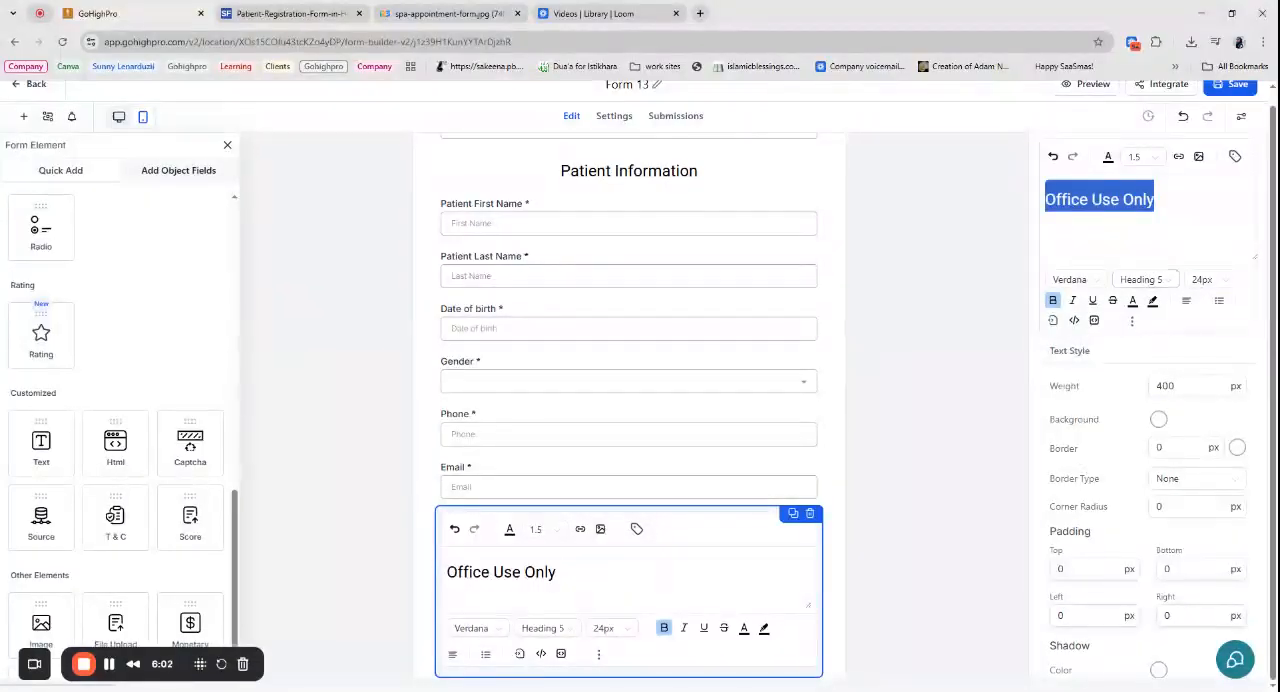
click(1079, 199)
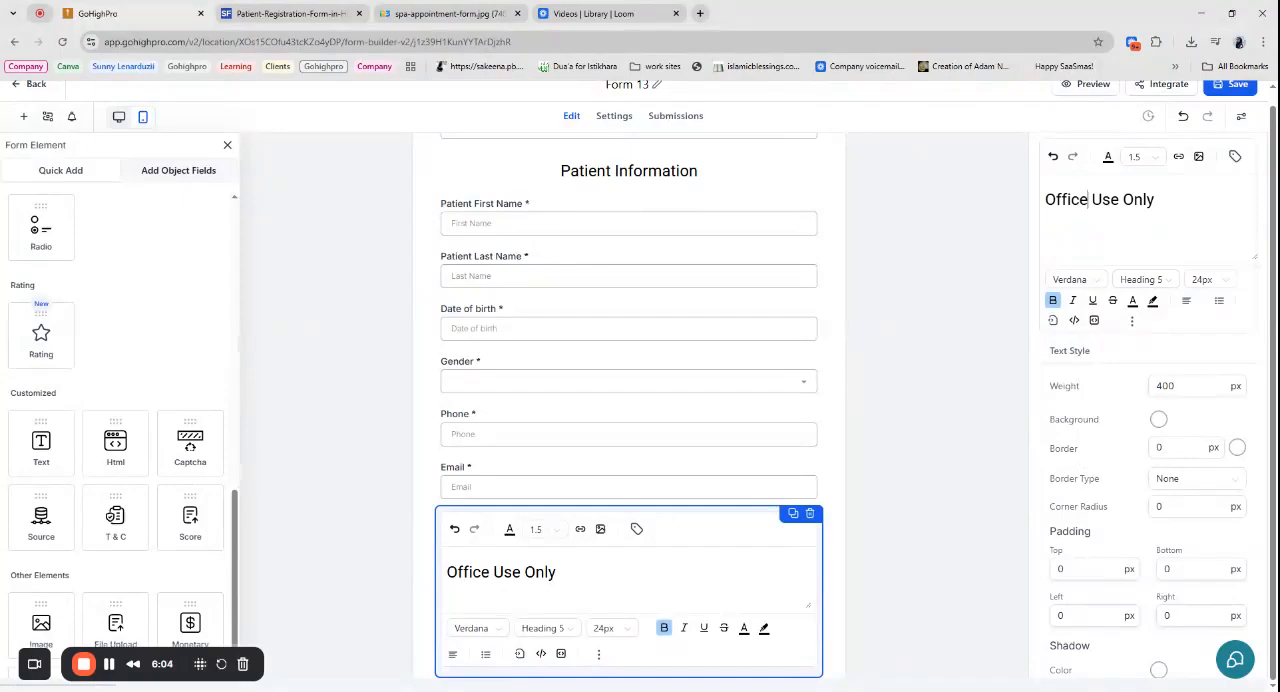
- Change the "Office Use Only" heading to "Internal Use Only" by replacing its first word
key(BackSpace)
key(BackSpace)
key(BackSpace)
key(BackSpace)
key(BackSpace)
key(BackSpace)
text(Internal)
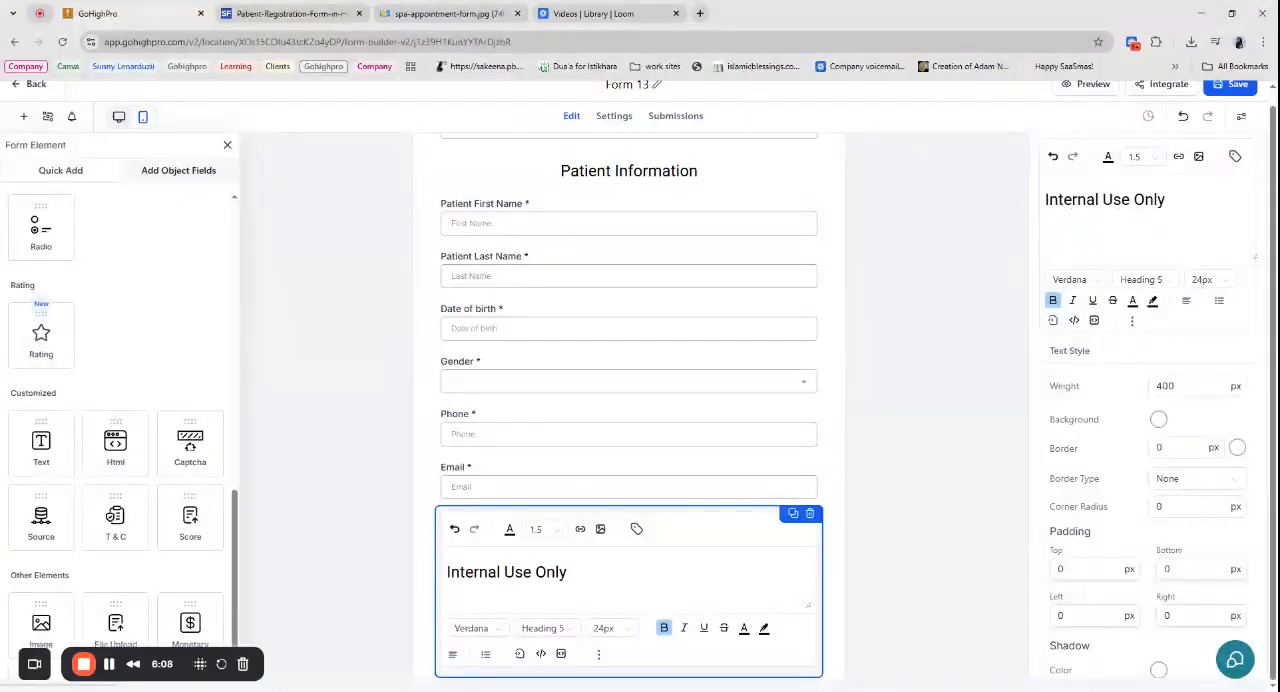
- Remove the bold formatting from the "Internal Use Only" heading and center it
key(ctrl+a)
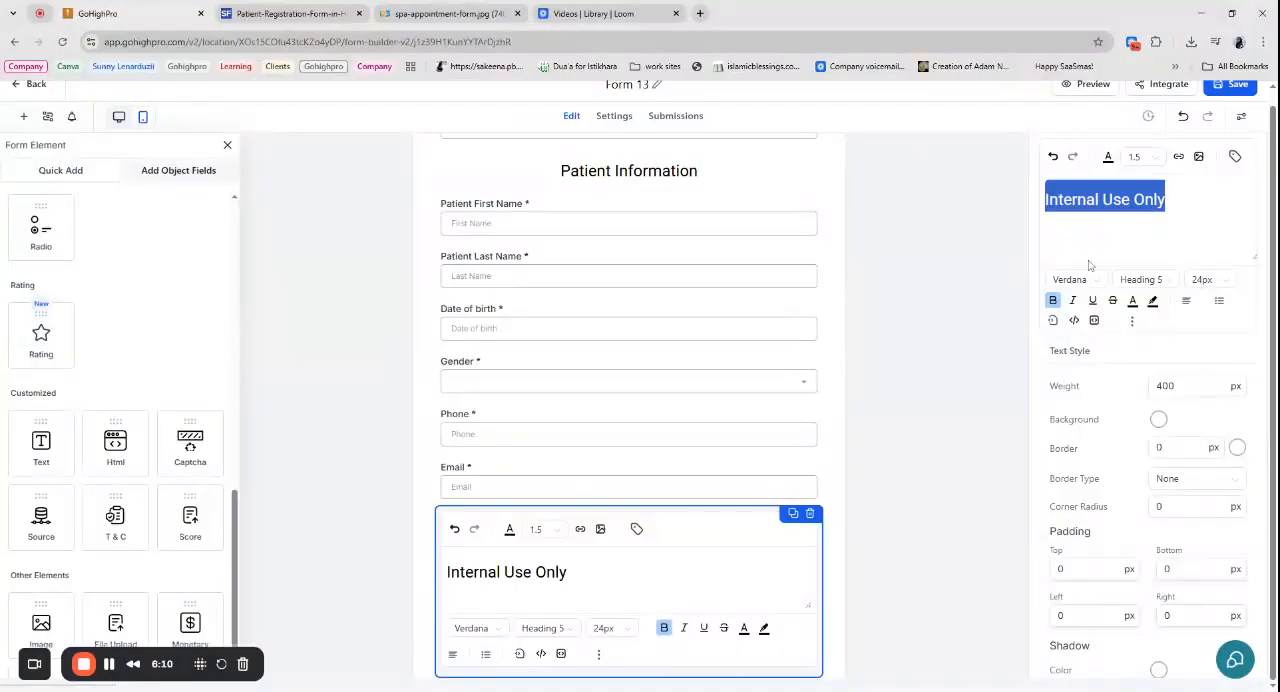
key(ctrl+b)
click(1186, 301)
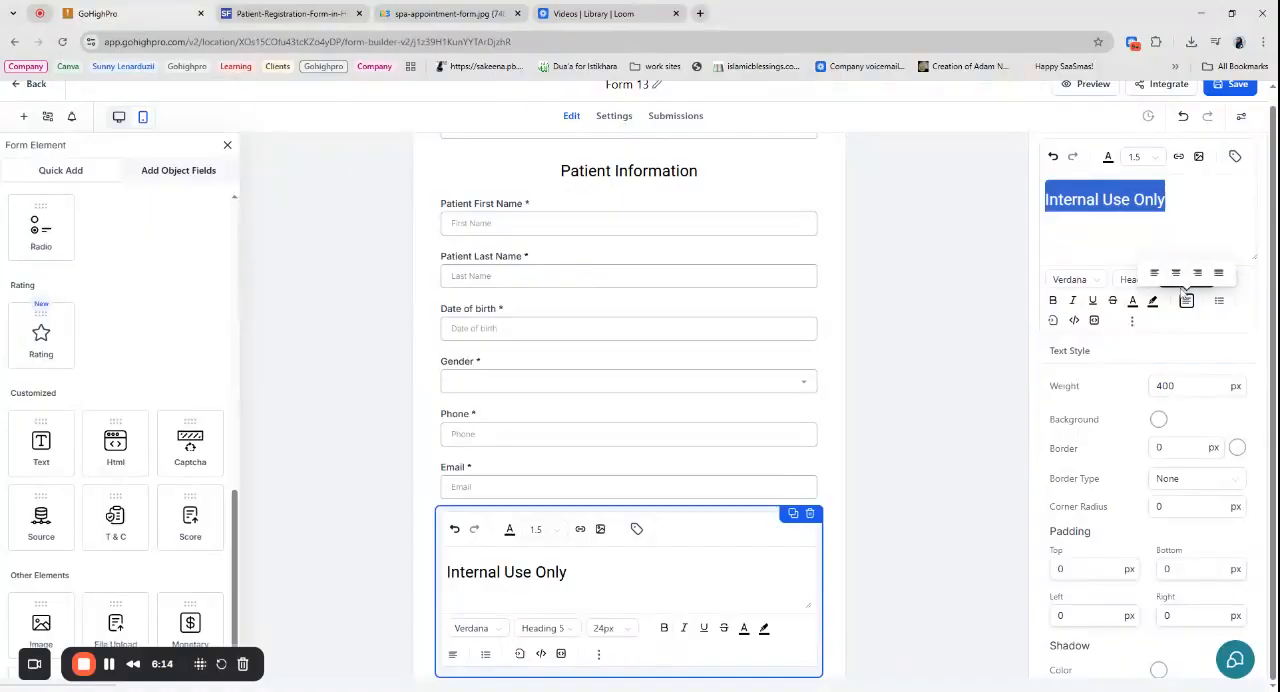
click(1170, 284)
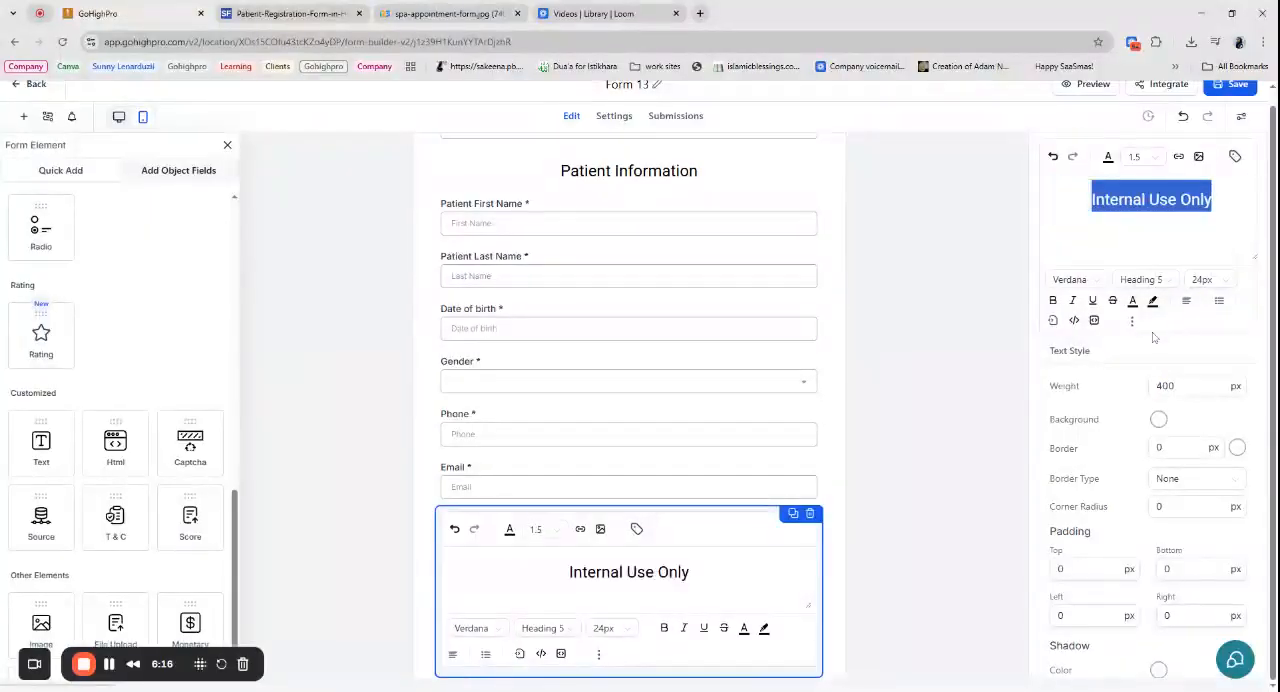
click(817, 308)
scroll(751, 453, down, 1)
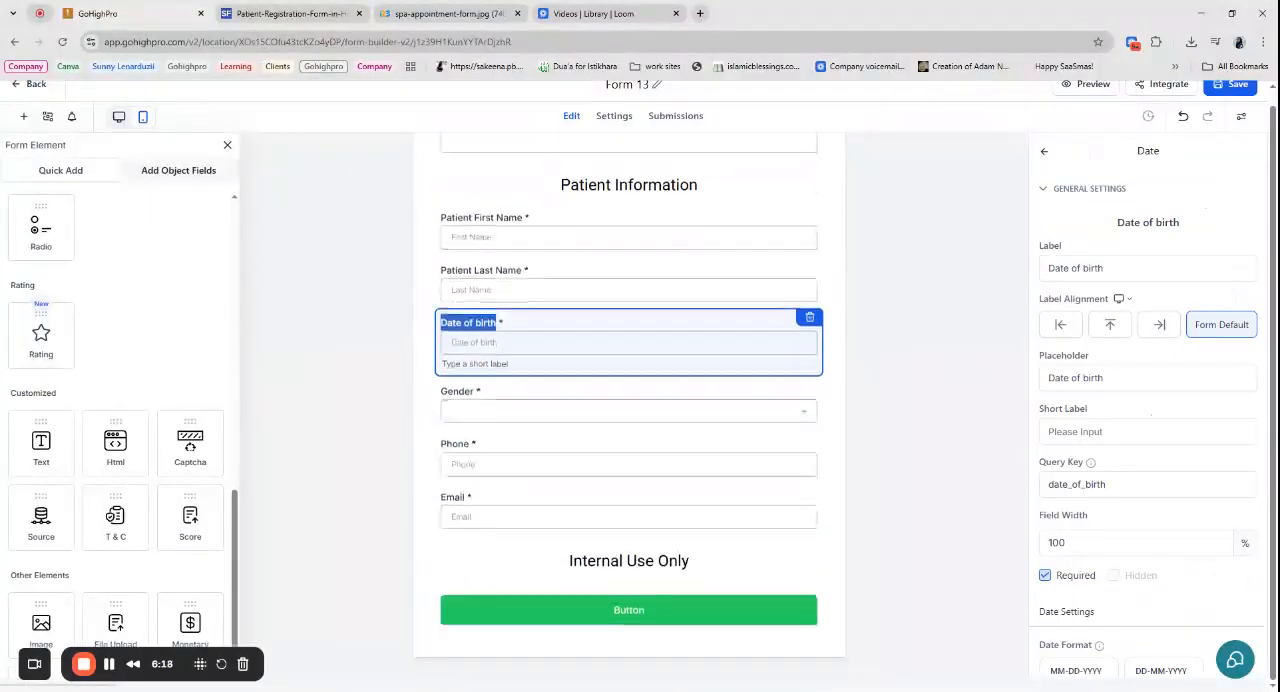
- Examine the contact object's General Info, Additional Info and Form 12 field groups for fields suited to the internal use section
scroll(55, 450, up, 3)
scroll(55, 450, up, 5)
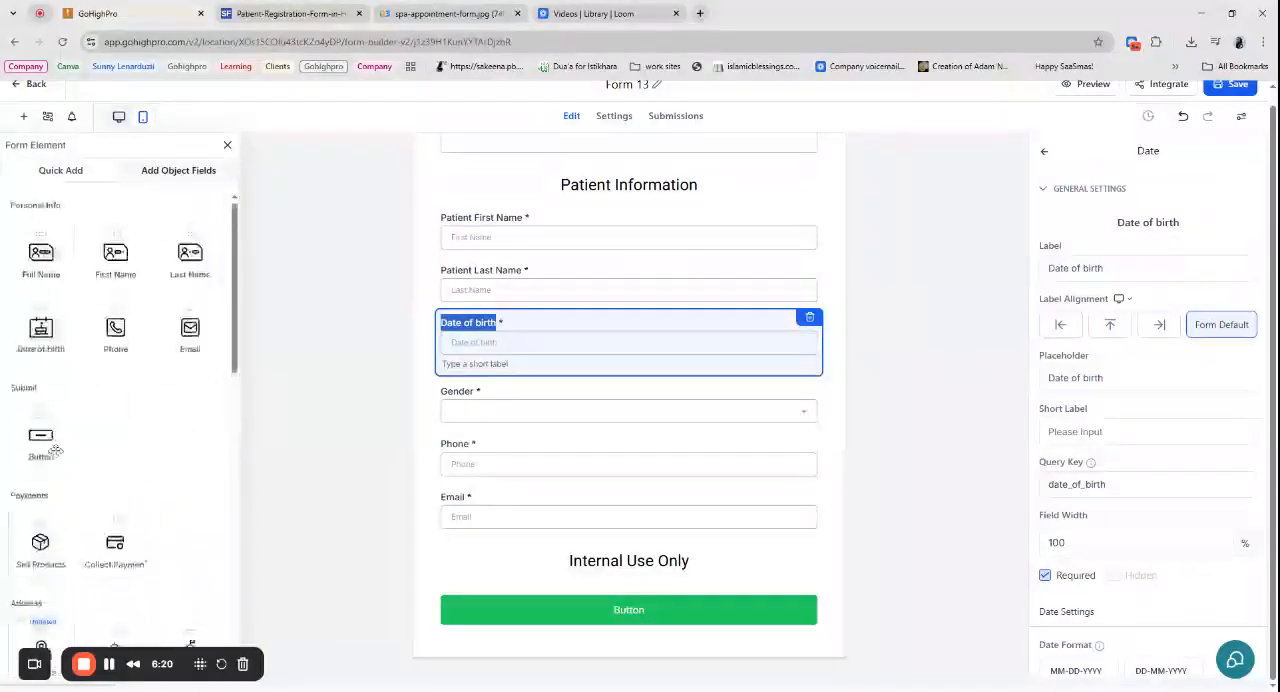
click(190, 170)
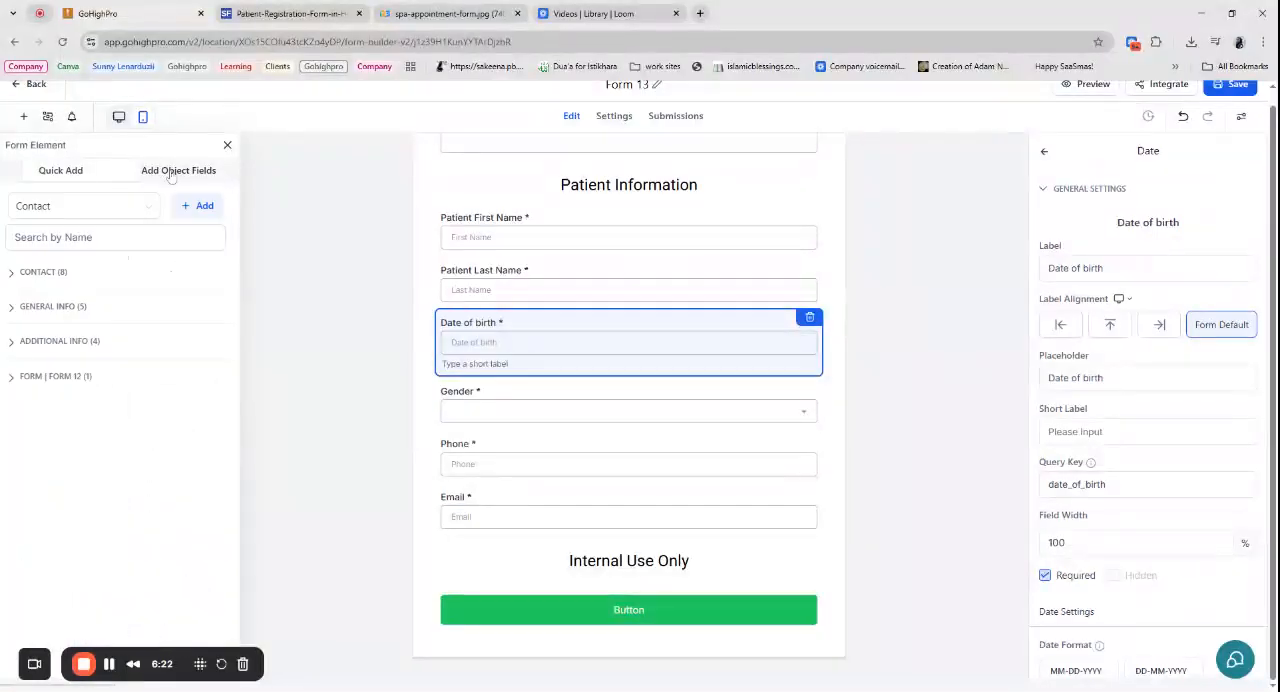
click(50, 306)
click(50, 306)
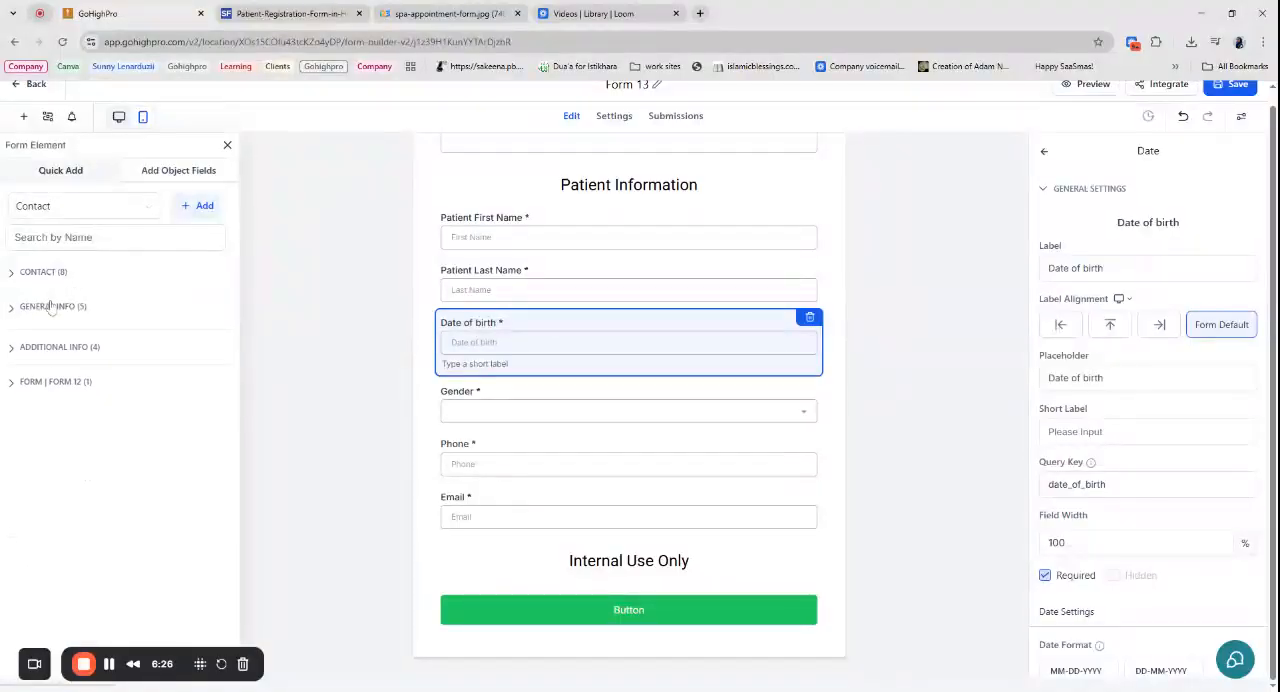
click(51, 341)
click(51, 341)
click(51, 341)
click(51, 341)
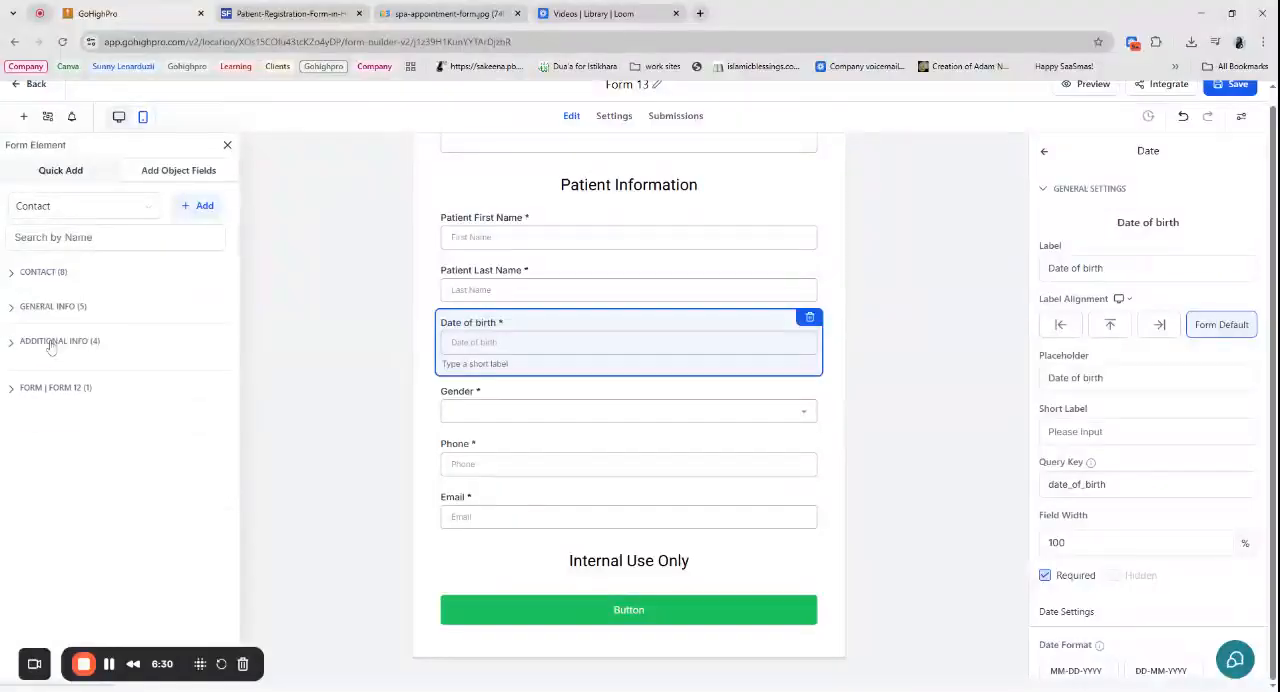
click(62, 377)
click(62, 378)
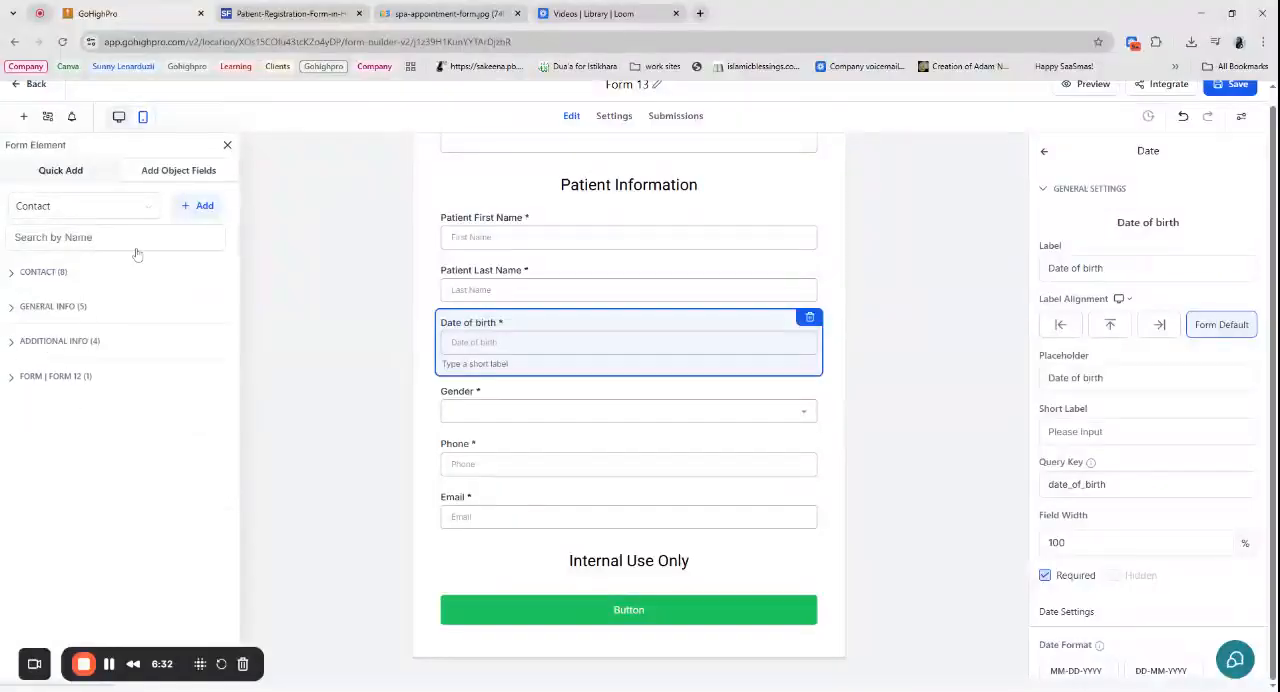
- Create a Multi Line custom contact field named "Doctor Notes" in the General Info group
click(196, 205)
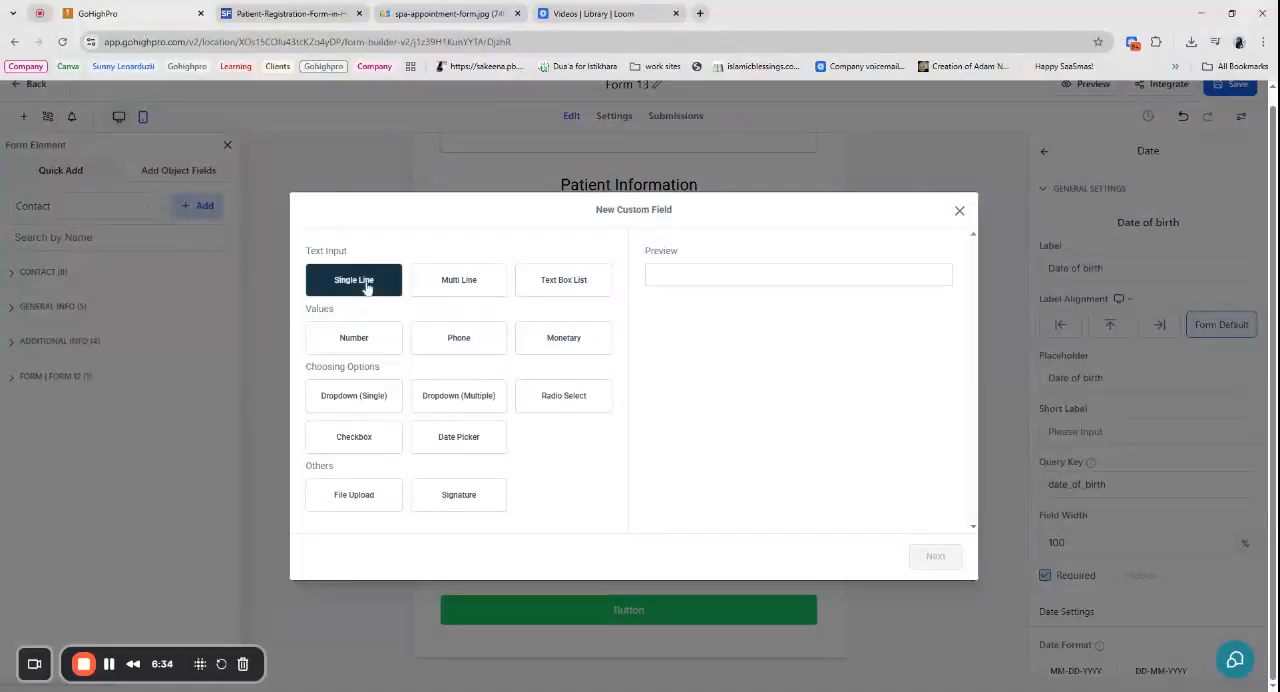
click(458, 285)
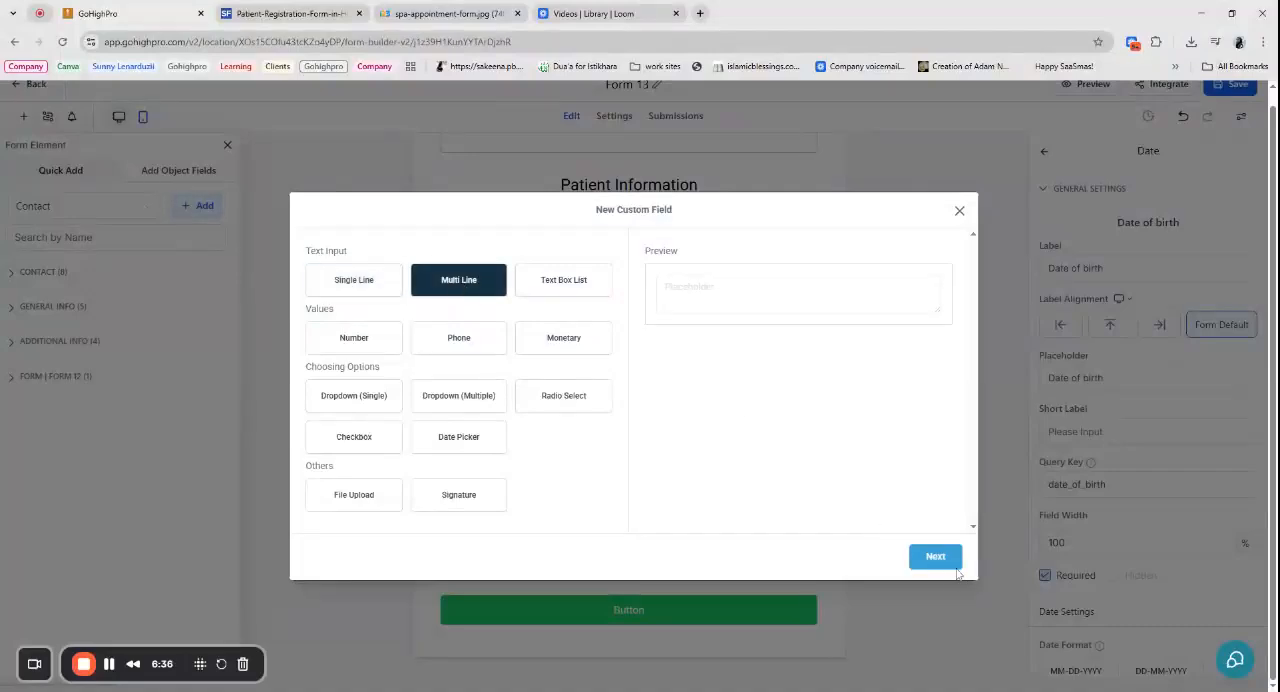
click(950, 562)
click(465, 351)
text(Doctor Notes)
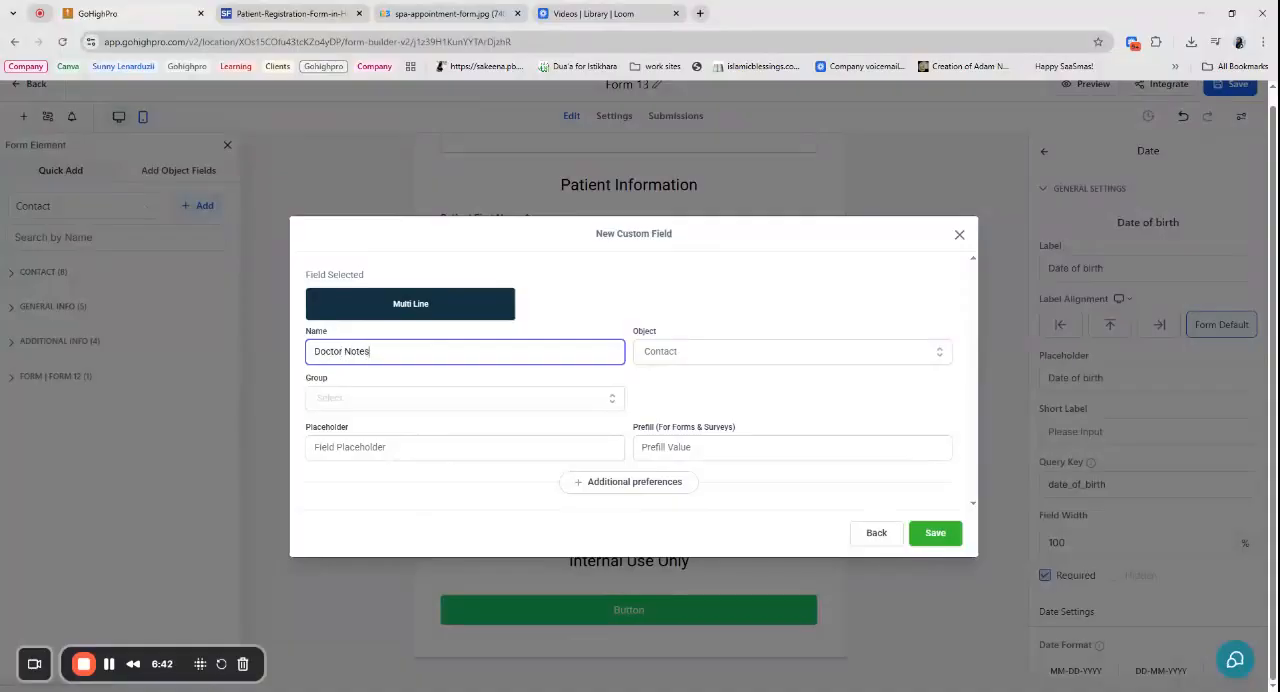
drag(372, 351, 297, 363)
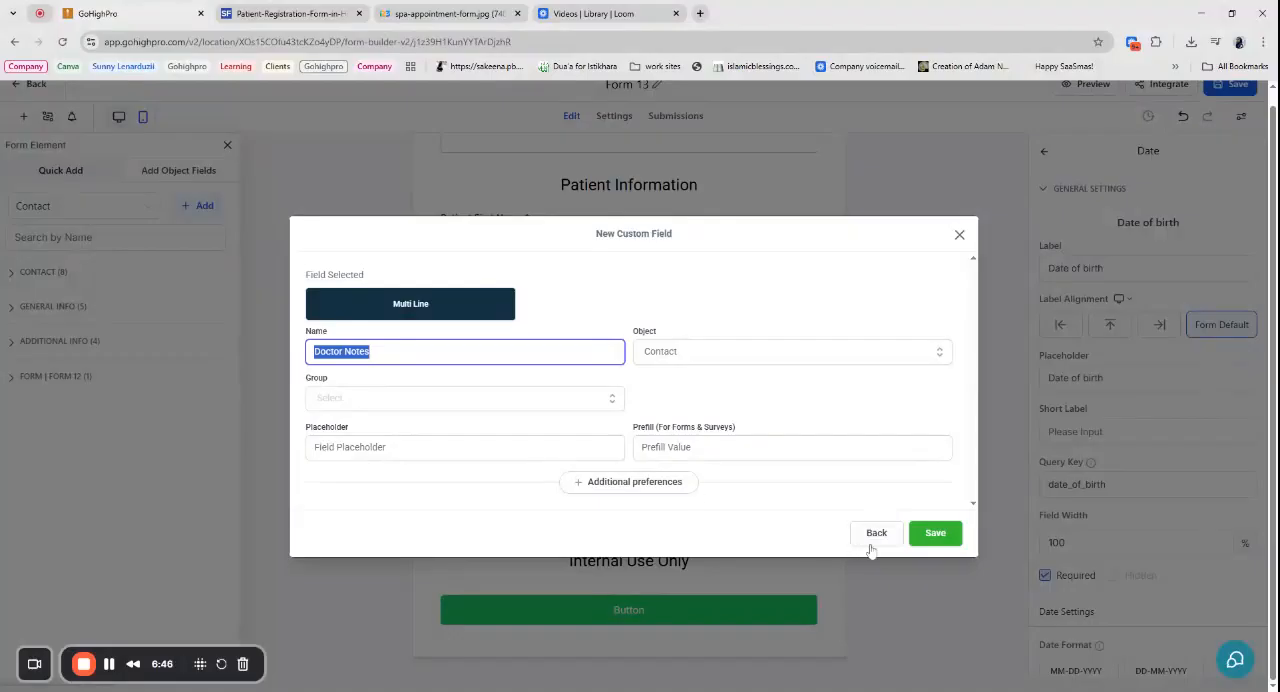
click(520, 400)
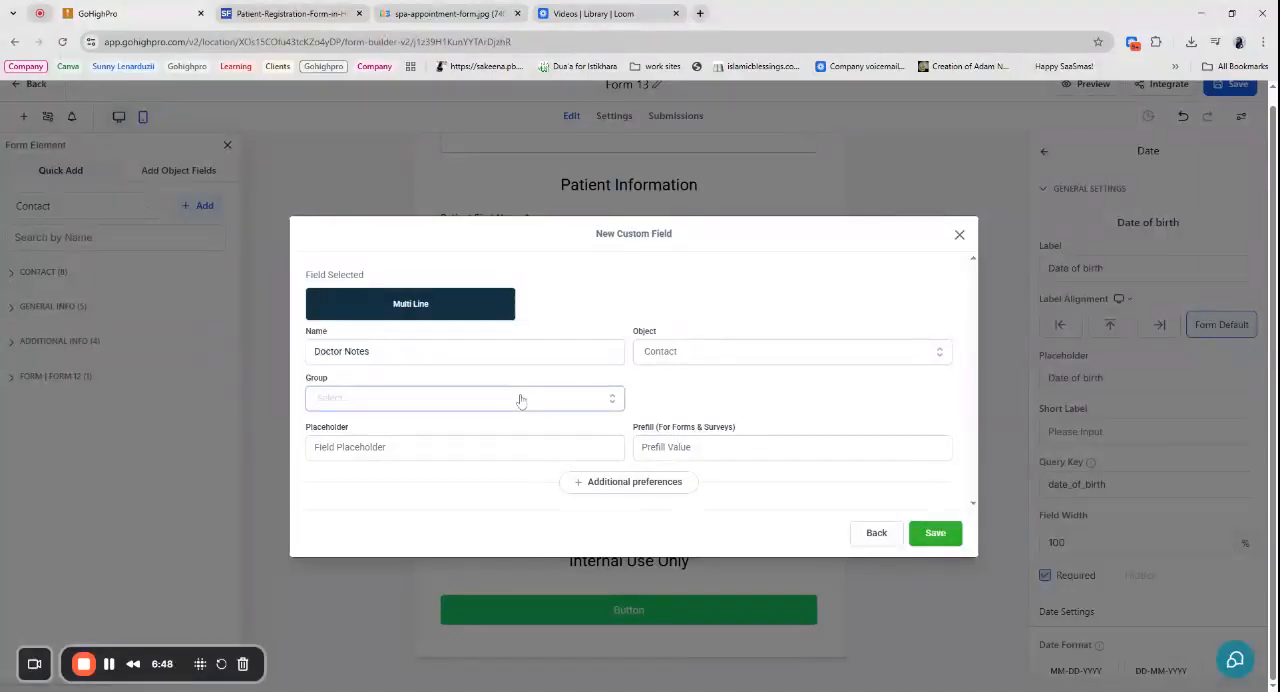
click(486, 457)
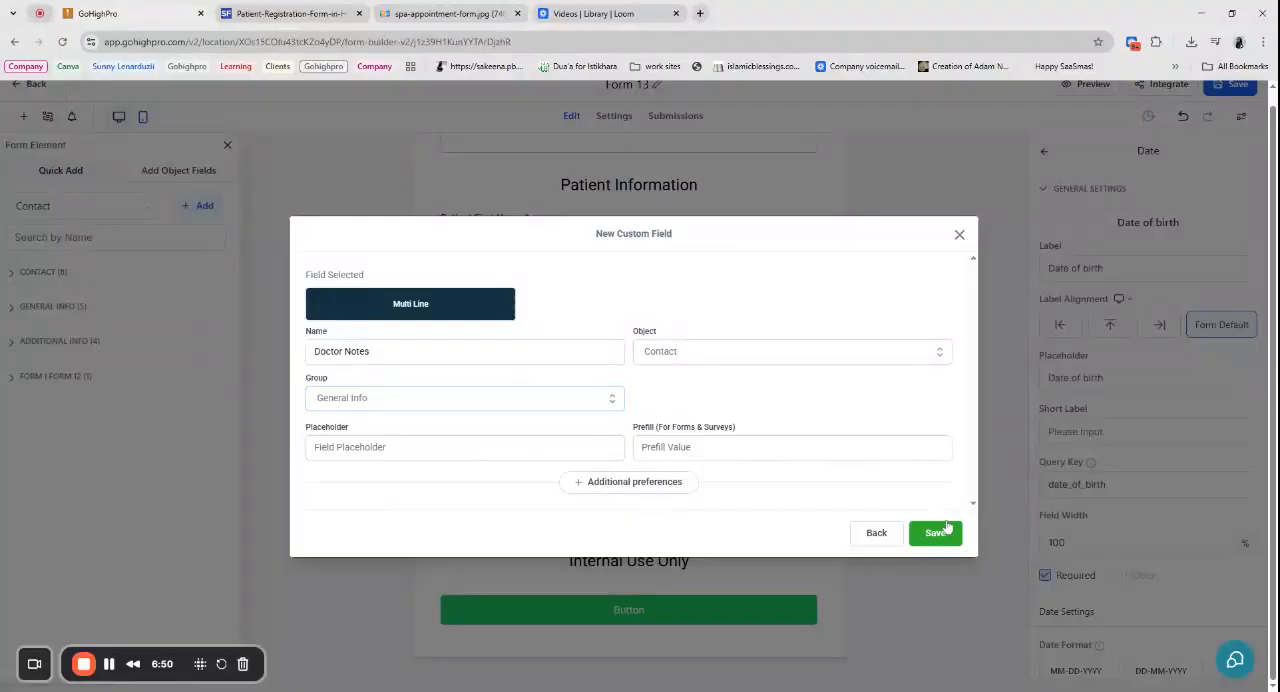
click(935, 532)
- Place the Doctor Notes field from the General Info group between the "Internal Use Only" heading and the submit button
key(ctrl+Tab)
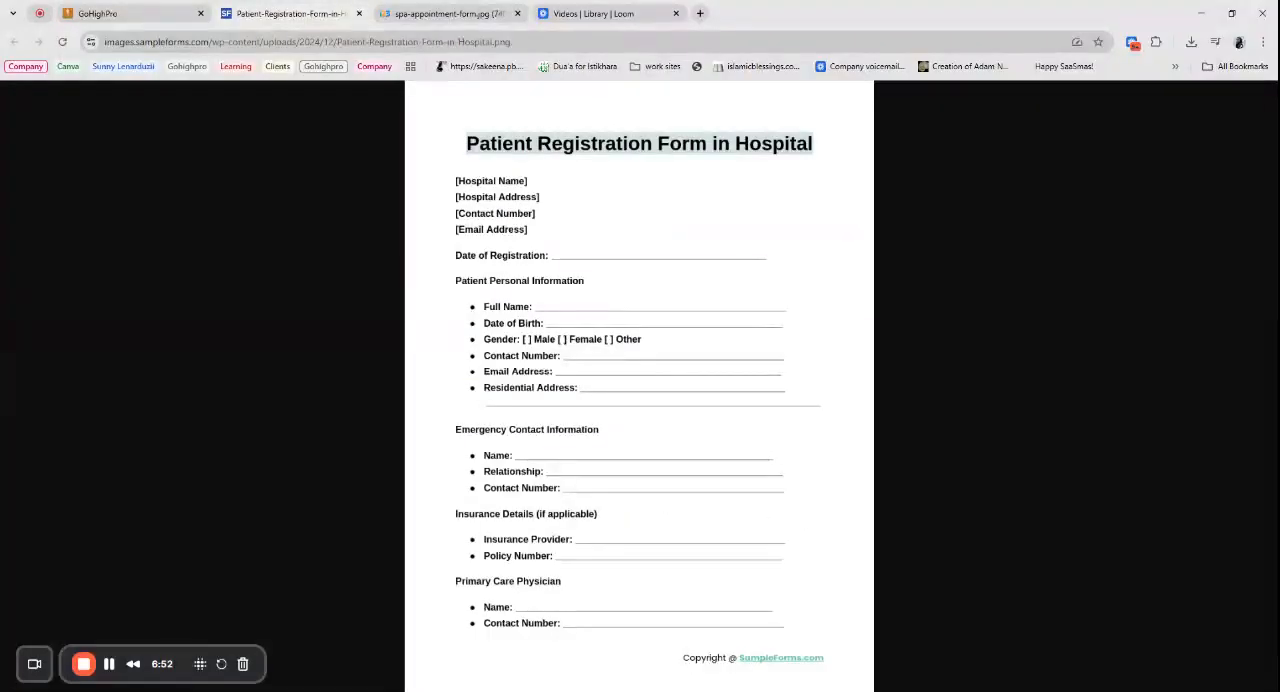
click(143, 19)
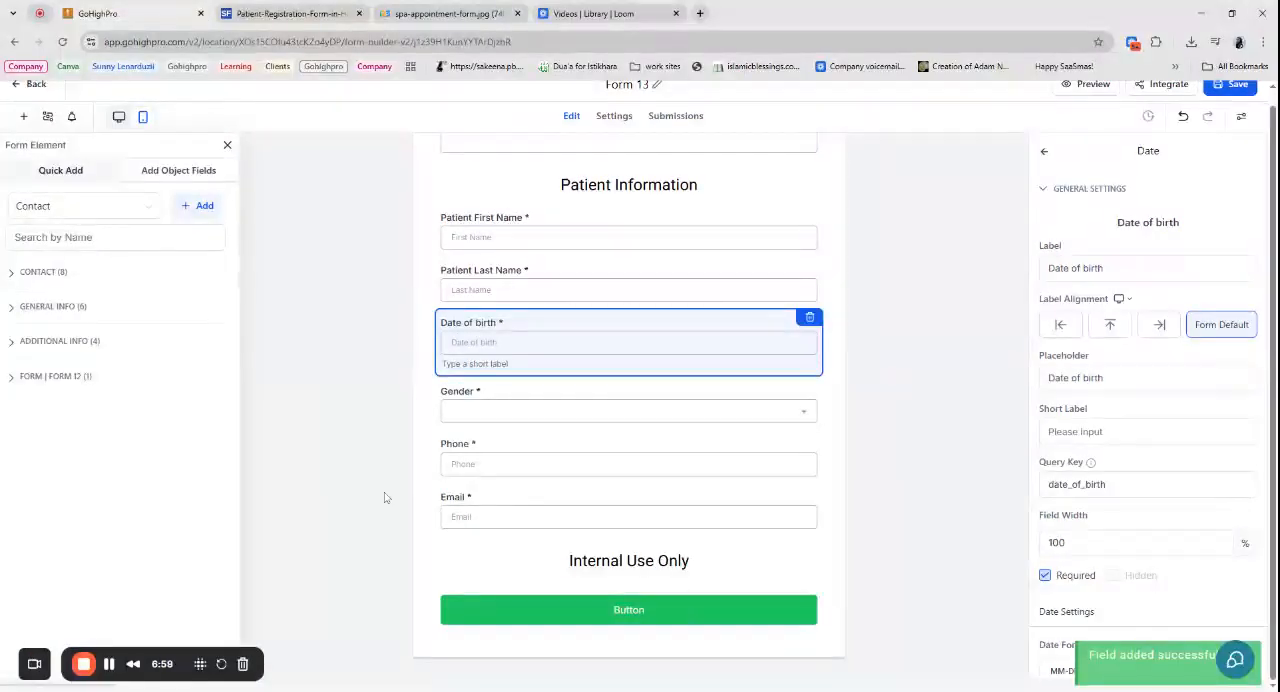
click(426, 489)
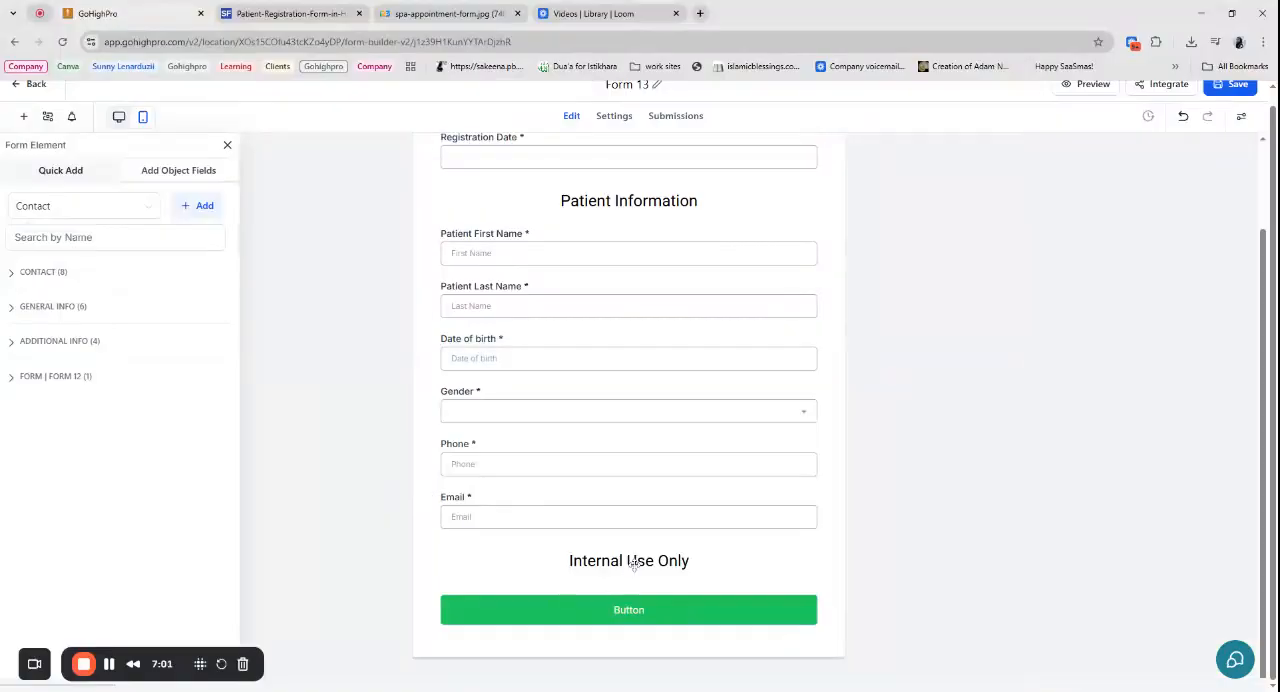
click(52, 278)
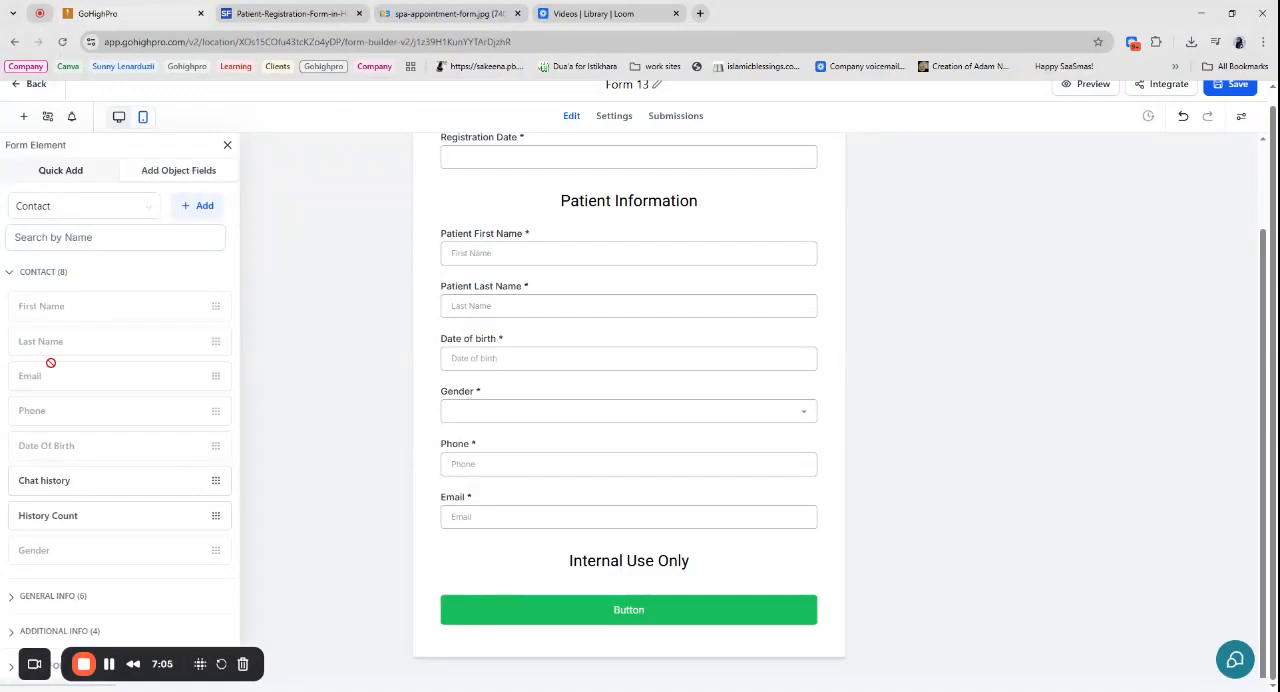
click(60, 278)
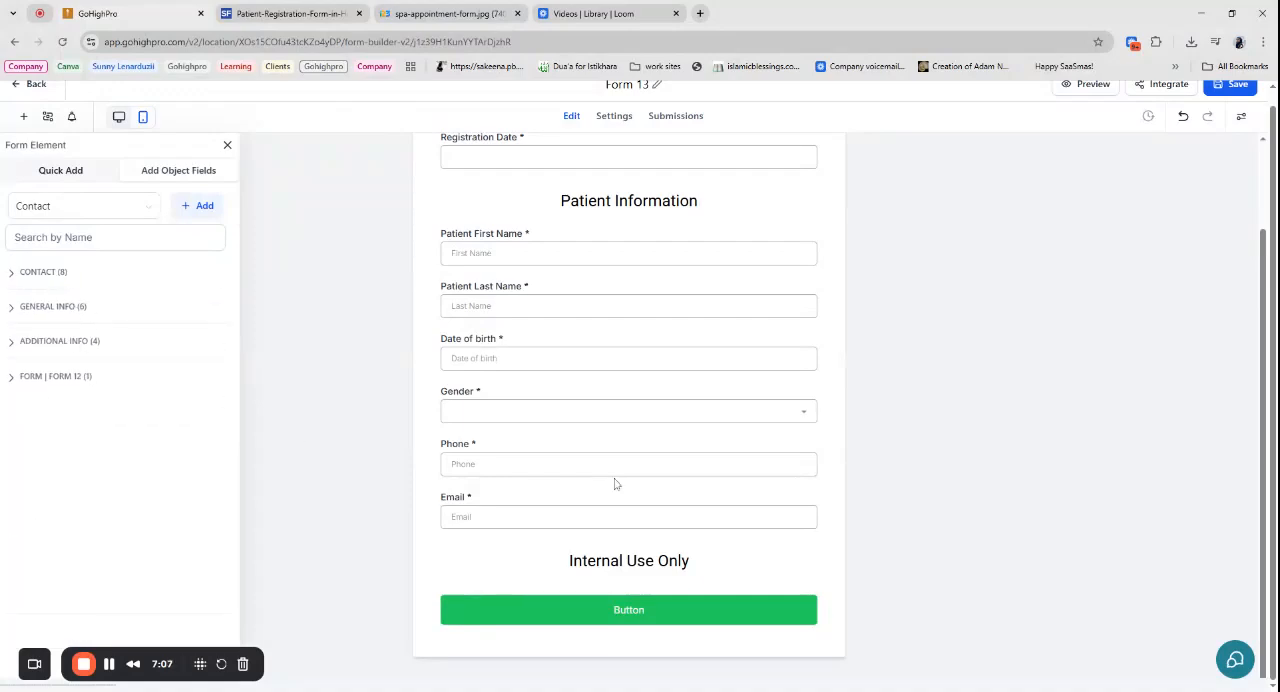
click(54, 309)
click(67, 513)
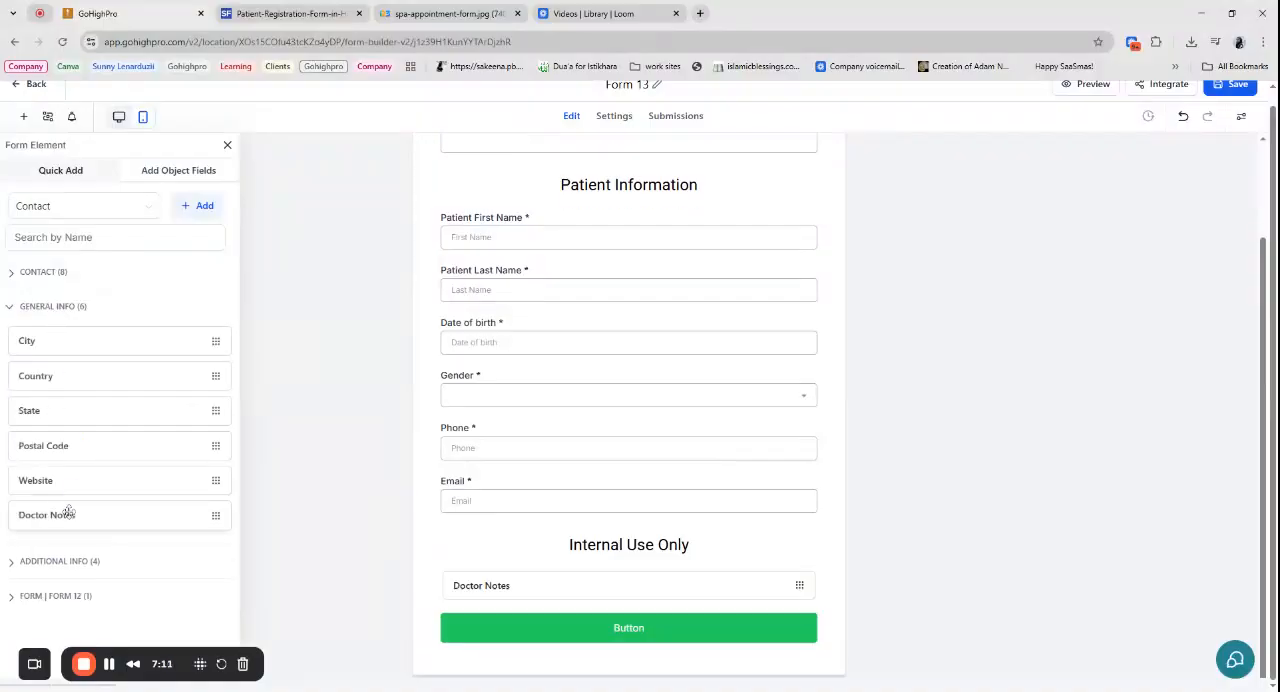
click(605, 577)
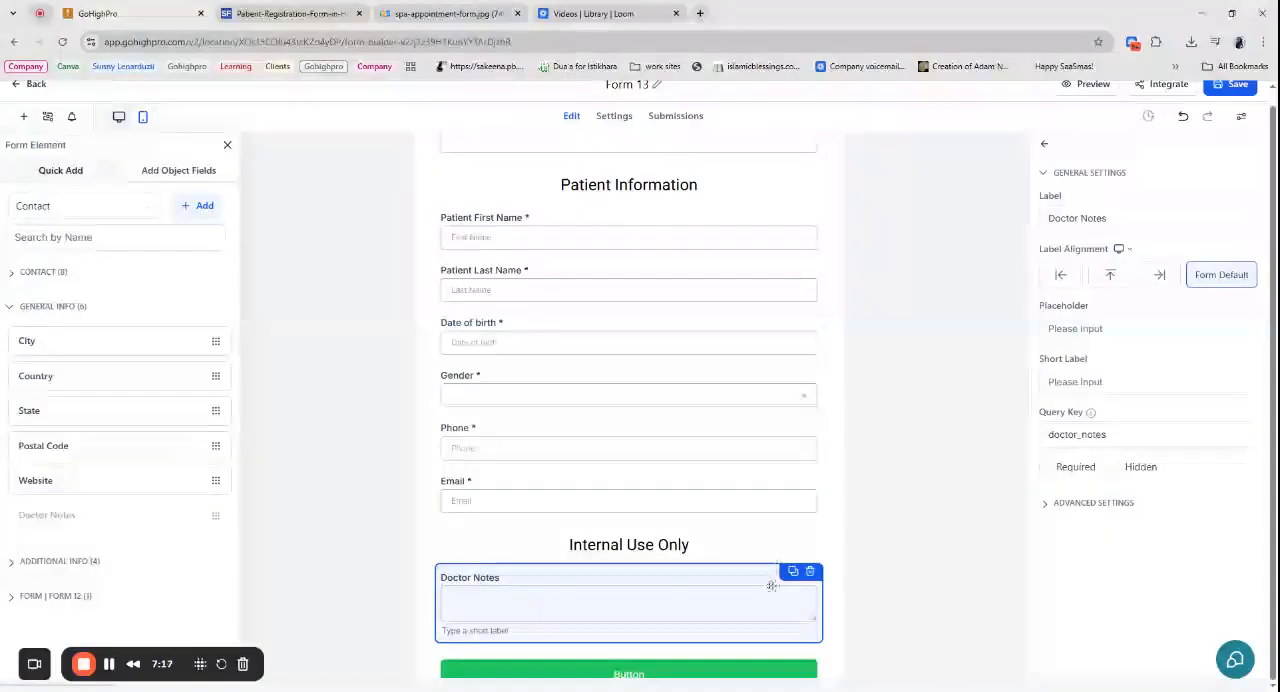
- Replace the submit button's text with "SUBMIT" and make it bold
scroll(666, 572, up, 2)
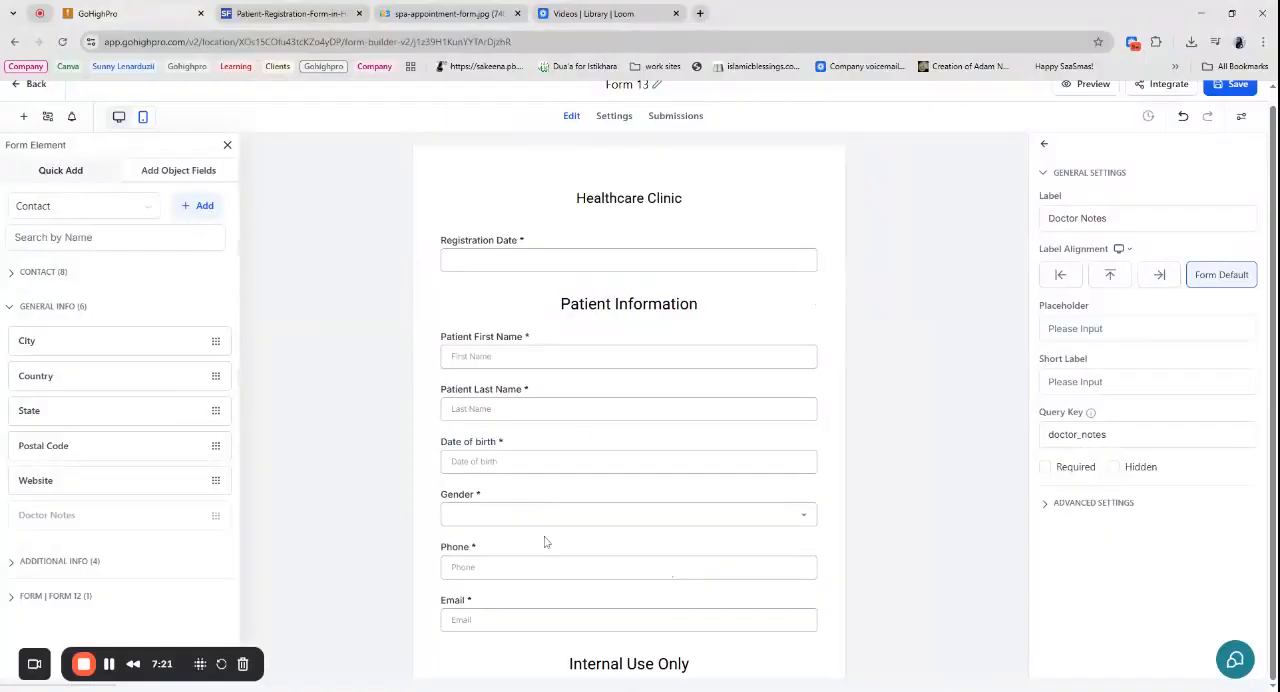
scroll(545, 541, down, 3)
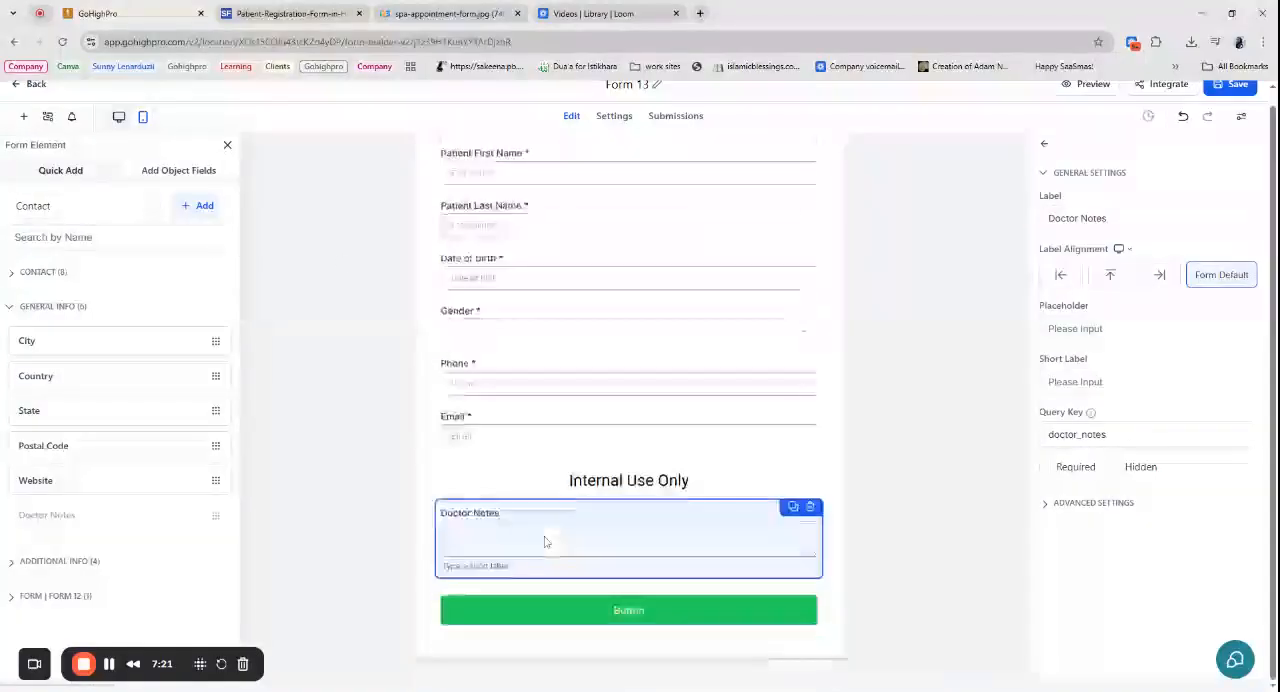
click(643, 620)
scroll(1110, 452, down, 3)
scroll(1110, 452, up, 3)
scroll(1110, 452, up, 1)
double_click(1059, 391)
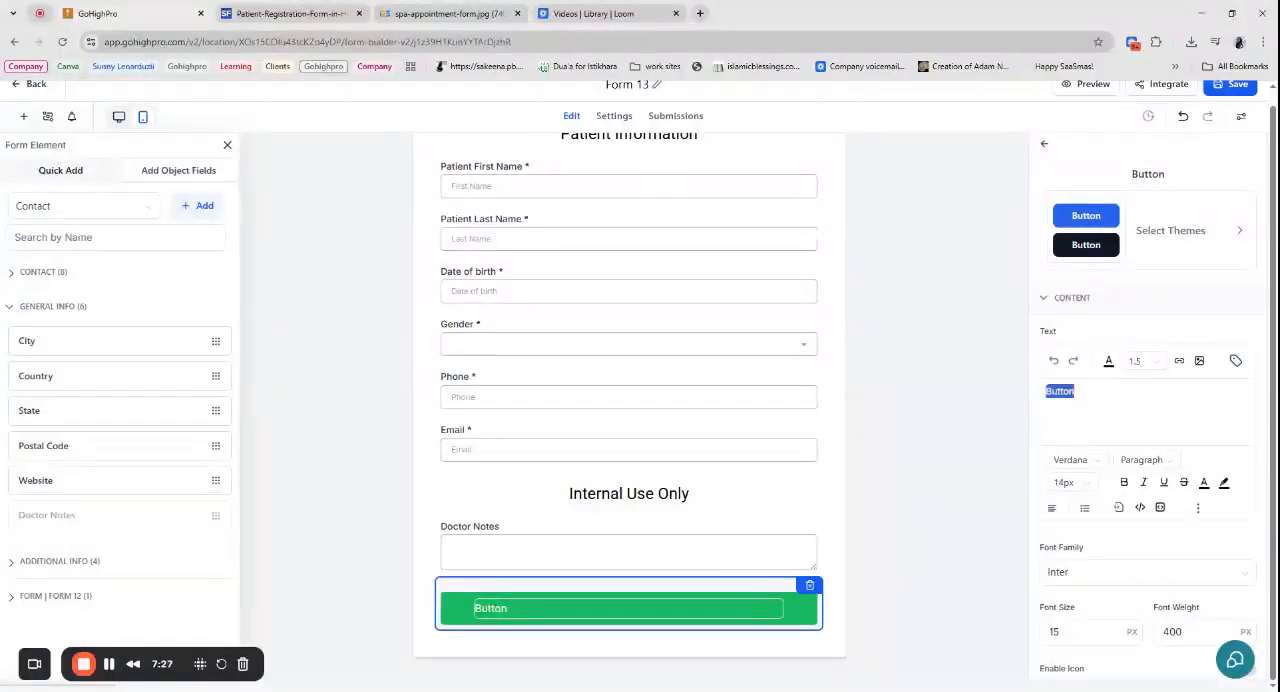
text(SUBMIT)
double_click(1062, 391)
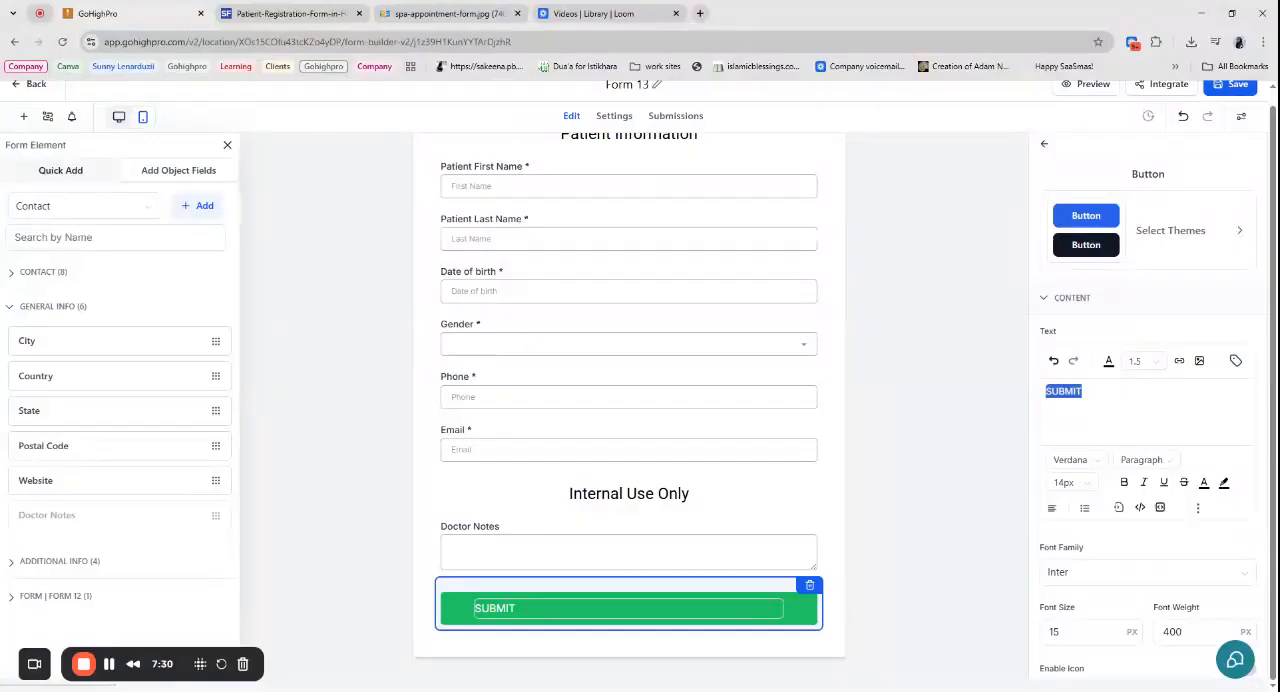
click(1127, 487)
click(1131, 414)
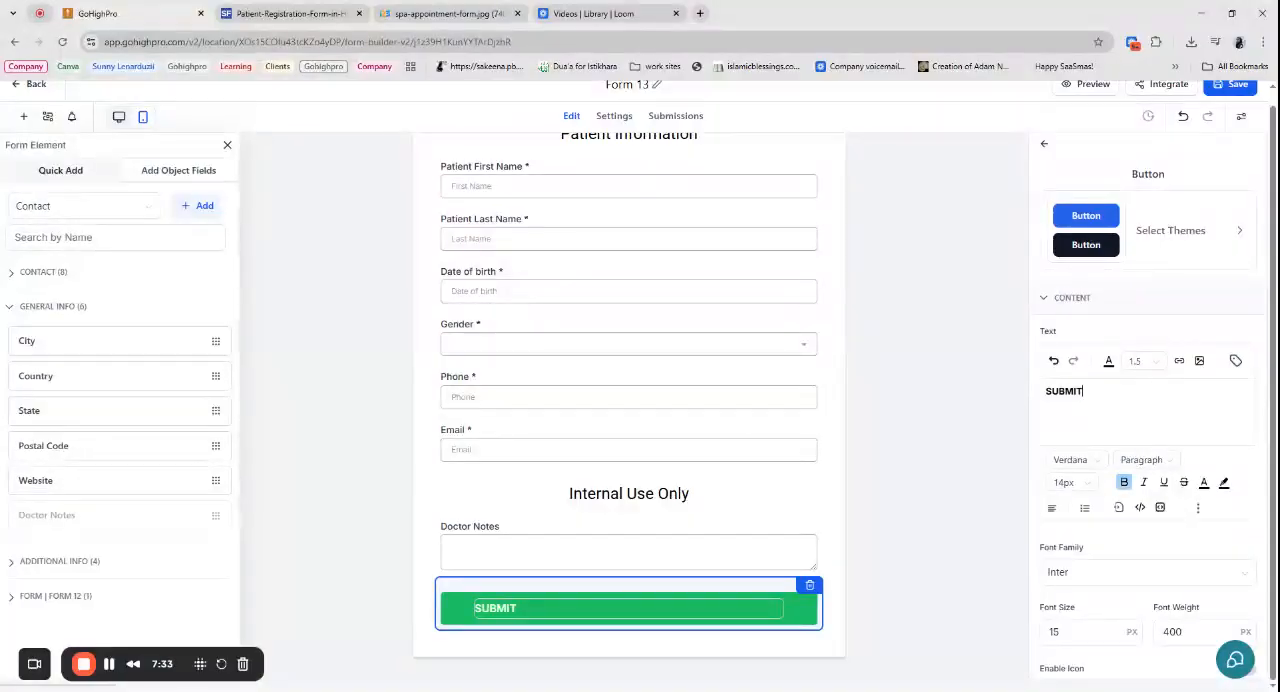
- Set the submit button's background colour to the blue #1875BDFF
scroll(1157, 425, down, 2)
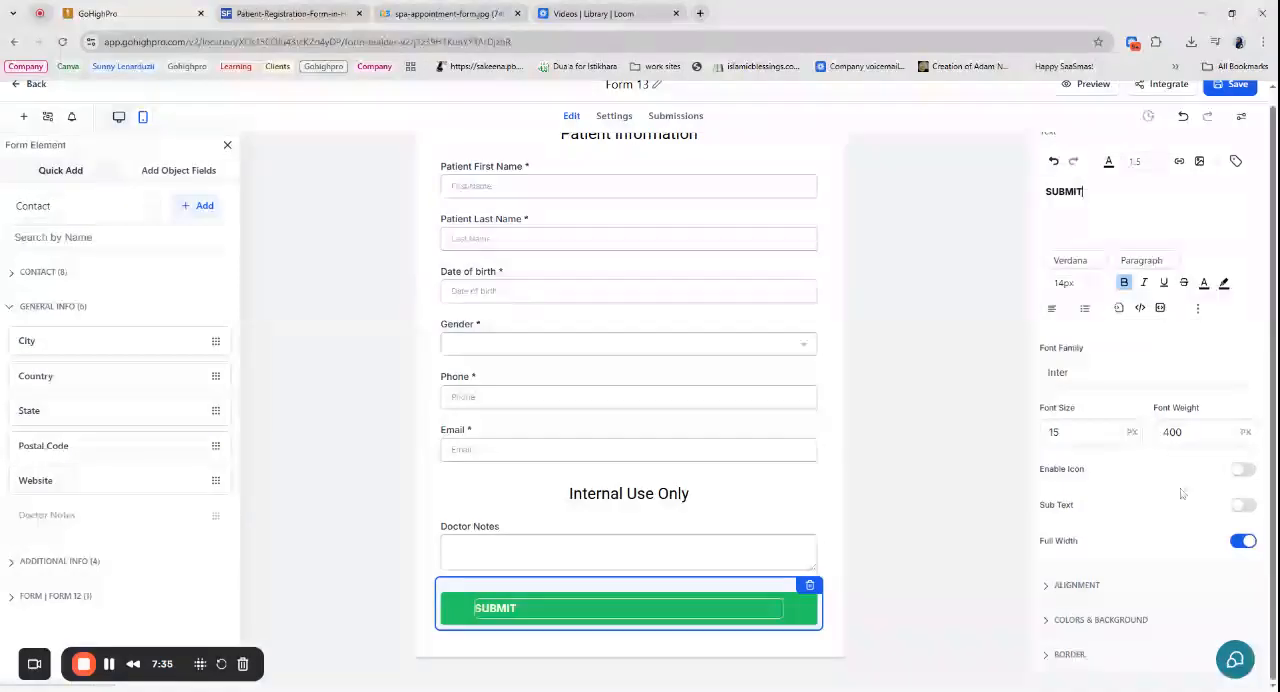
click(1090, 620)
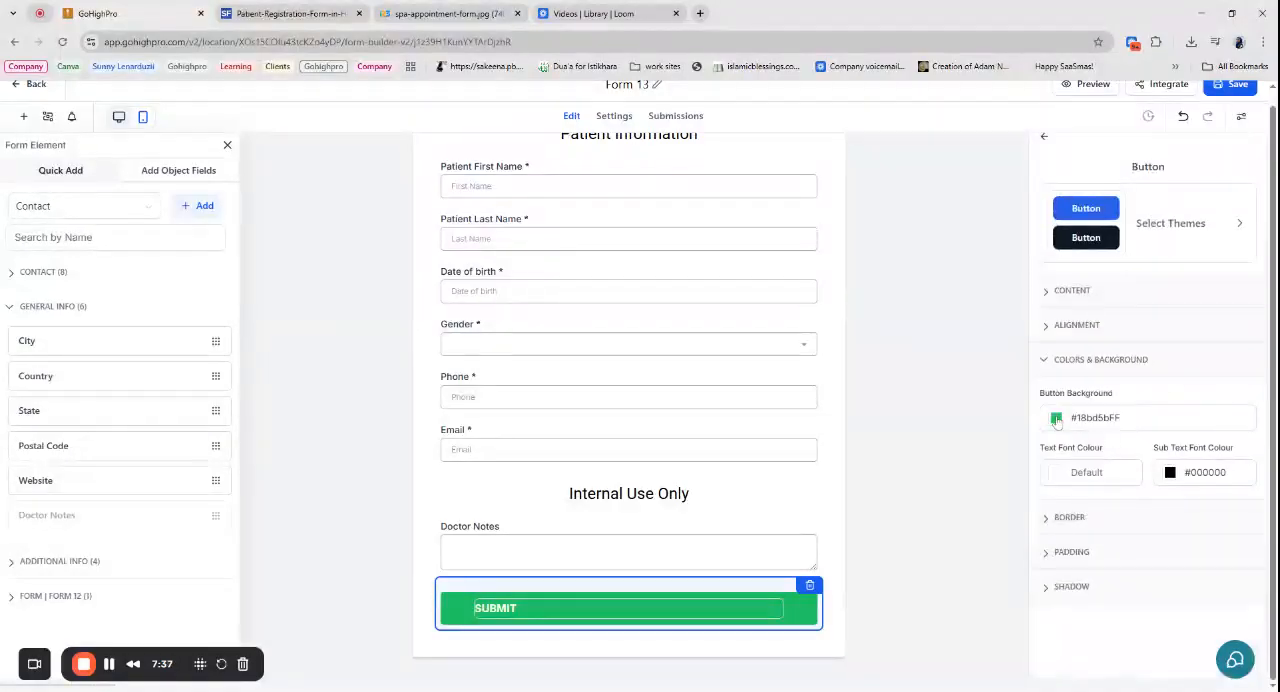
click(1057, 419)
click(1066, 567)
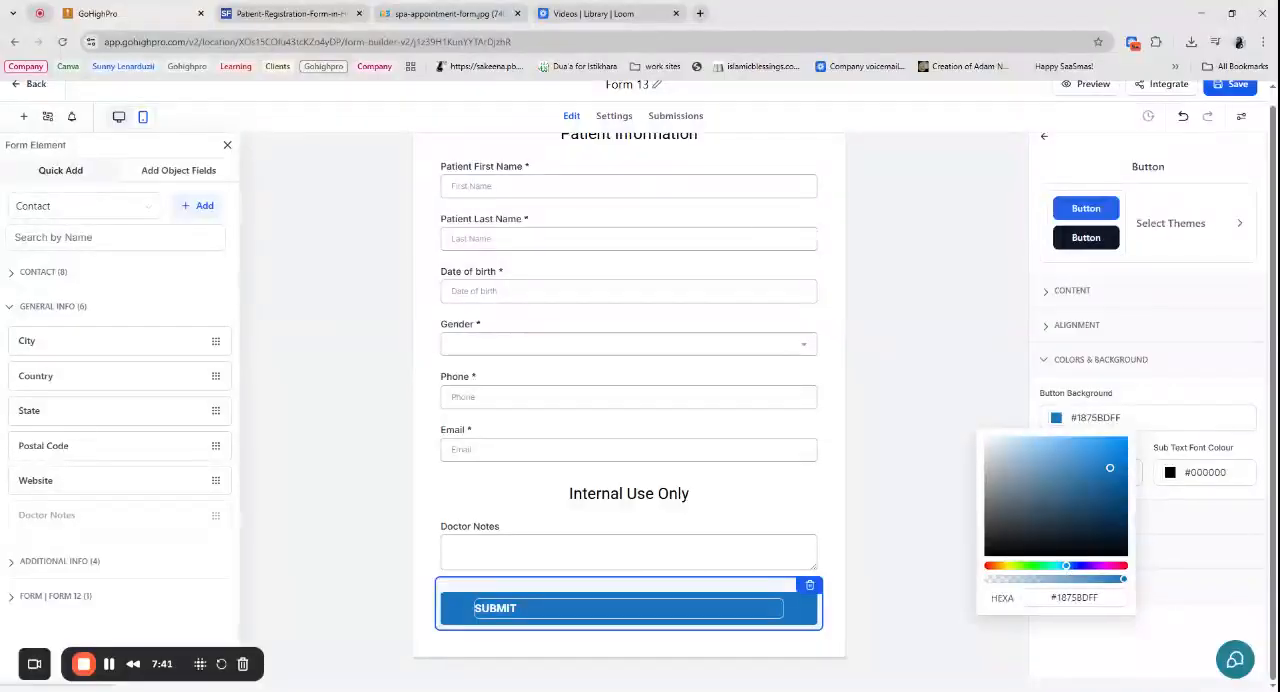
click(1242, 118)
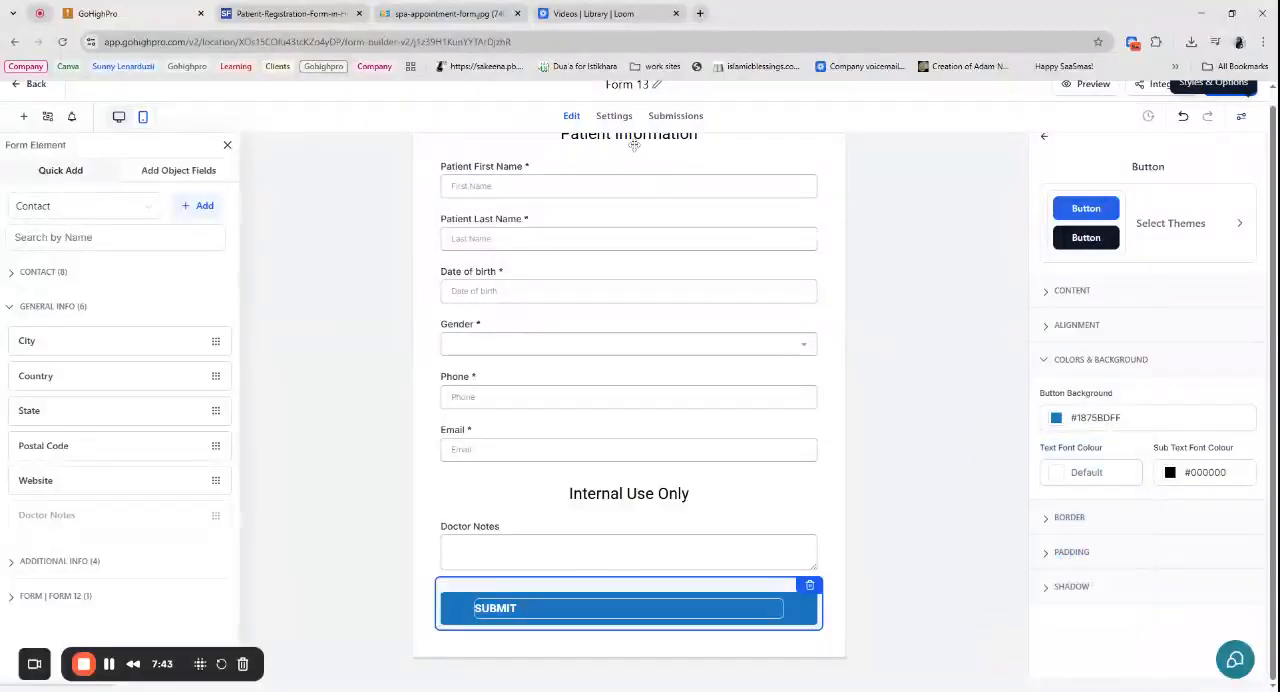
- Rename the form from its default title to "Patient Entry Form"
scroll(630, 147, up, 3)
click(656, 86)
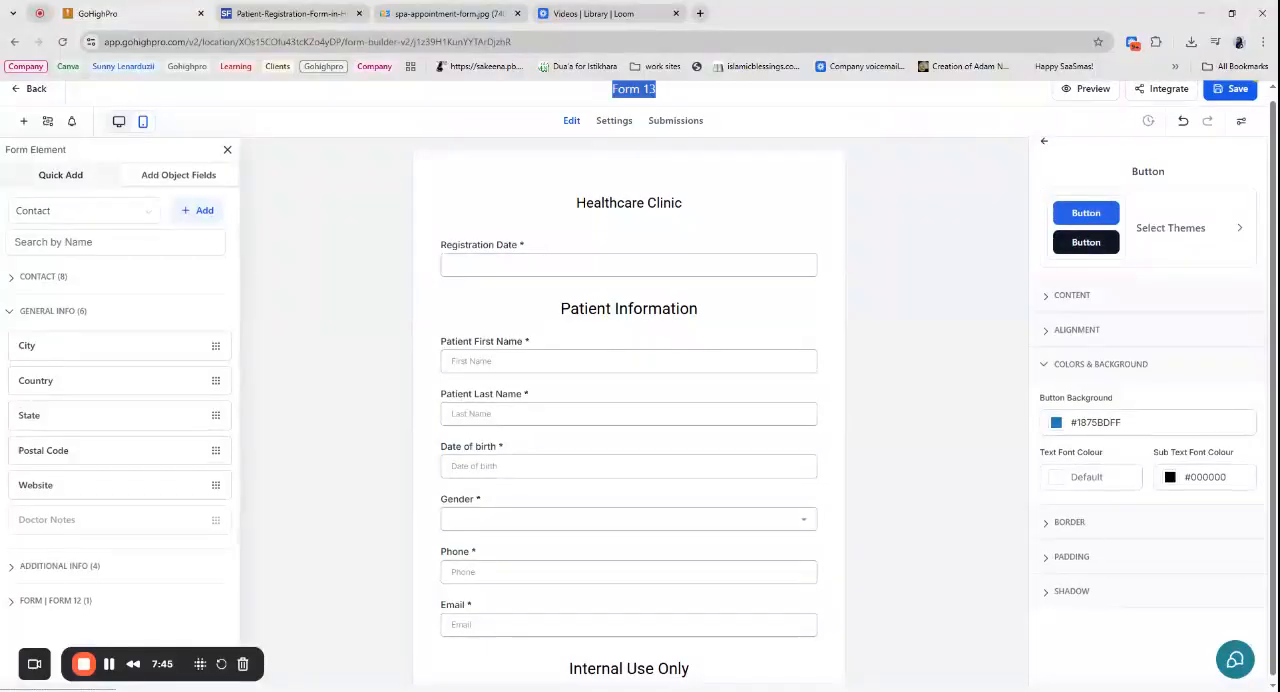
text(Patient Entry Fomr)
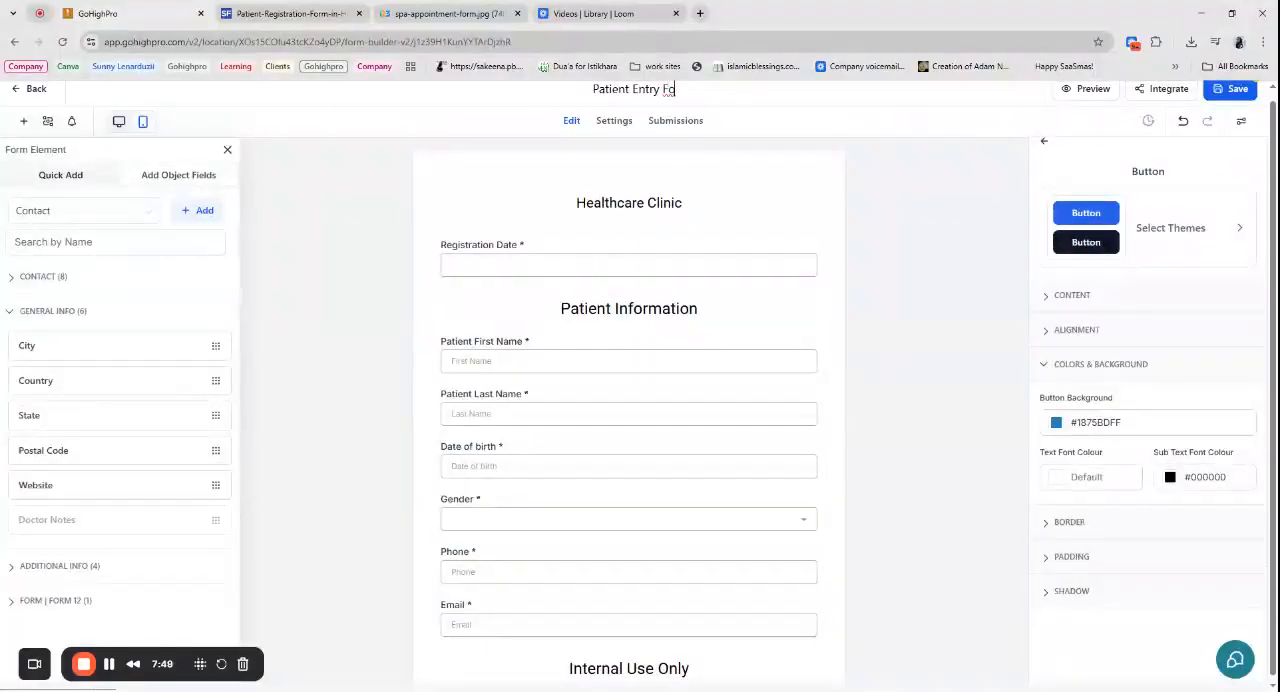
key(BackSpace)
key(BackSpace)
text(rm)
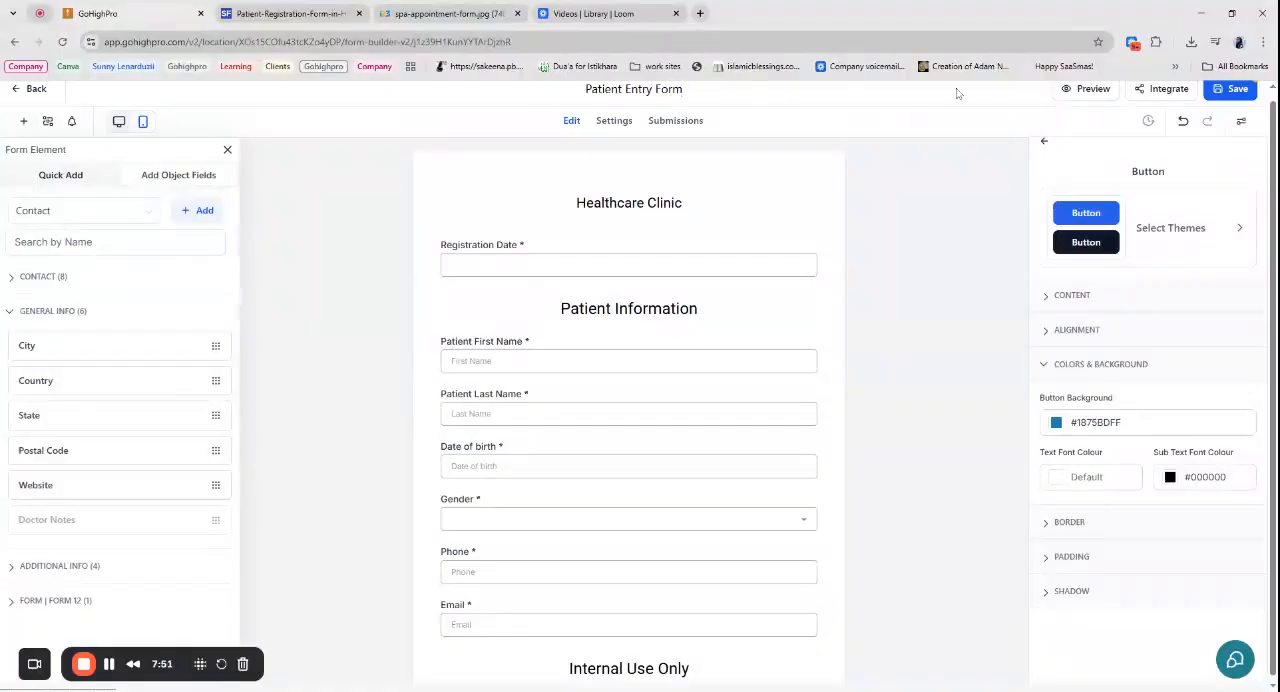
- Save the Patient Entry Form, close the submit button's settings and review the finished form
click(1228, 96)
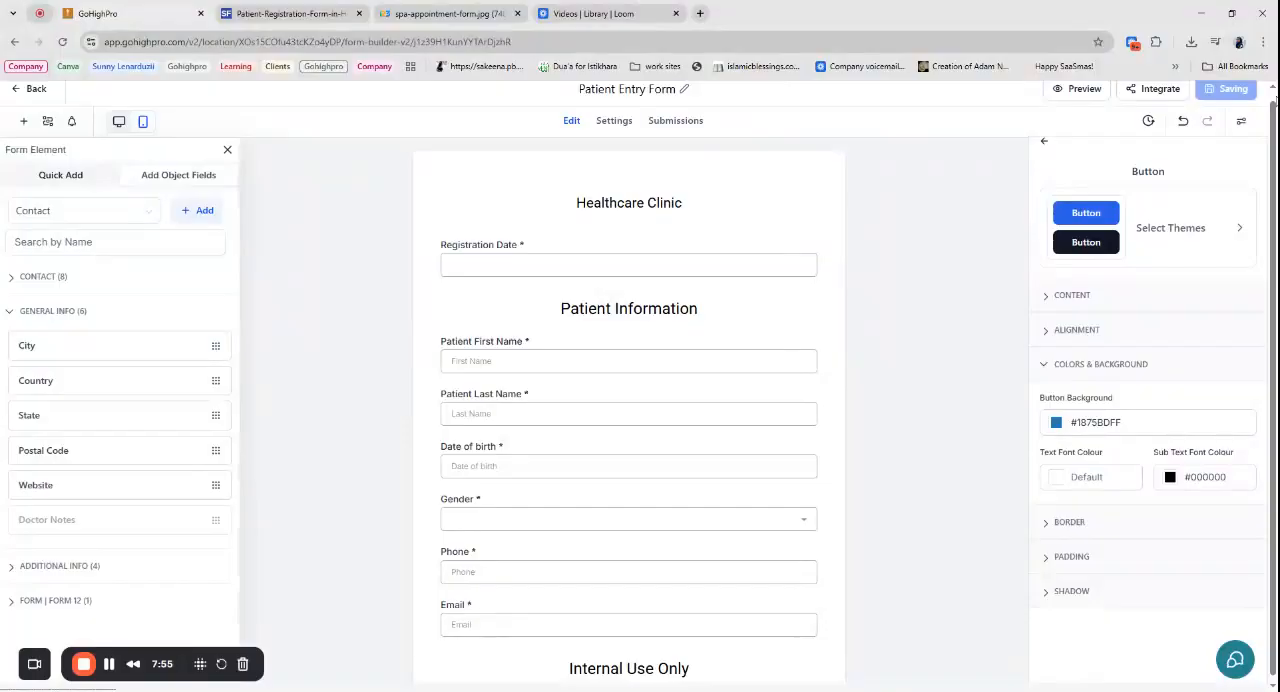
scroll(586, 360, up, 1)
scroll(586, 360, down, 3)
scroll(354, 688, up, 2)
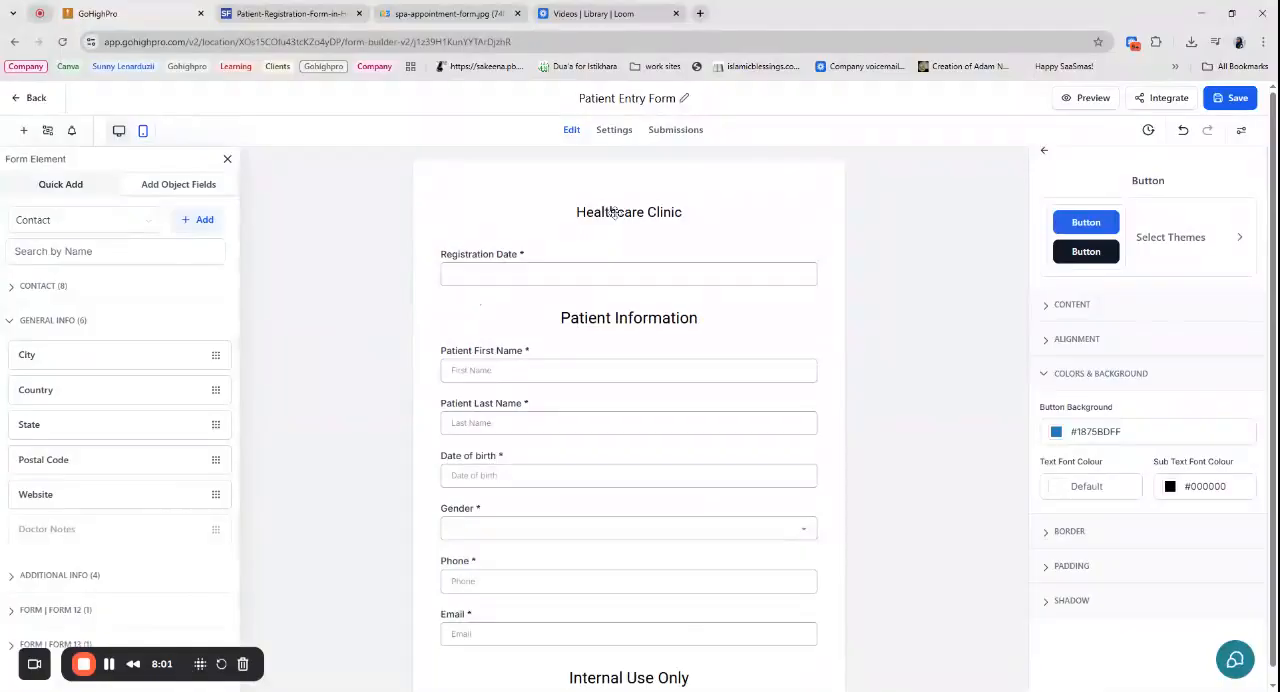
scroll(614, 212, down, 2)
scroll(514, 646, up, 2)
click(1043, 152)
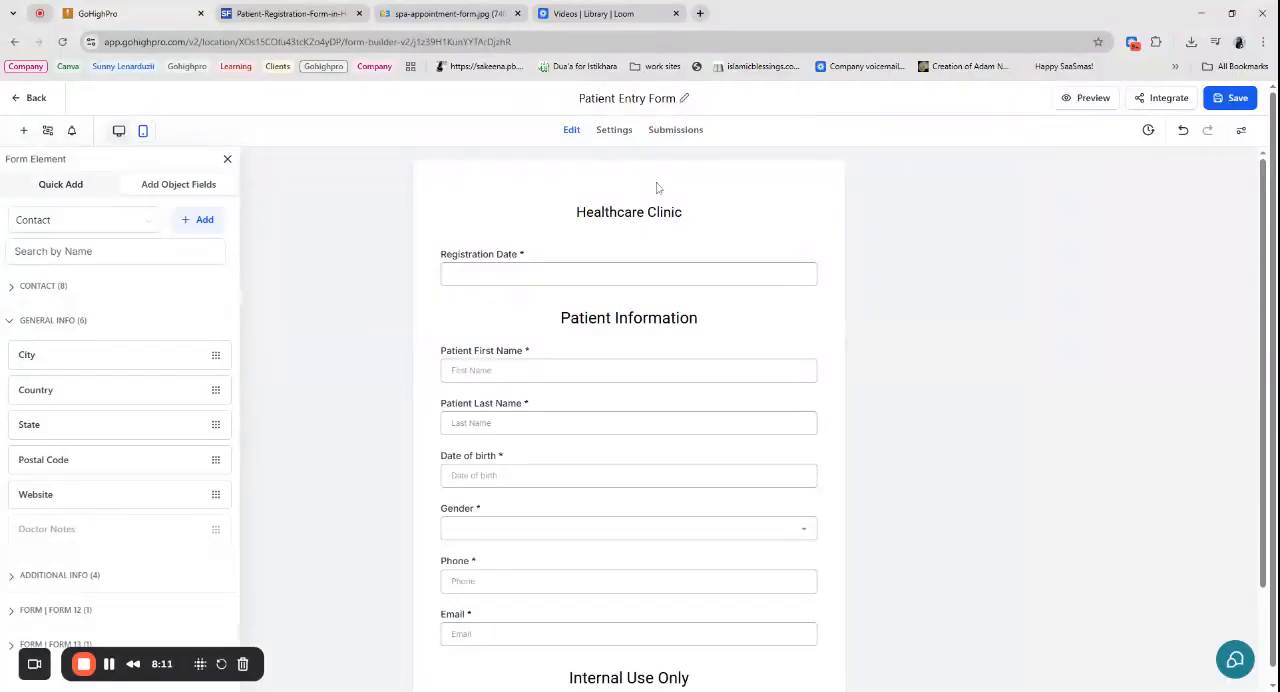
scroll(676, 187, down, 2)
scroll(676, 187, up, 2)
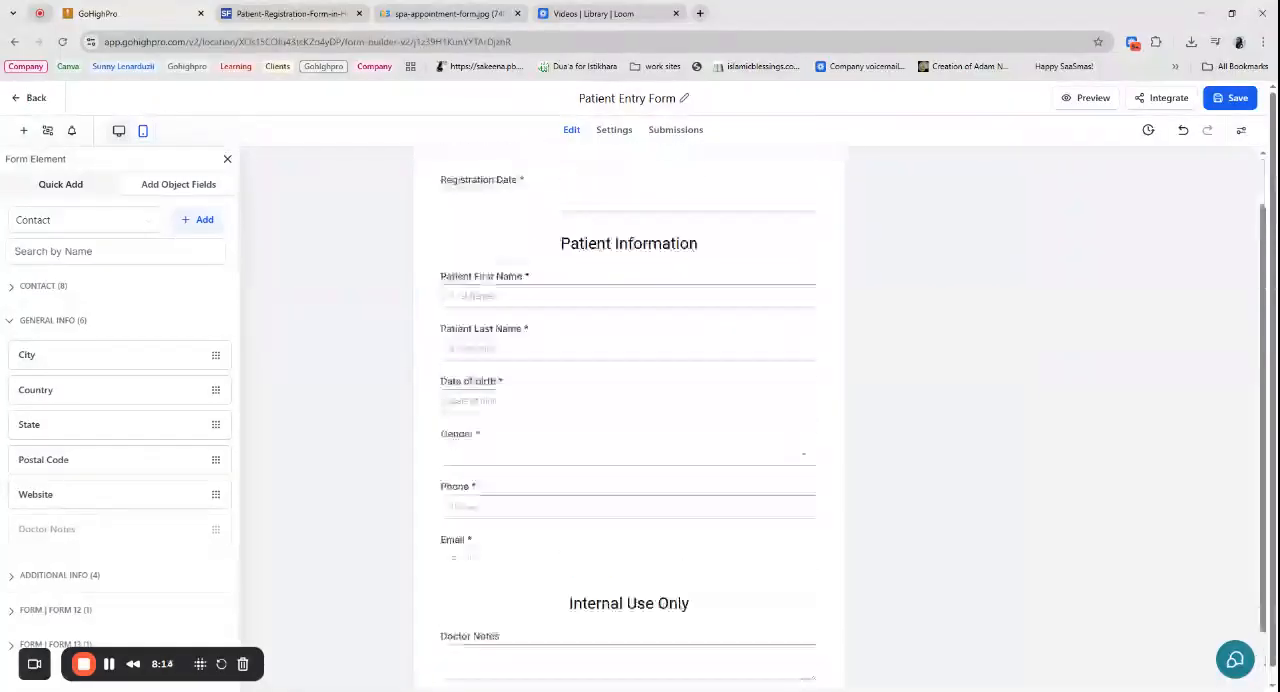
- Compare the fields in the sample spa appointment form image with the current form
click(445, 13)
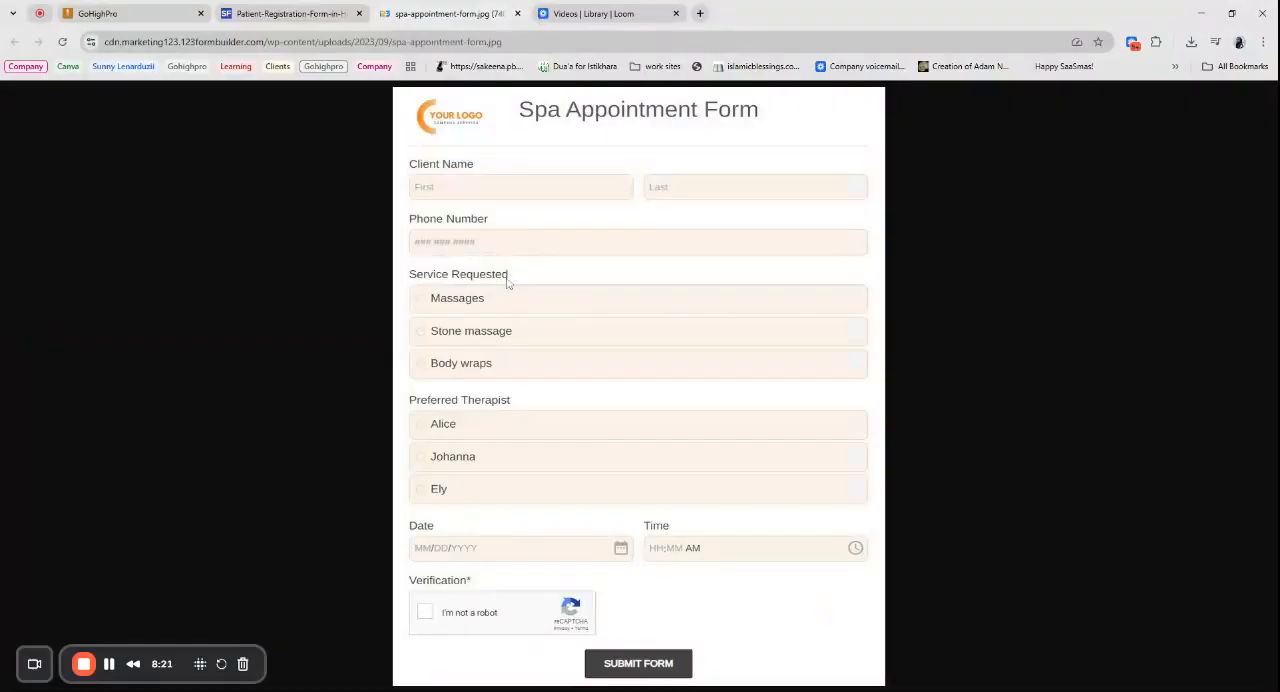
click(155, 13)
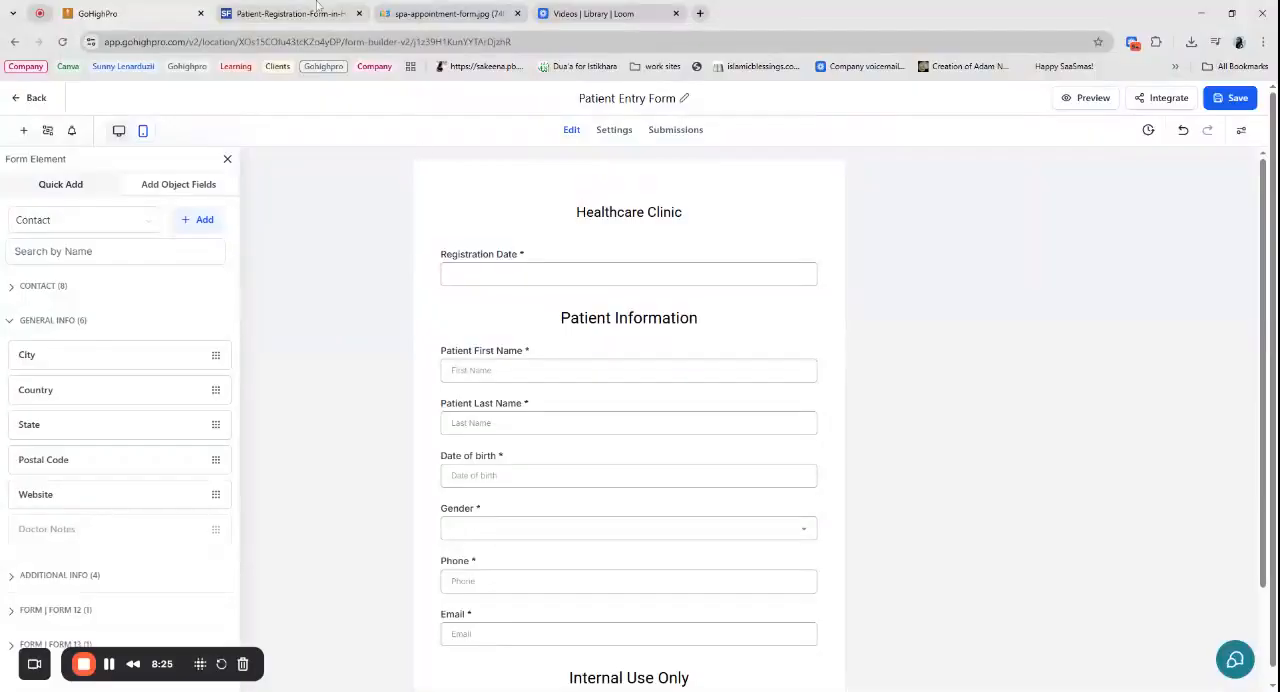
click(445, 13)
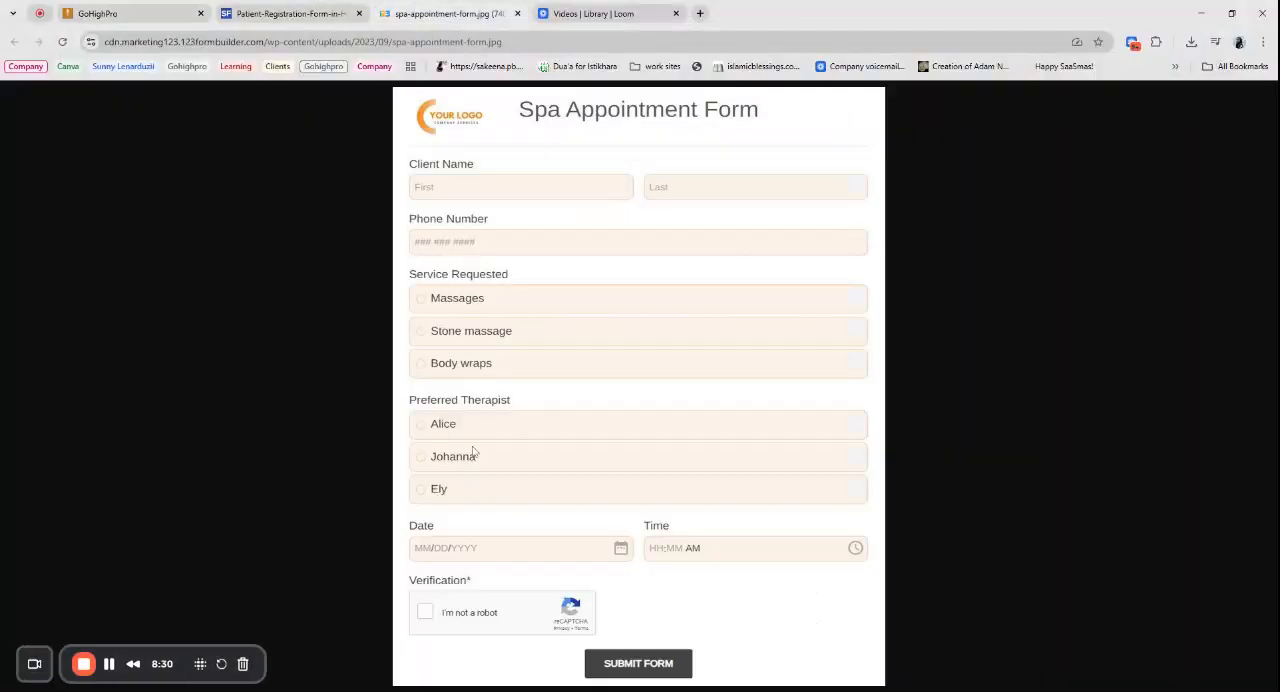
click(124, 8)
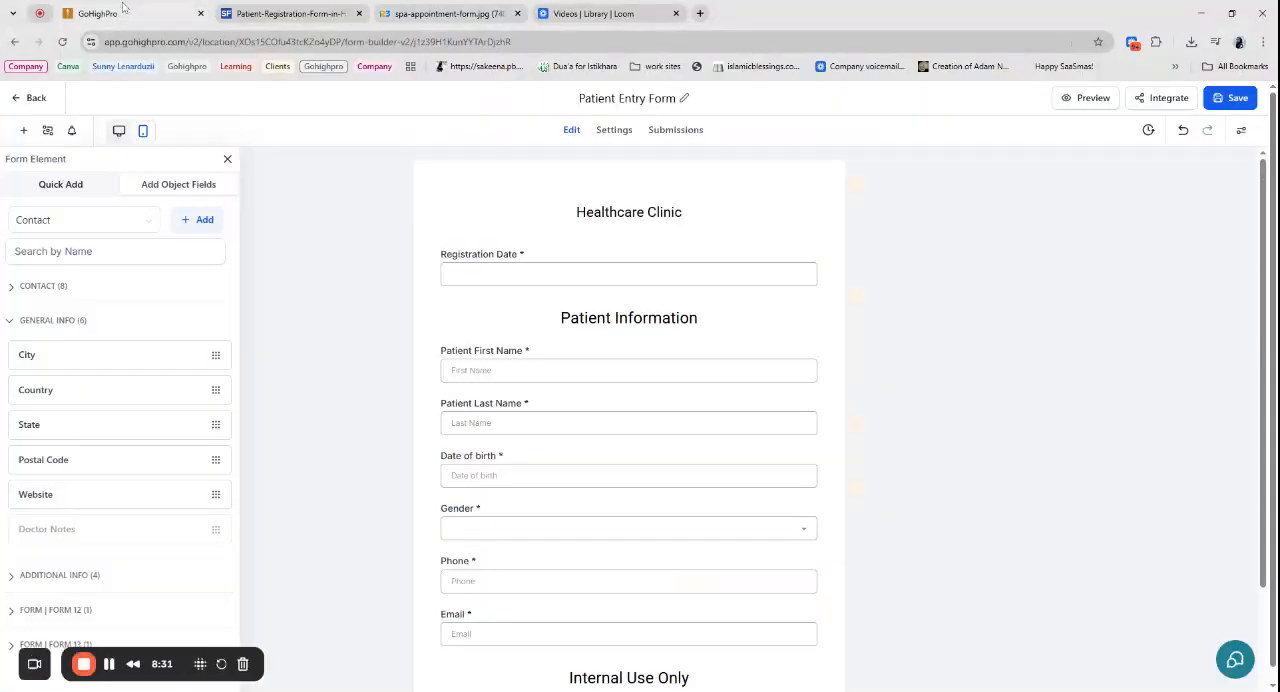
- Return to the forms list and duplicate the Patient Entry Form under the name "Spa Appointment form"
click(34, 99)
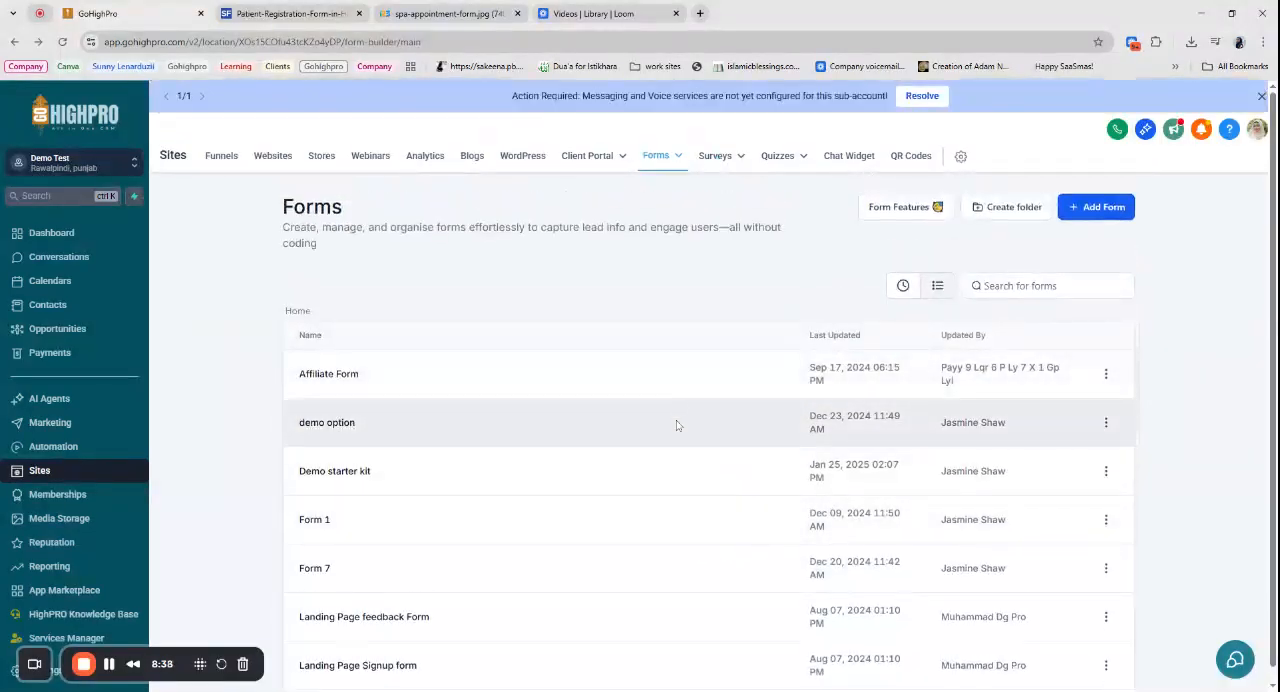
scroll(863, 326, down, 3)
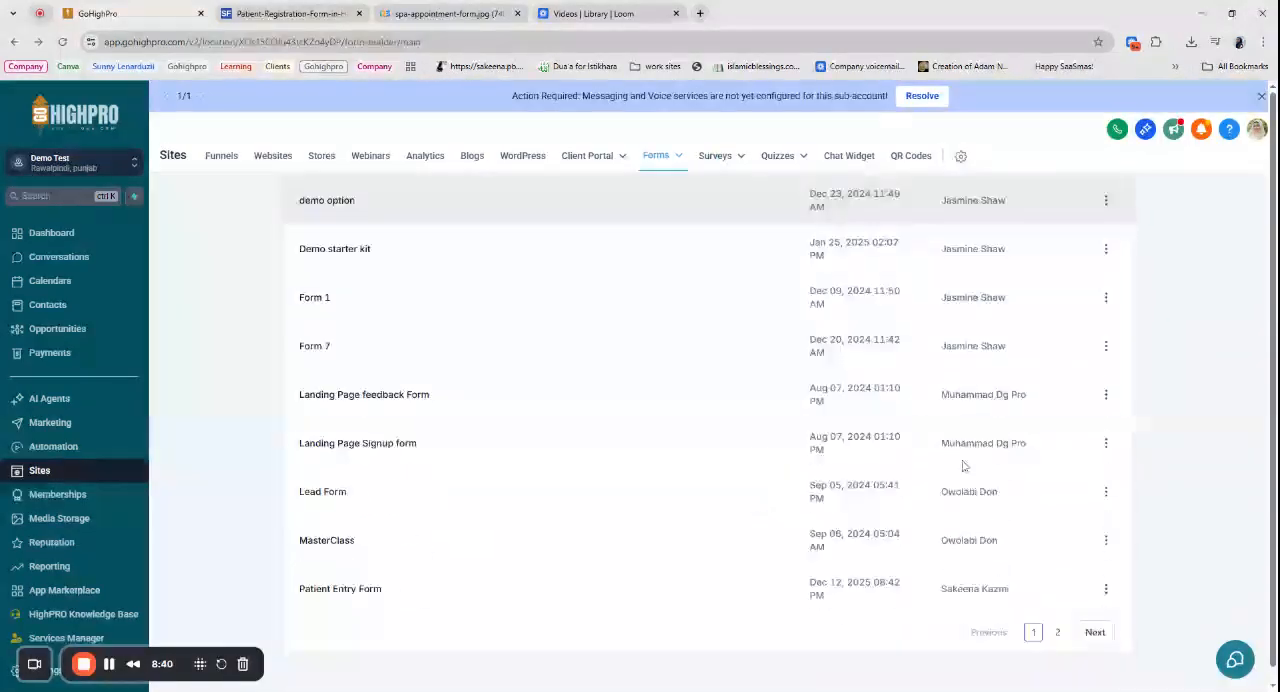
click(1105, 588)
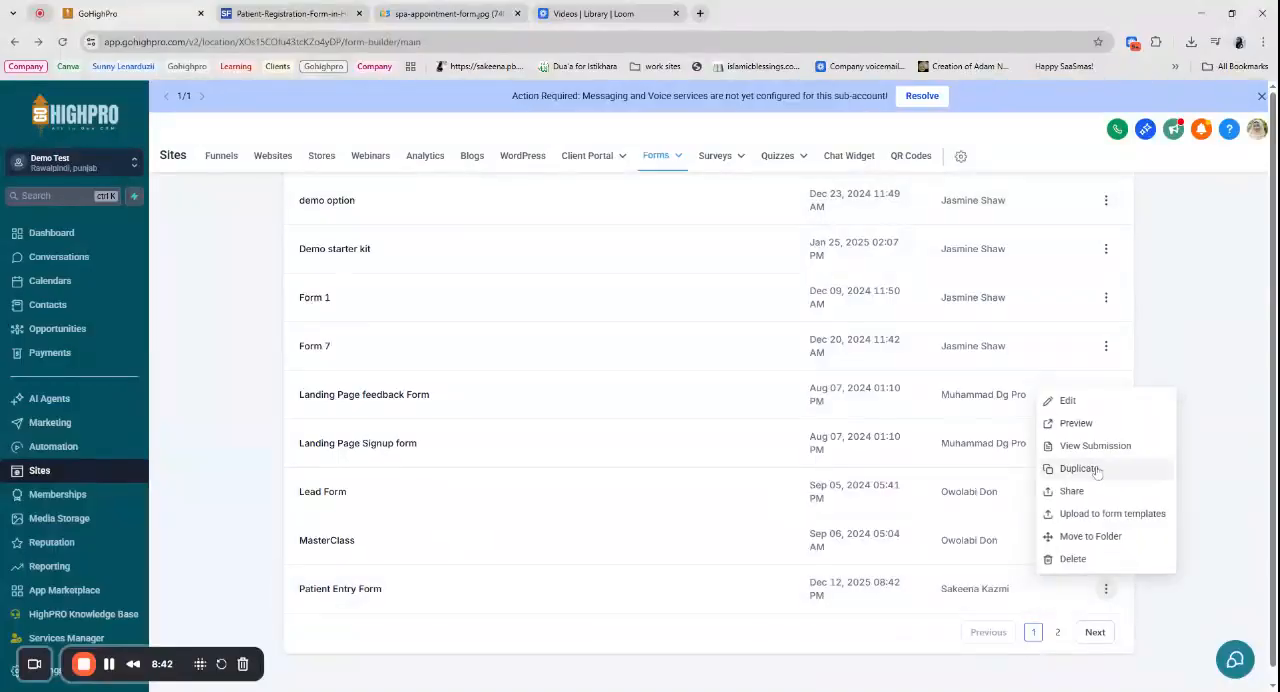
click(1093, 467)
drag(600, 410, 462, 413)
text(Spa En)
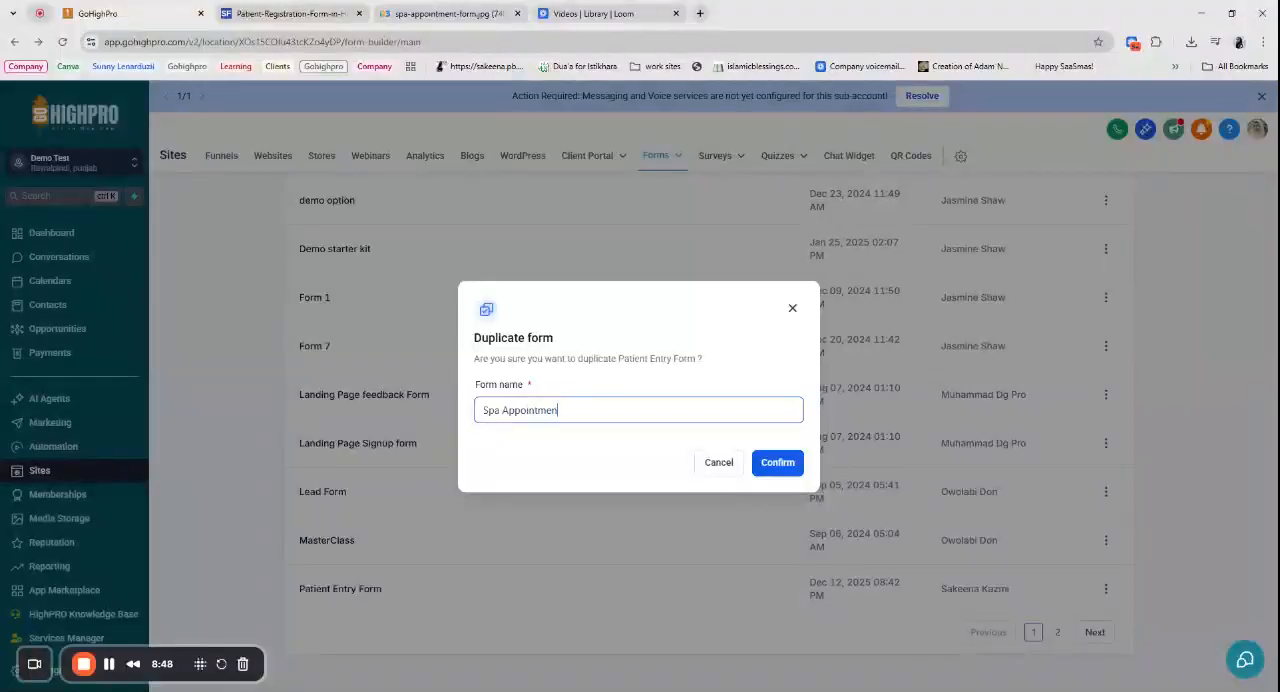
click(791, 471)
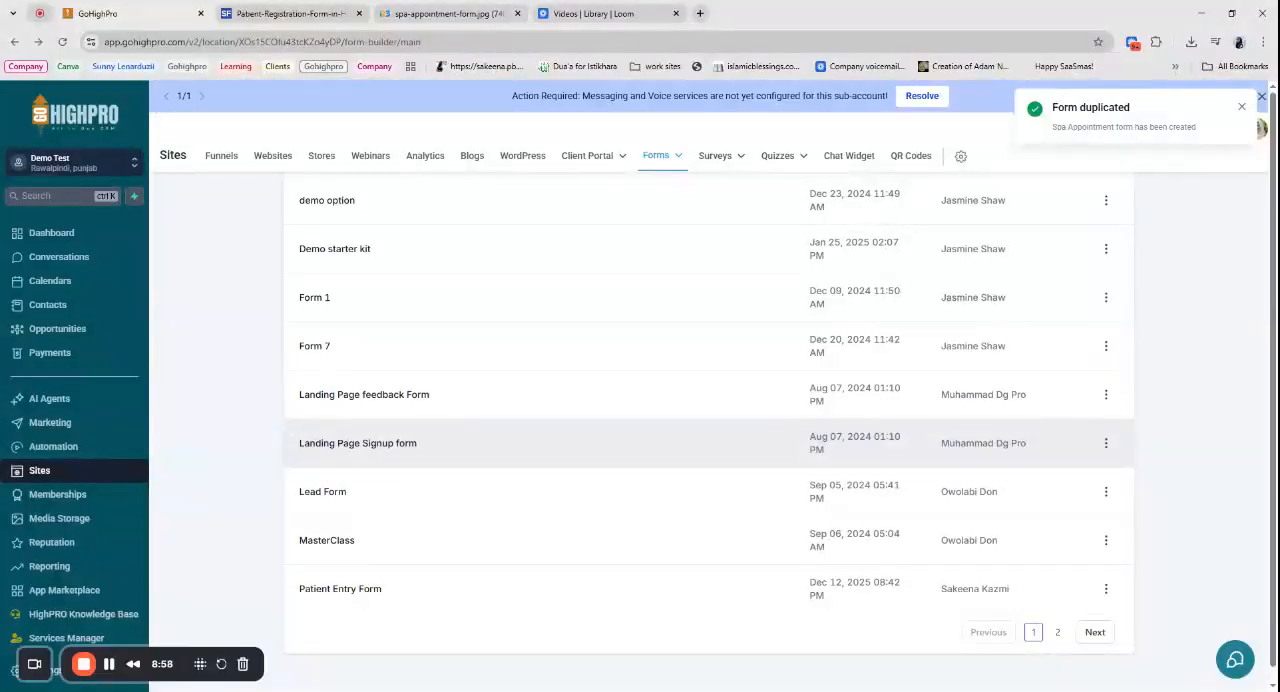
- Show the recently updated forms, open the Spa Appointment form for editing and check the sample spa form image
scroll(238, 365, up, 3)
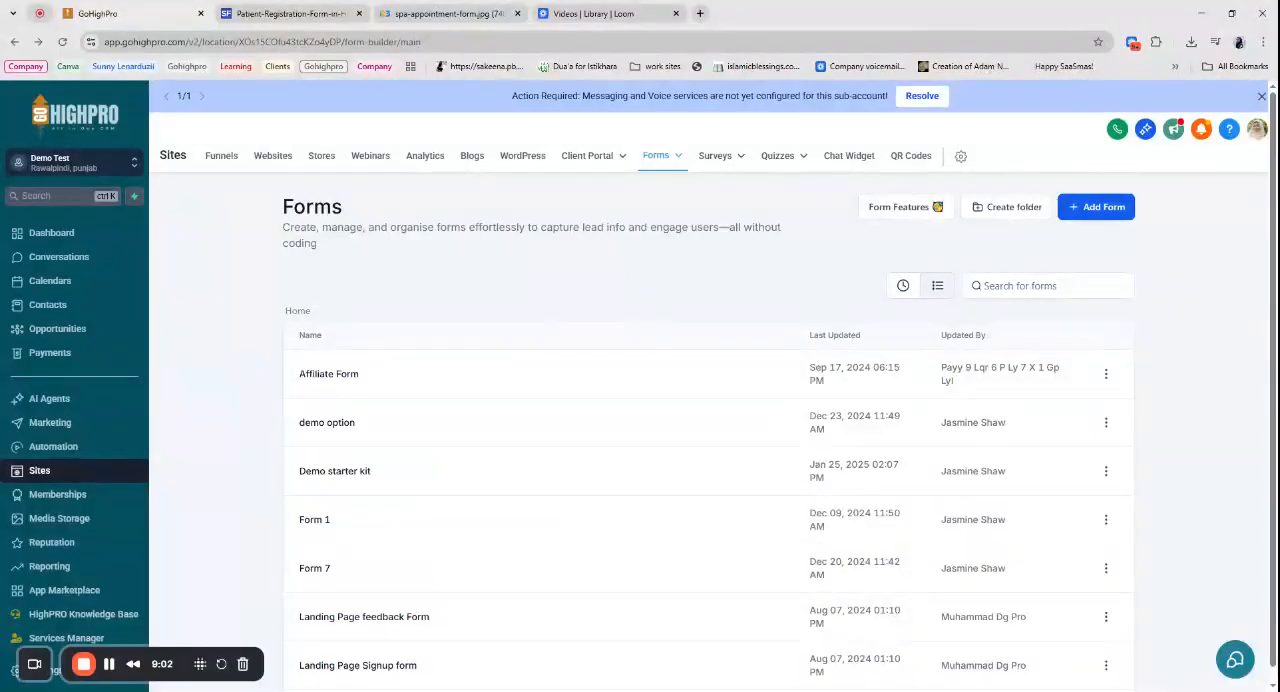
scroll(310, 420, down, 2)
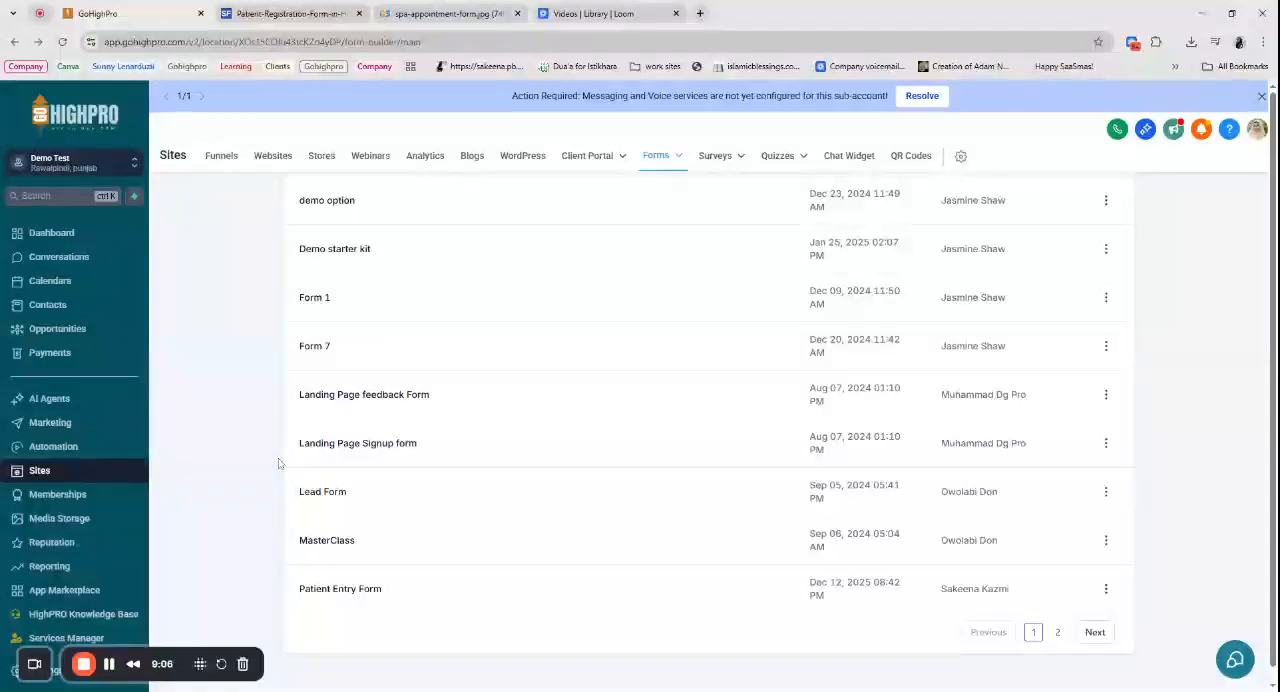
scroll(420, 505, up, 3)
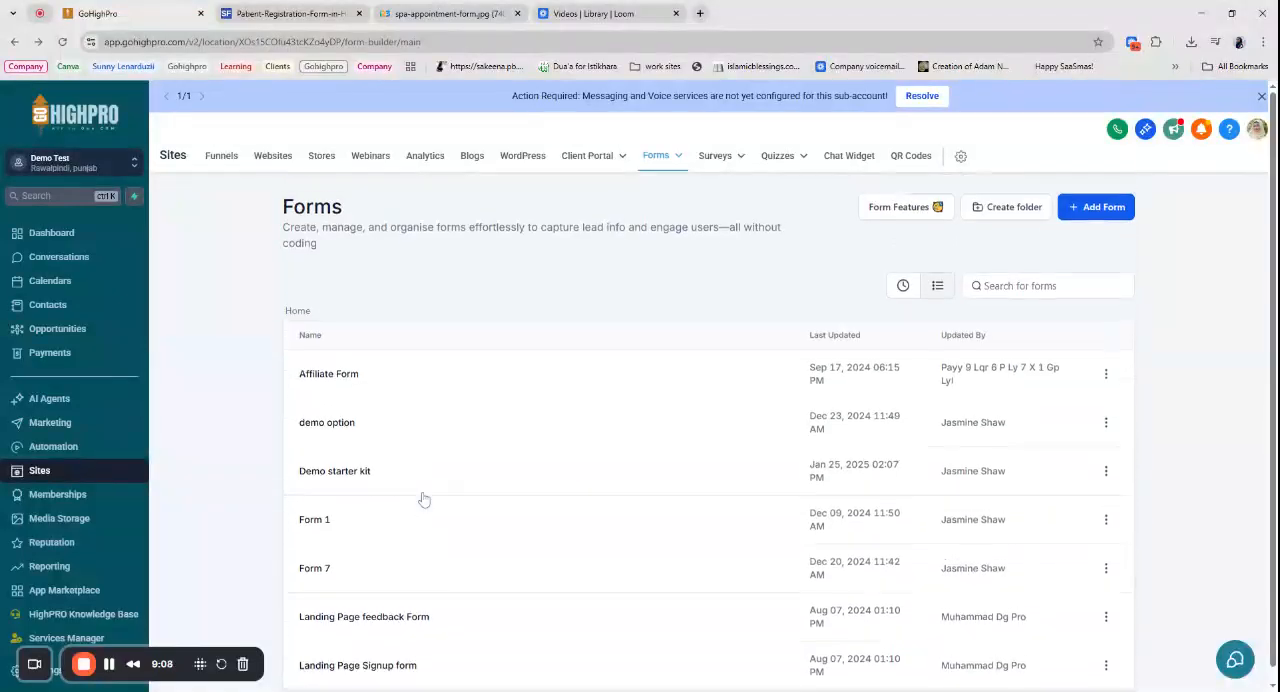
scroll(409, 446, down, 2)
scroll(409, 446, up, 3)
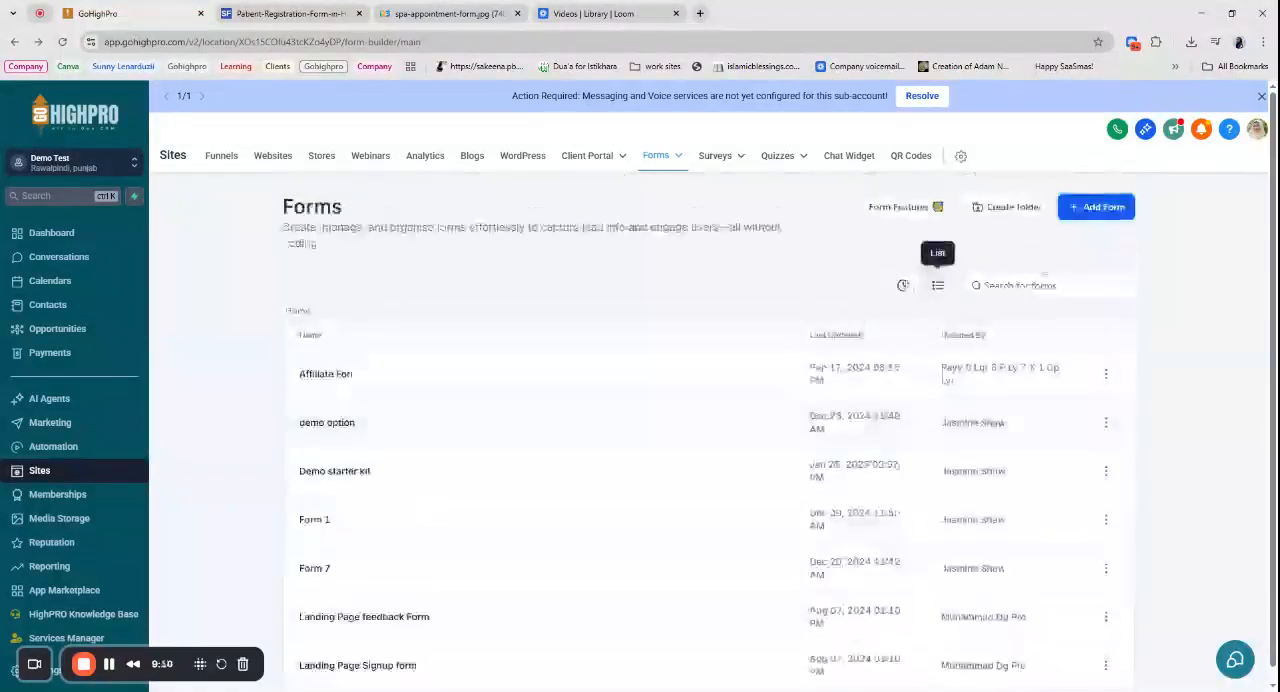
click(908, 286)
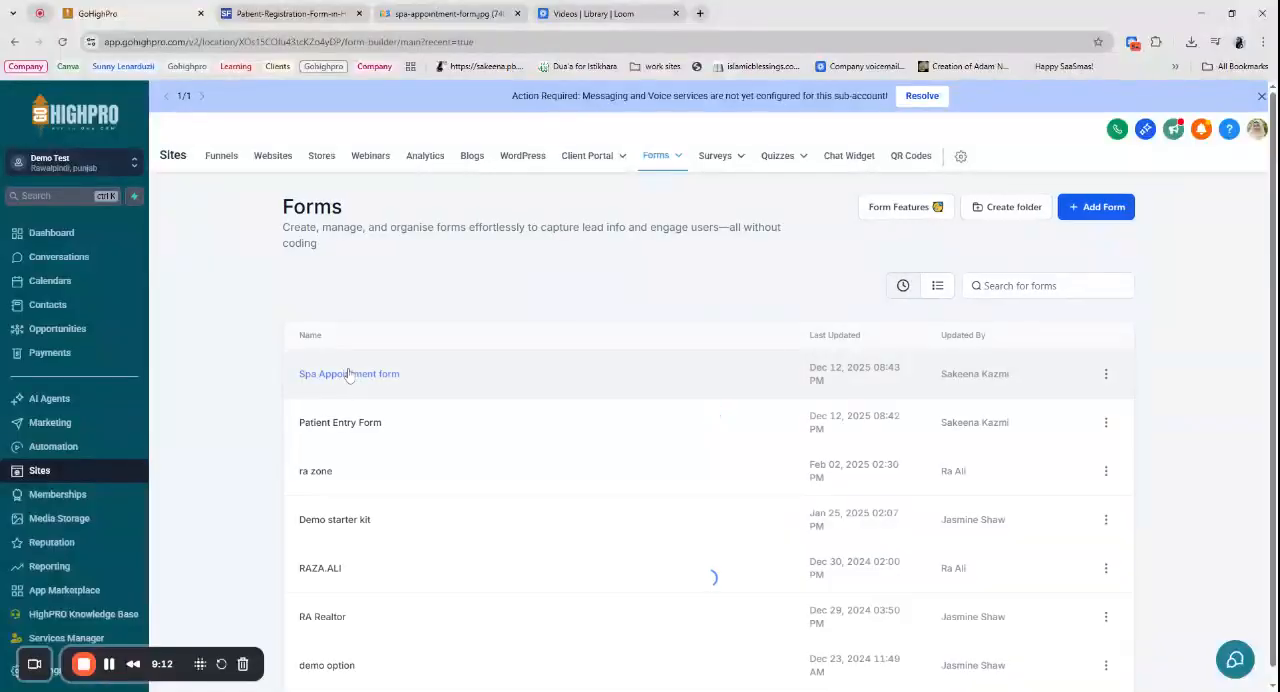
click(350, 375)
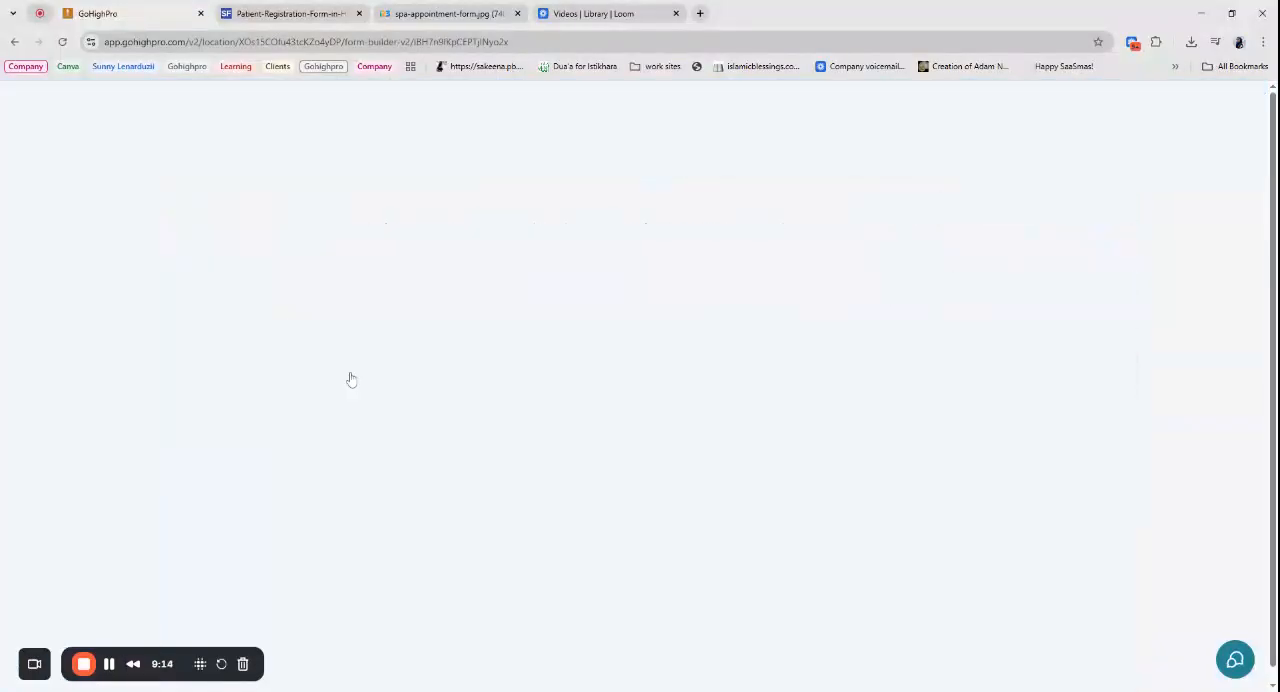
click(477, 10)
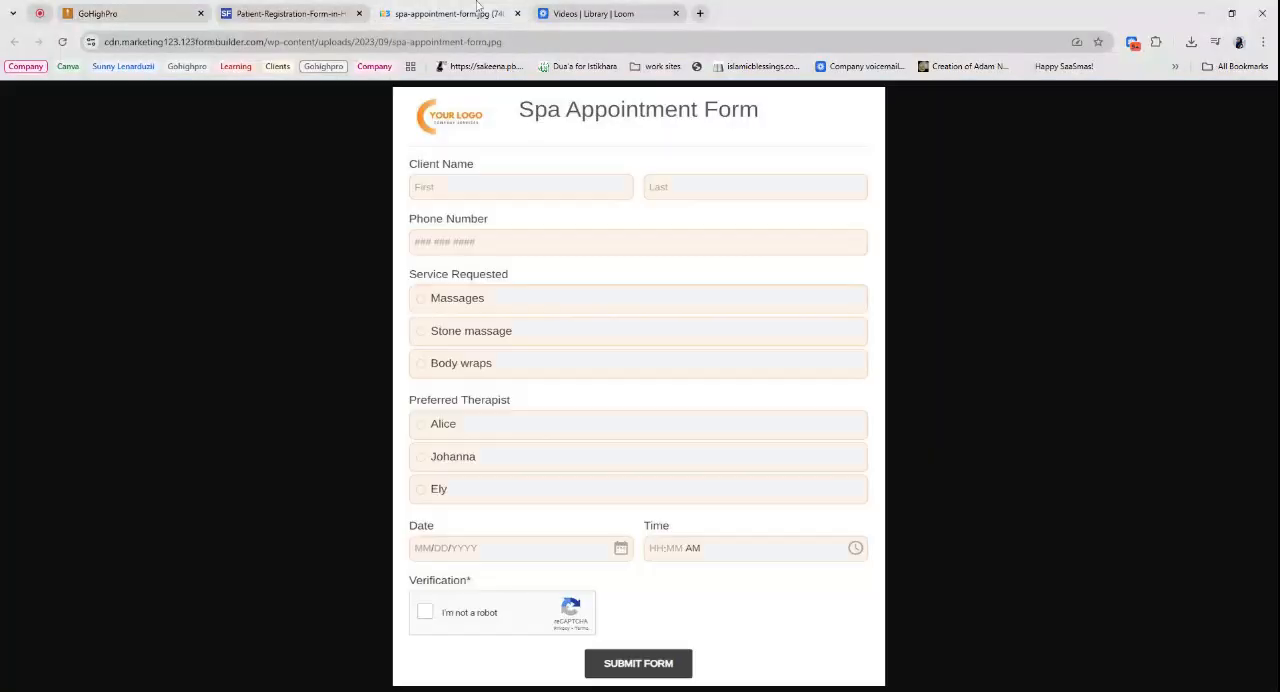
click(151, 6)
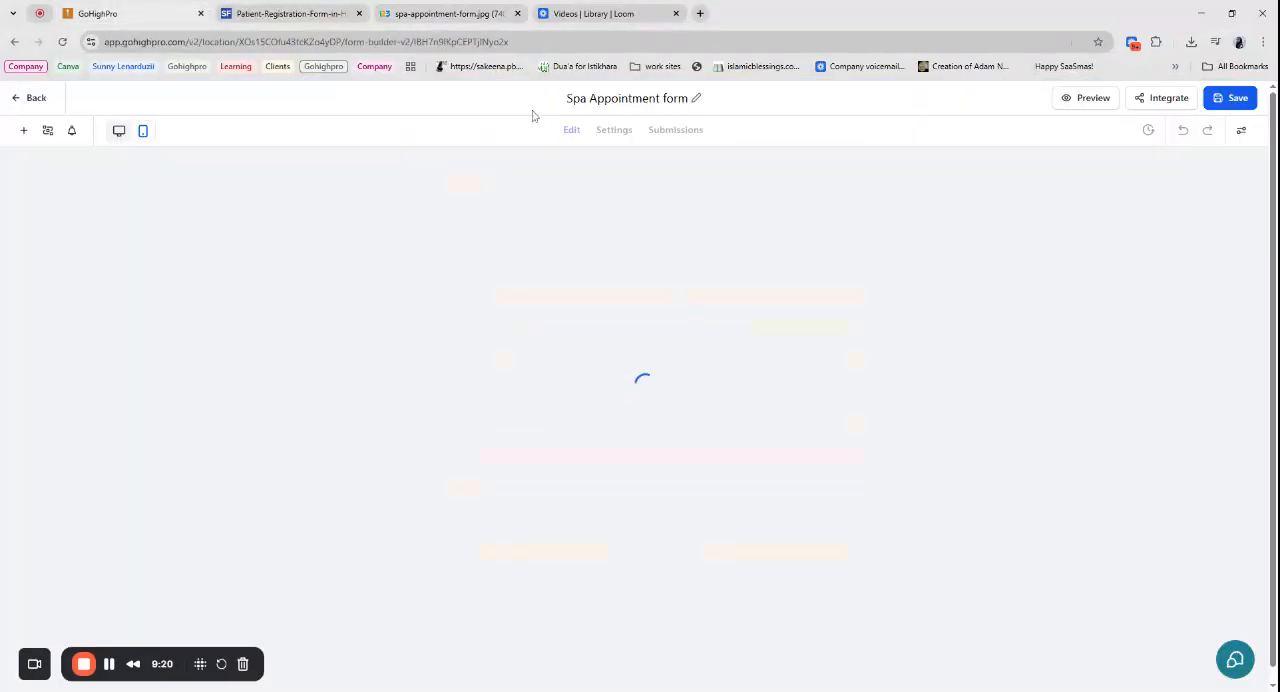
- Set the "Healthcare Clinic" heading to 32px and make it bold
click(653, 214)
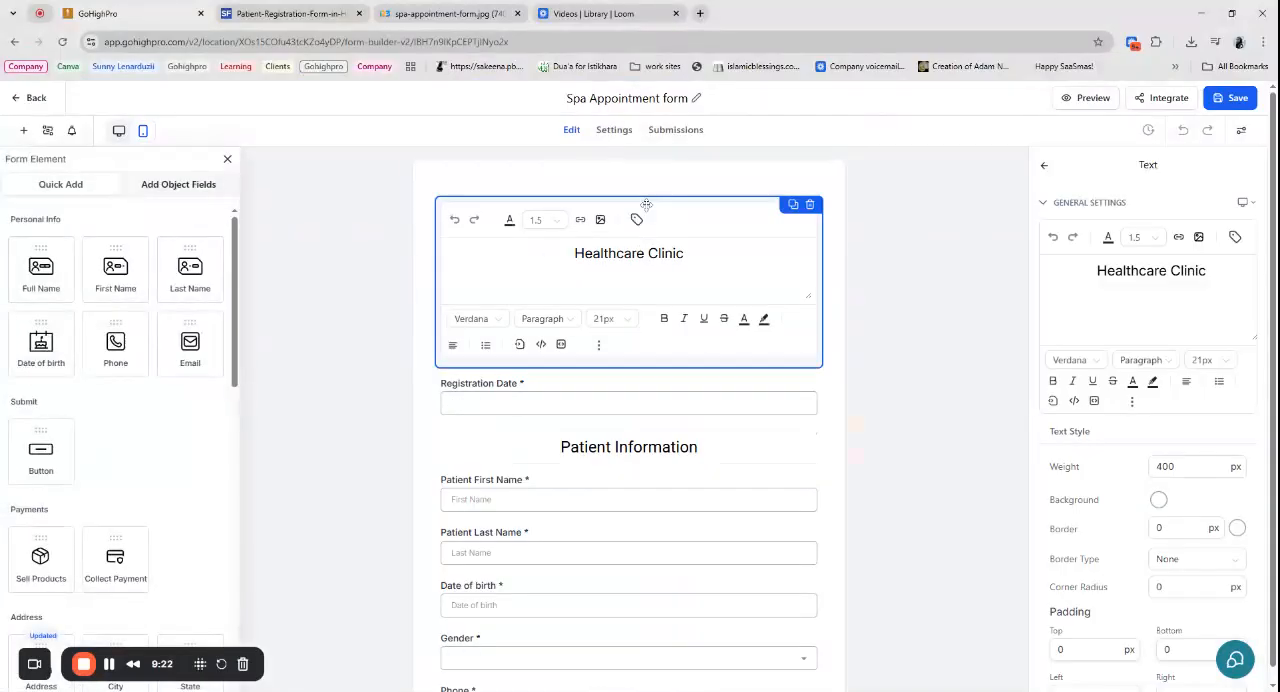
drag(1207, 271, 1097, 271)
click(1202, 360)
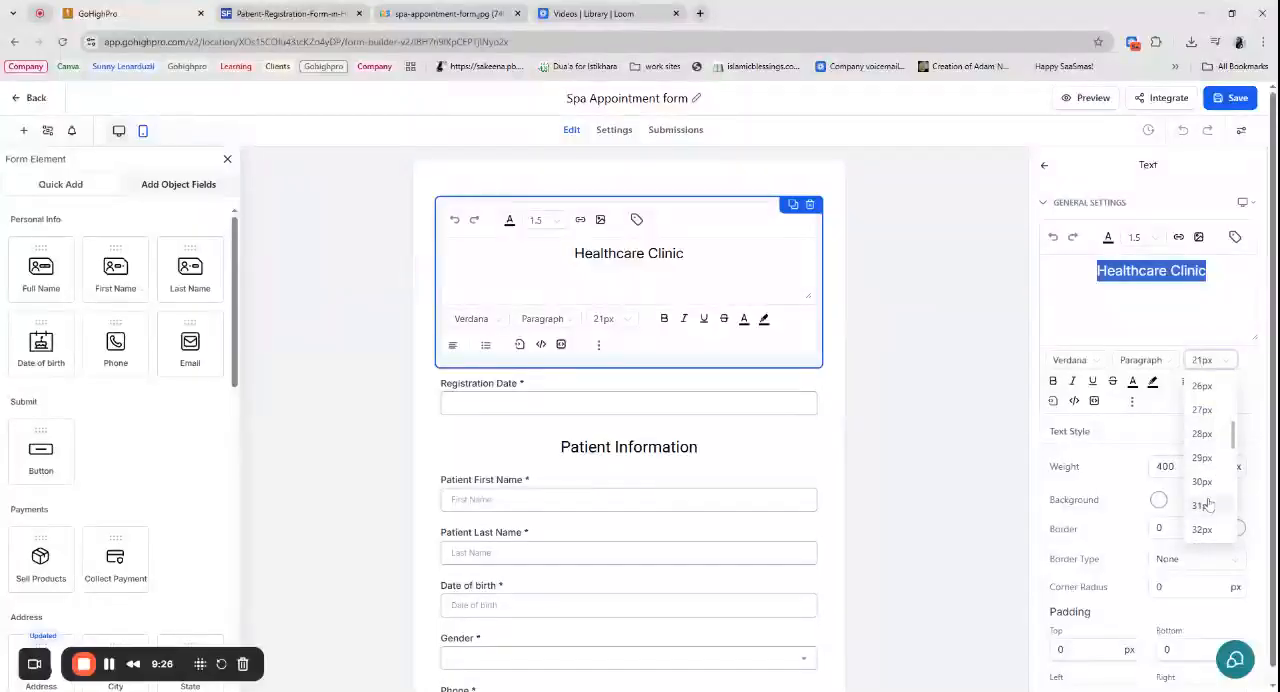
click(1208, 447)
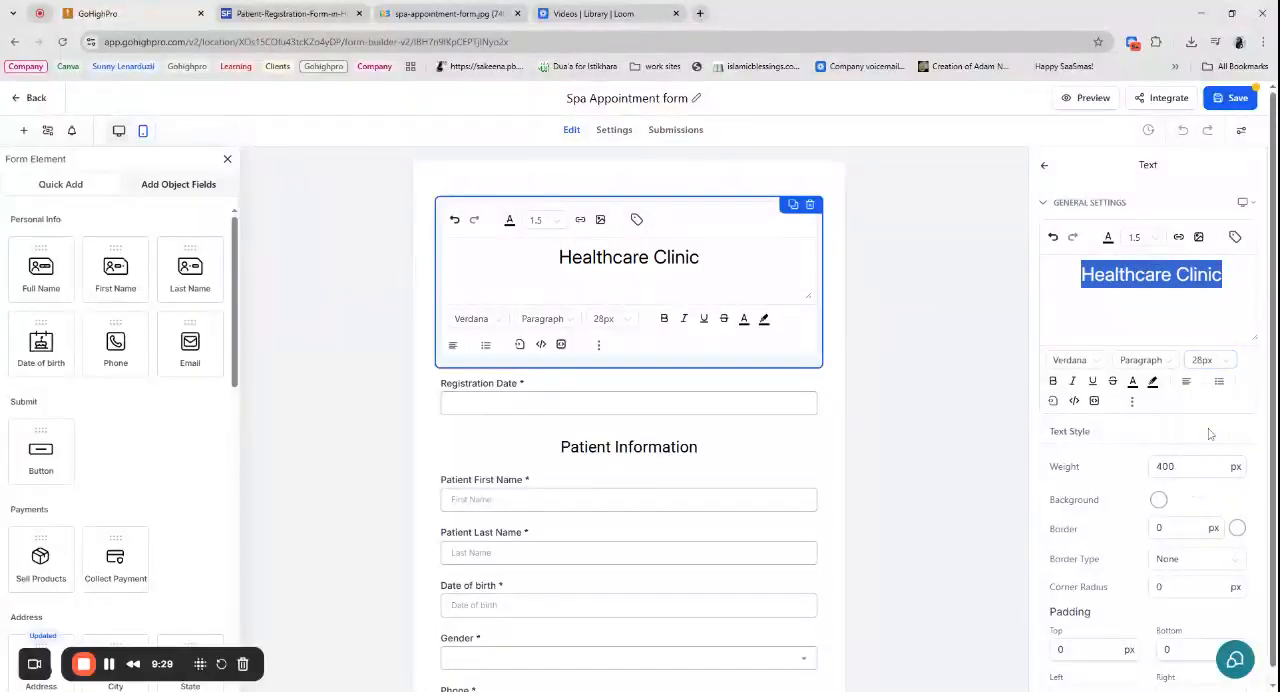
click(1208, 362)
click(1206, 526)
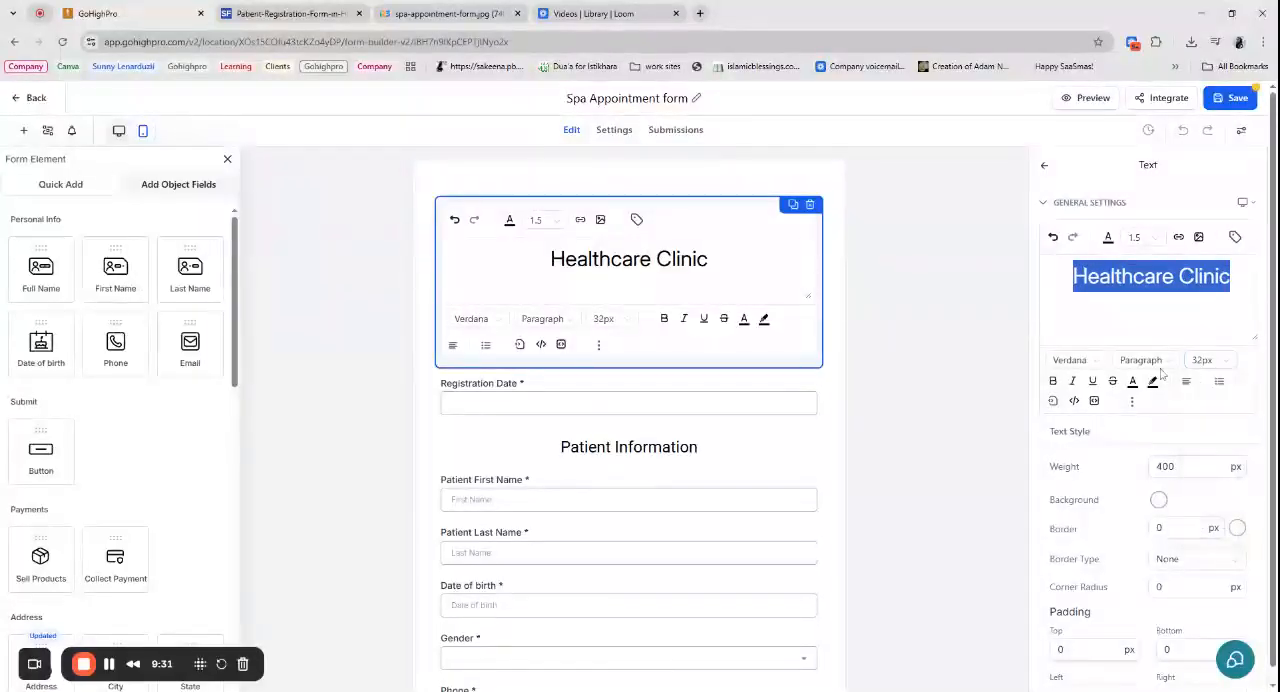
click(1052, 381)
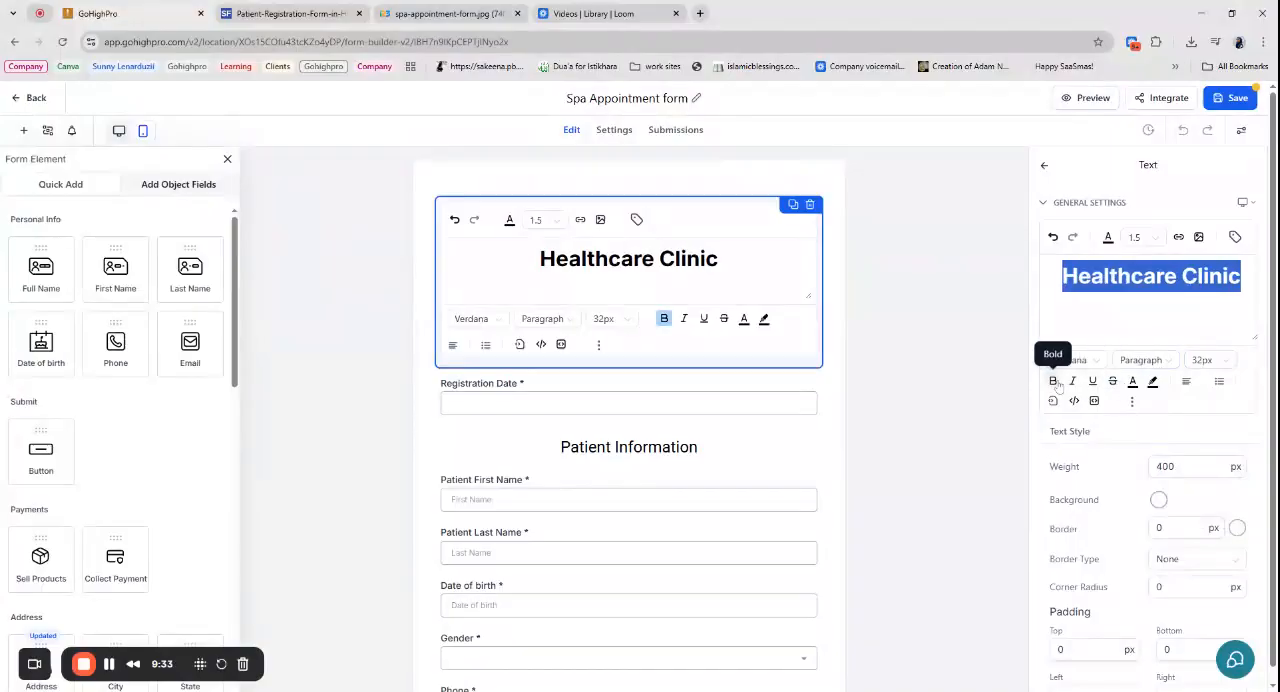
- Replace the "Healthcare Clinic" heading text with "Spa Appointment Form"
drag(718, 259, 540, 259)
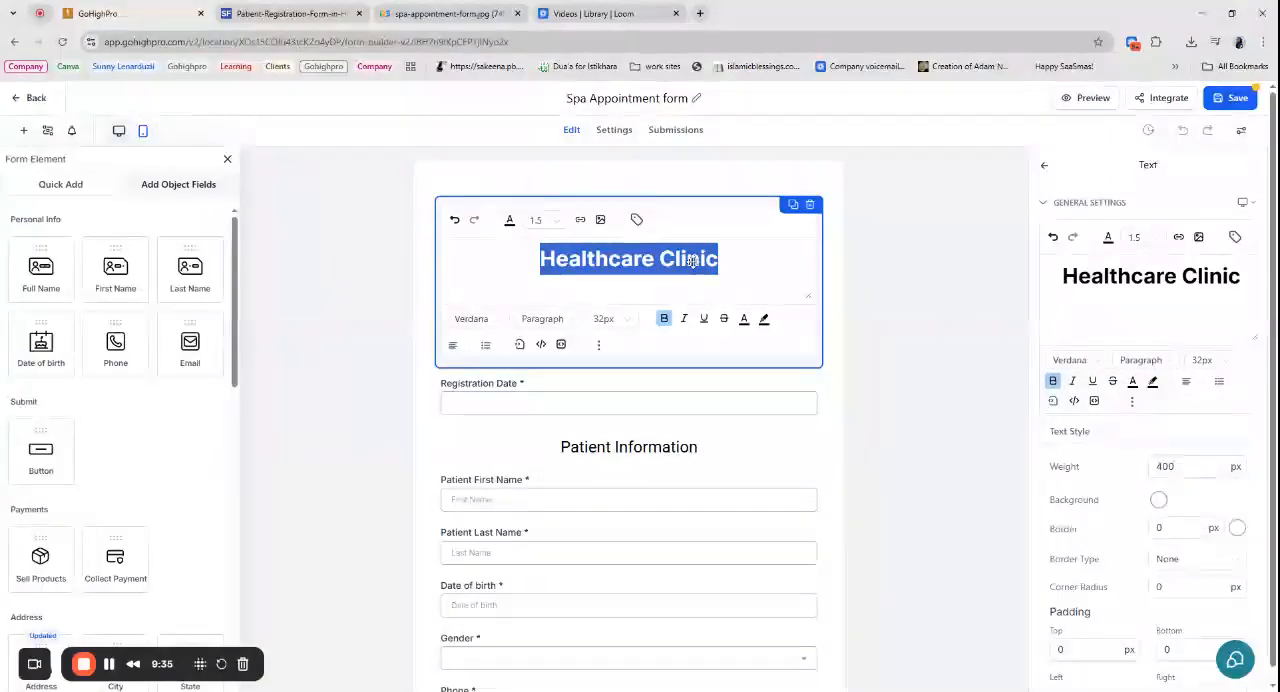
text(Sp)
key(BackSpace)
text(PA)
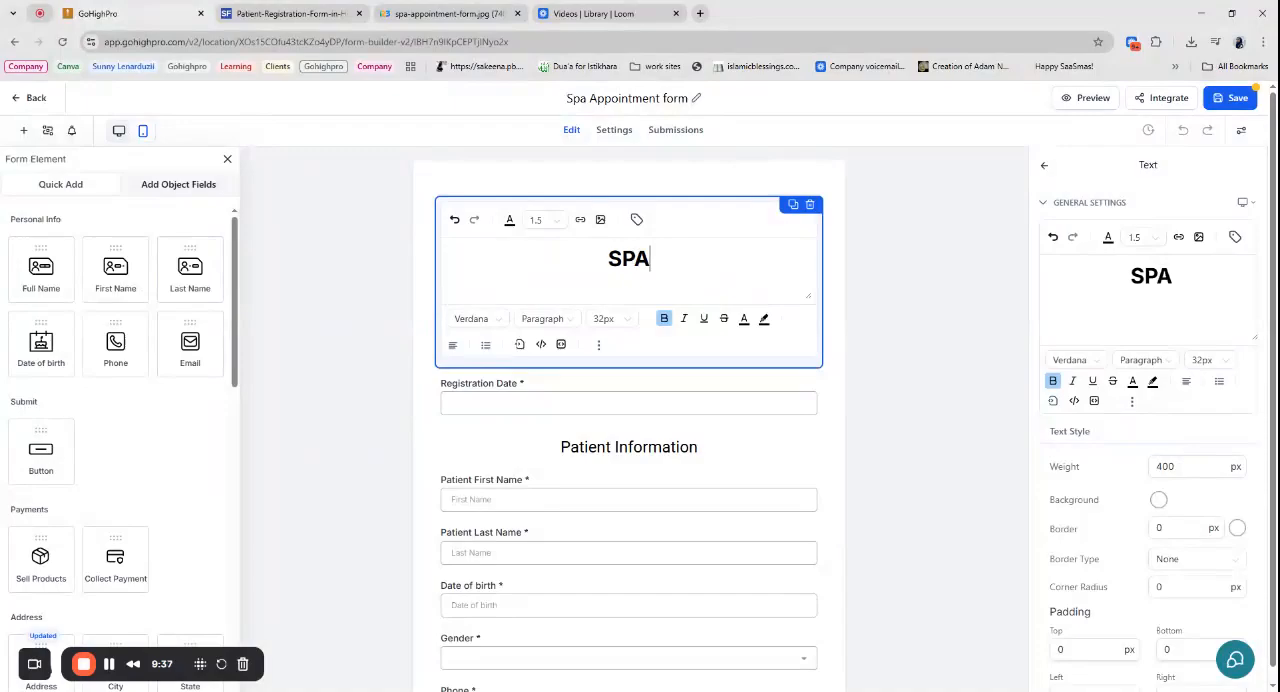
key(BackSpace)
key(BackSpace)
text(p)
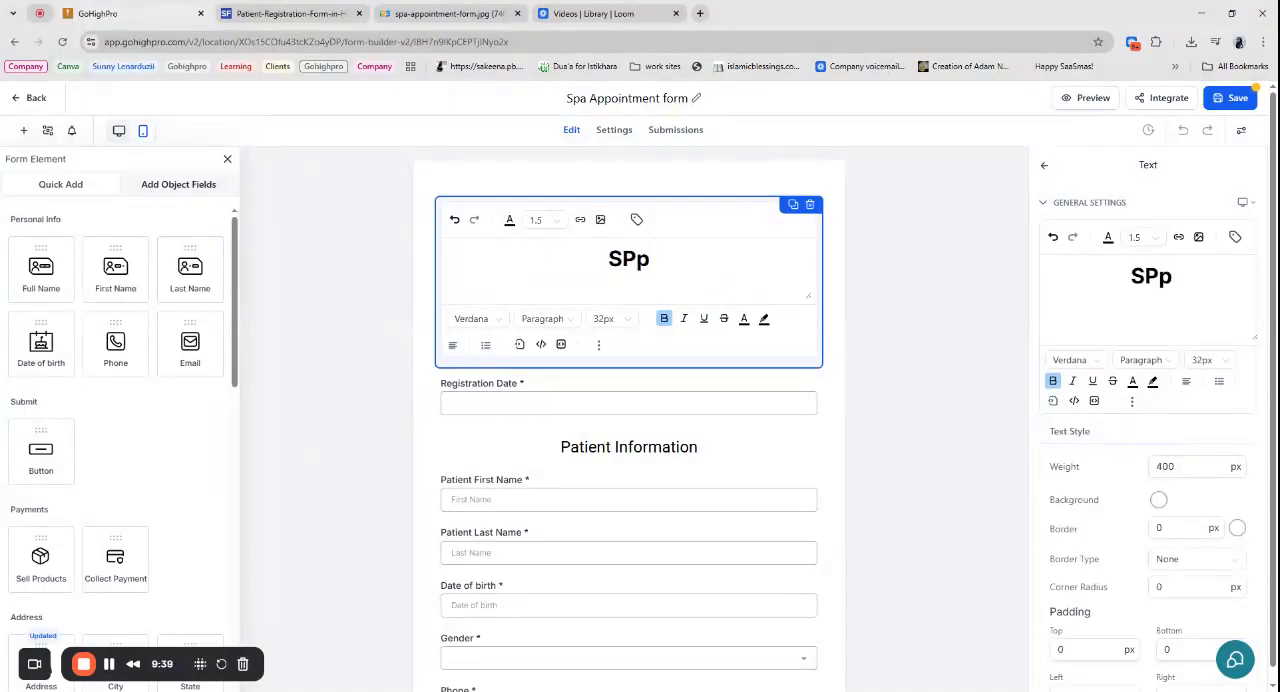
key(BackSpace)
key(BackSpace)
text(pa A)
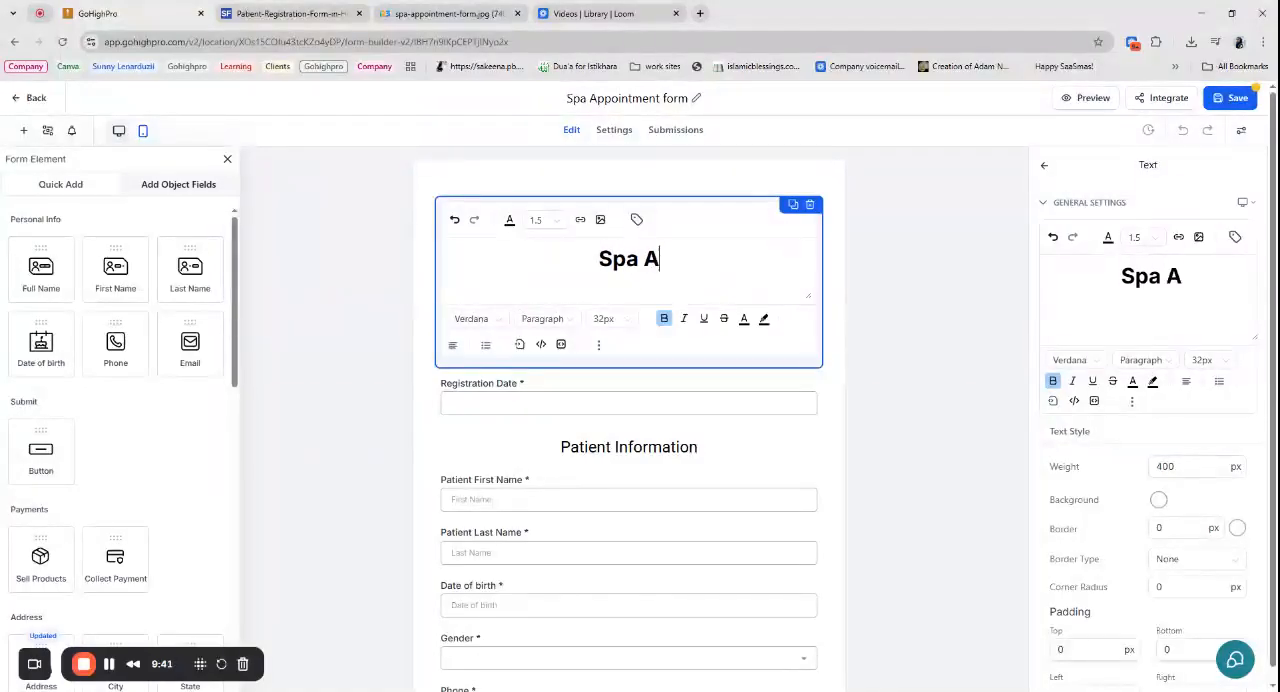
text(ppointment Form)
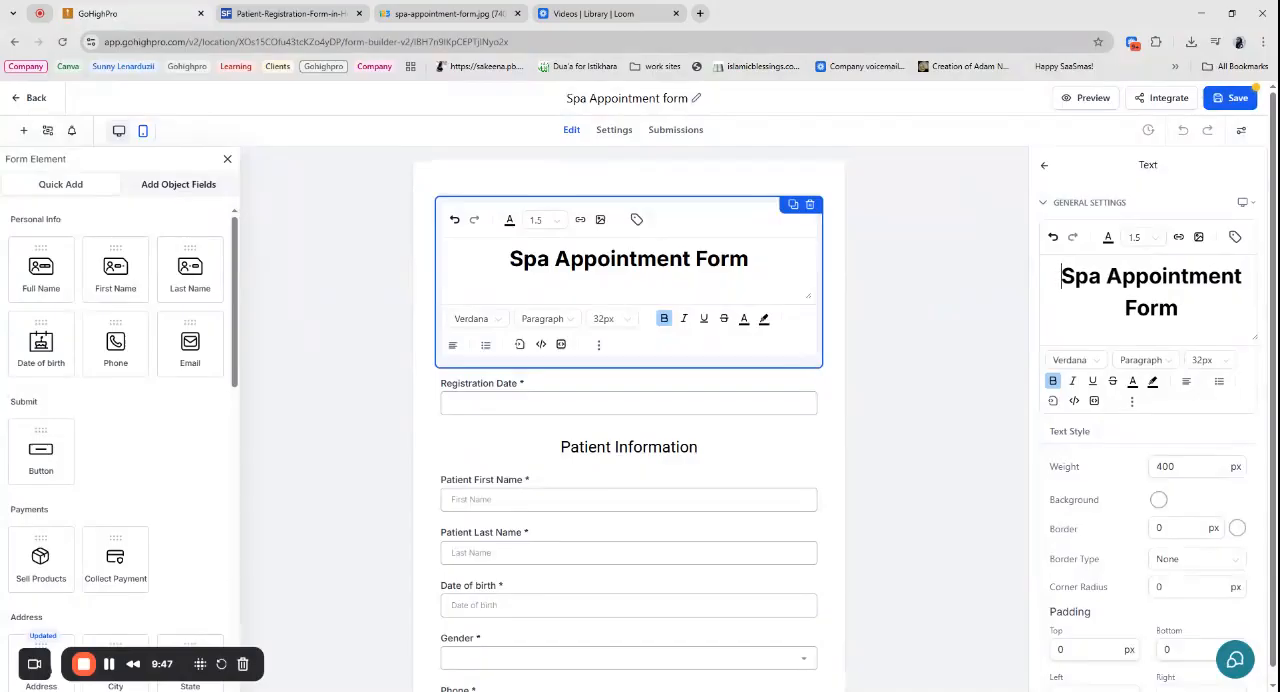
click(435, 181)
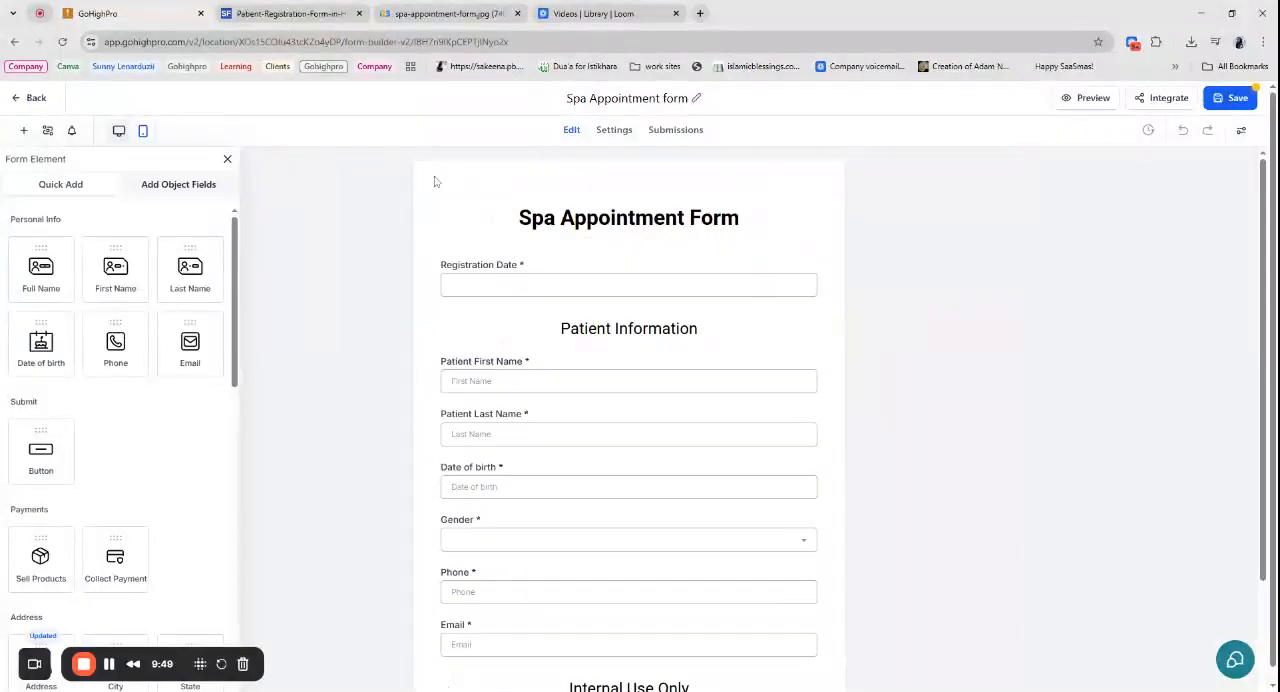
- Change the text colour of the "Spa Appointment Form" heading to the magenta #CA33C8
click(664, 219)
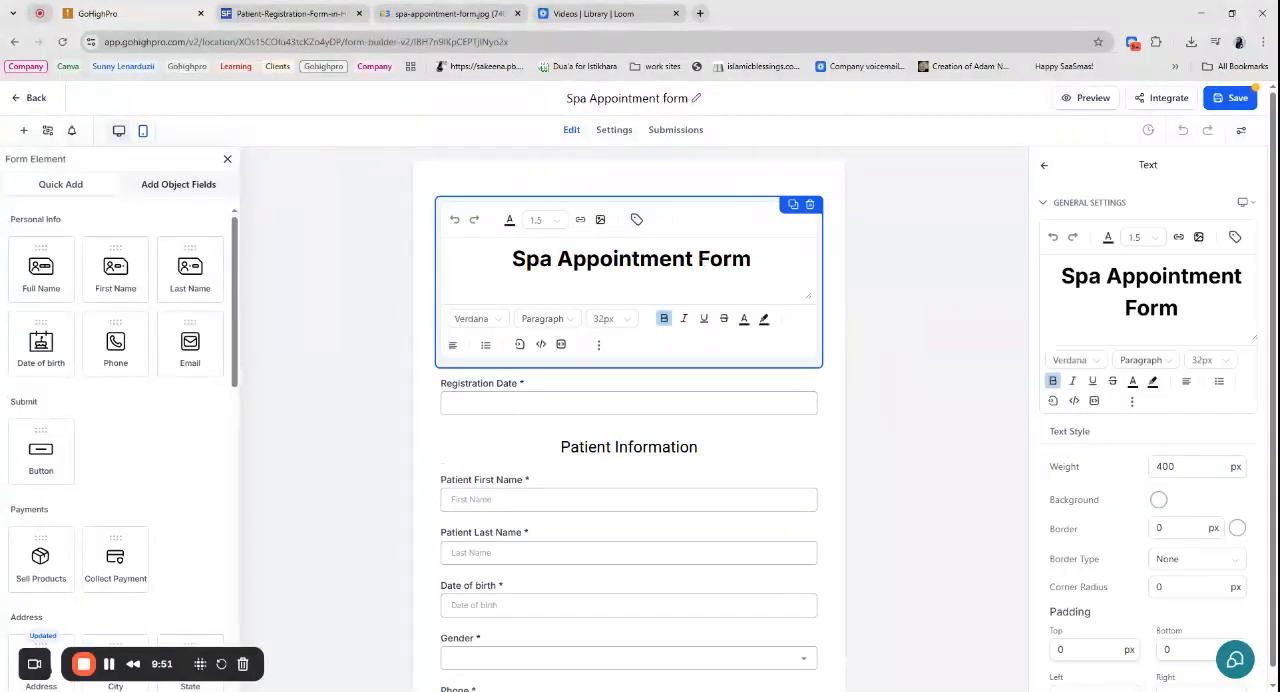
drag(1178, 308, 1108, 256)
click(1108, 237)
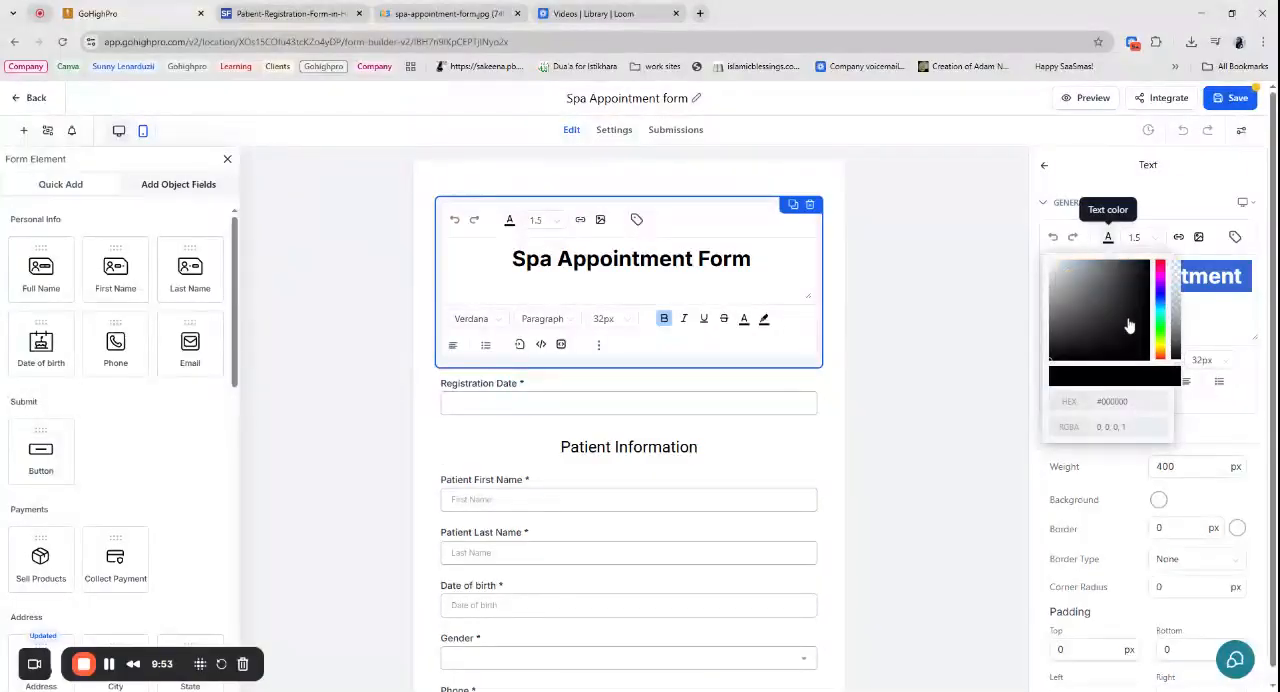
click(1161, 318)
mouse_move(1163, 318)
mouse_down()
mouse_move(1161, 302)
mouse_move(1107, 295)
mouse_move(1163, 300)
mouse_move(1165, 284)
mouse_move(1123, 281)
mouse_up()
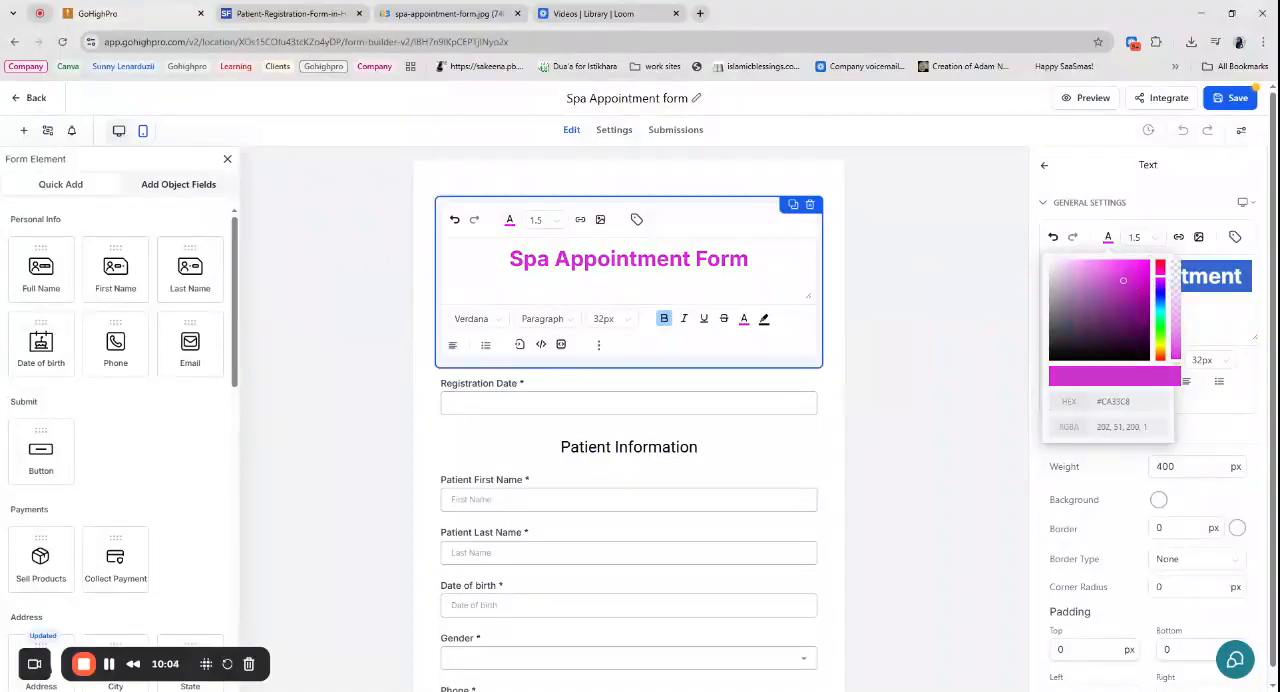
- Change the "Patient Information" heading to "Client Information"
click(515, 382)
click(1110, 282)
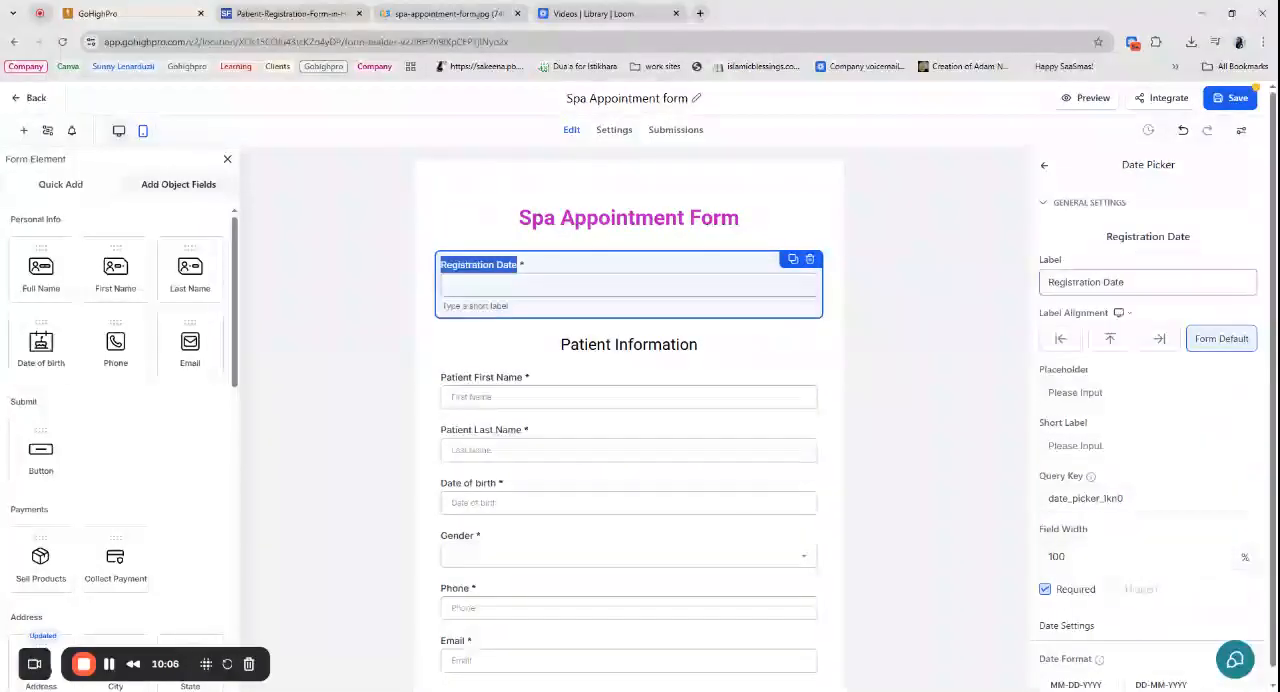
key(ctrl+a)
click(656, 341)
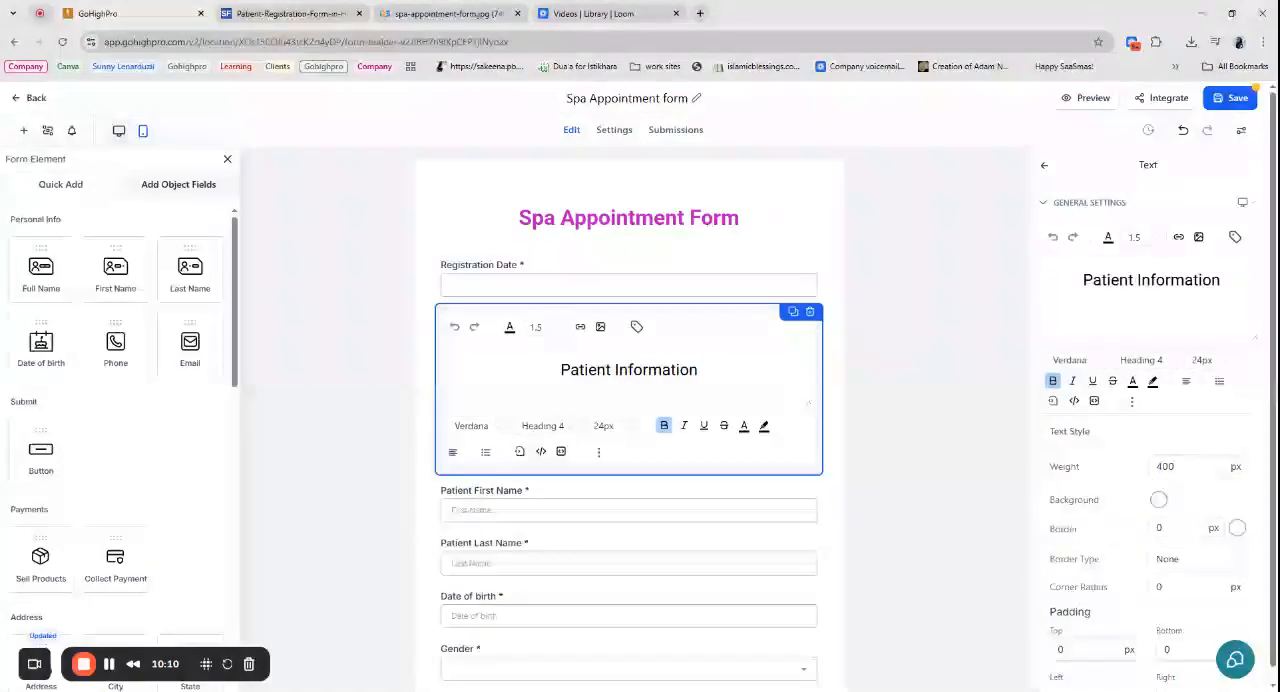
drag(1133, 281, 1083, 281)
text(Client)
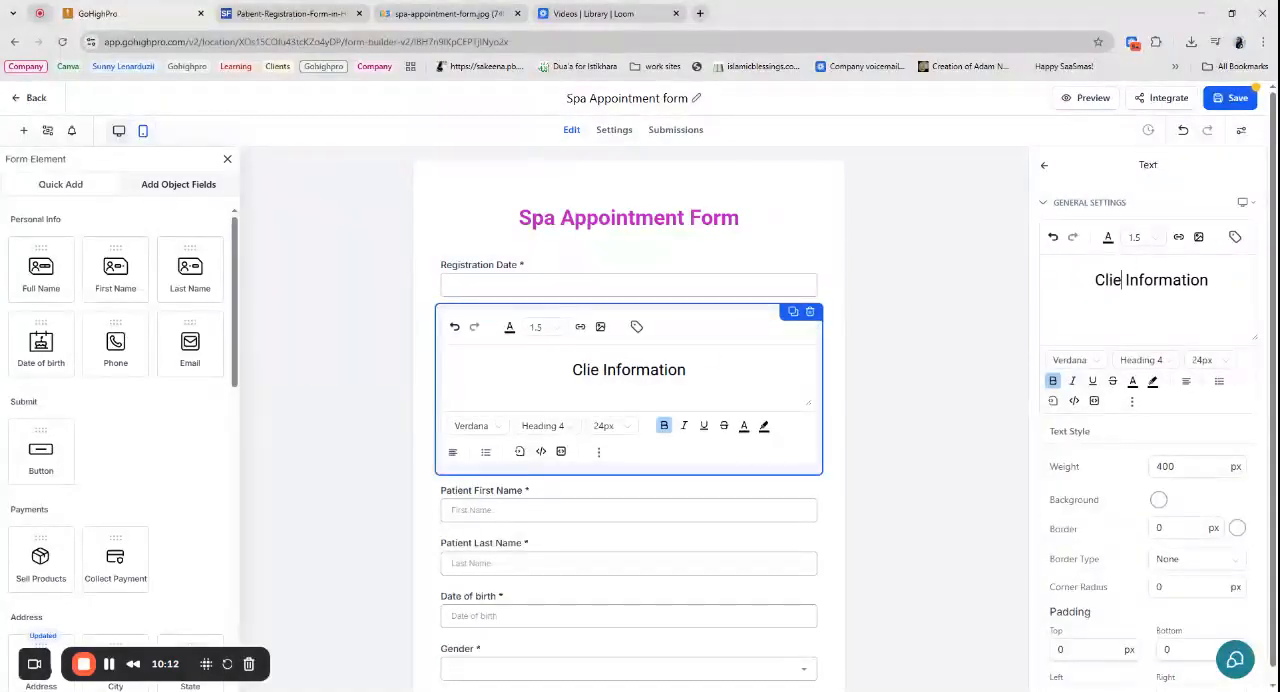
- Shorten the label of the "Patient First Name" field to "First Name"
click(471, 510)
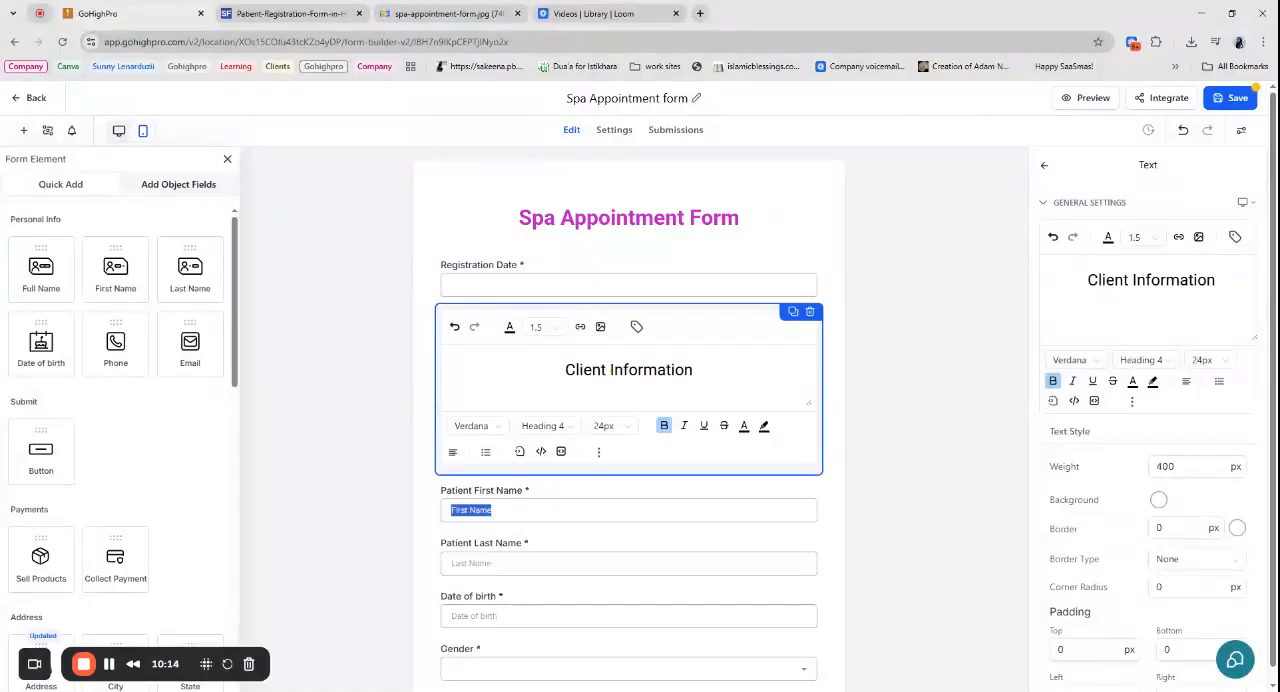
double_click(1065, 248)
key(BackSpace)
- Delete the patient last name and first name fields from the form
click(703, 418)
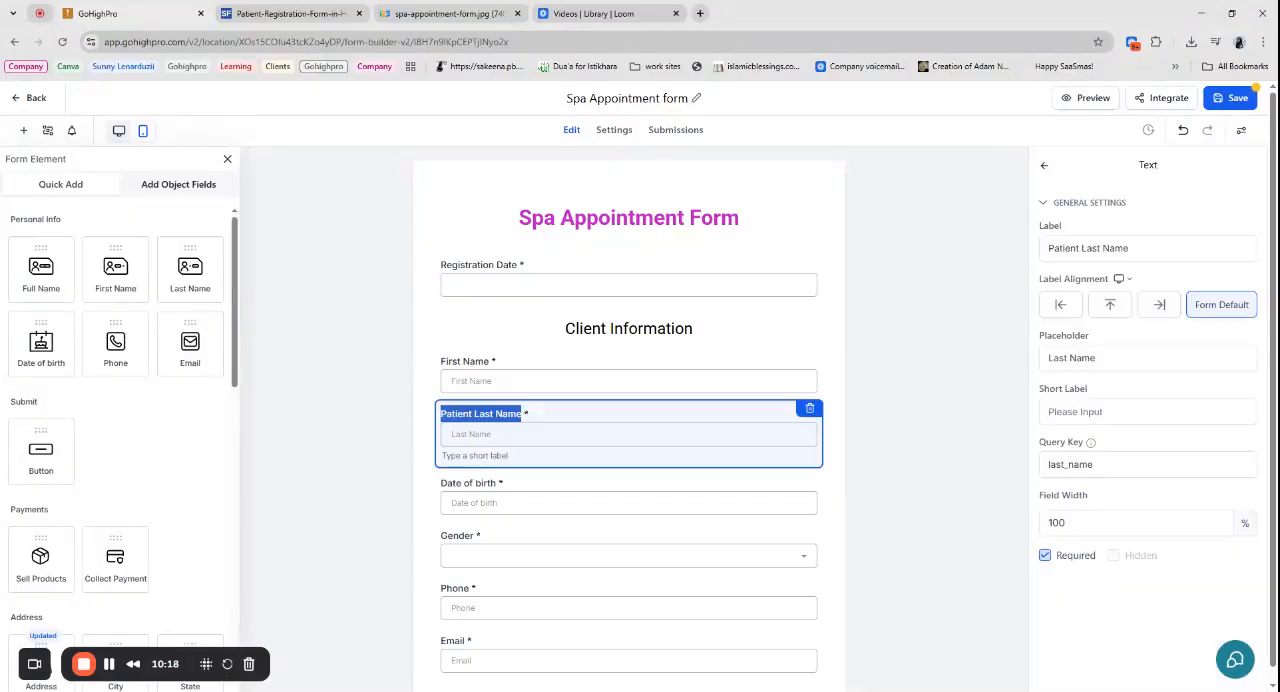
click(809, 408)
click(548, 368)
click(809, 357)
- Add a Full Name field under the "Client Information" heading and label it "Client Name"
drag(72, 285, 540, 370)
drag(1097, 248, 1044, 248)
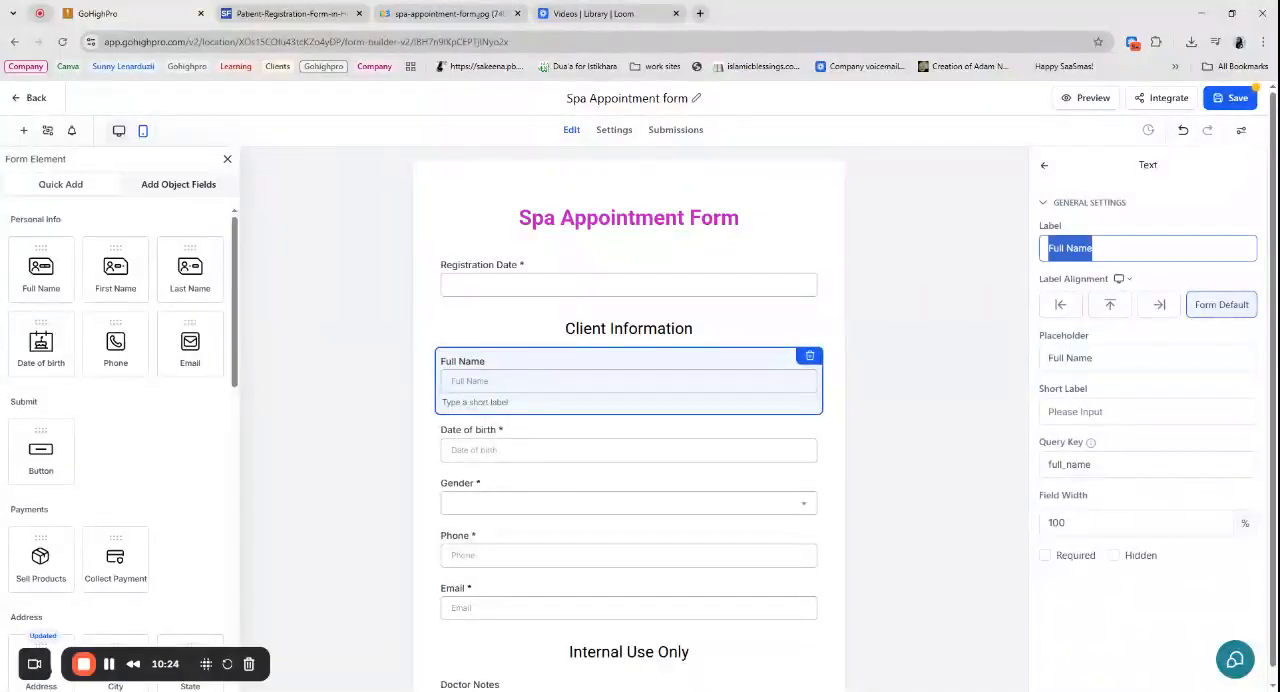
text(Client Name)
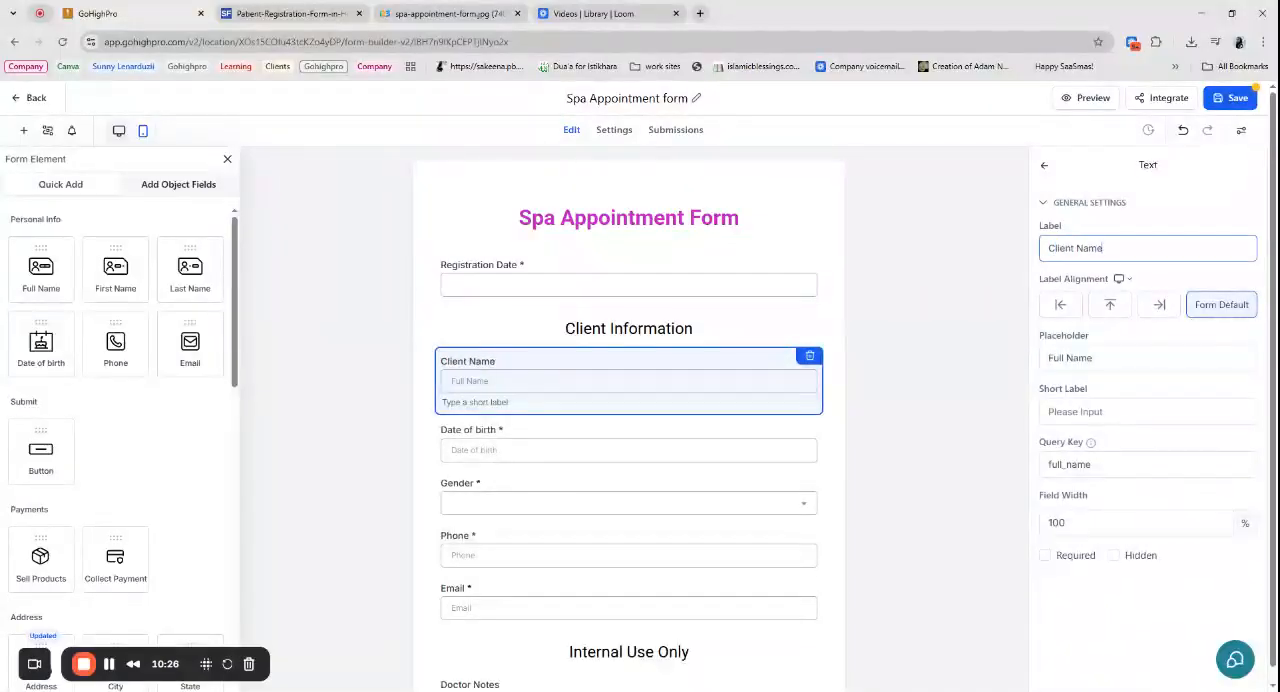
- Delete the Date of birth field from the form
click(480, 435)
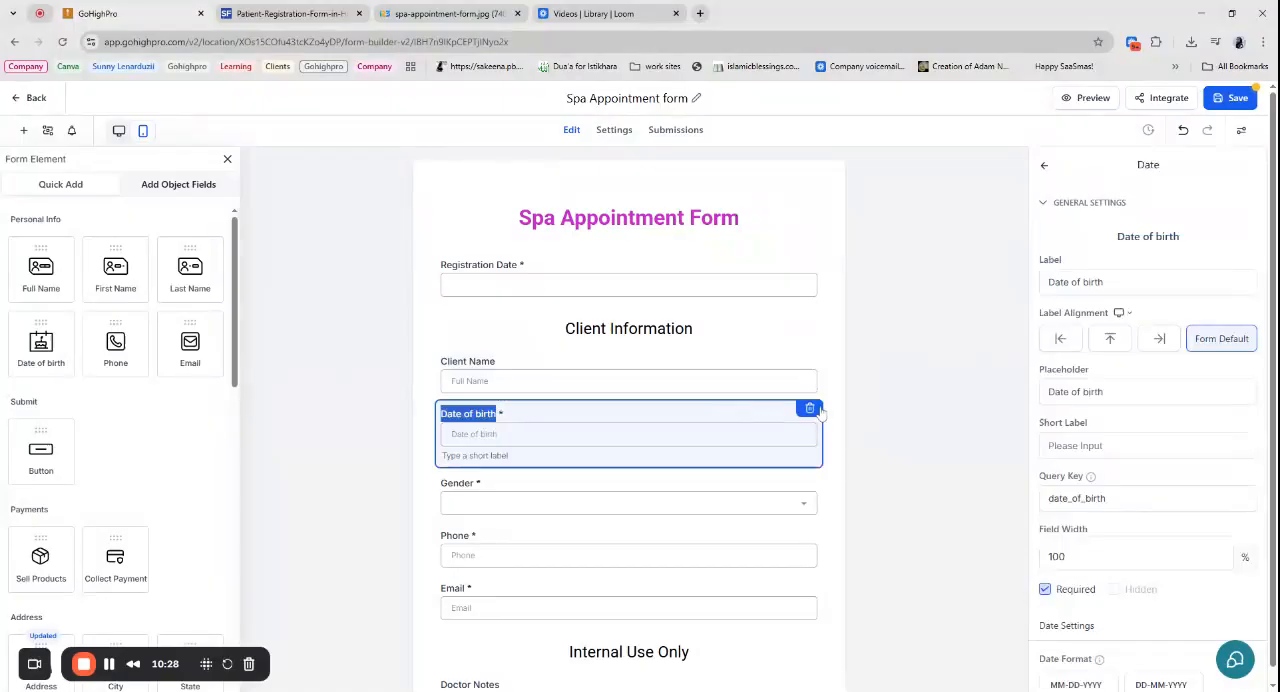
click(815, 408)
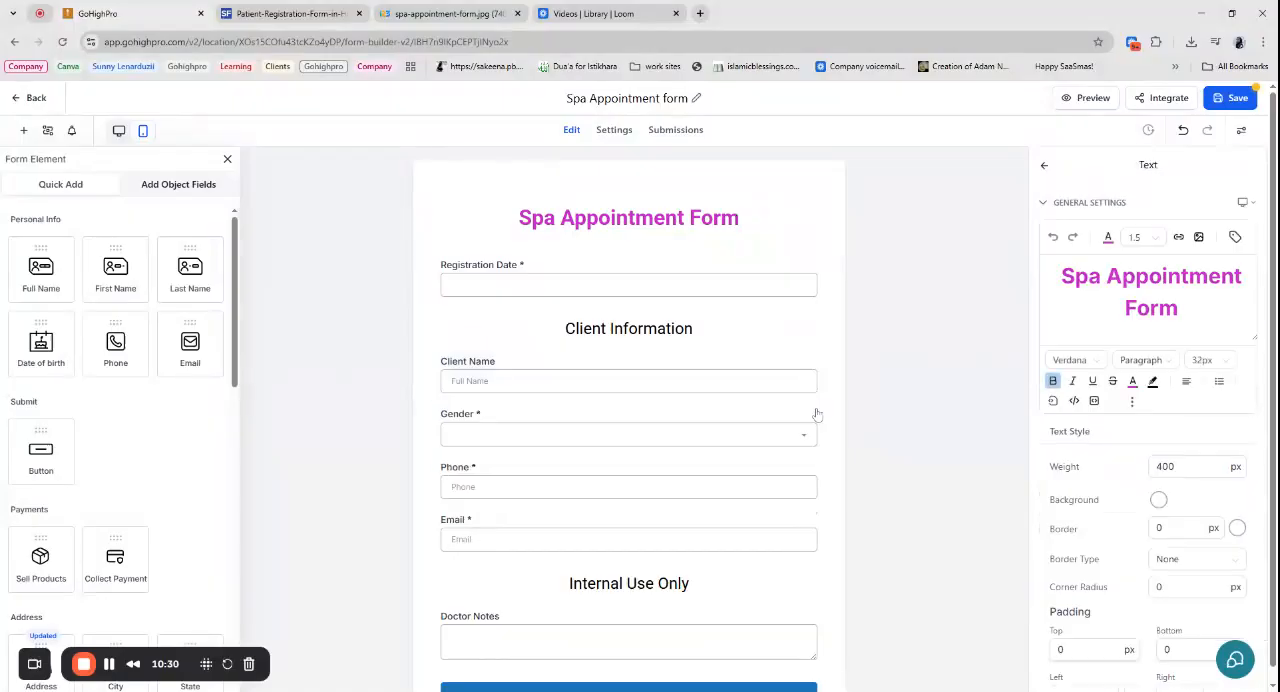
click(563, 419)
click(916, 360)
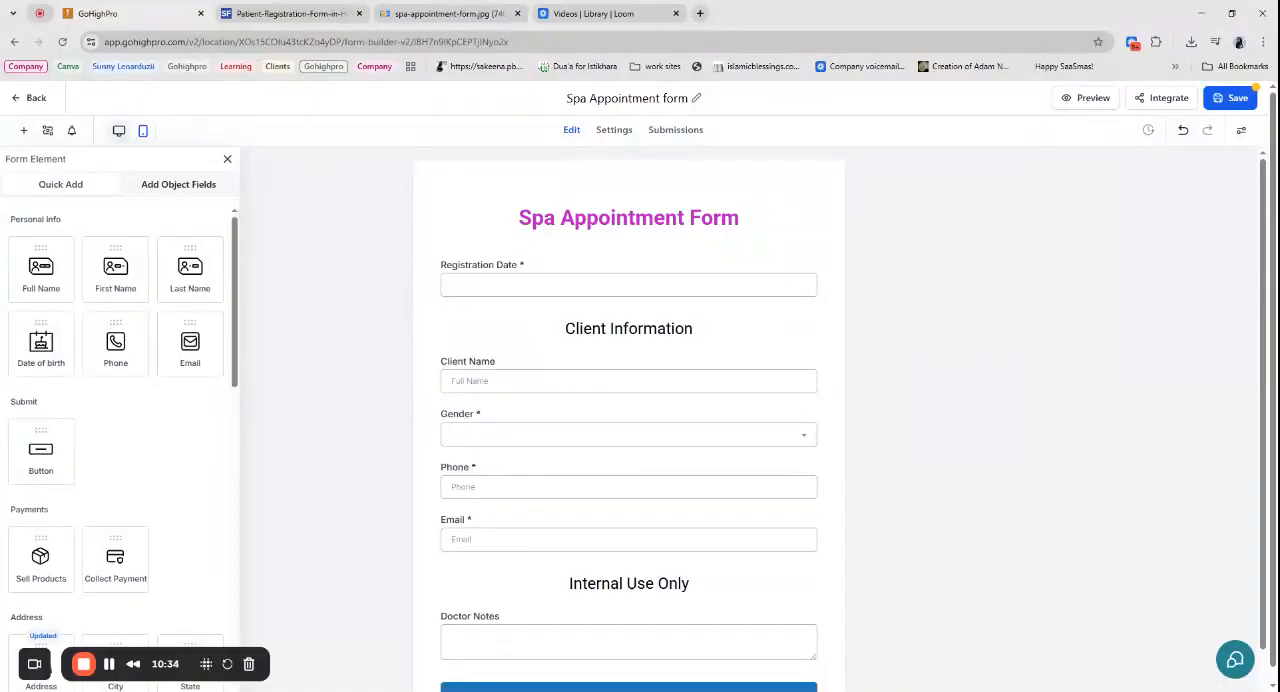
- Close the sample patient registration form and check the sample spa appointment form for fields still missing from the form
scroll(90, 480, down, 4)
scroll(94, 491, up, 4)
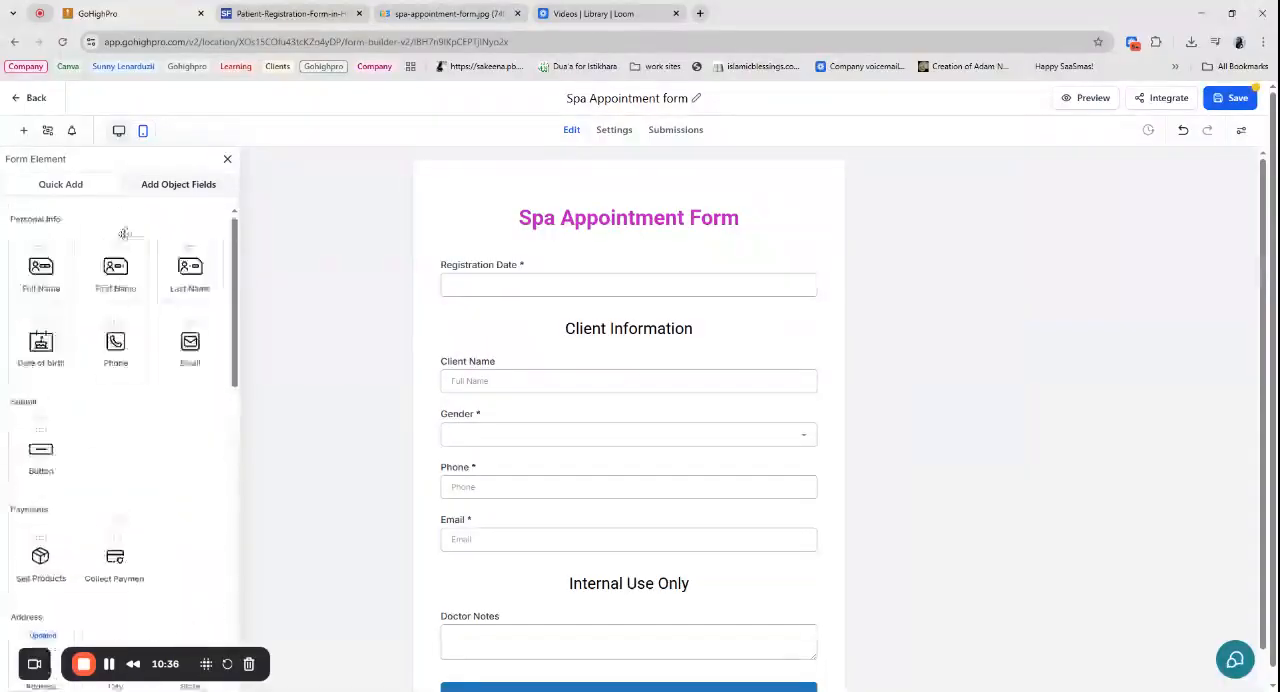
click(178, 184)
click(290, 13)
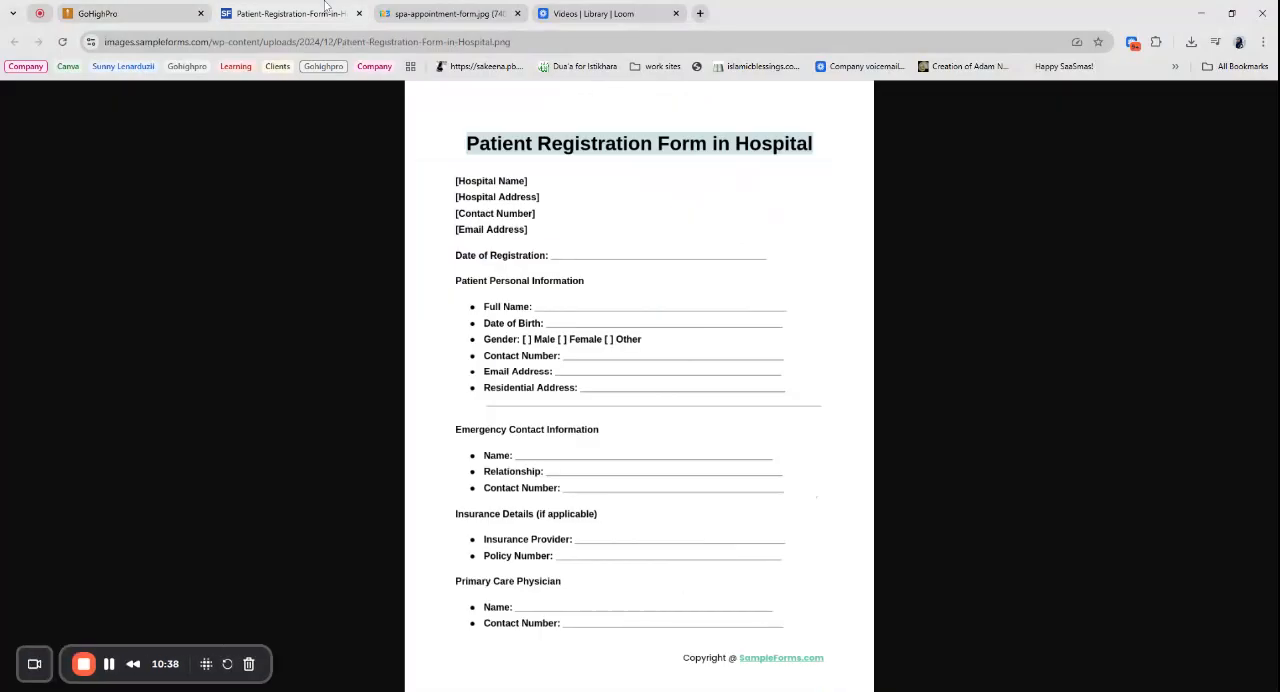
click(407, 6)
click(359, 13)
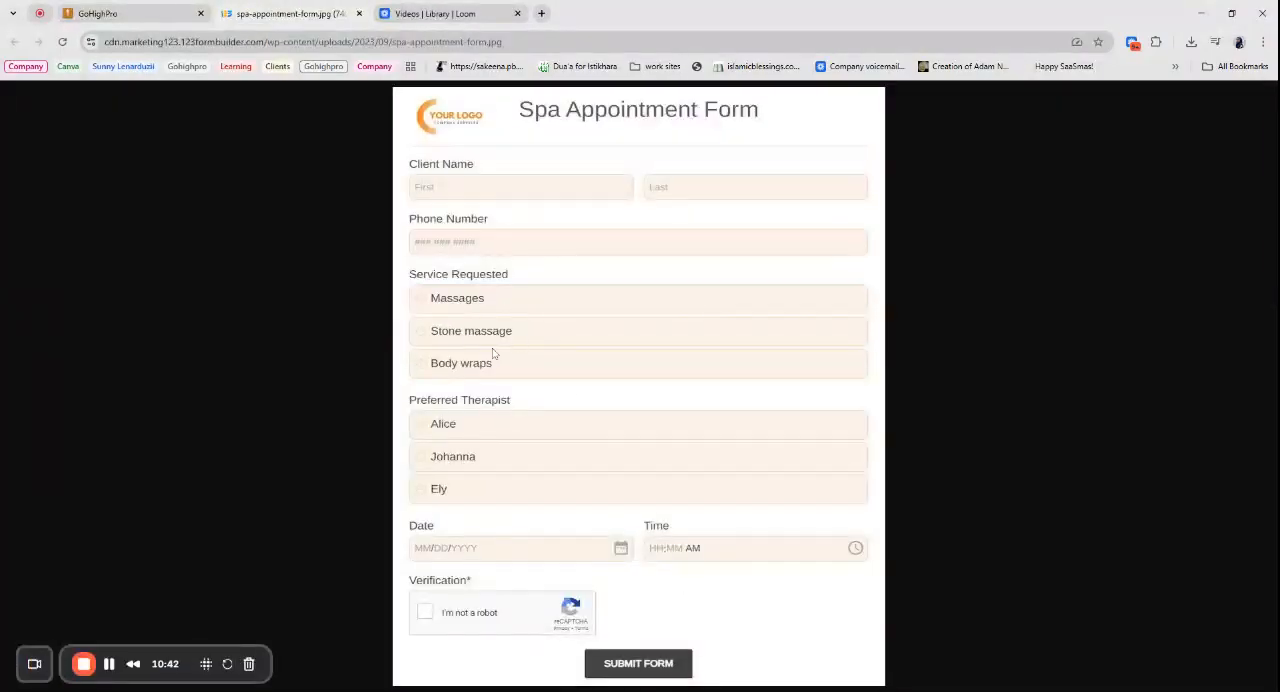
click(145, 8)
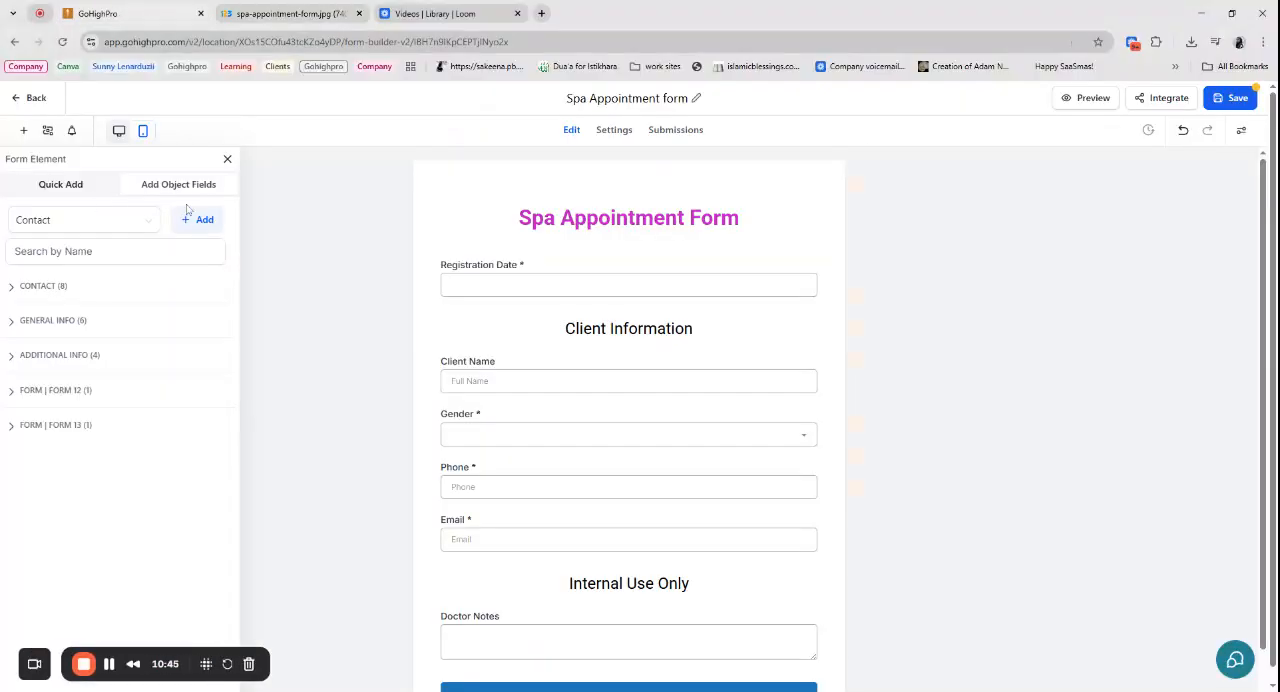
- Start a new Radio Select custom field for contacts named "Services Interested in:" in the General Info group
click(197, 219)
click(556, 405)
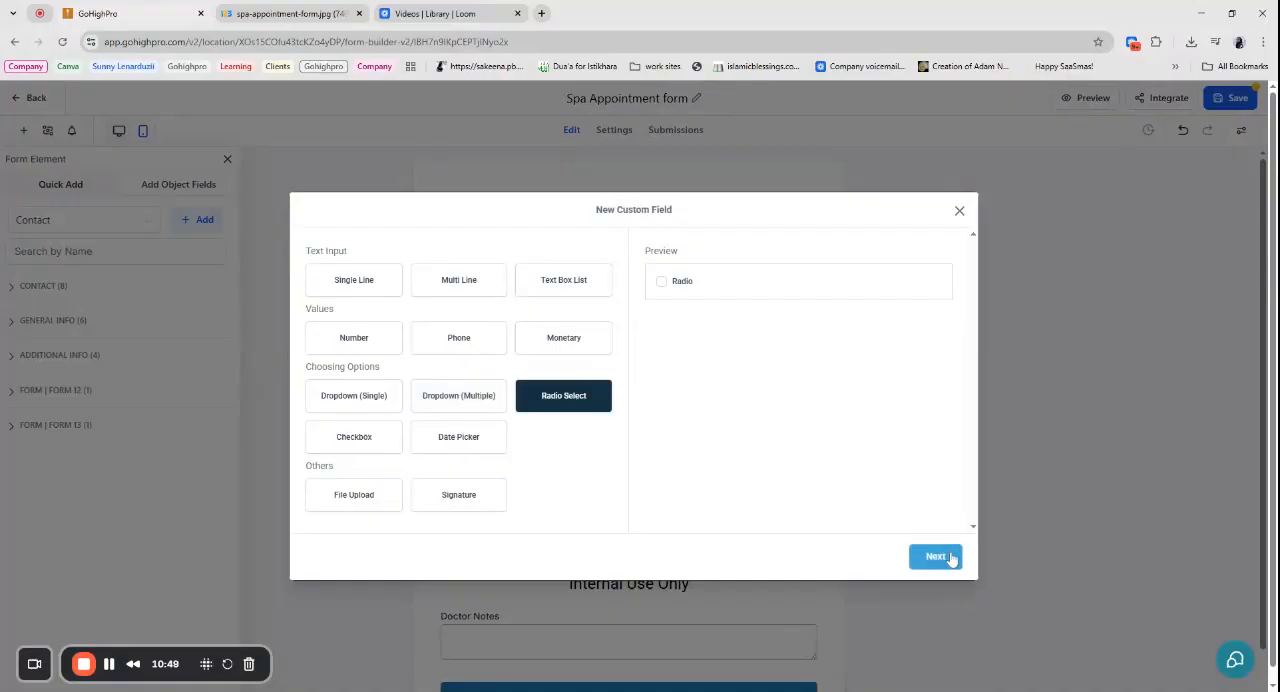
click(935, 556)
text(Services Interested in:)
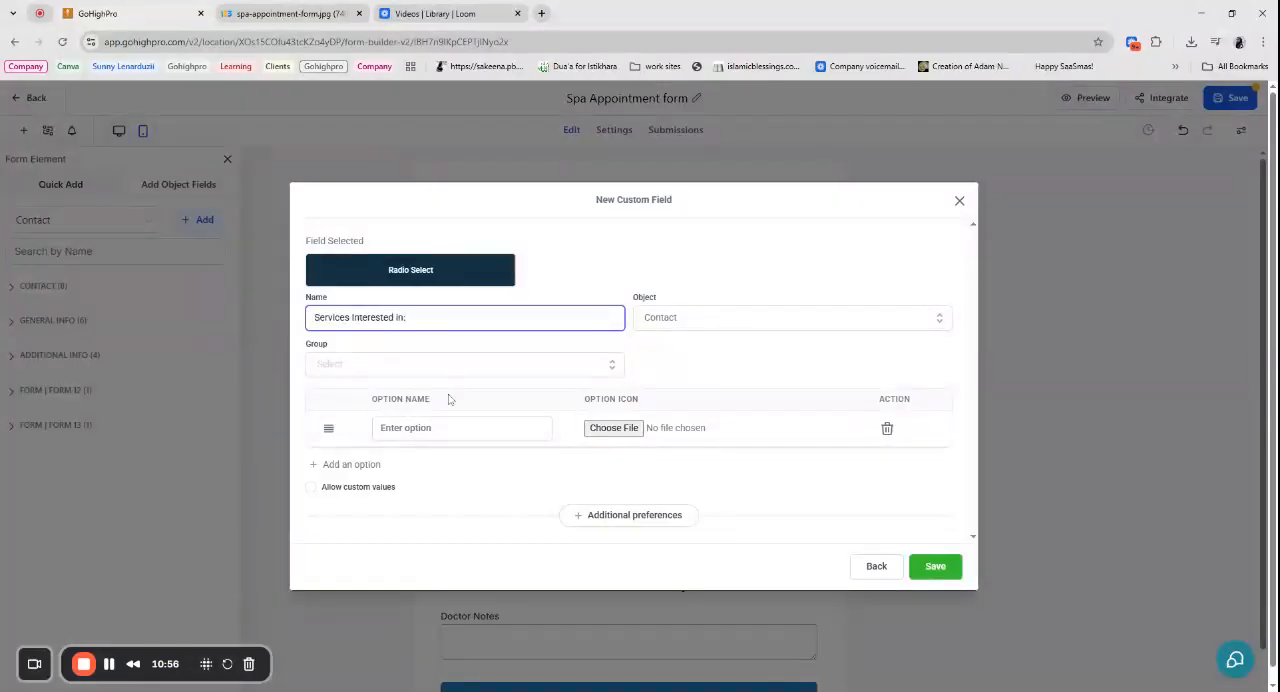
click(446, 365)
click(450, 414)
- Give the radio field the options Massages, Stone Massage and Body Wrap, using the sample spa form as reference, and save it
click(452, 425)
text(Massages)
click(351, 464)
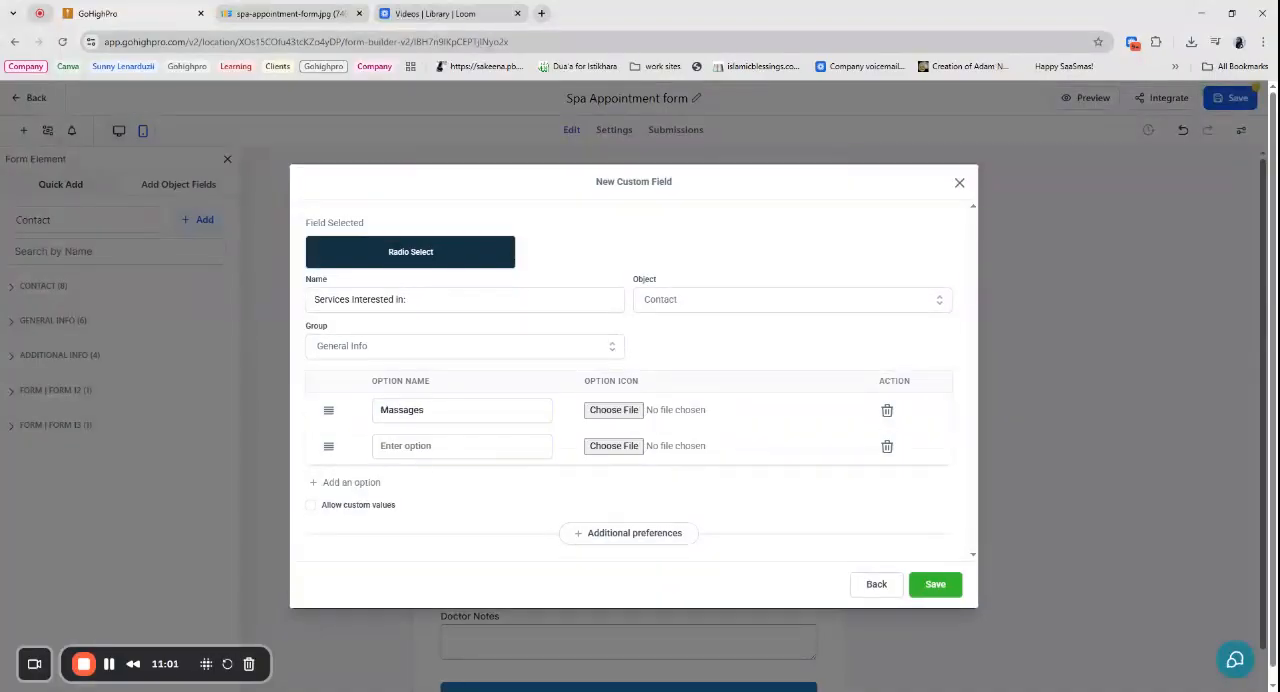
click(288, 13)
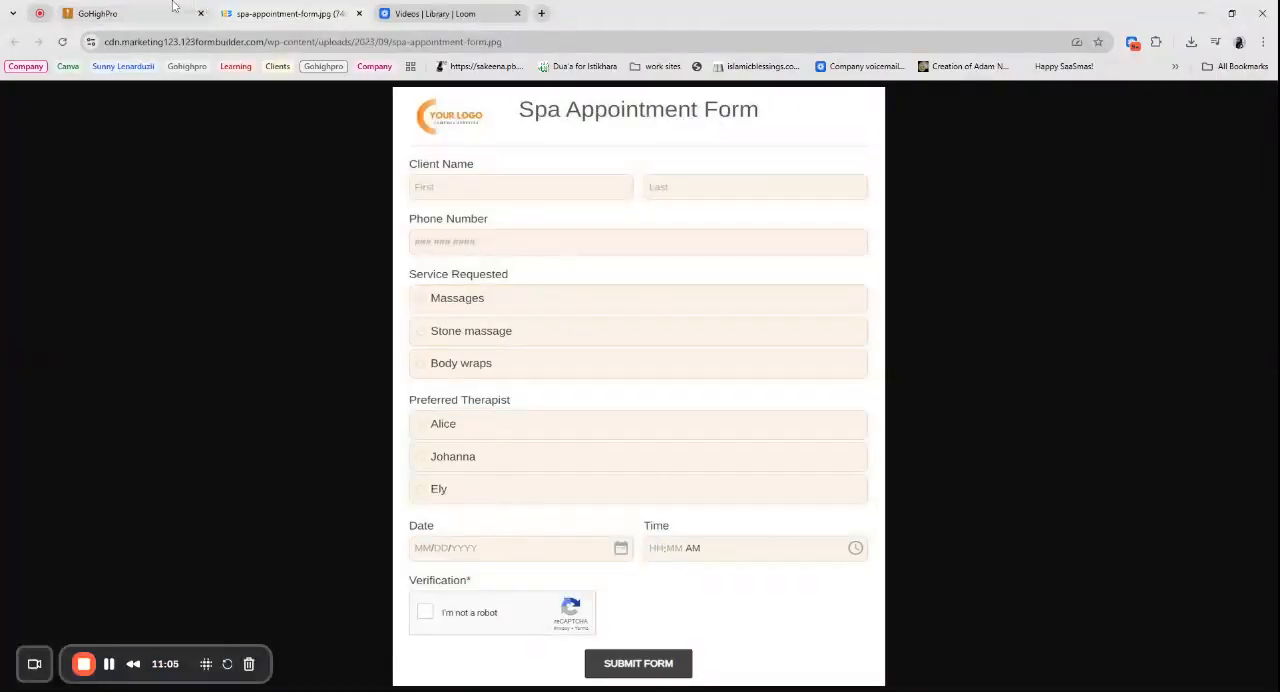
click(173, 6)
text(Stone )
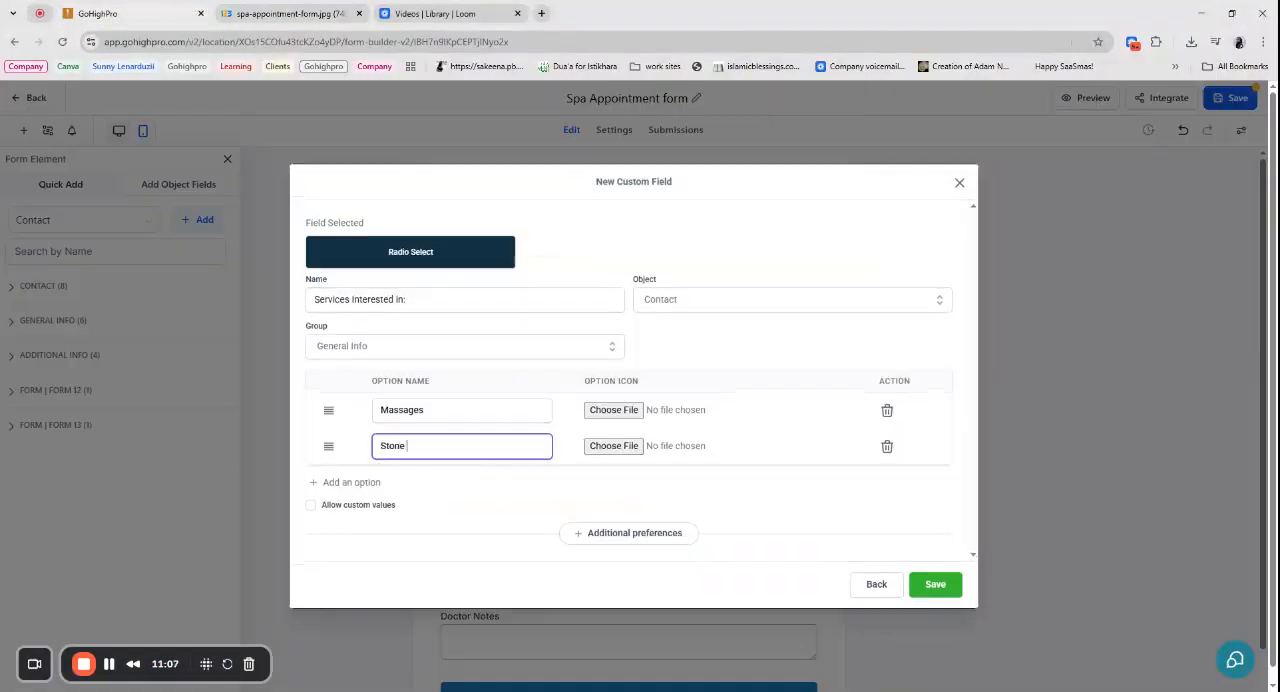
text(Massage)
click(352, 484)
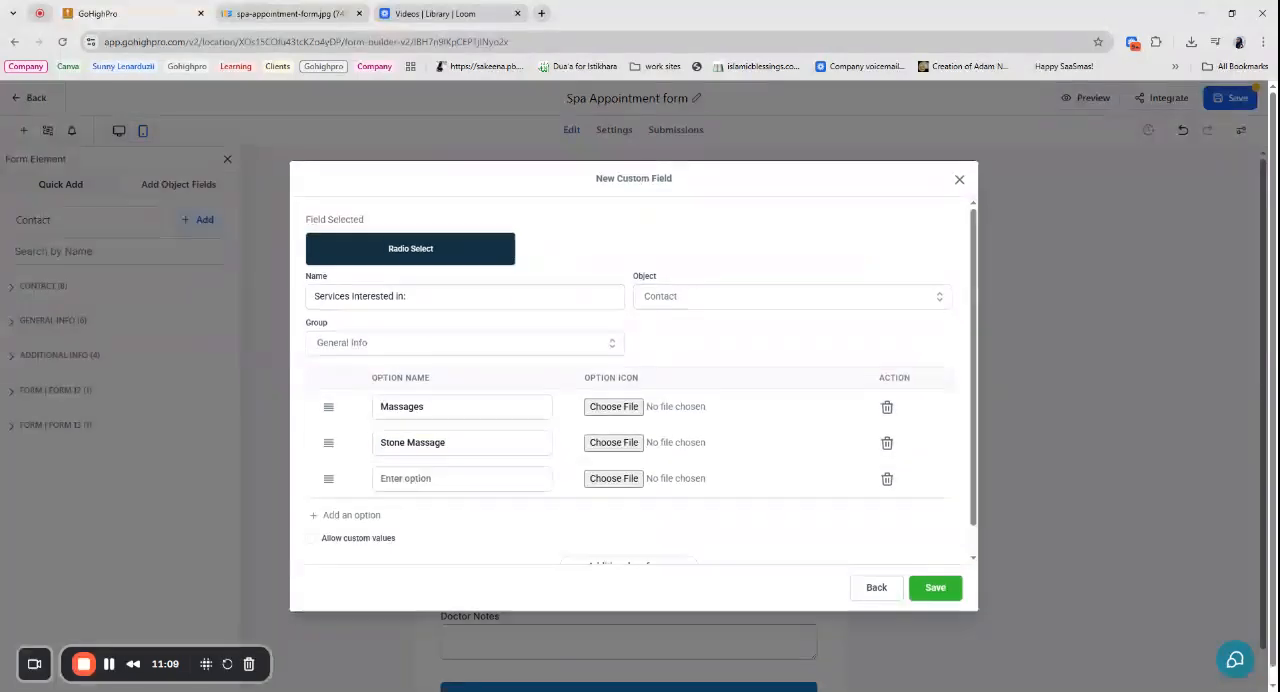
text(Body Wrap)
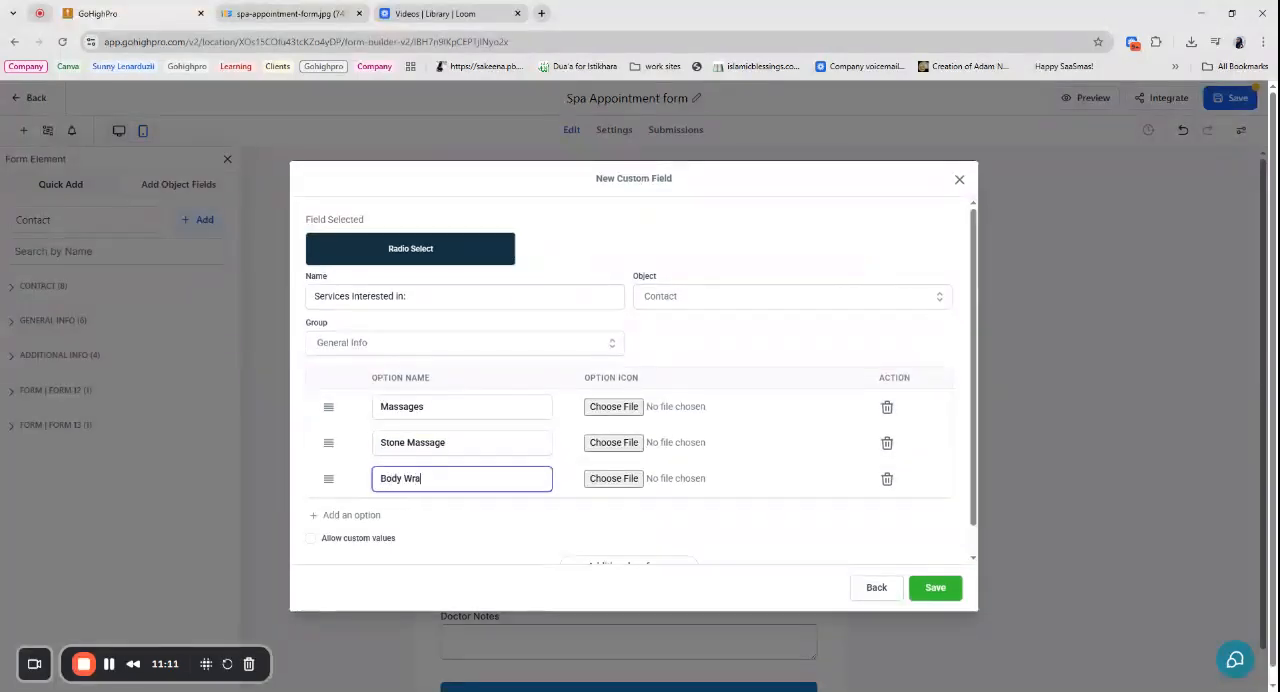
scroll(723, 346, down, 2)
click(947, 595)
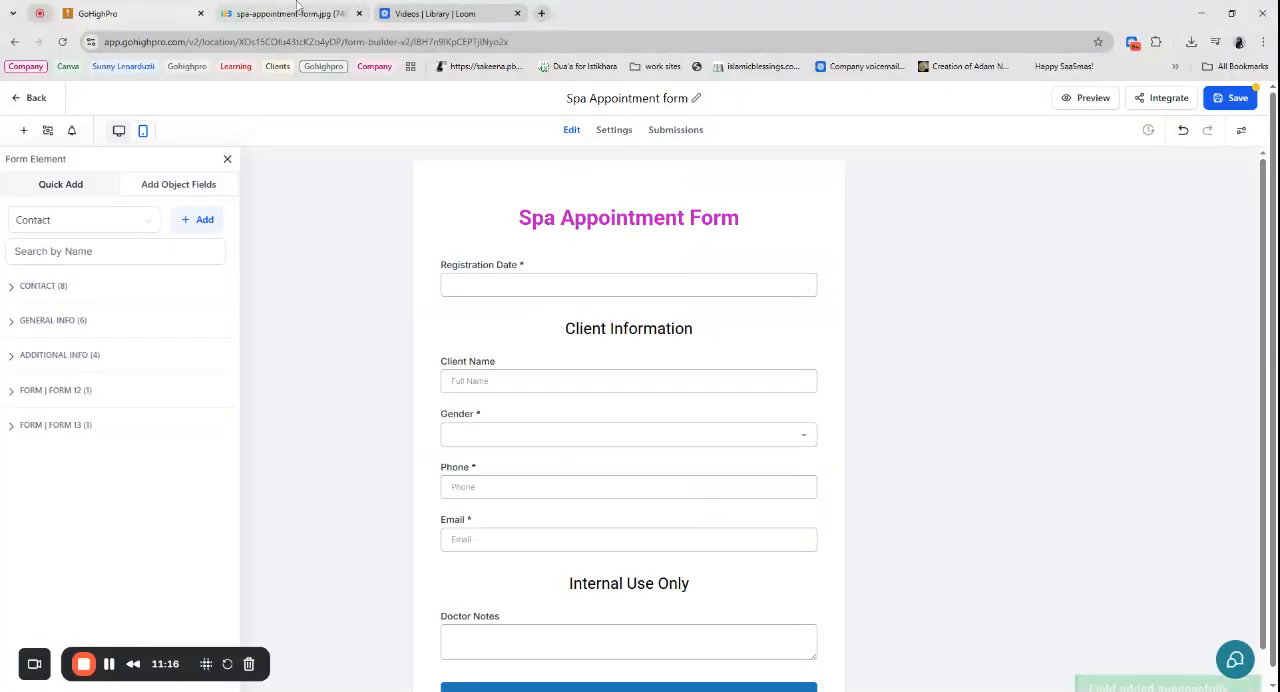
- Place the "Services Interested in:" field from the General Info group directly below the Email field
click(325, 15)
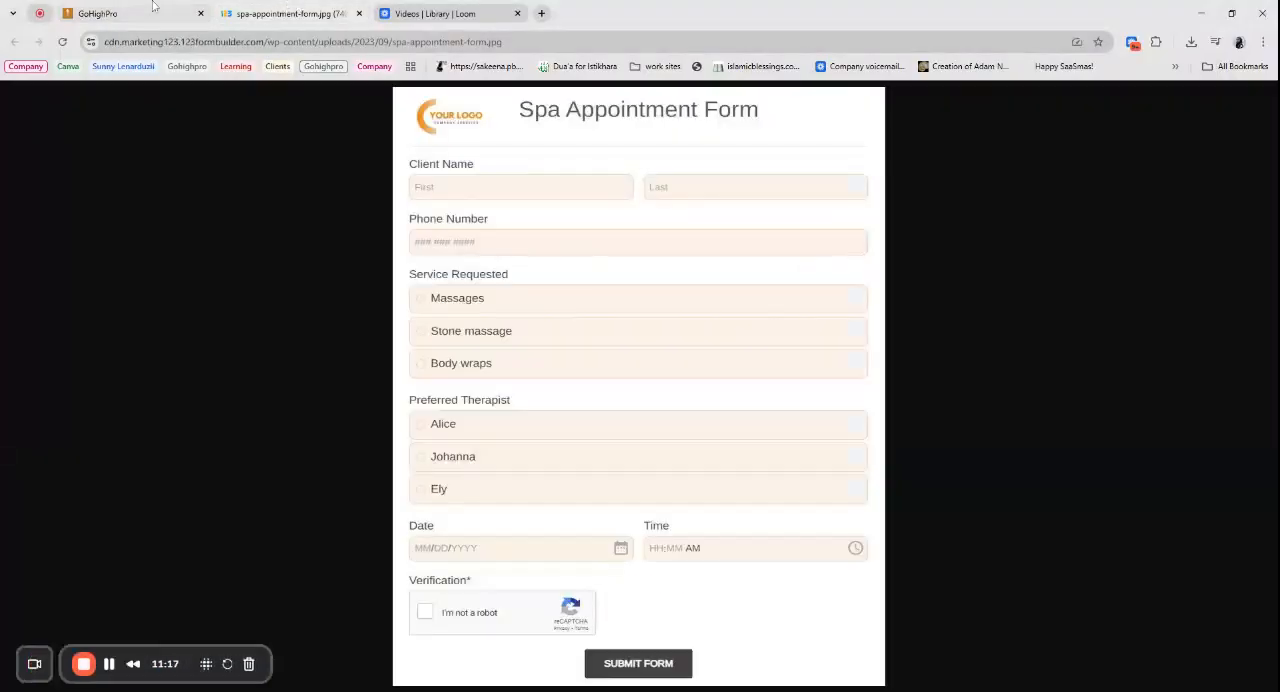
click(153, 10)
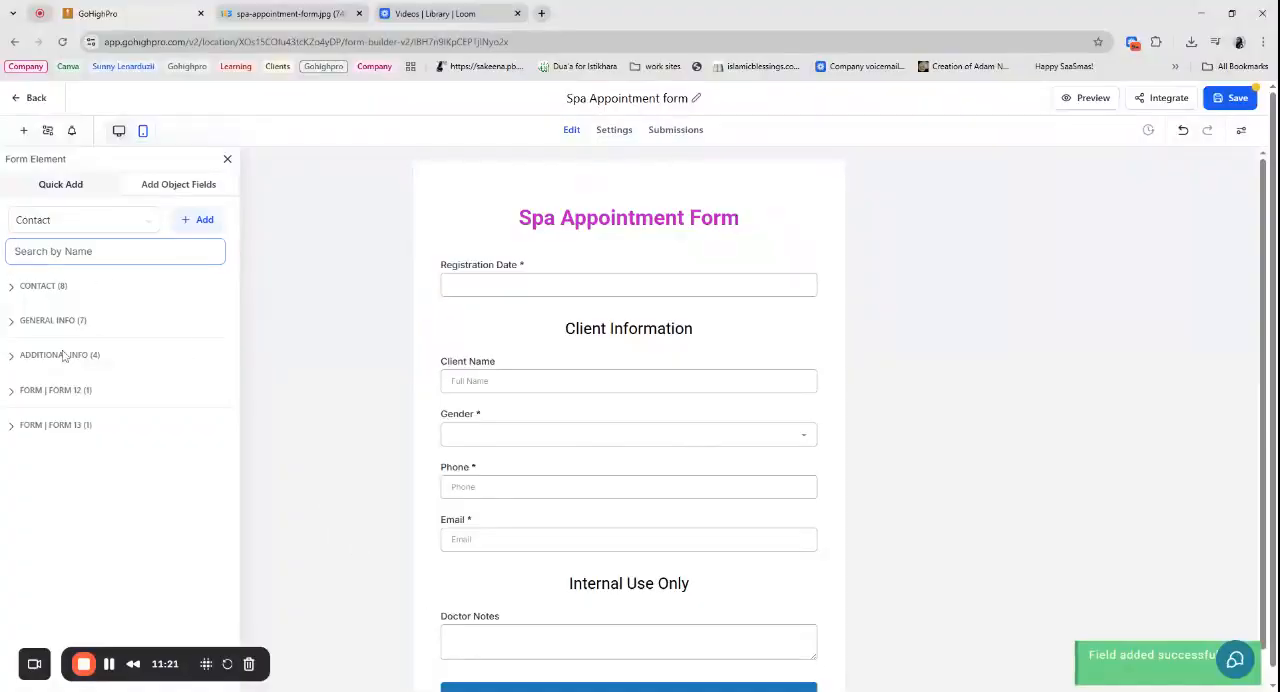
click(57, 288)
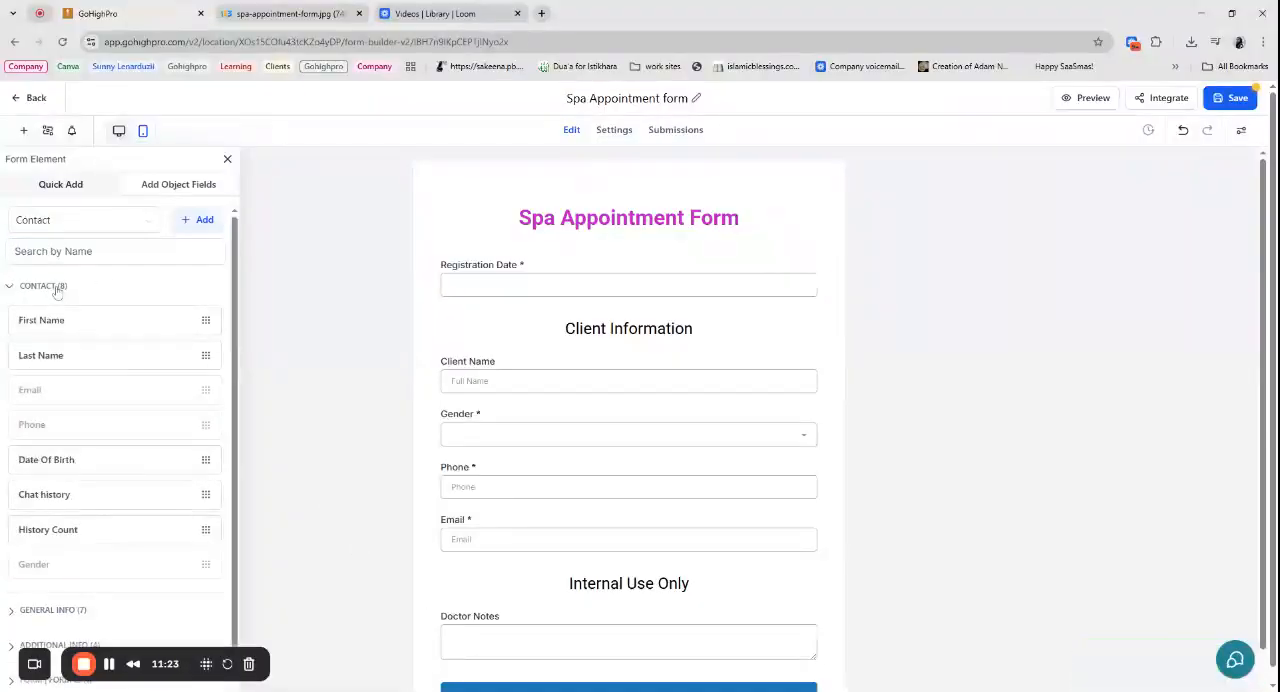
scroll(133, 460, down, 1)
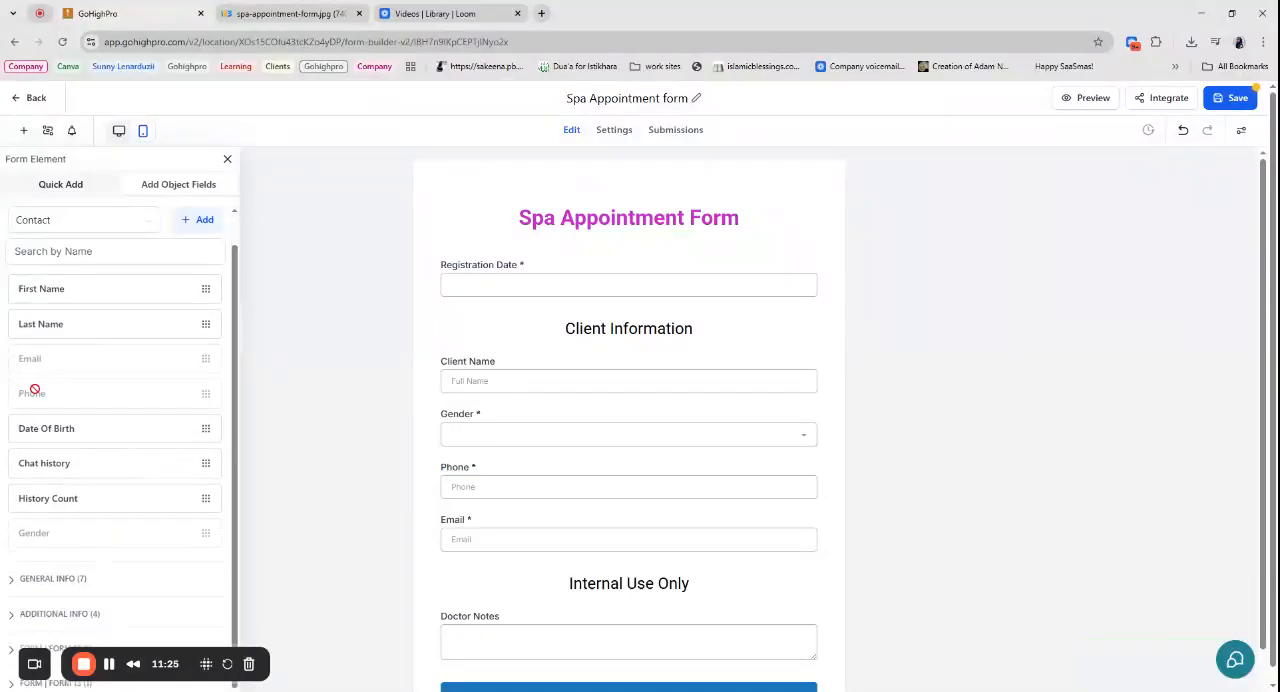
scroll(69, 486, up, 1)
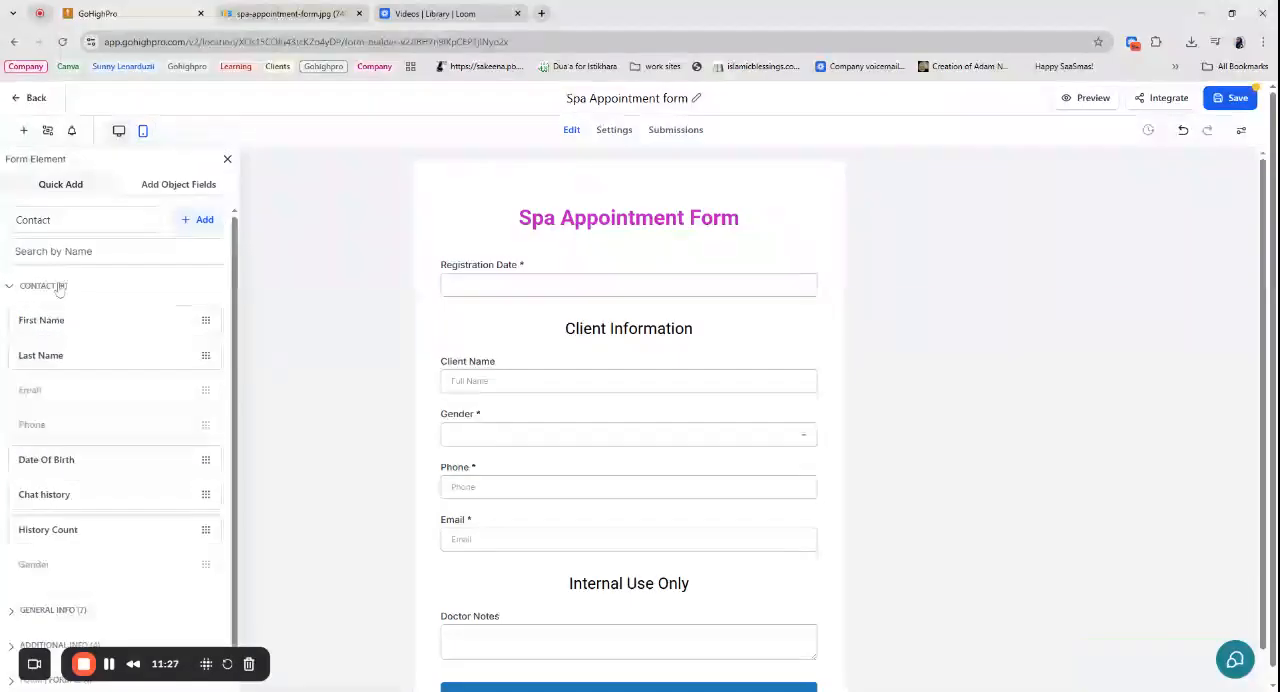
click(57, 286)
click(66, 320)
scroll(73, 427, down, 1)
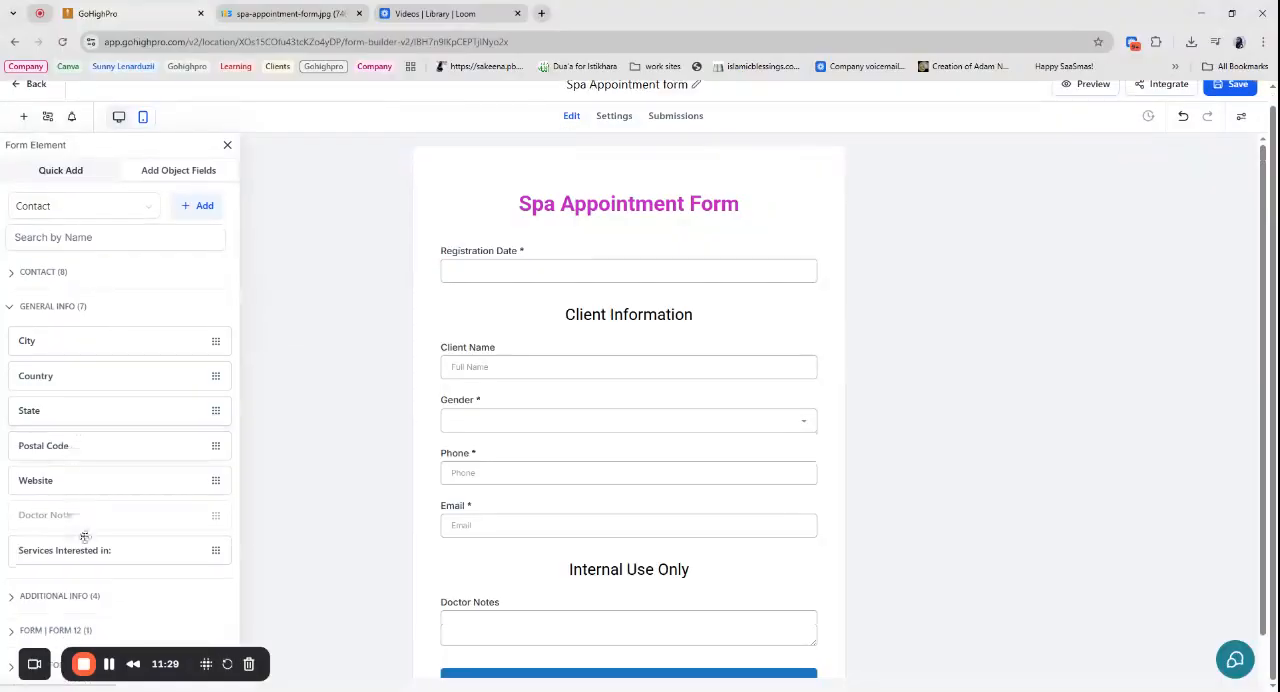
drag(97, 552, 525, 555)
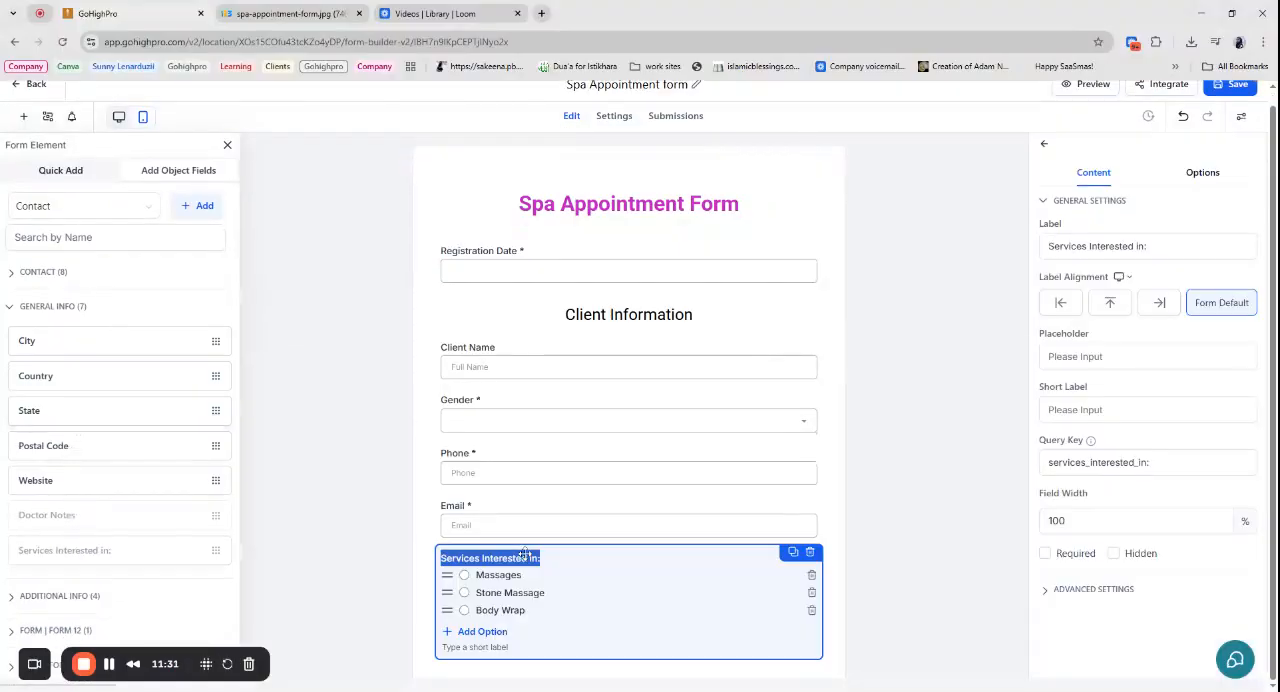
- Delete the "Internal Use Only" heading from the form
scroll(679, 504, down, 2)
click(719, 498)
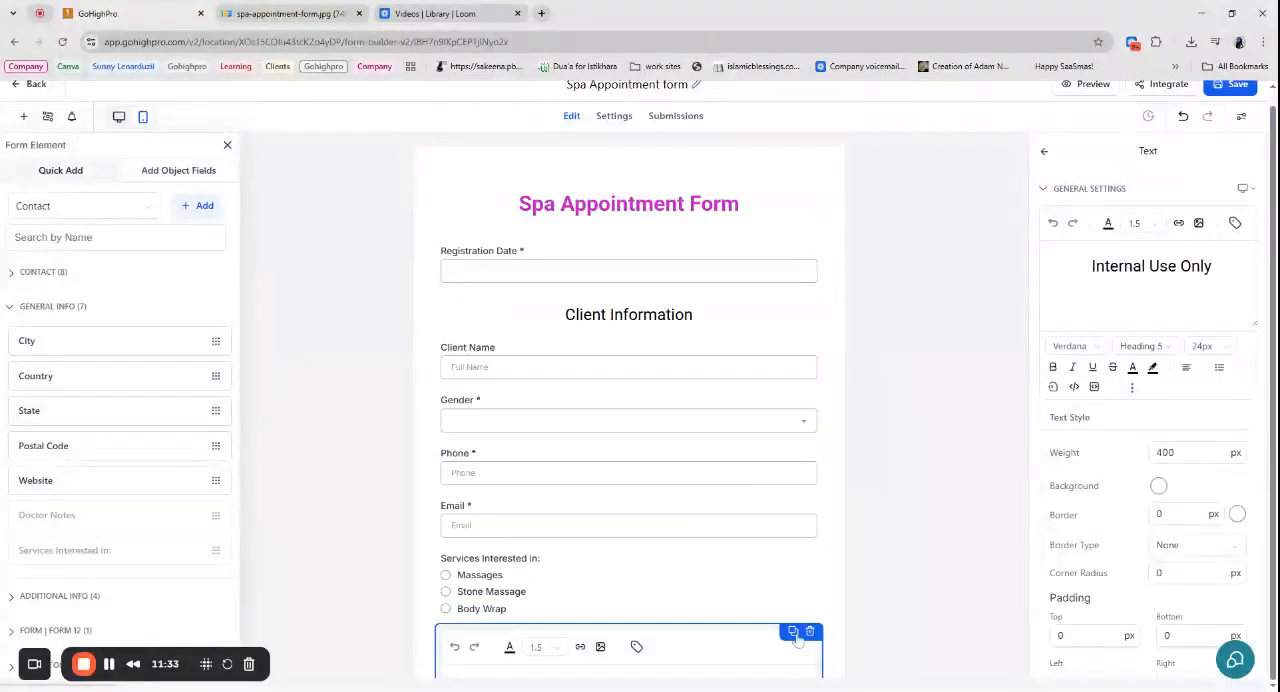
scroll(825, 500, down, 2)
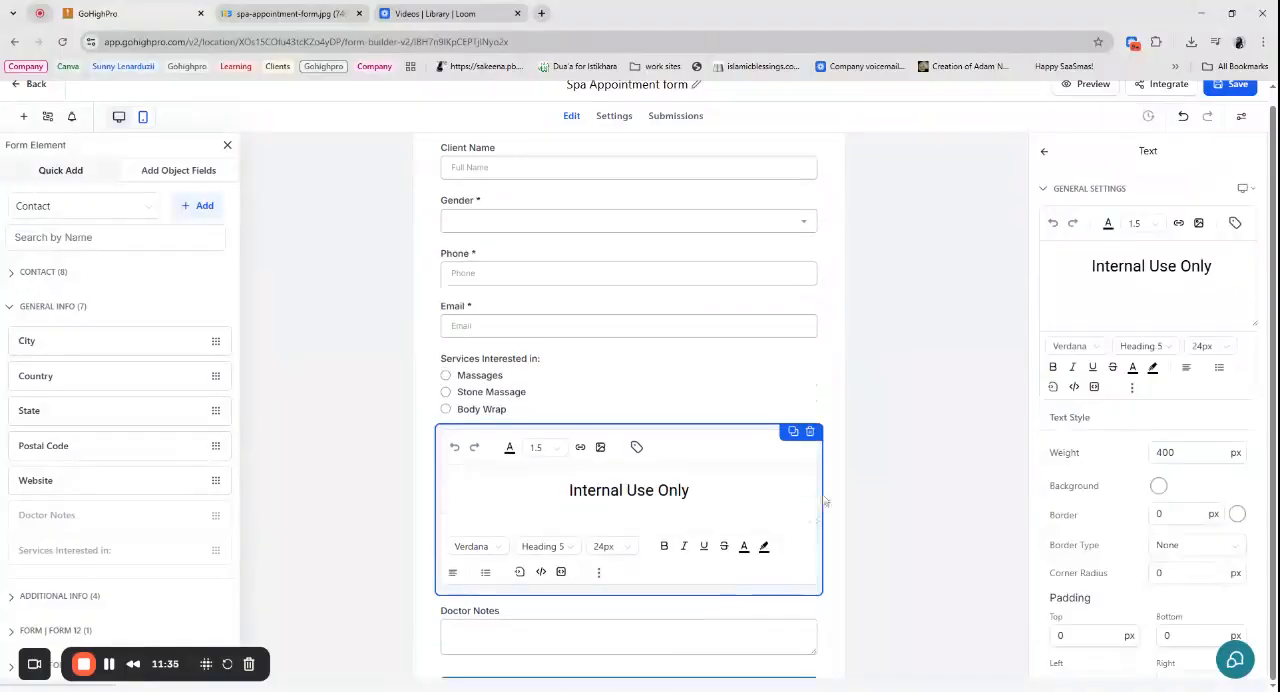
click(810, 431)
- Change the label of the Doctor Notes field to "Special Notes/Requirements"
double_click(628, 660)
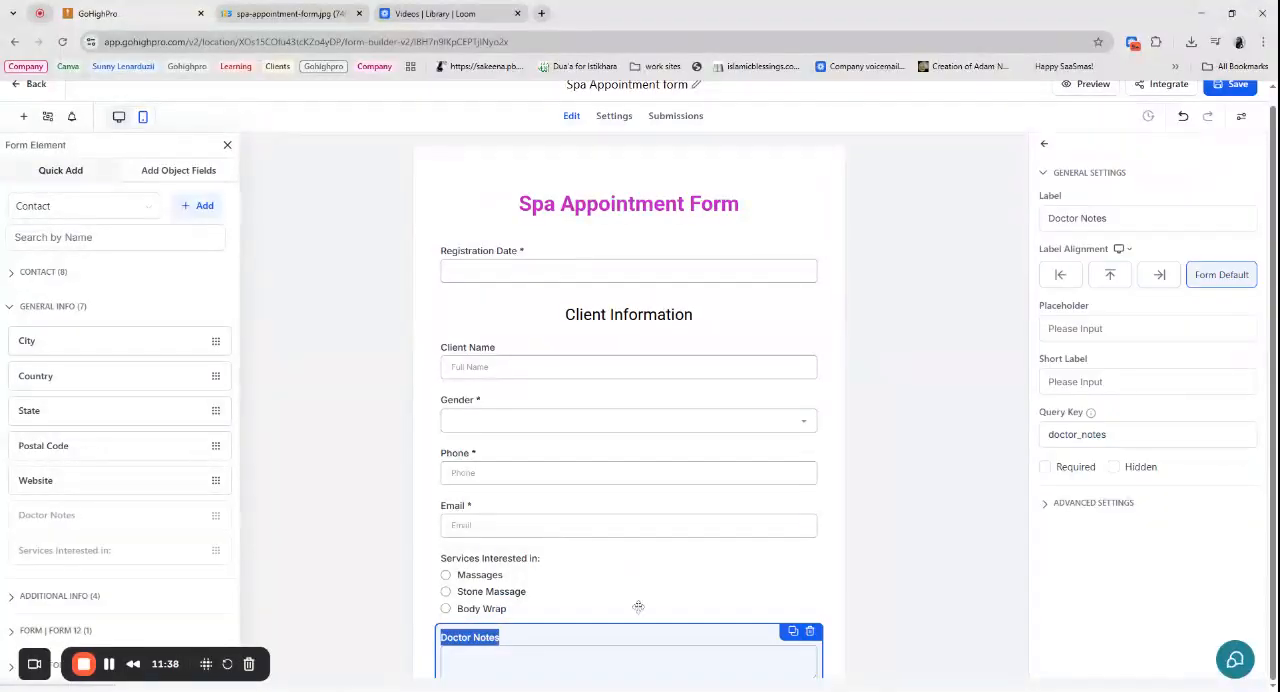
click(1078, 222)
key(ctrl+a)
text(S)
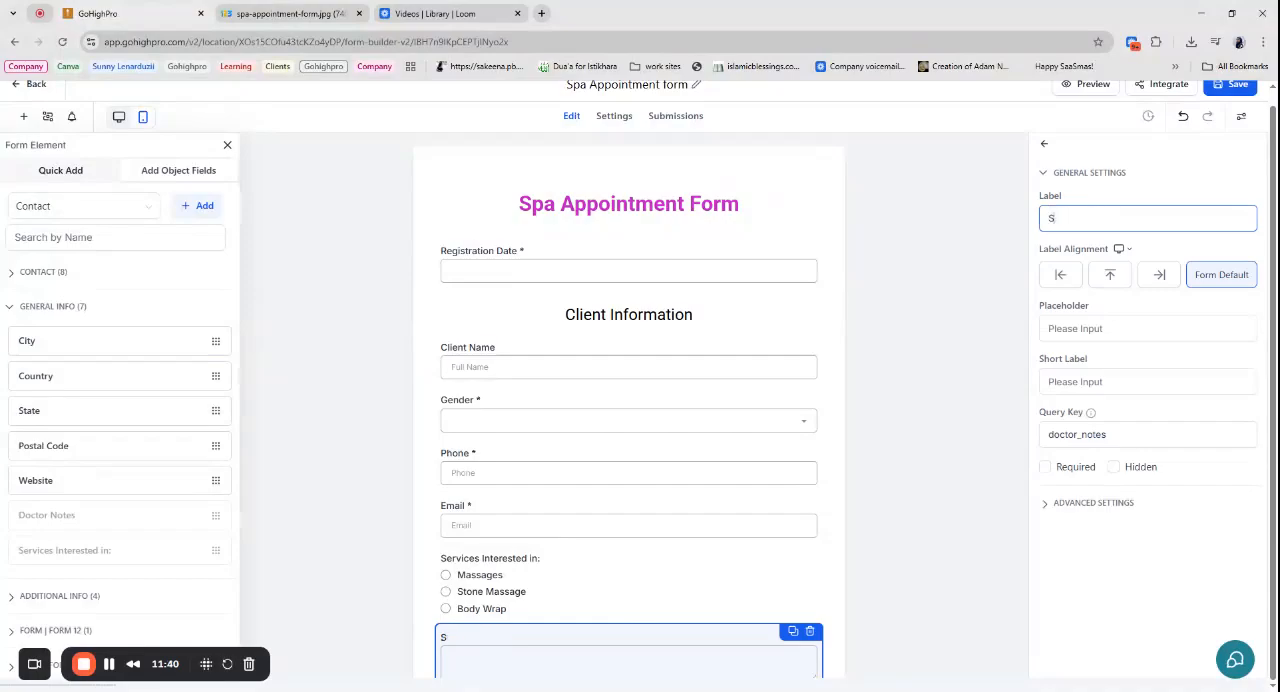
text(pecial No)
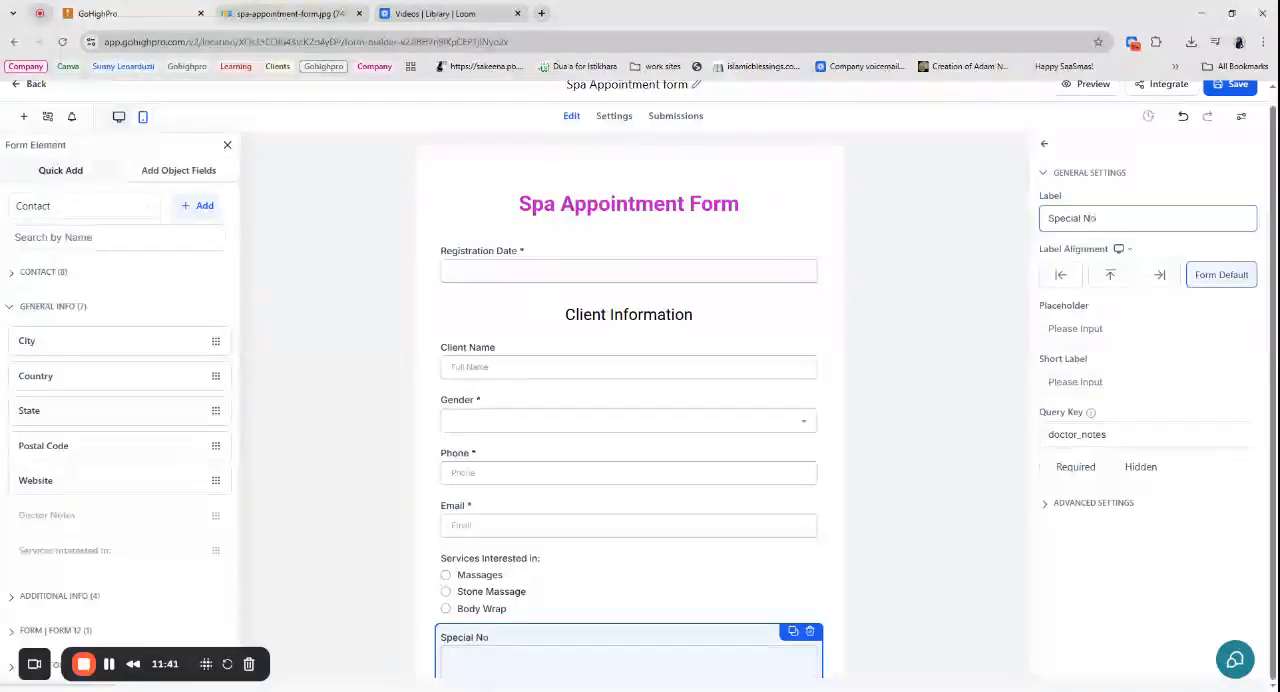
text(tes/Requirements)
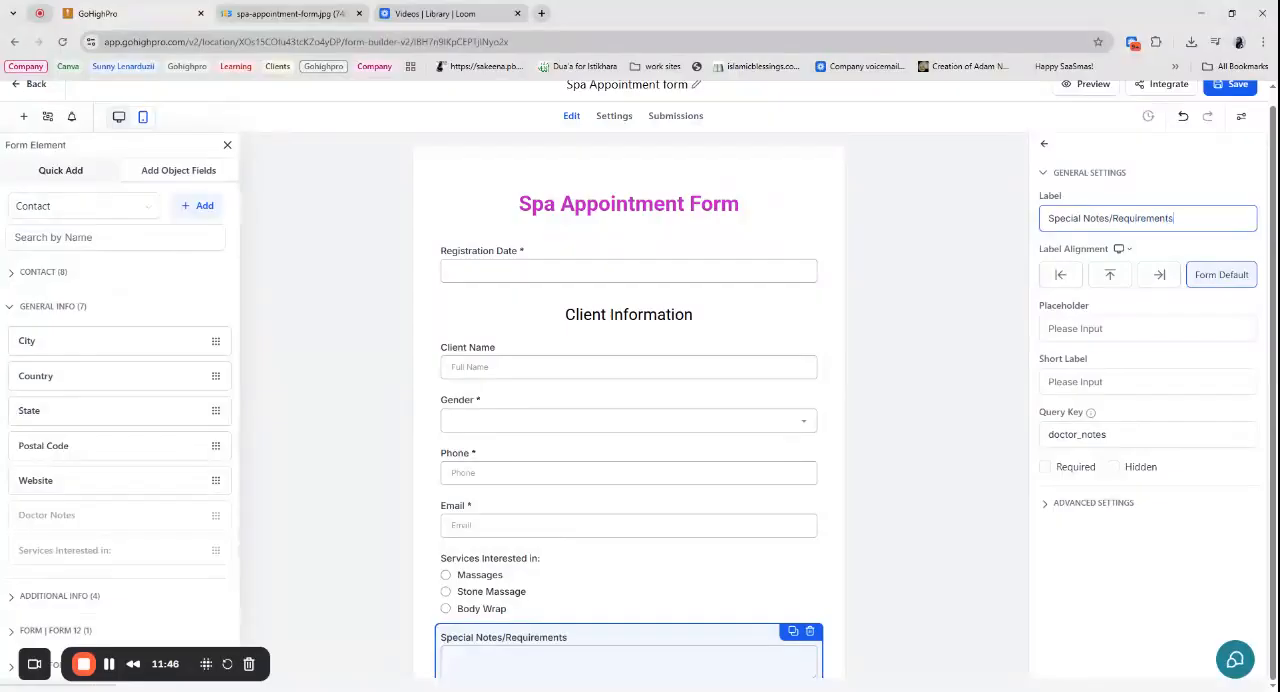
- Review the edited spa form from top to bottom and browse the available form themes
click(951, 318)
scroll(669, 500, down, 1)
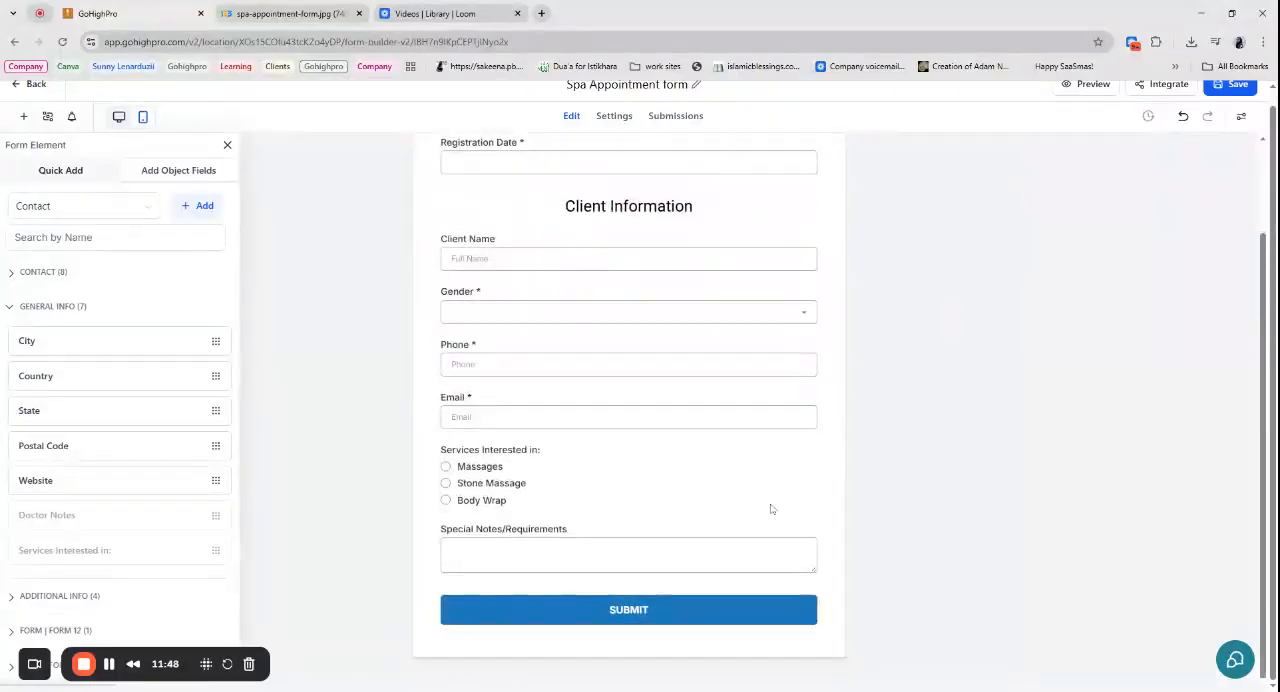
scroll(703, 517, up, 1)
click(1241, 116)
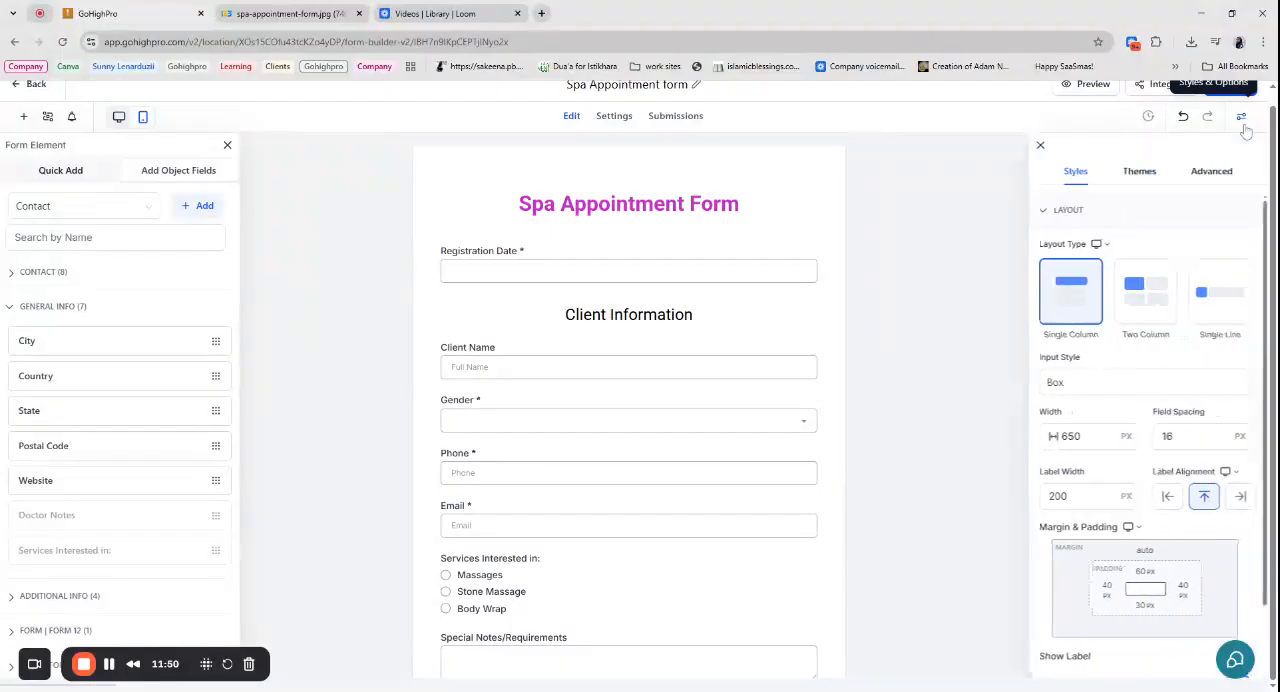
click(1139, 171)
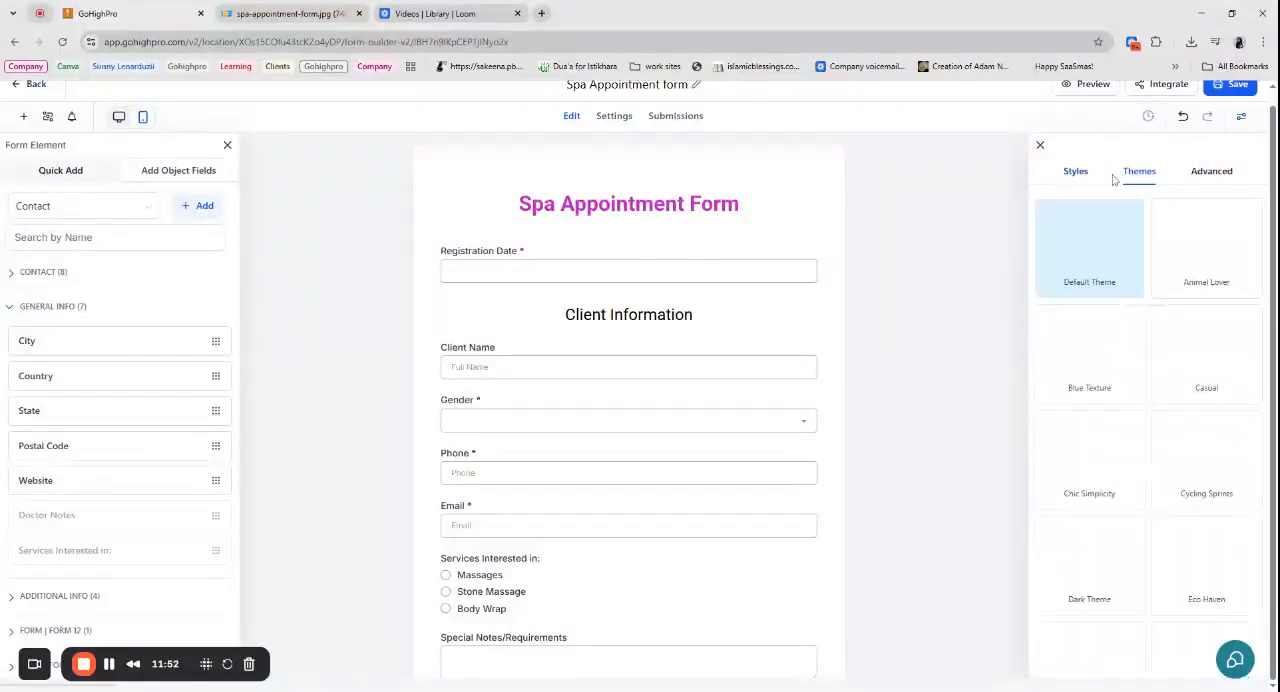
scroll(1106, 503, down, 4)
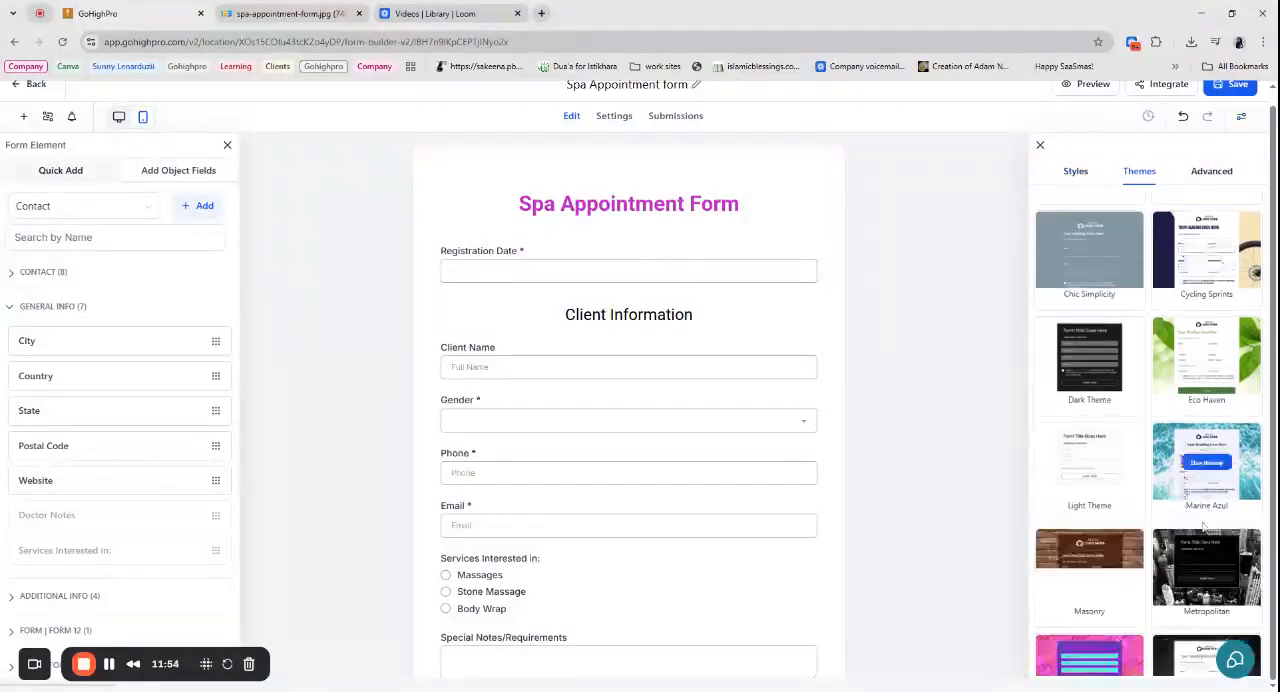
scroll(1203, 535, down, 3)
click(1040, 145)
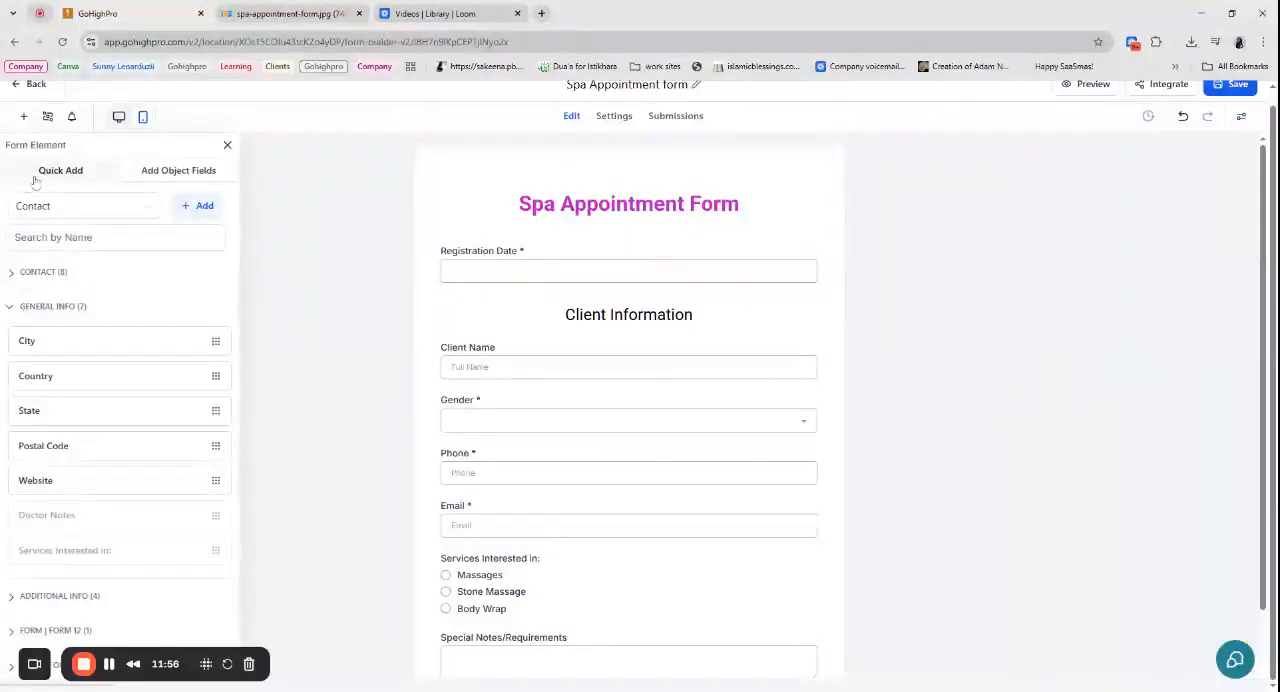
- Save the Spa Appointment form and leave the form builder for the Automation section
click(1236, 90)
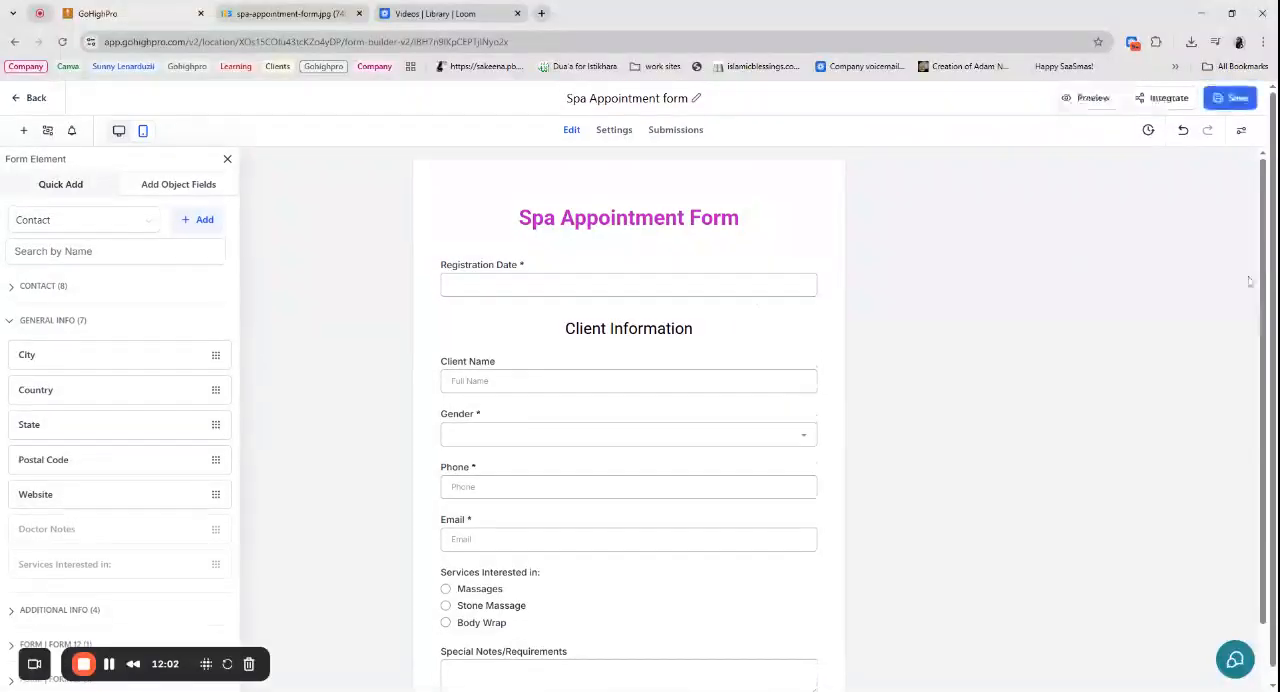
click(37, 104)
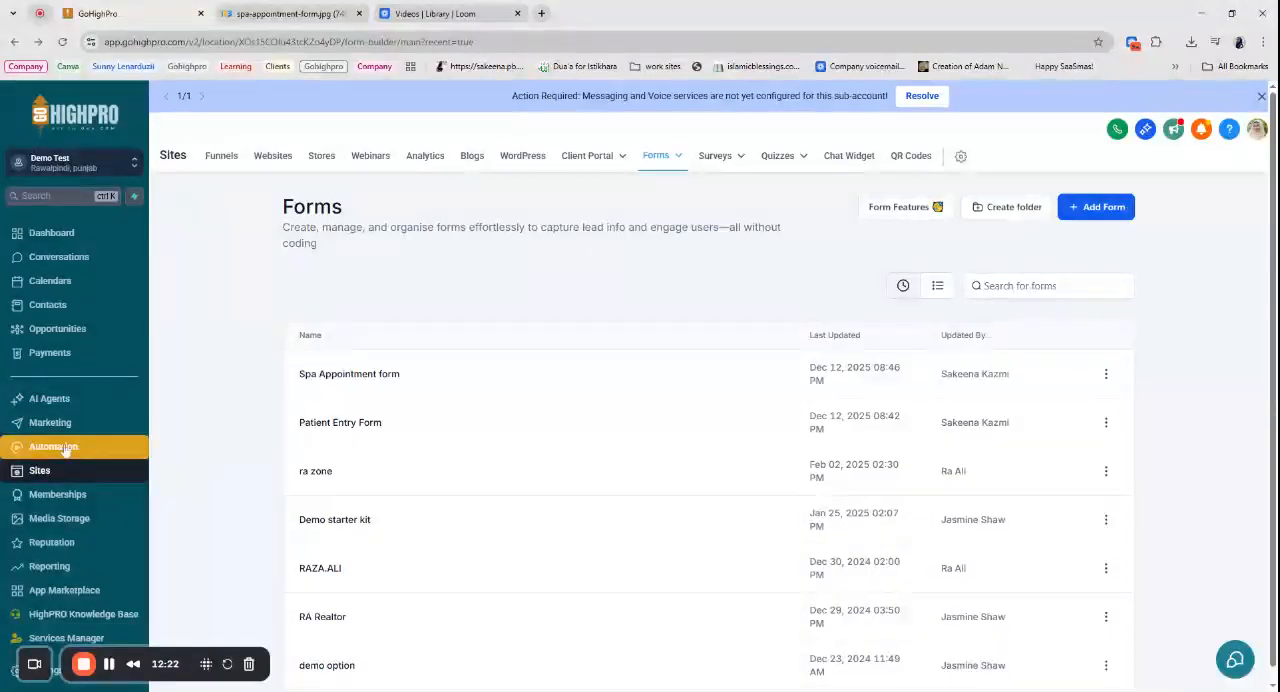
click(60, 448)
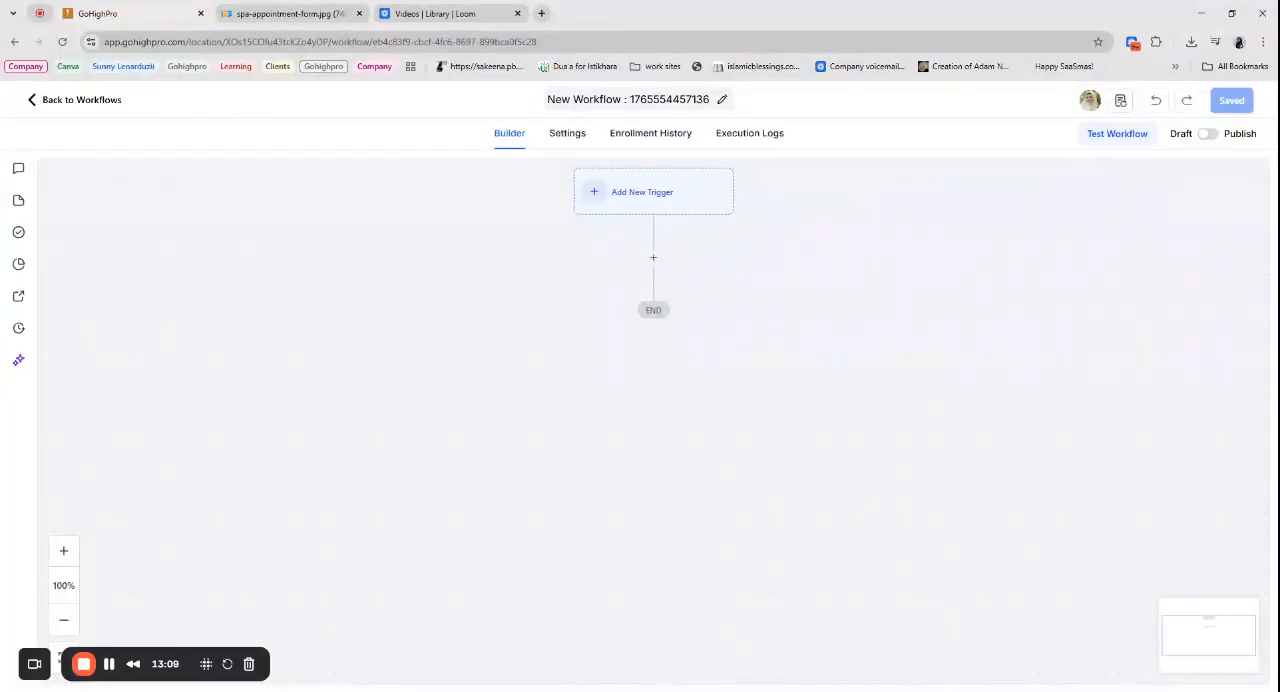
- Rename the new workflow as "Patient Entry Confirmation + Notification + Tag"
click(647, 100)
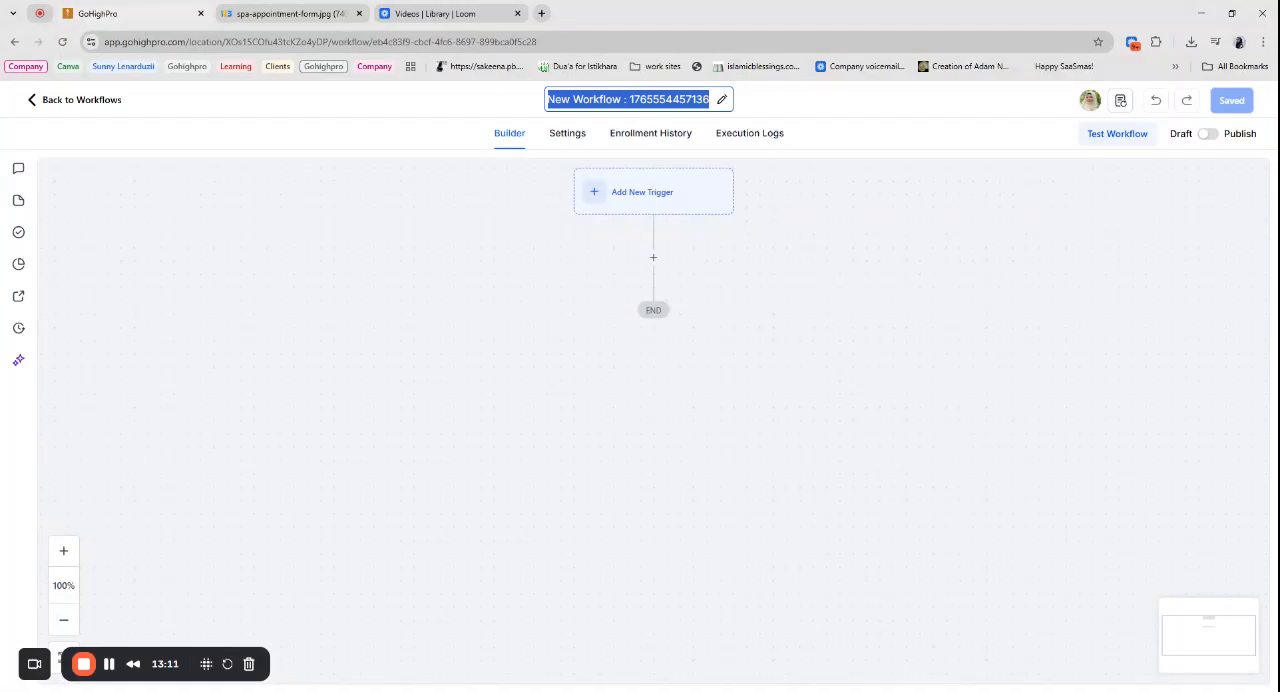
text(Patient Ent)
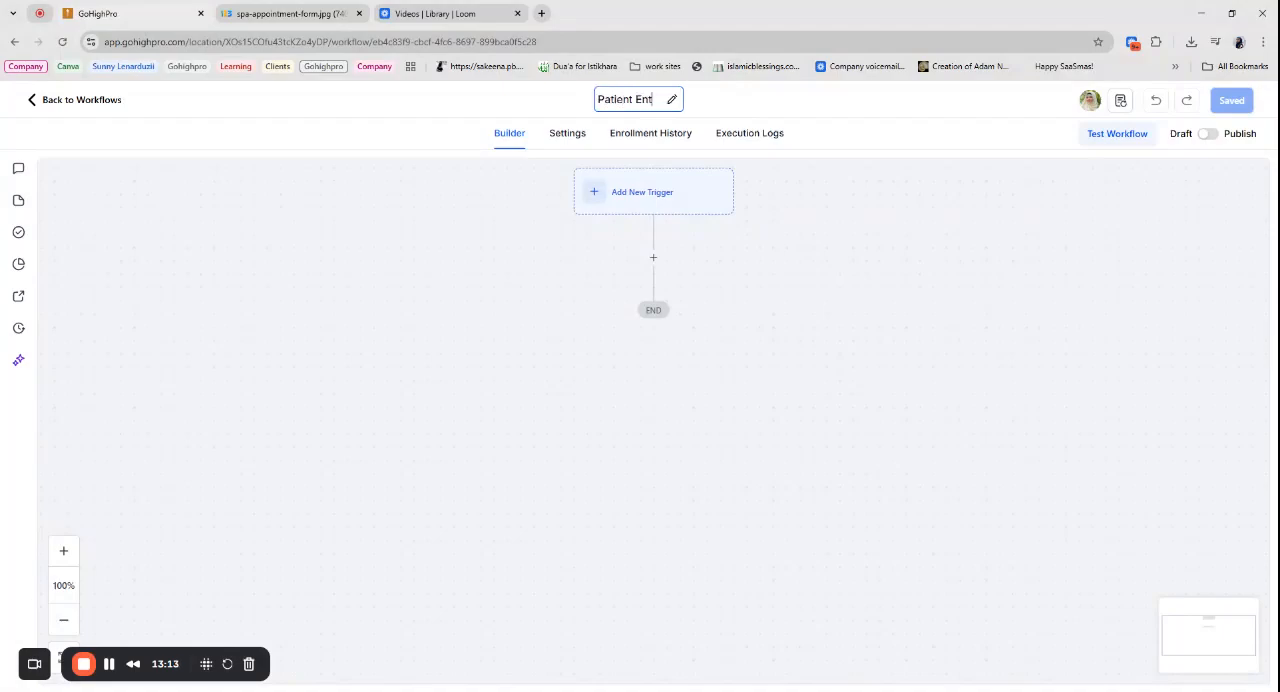
text(ry Conf)
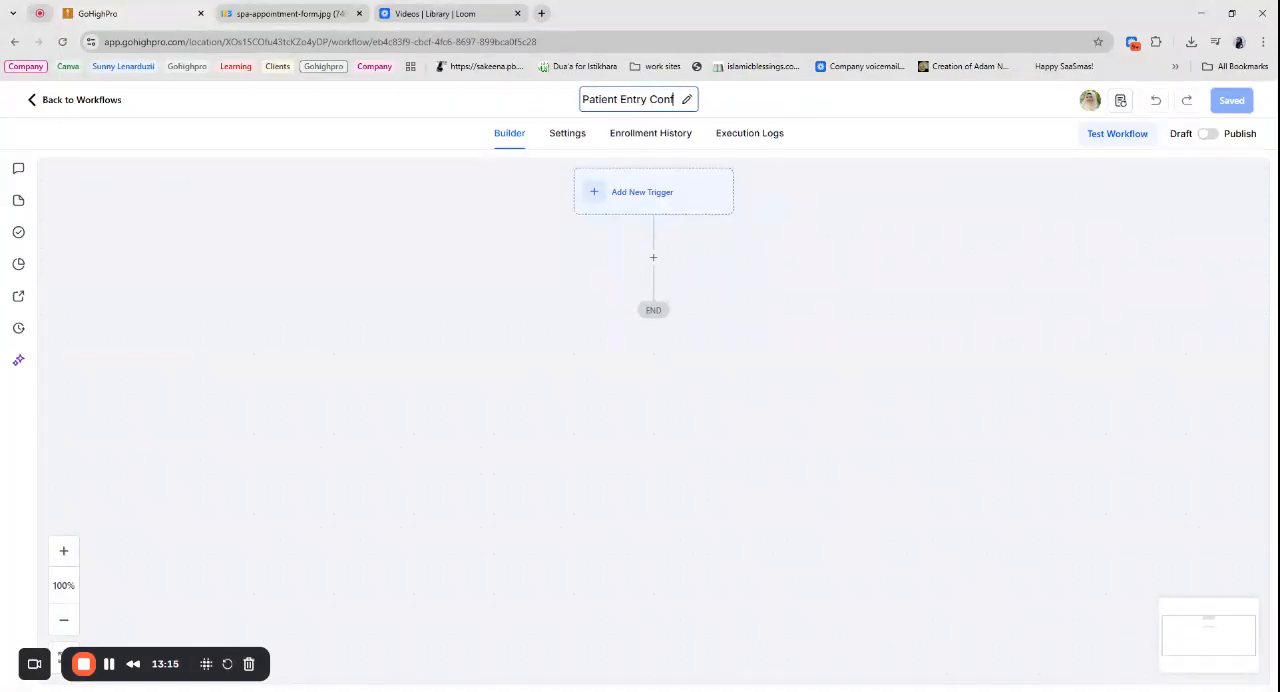
text(irmation )
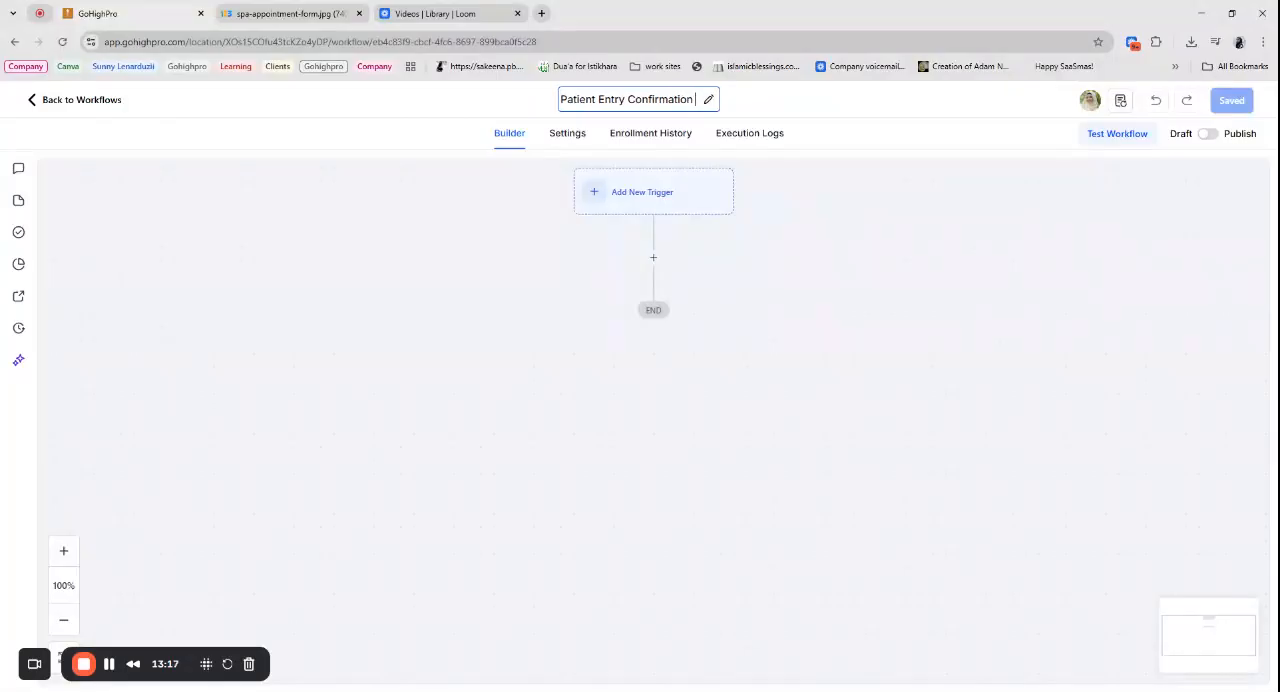
text(+Notification)
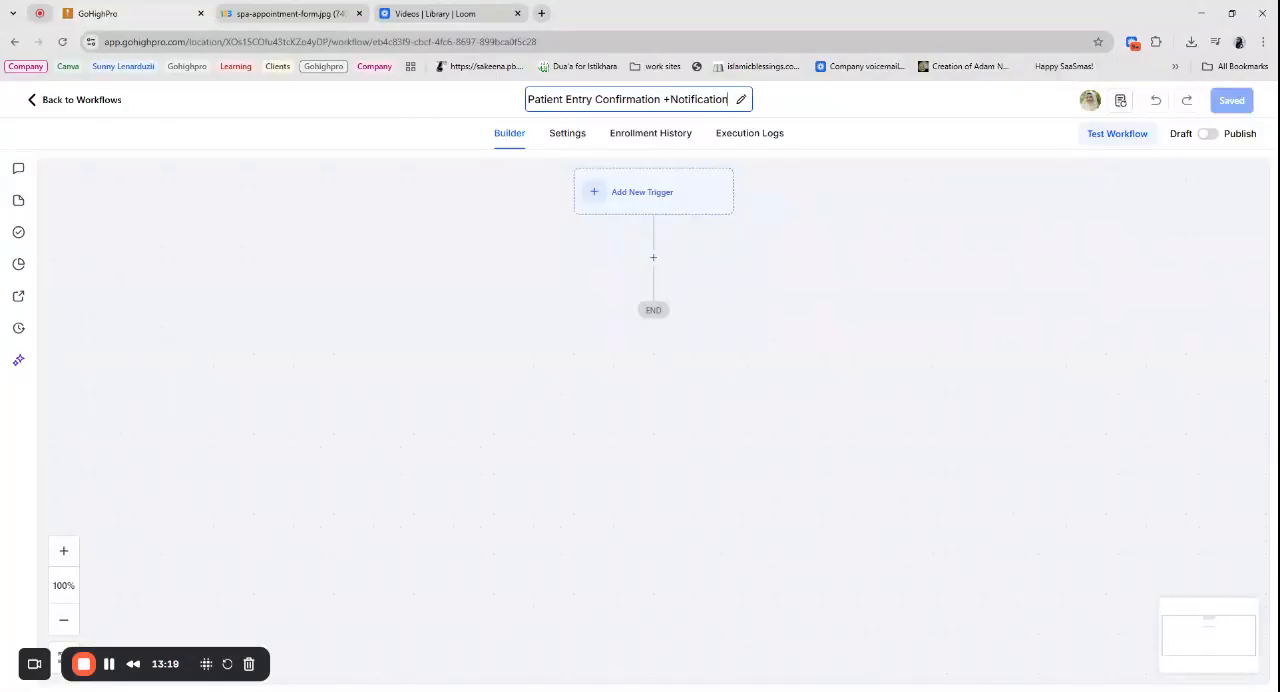
text(+Tag)
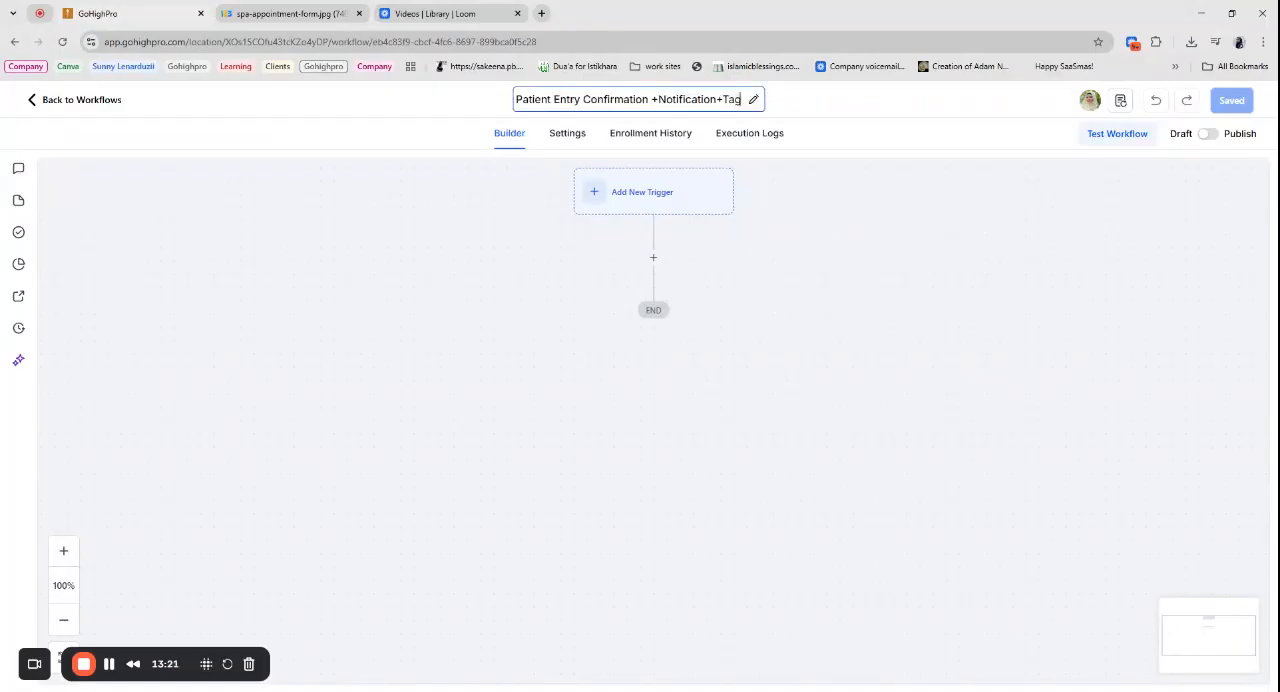
click(657, 99)
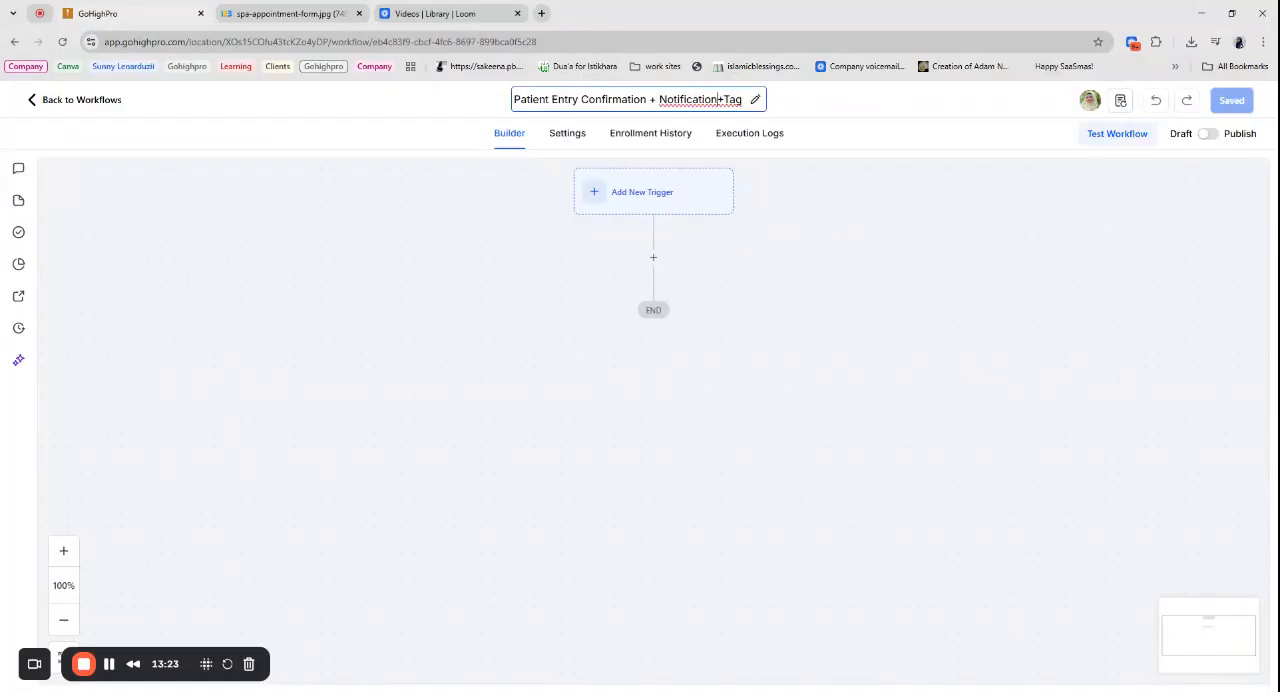
click(777, 237)
- Add a Form Submitted trigger filtered with "Form is" Patient Entry Form and save it
click(626, 191)
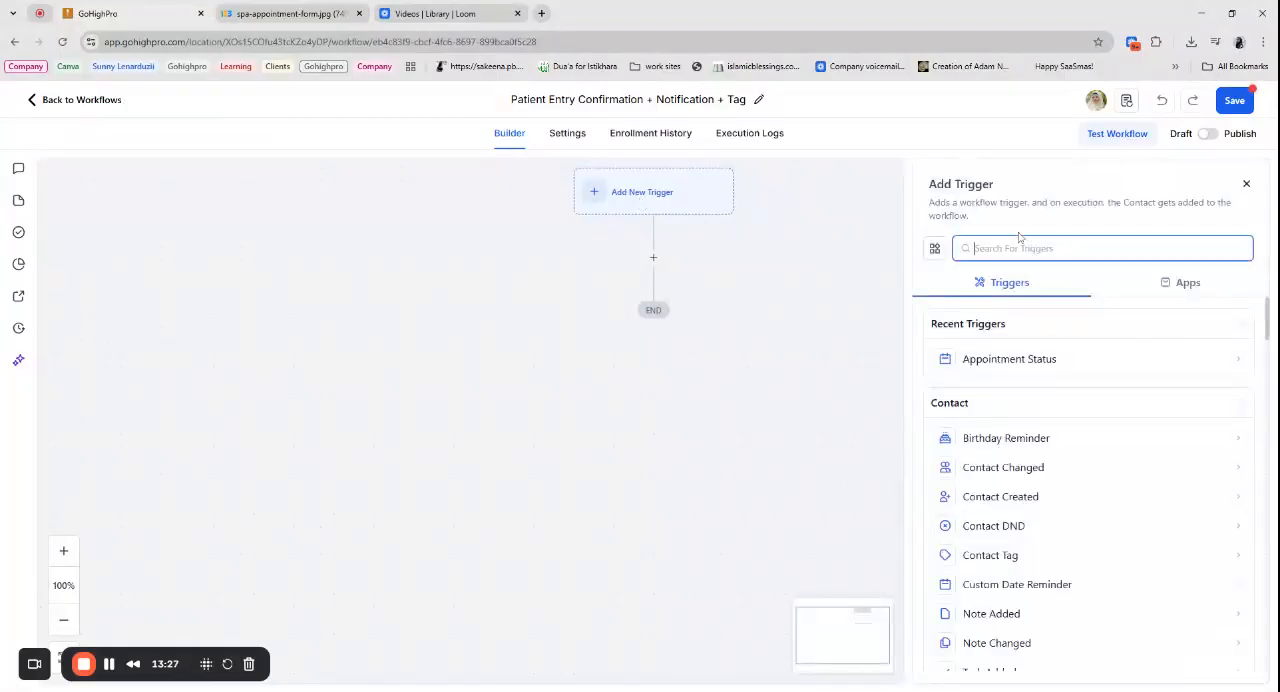
text(form)
click(1016, 358)
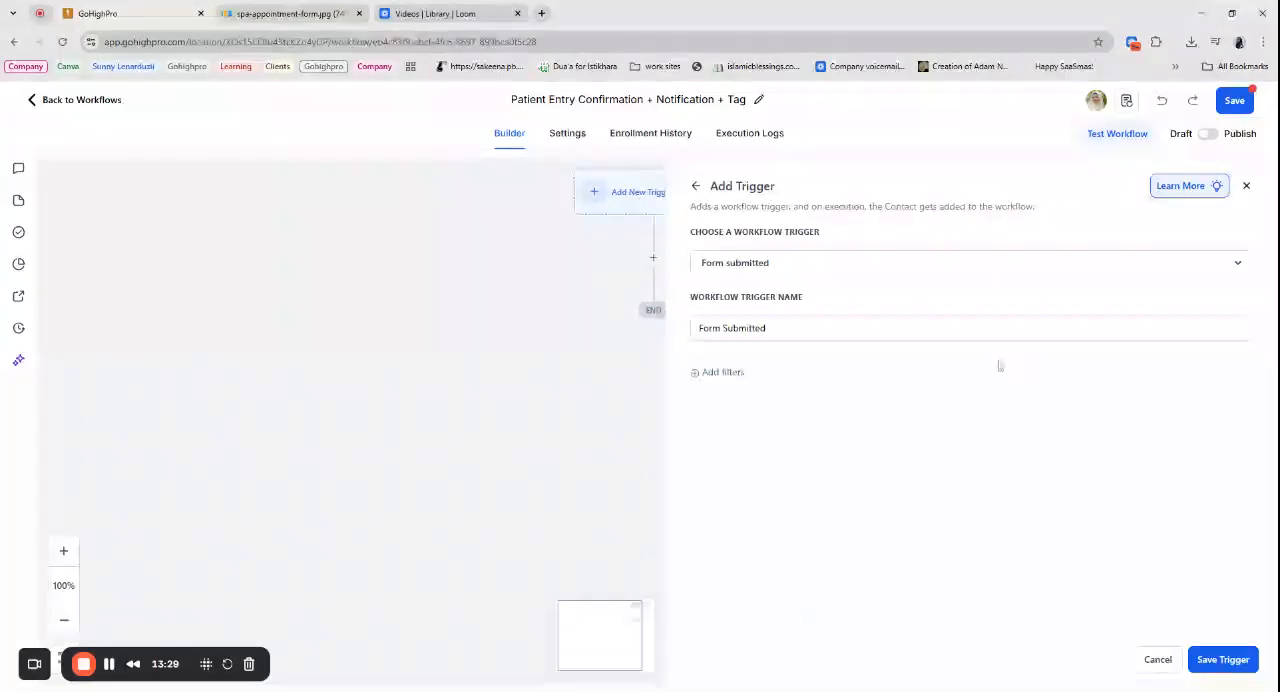
click(716, 374)
click(750, 391)
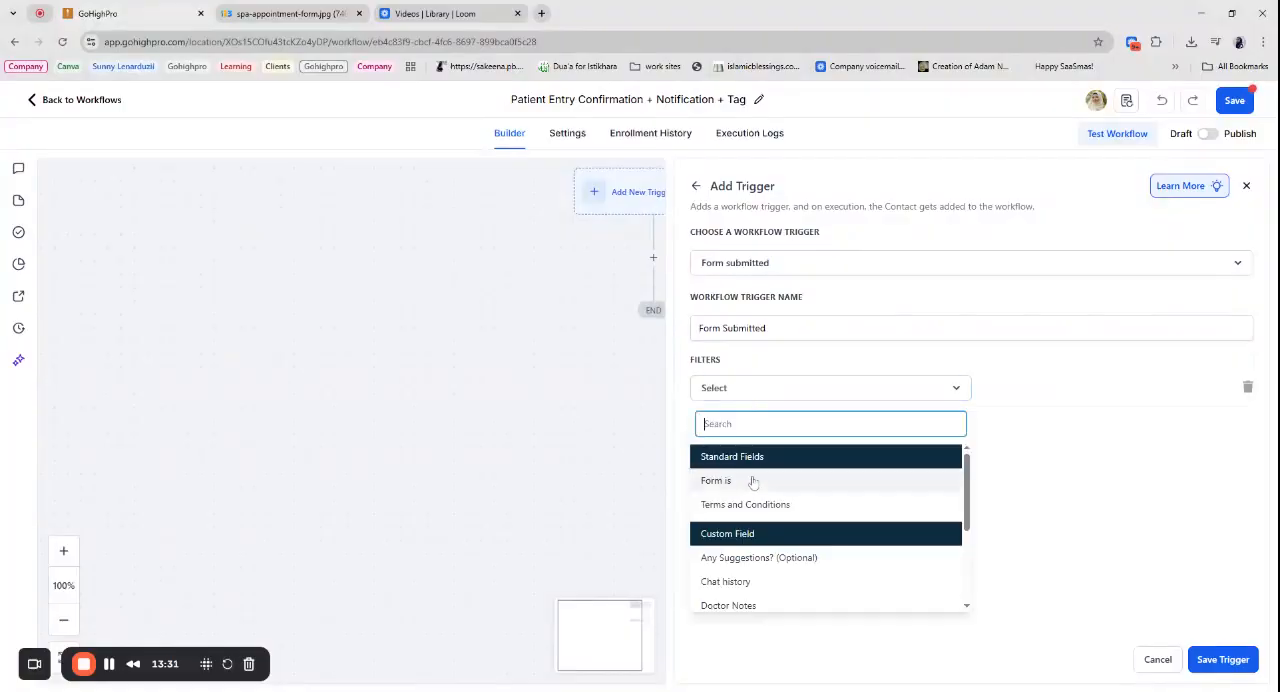
click(754, 482)
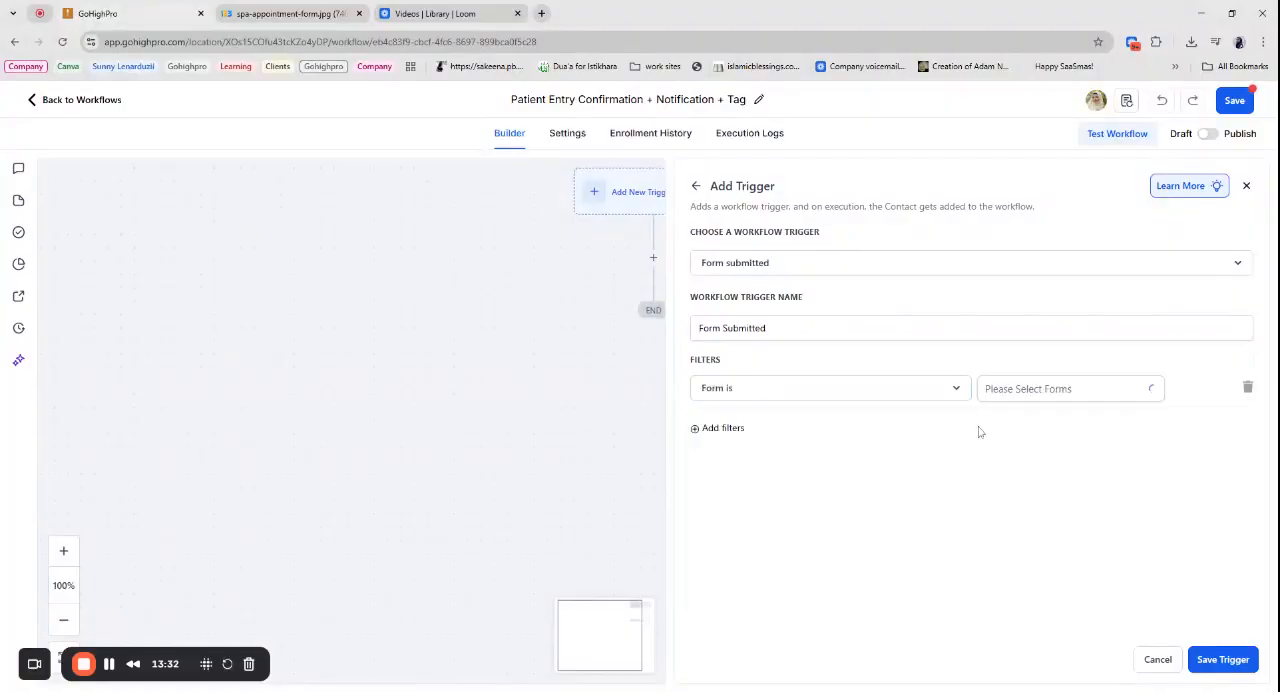
click(1027, 393)
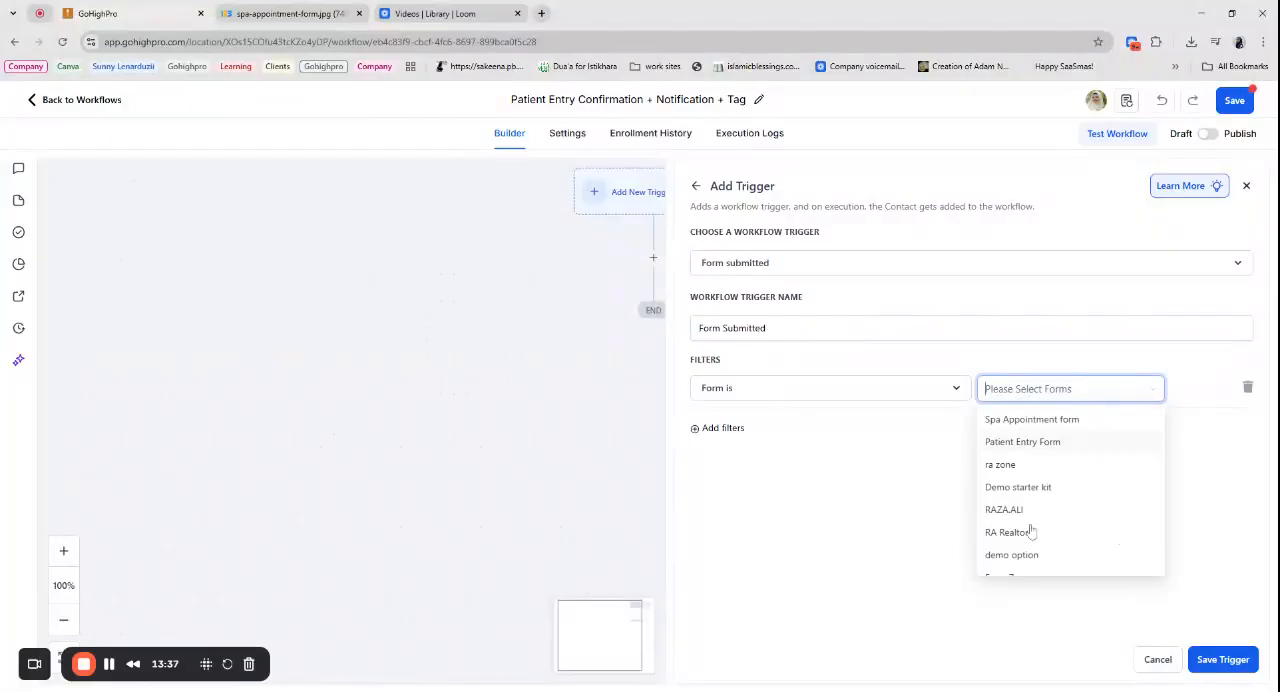
click(1035, 447)
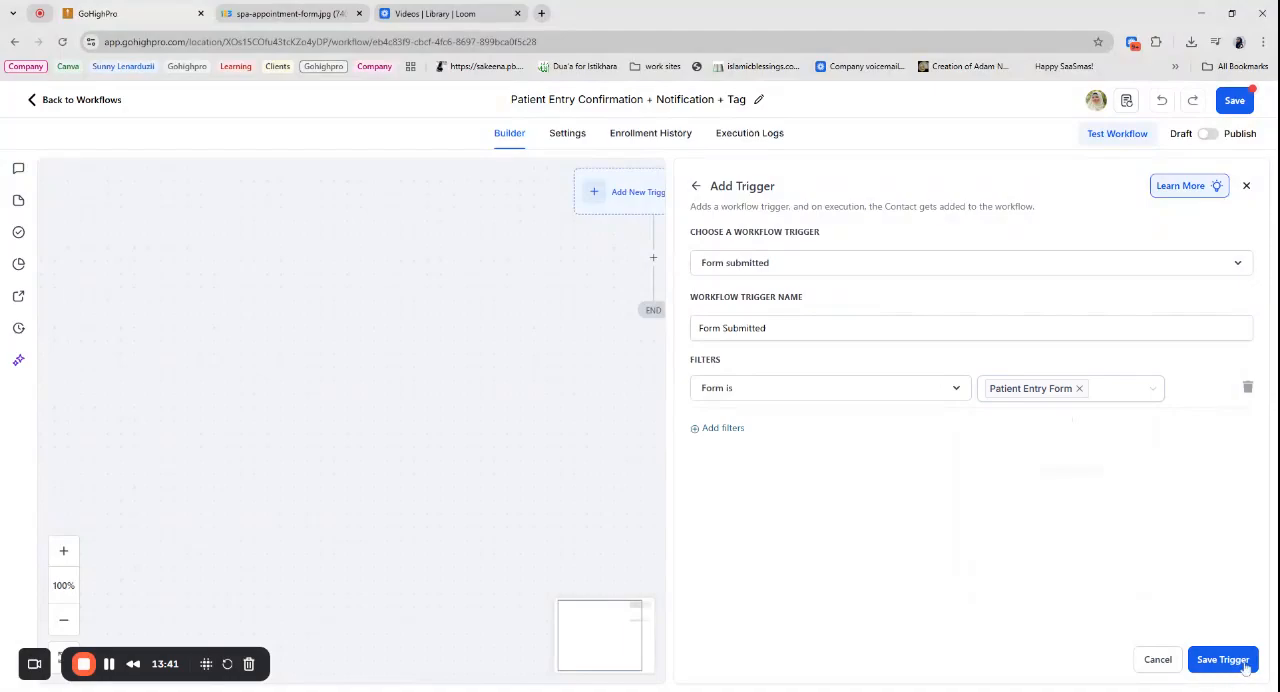
click(1243, 664)
- Add an Add Contact Tag action below the trigger with the new tag "patient form submitted" and save it
click(653, 287)
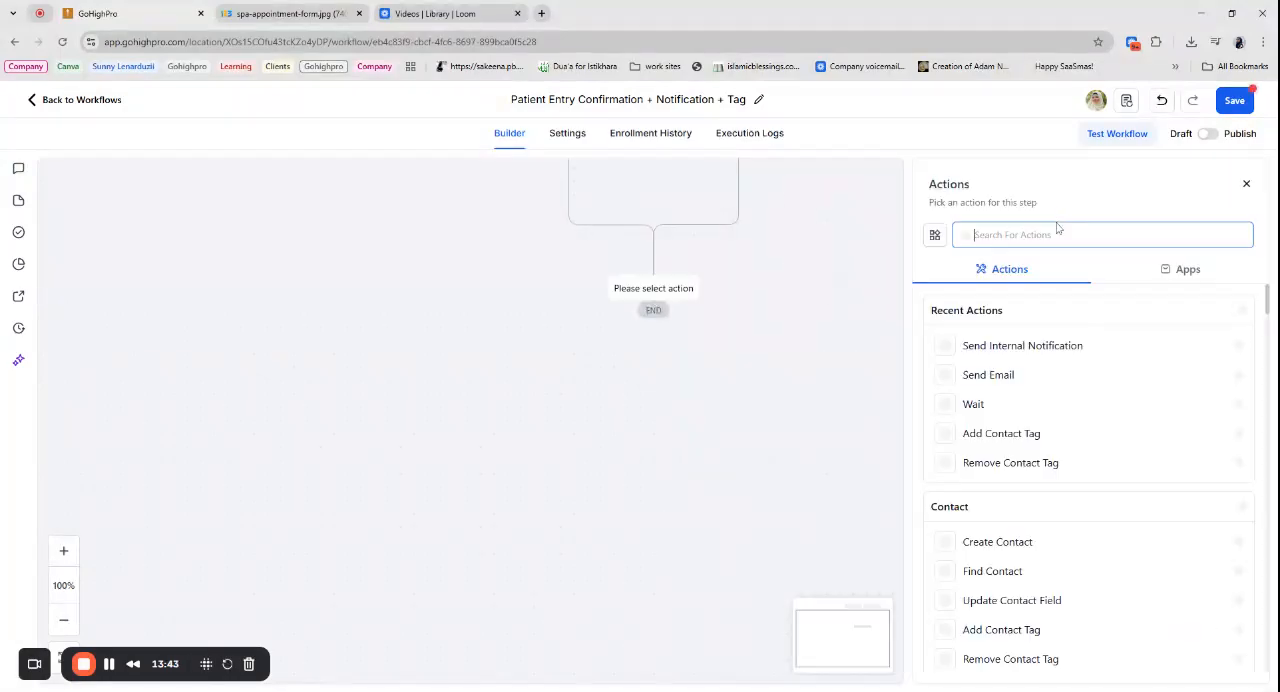
text(tag)
click(994, 350)
click(966, 315)
text(patient)
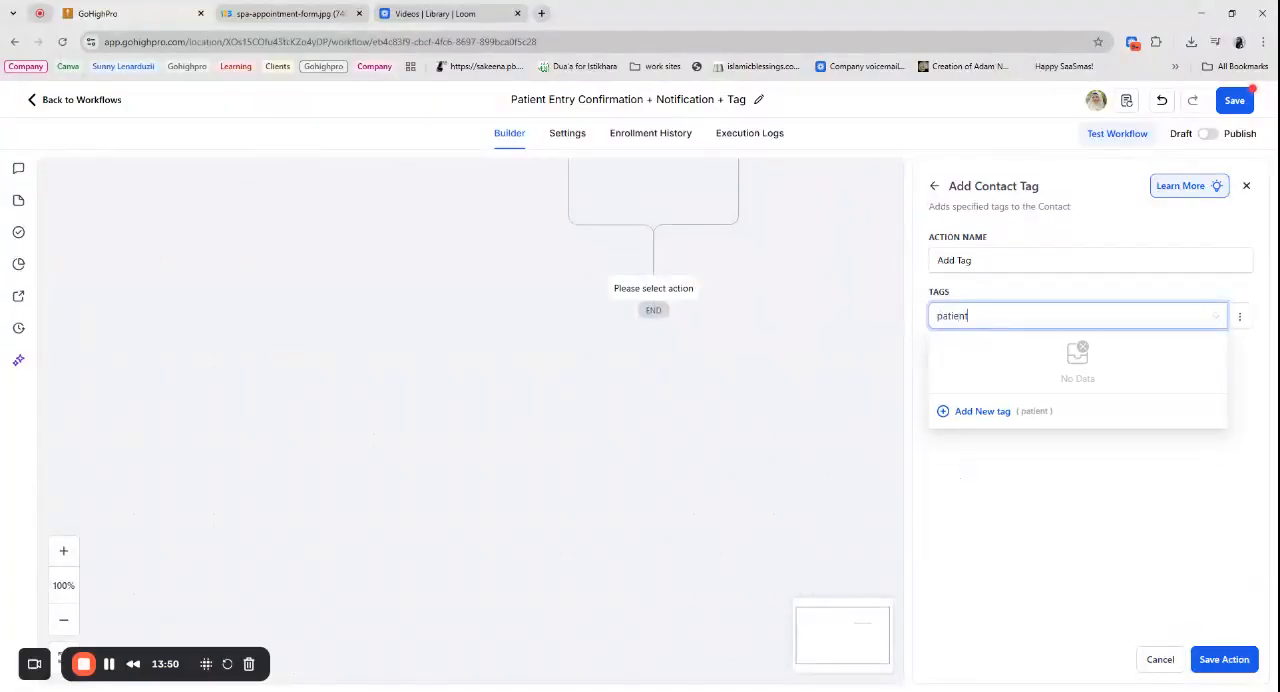
text( form submitted)
click(977, 418)
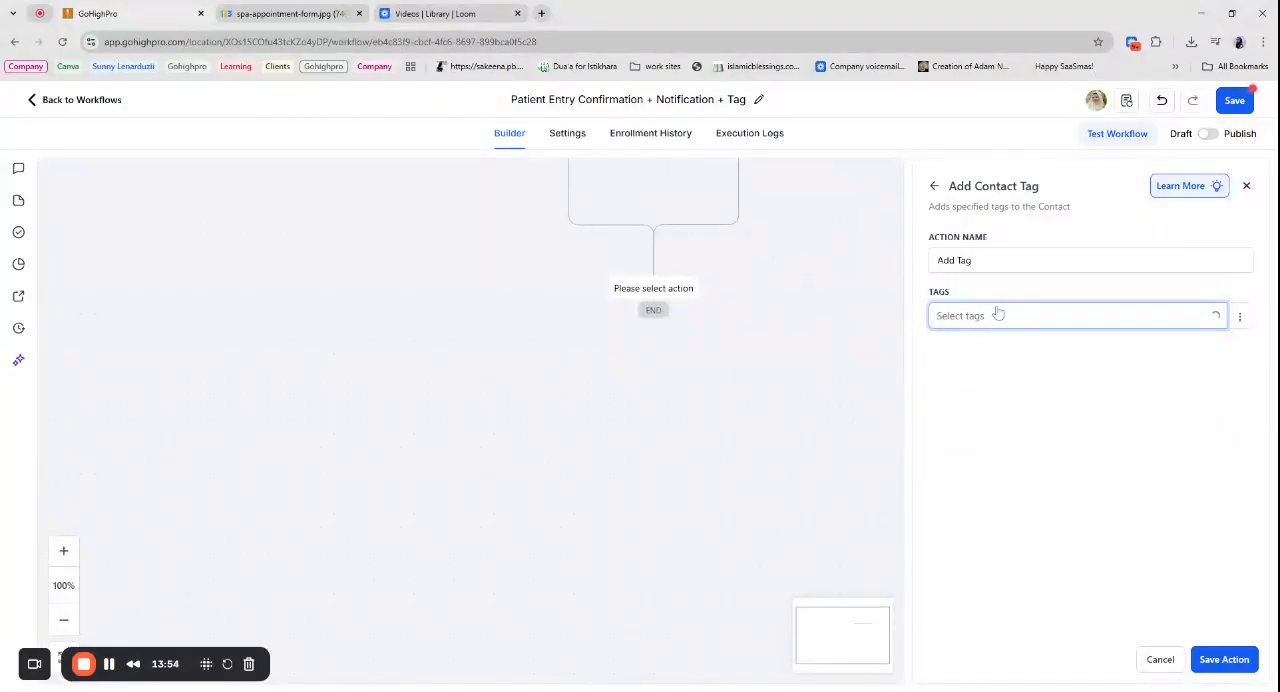
click(1221, 670)
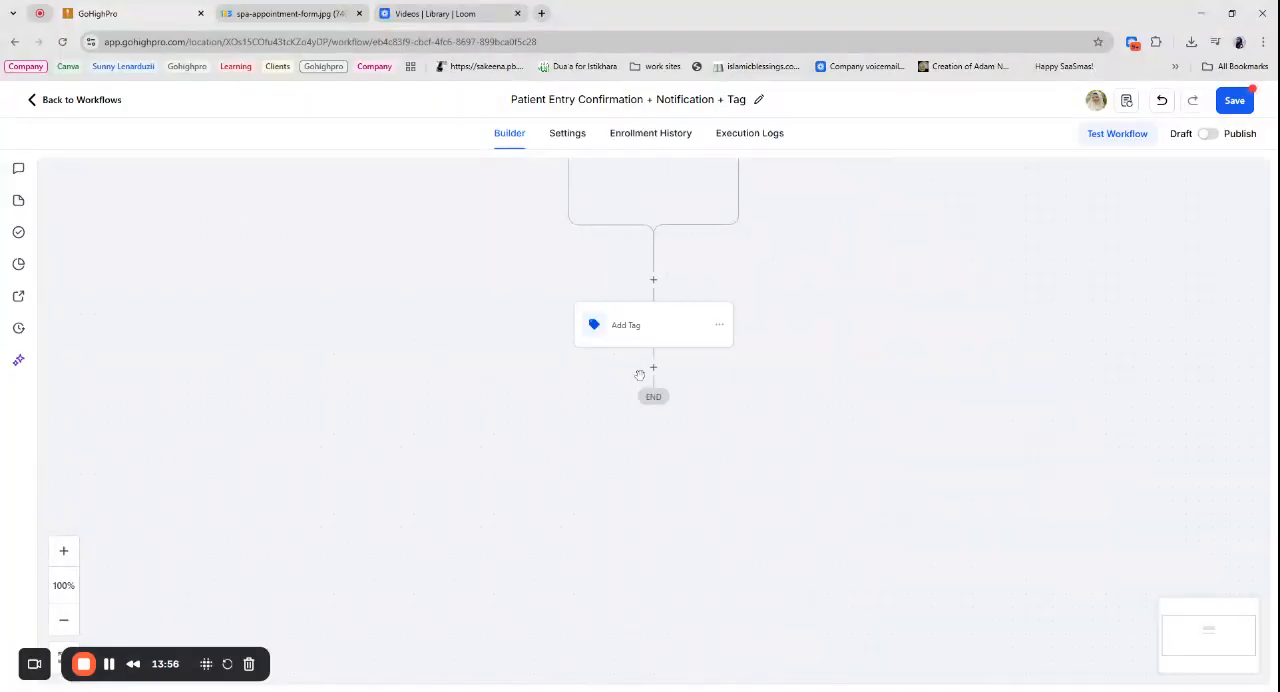
- Insert a Send Internal Notification action after the Add Tag step and set its notification type to Email
click(653, 366)
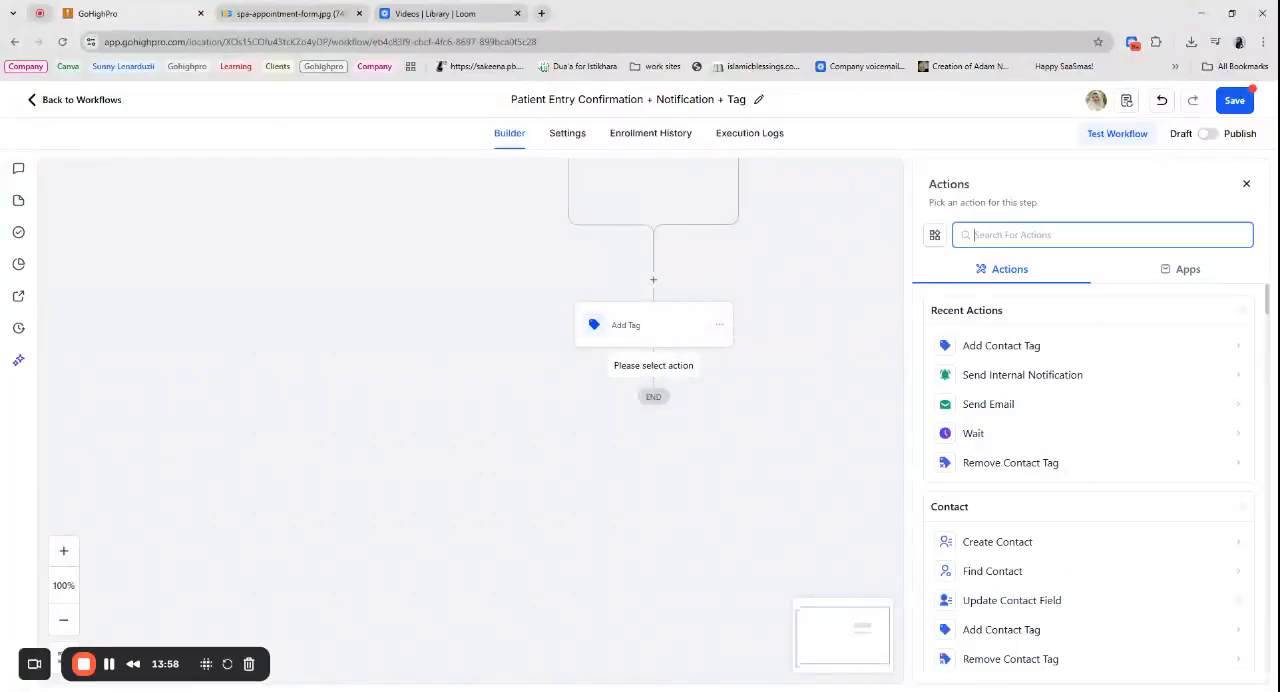
text(notif)
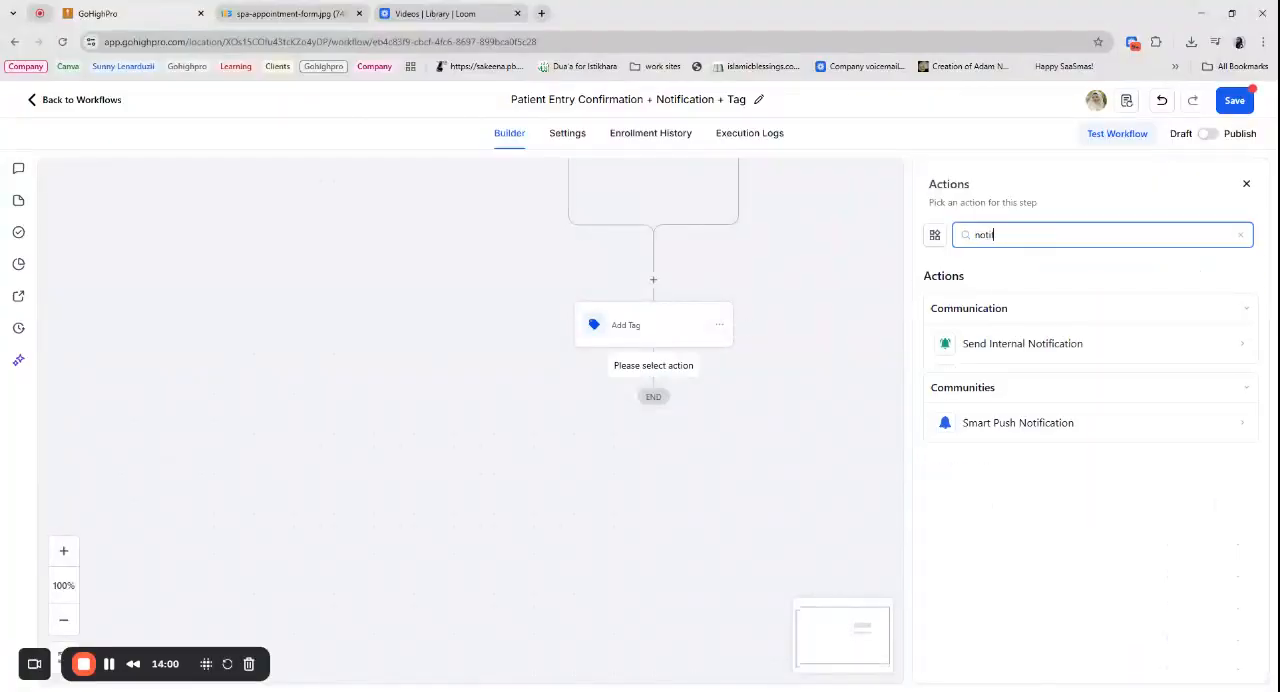
click(983, 345)
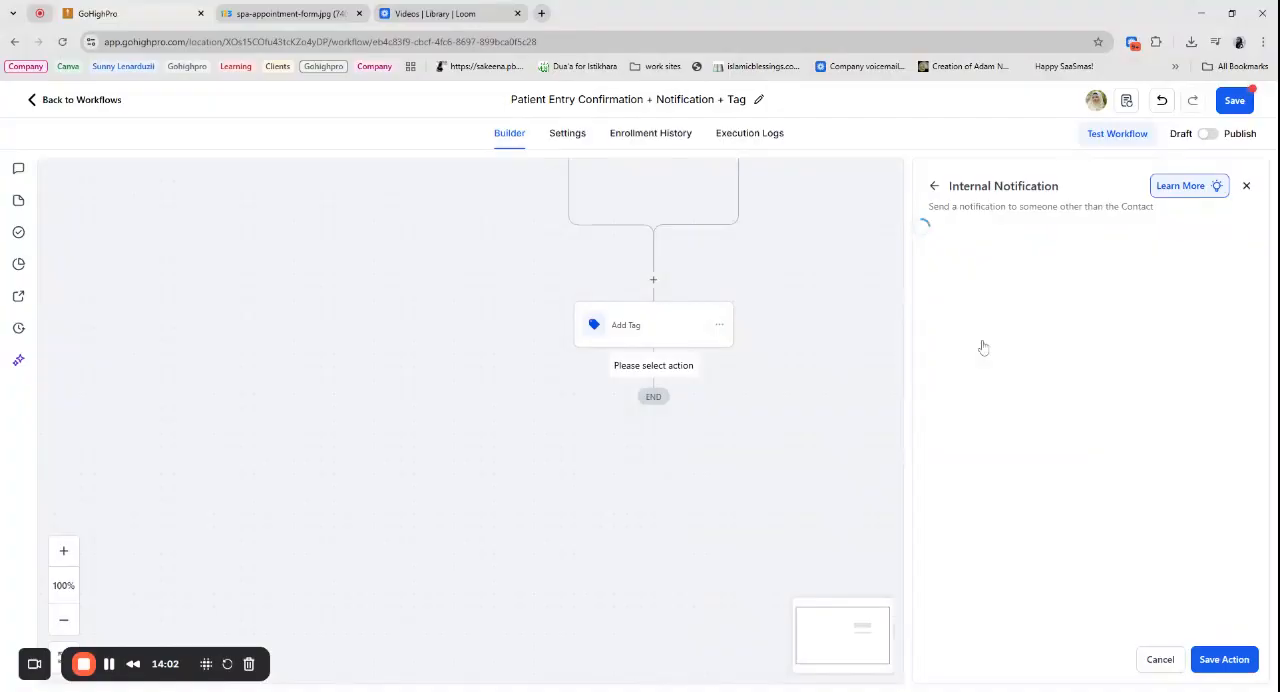
click(983, 320)
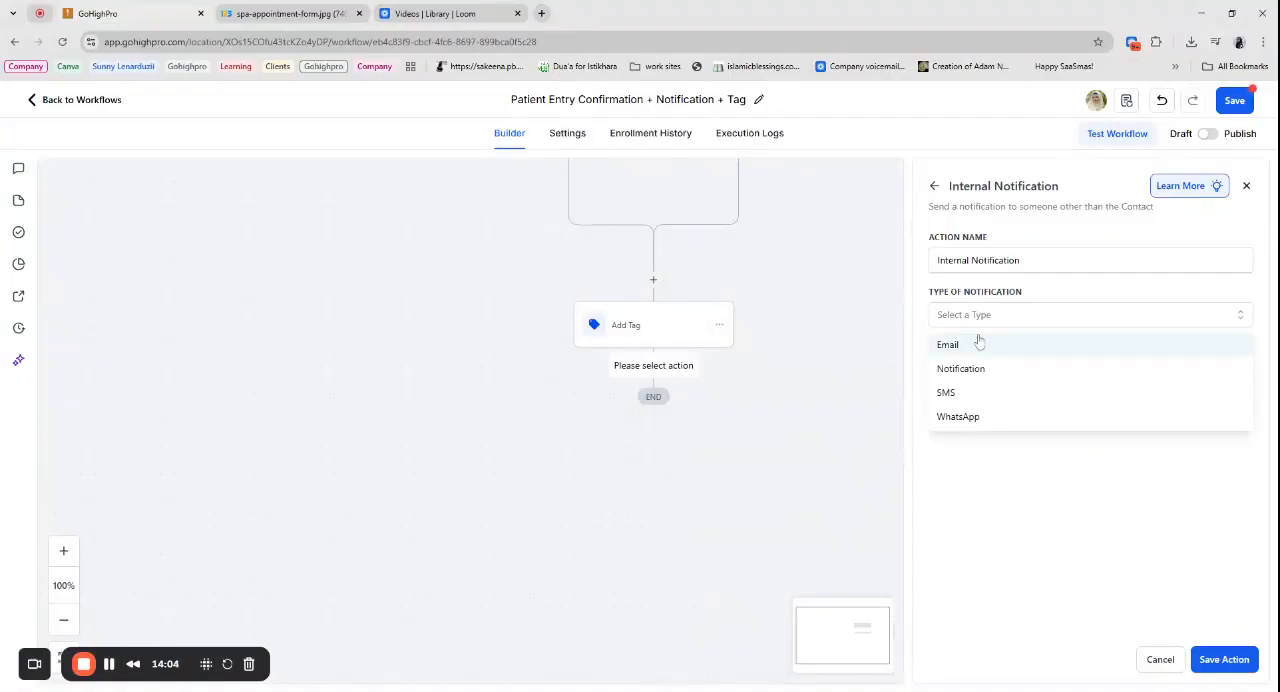
click(978, 341)
click(980, 345)
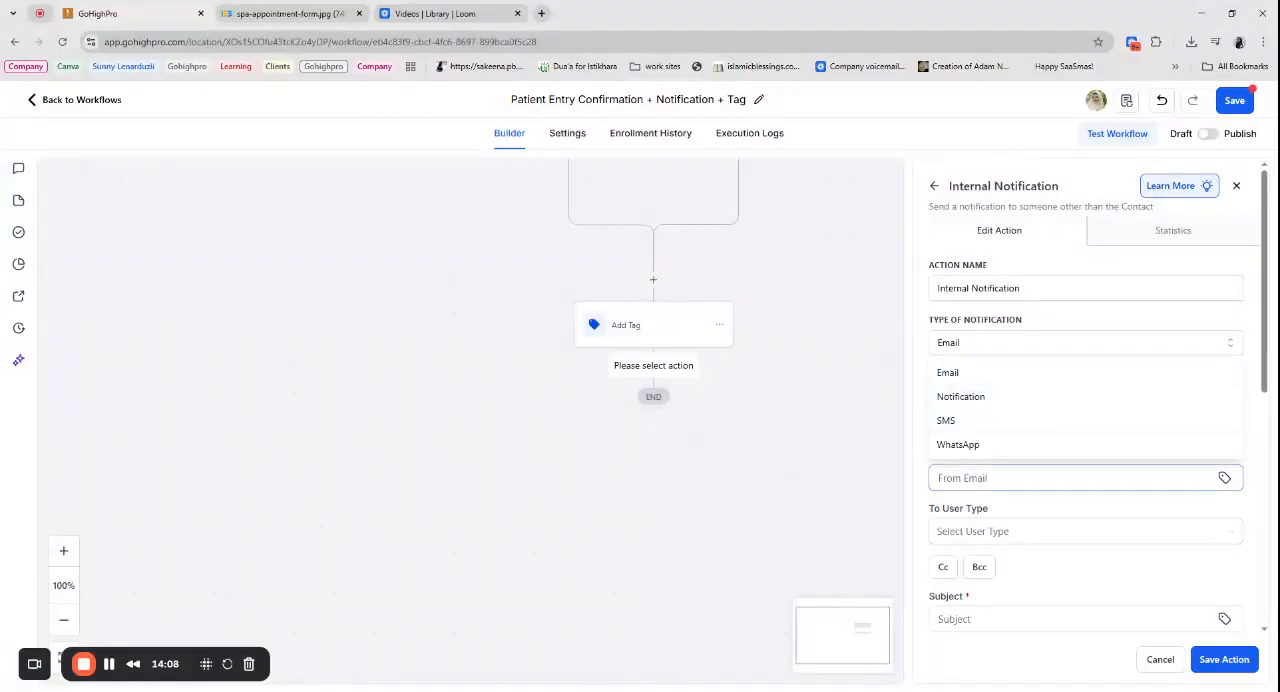
click(1008, 478)
click(1003, 398)
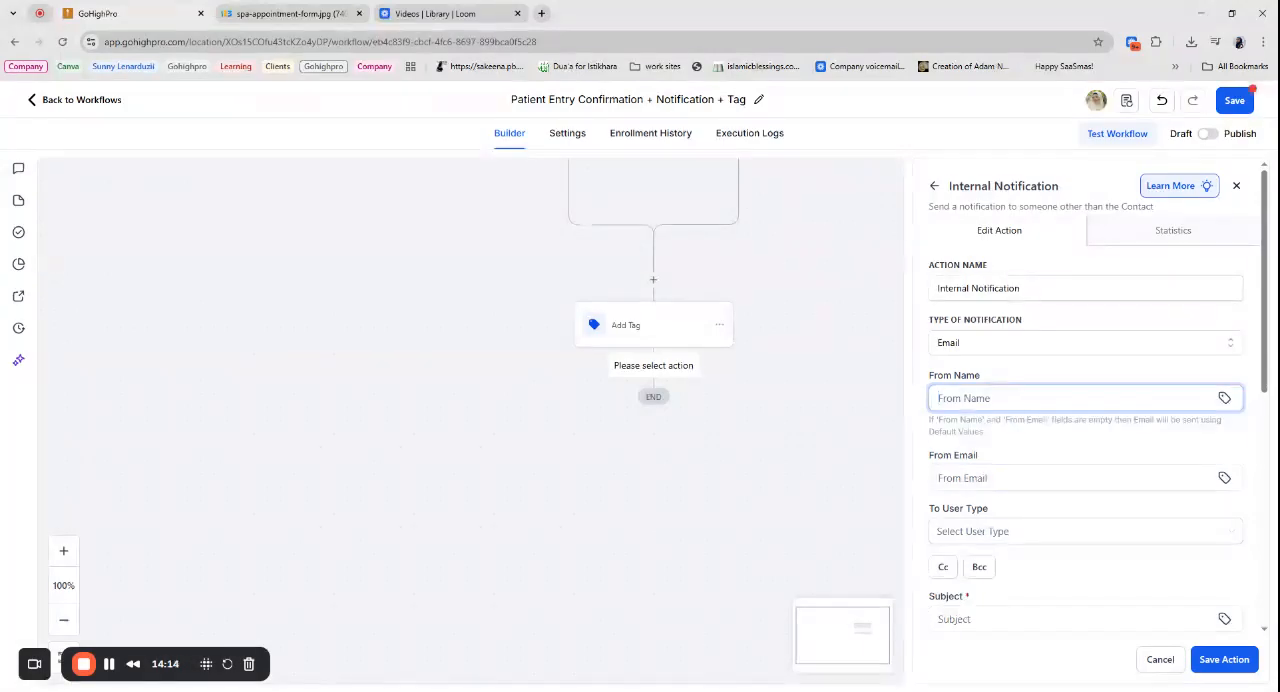
text(Ho)
key(BackSpace)
key(BackSpace)
key(BackSpace)
key(BackSpace)
text(()
scroll(1074, 345, down, 2)
click(1074, 345)
click(1000, 265)
key(ctrl+a)
key(BackSpace)
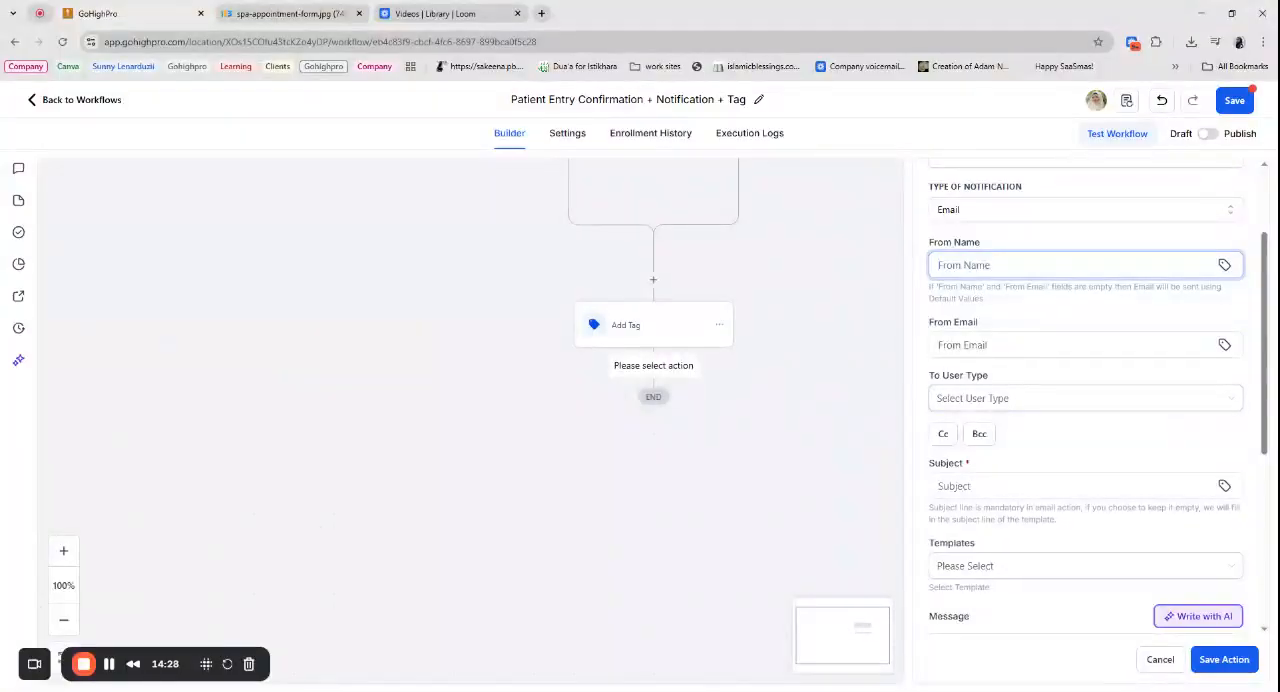
- Set the recipient user type of the internal notification email to Custom Email
click(994, 399)
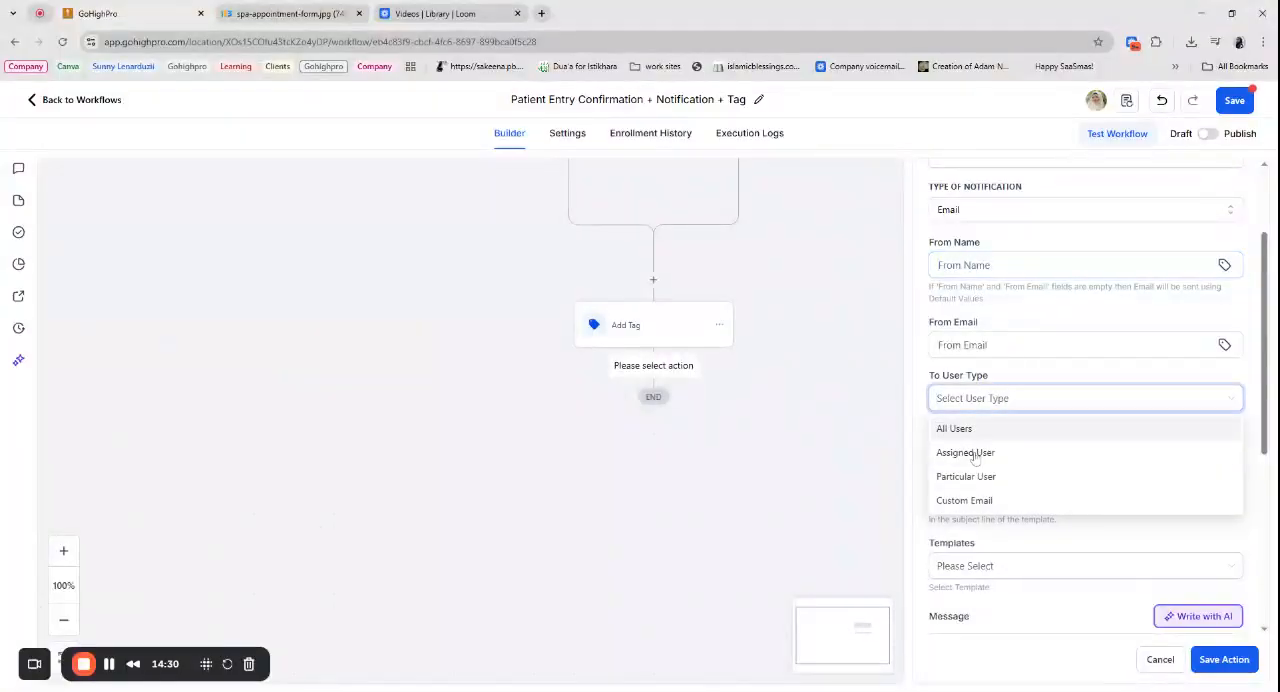
click(979, 500)
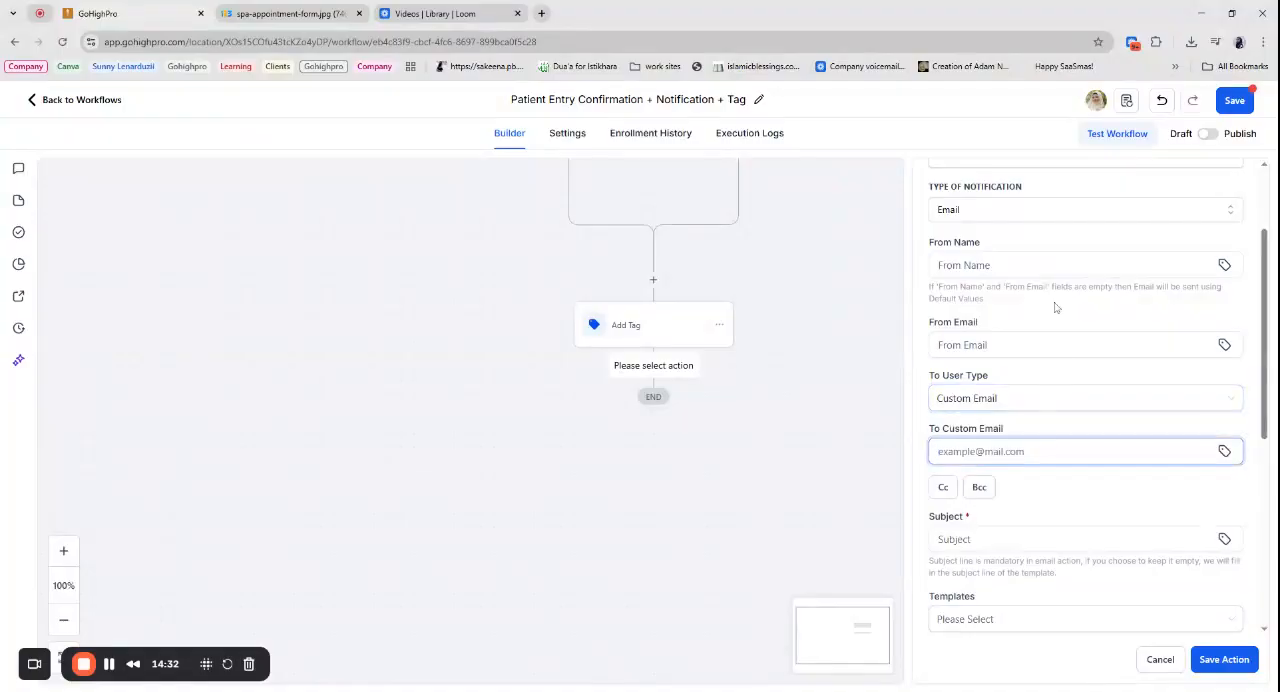
click(1051, 399)
click(979, 500)
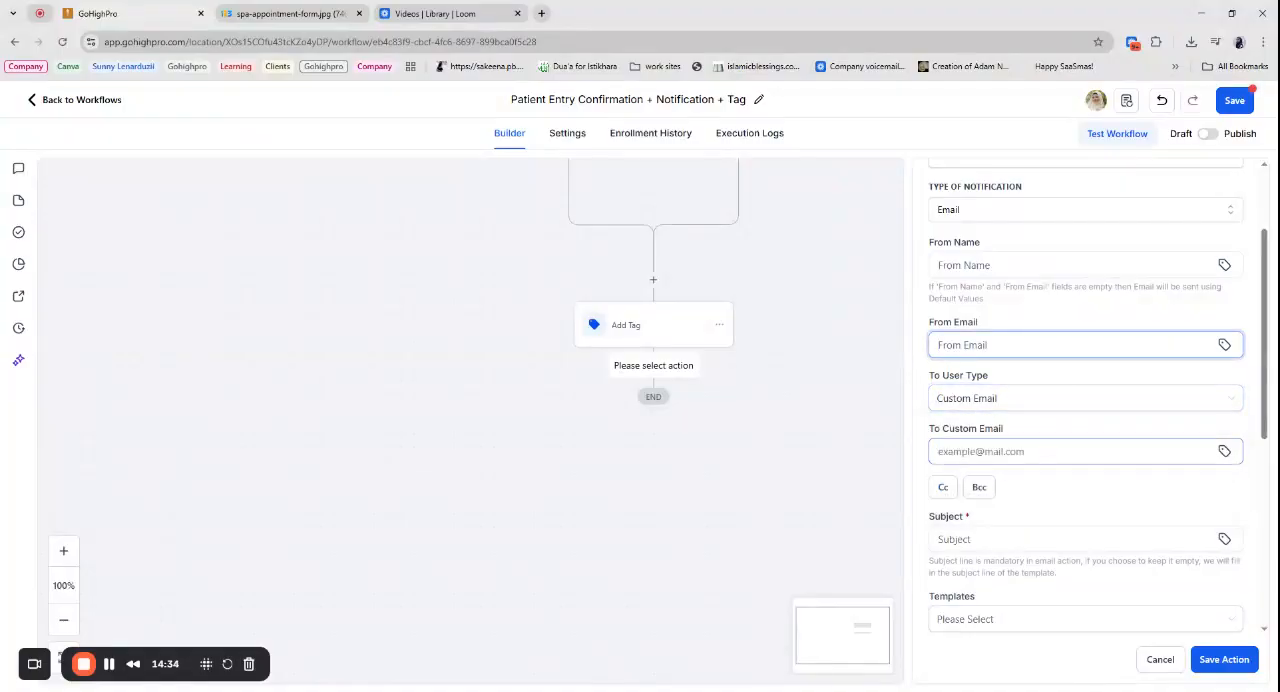
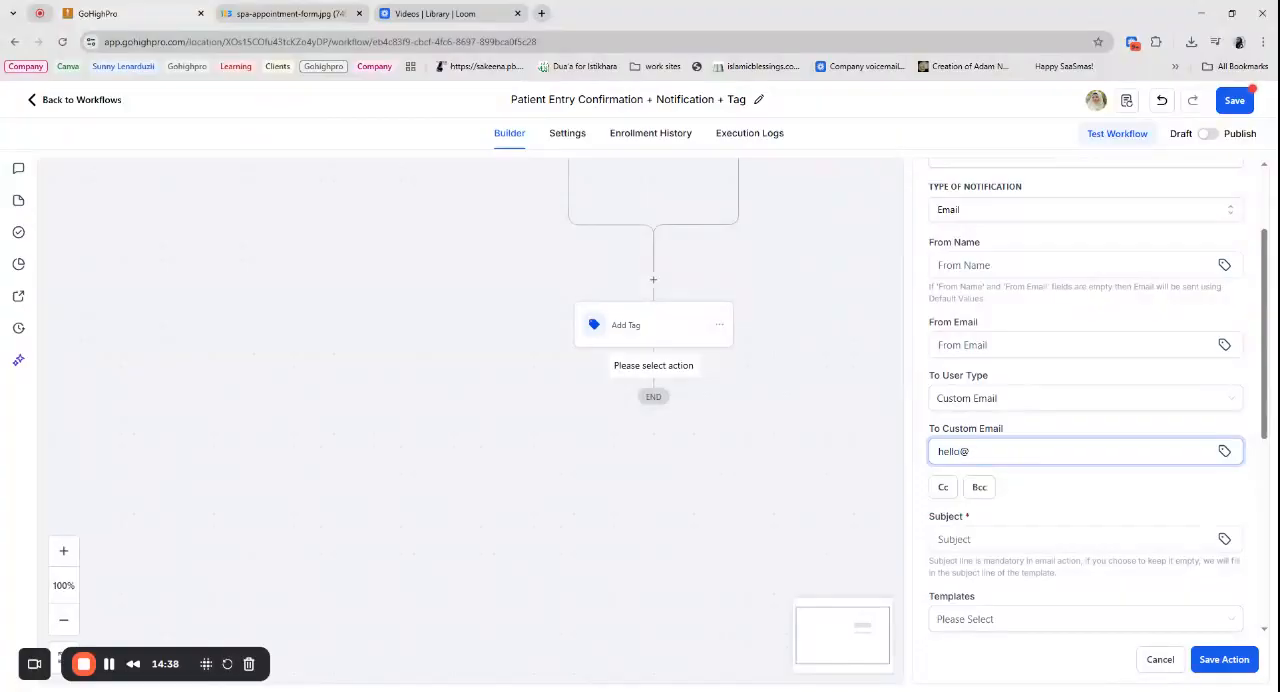
- Enter the recipient's custom email address and set the internal notification's subject to "Patient Form"
click(1000, 539)
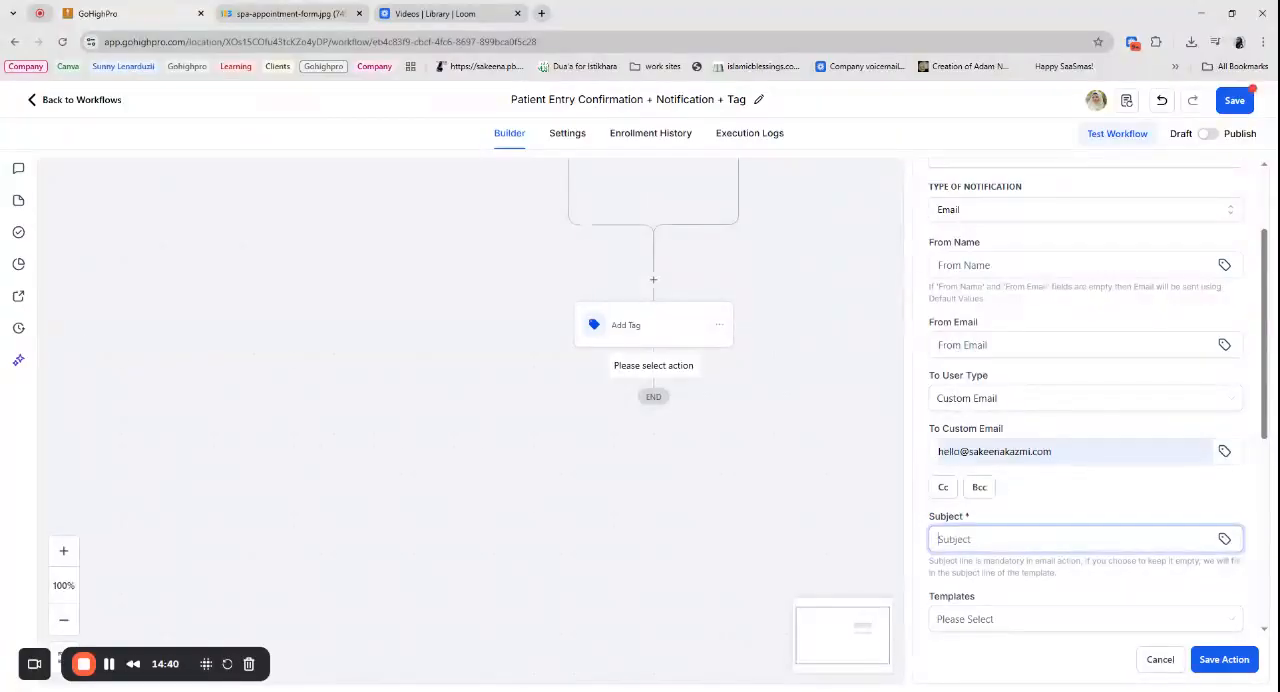
text(AP)
key(BackSpace)
key(BackSpace)
text(Patient Form)
- Begin the internal notification's message with the greeting "Hey,"
scroll(1008, 512, down, 4)
click(1005, 420)
text(Hey, )
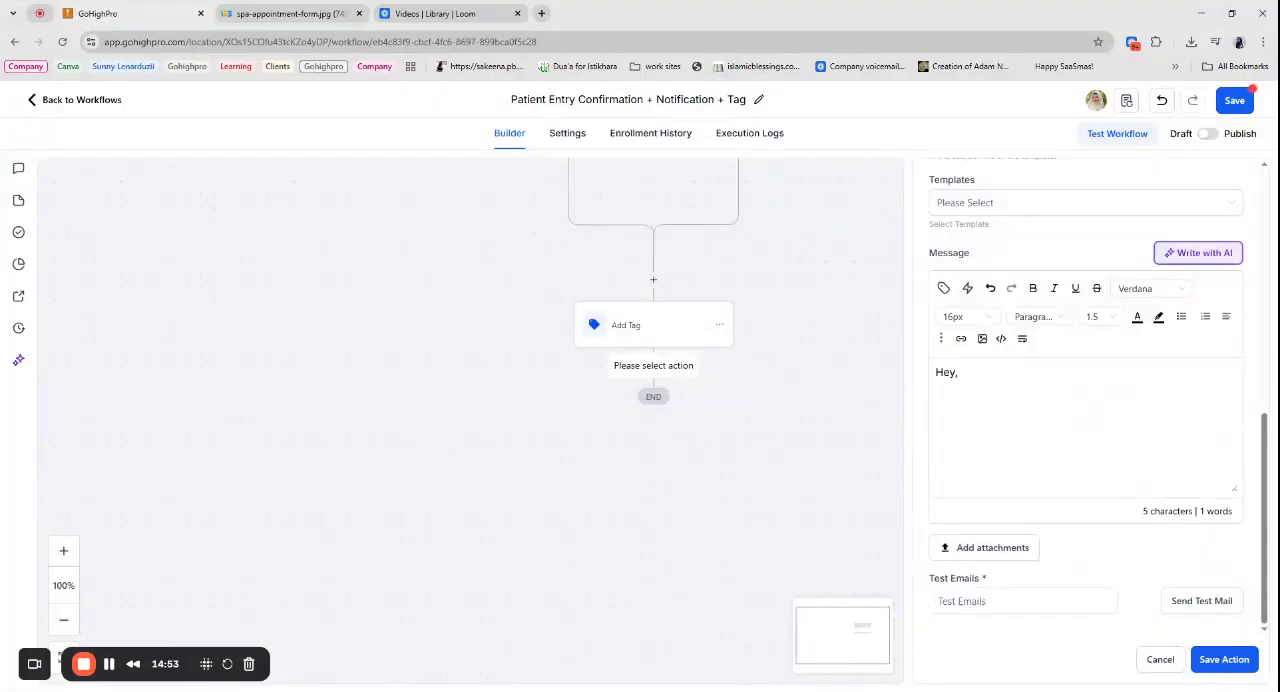
text(We received registration form)
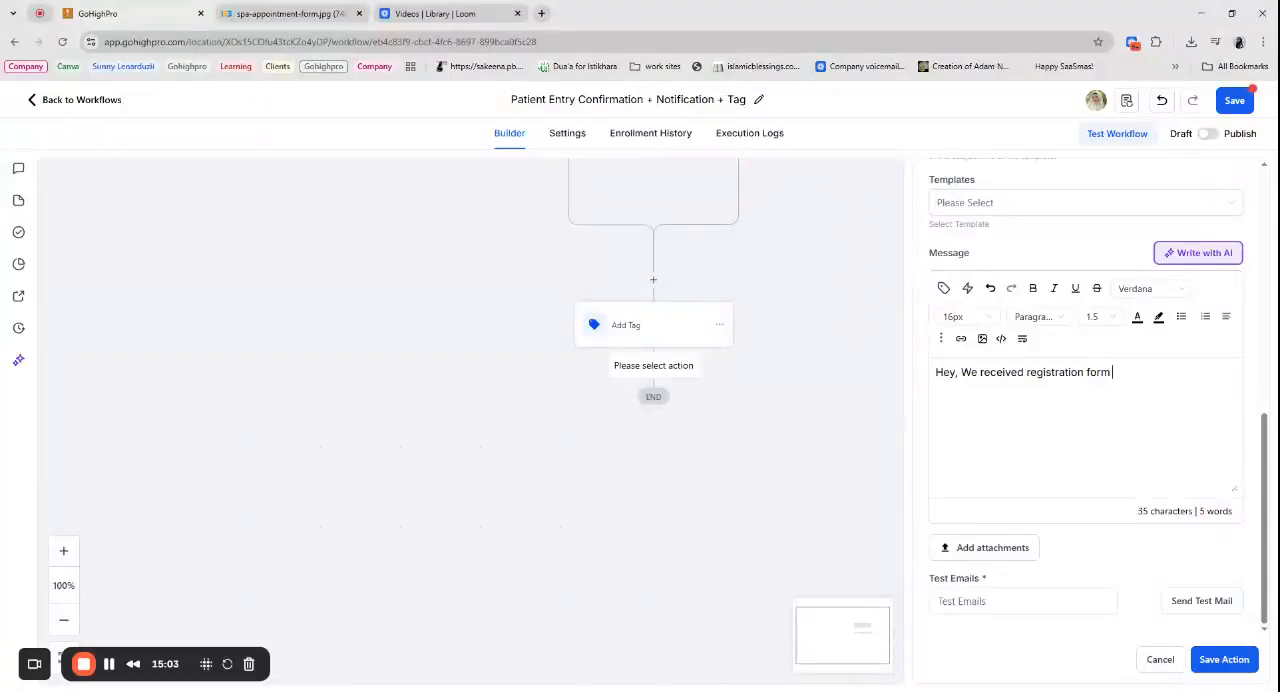
double_click(969, 372)
drag(969, 372, 1208, 356)
- Complete the notification message to read "Hey, A Patient just submitted a registration form."
text(A P)
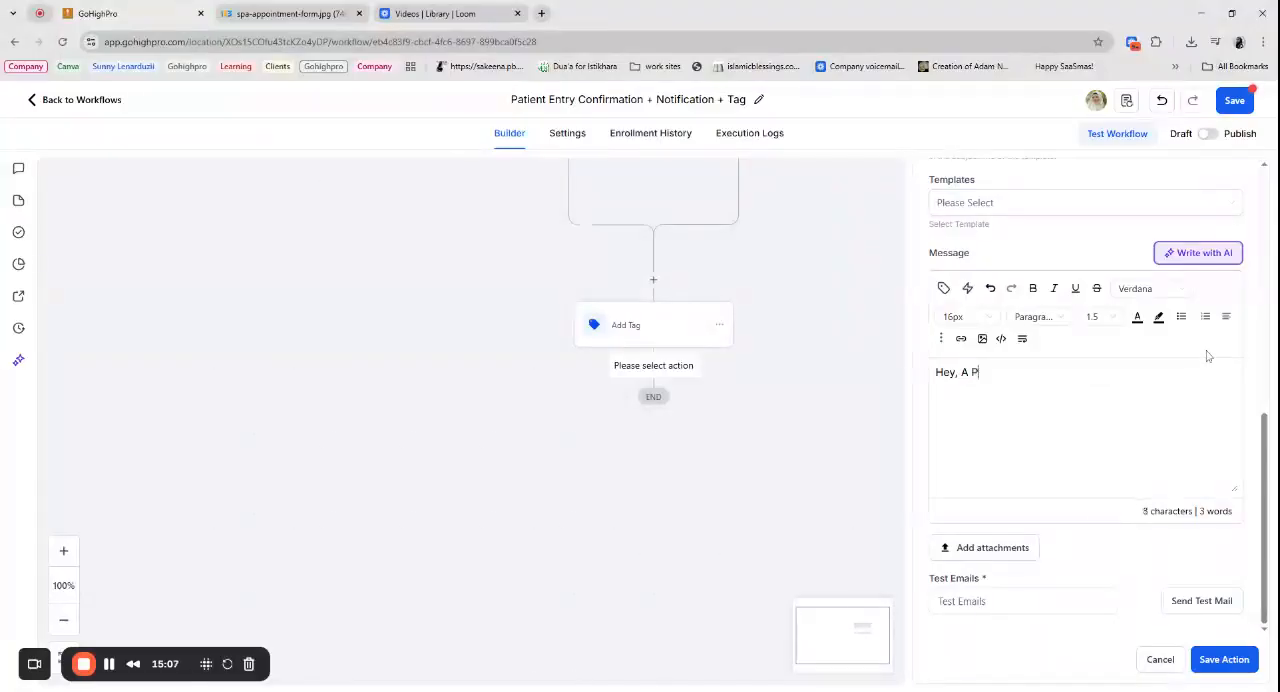
text(atient just submi)
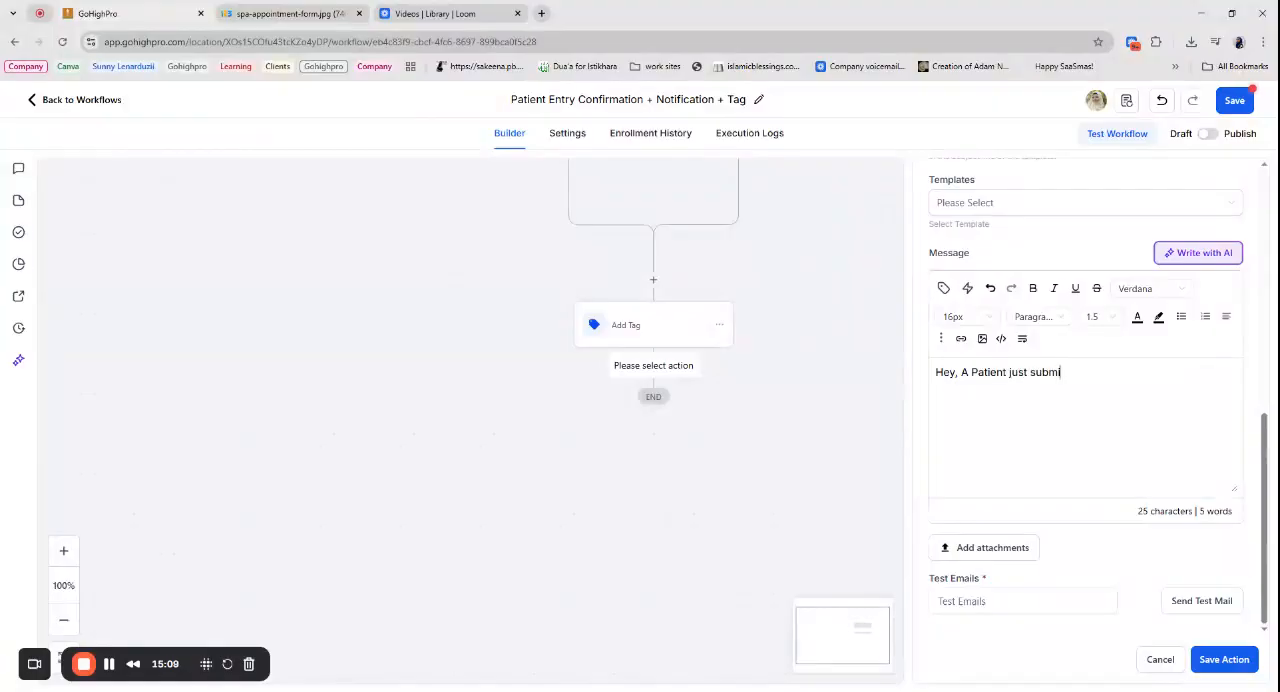
text(tted a registration form.)
- Insert the contact's Full Name, Email and Phone custom values on separate lines below the notification message
click(943, 288)
click(830, 168)
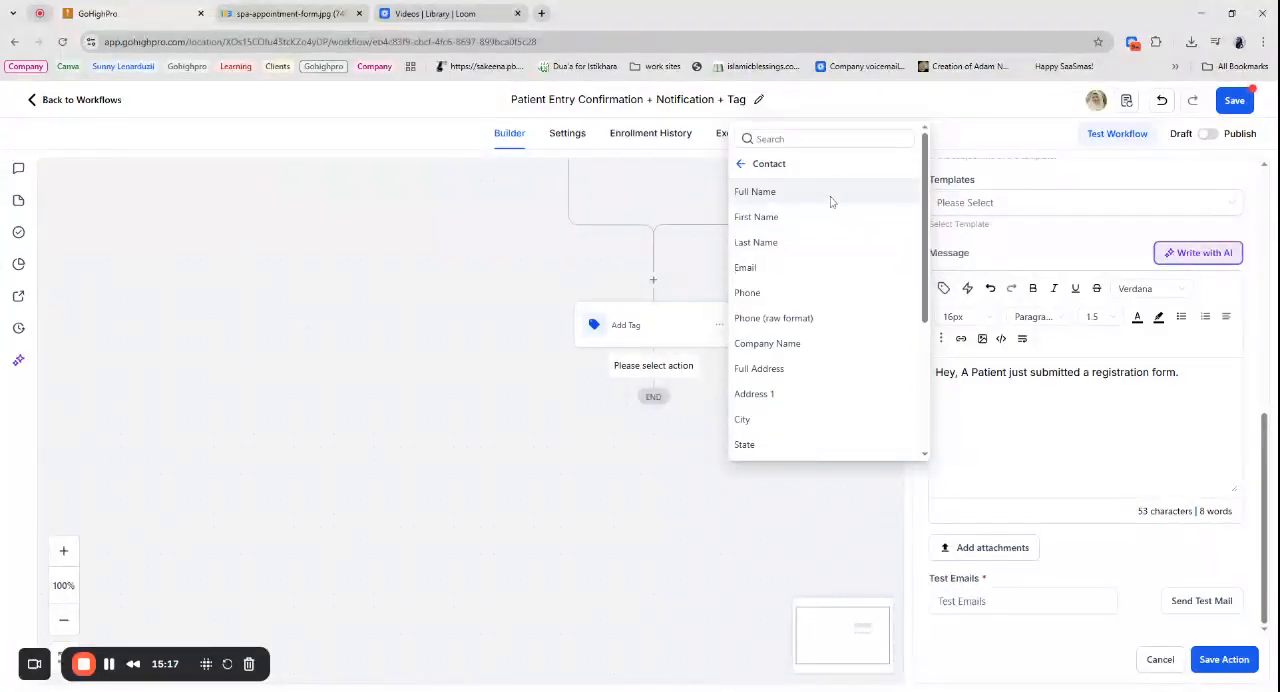
click(830, 200)
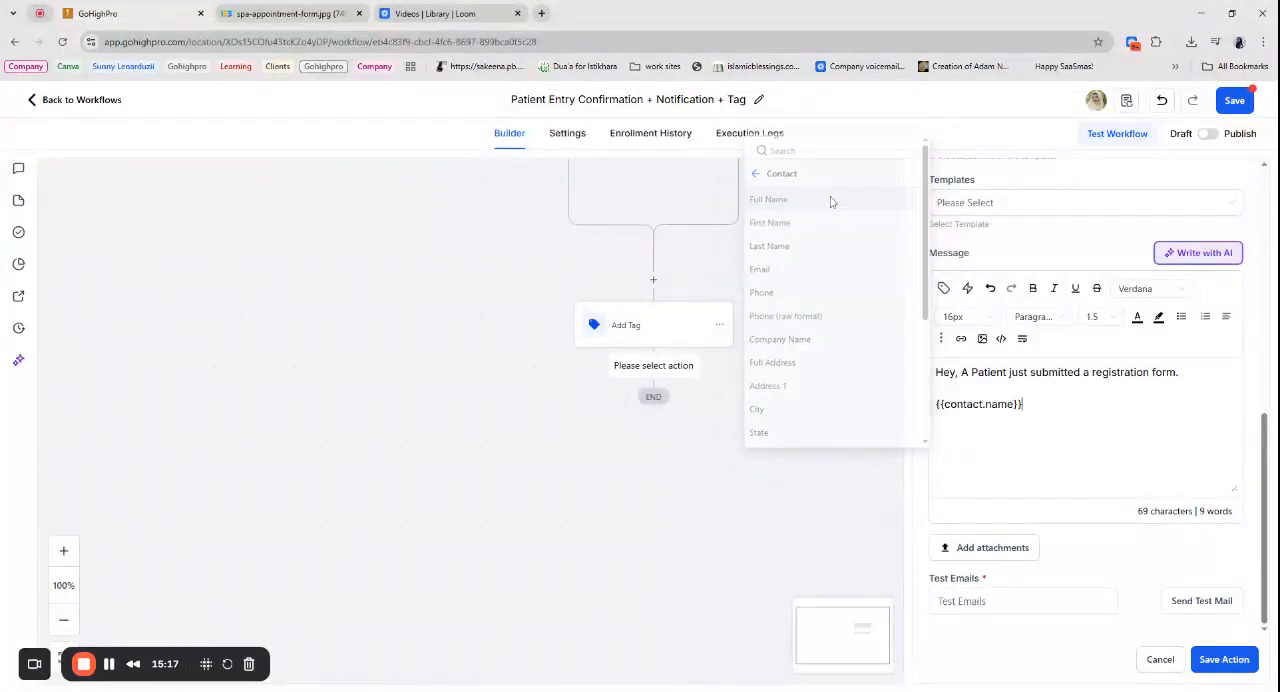
click(943, 288)
click(757, 268)
key(Return)
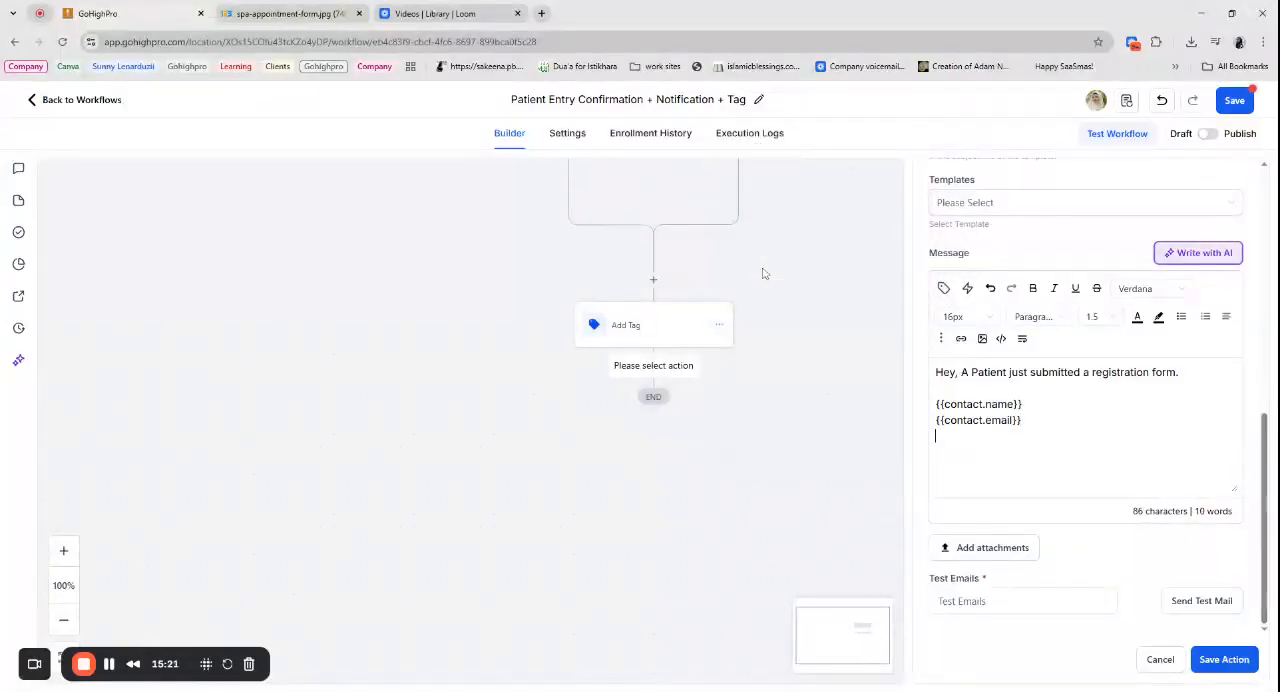
click(943, 288)
click(776, 296)
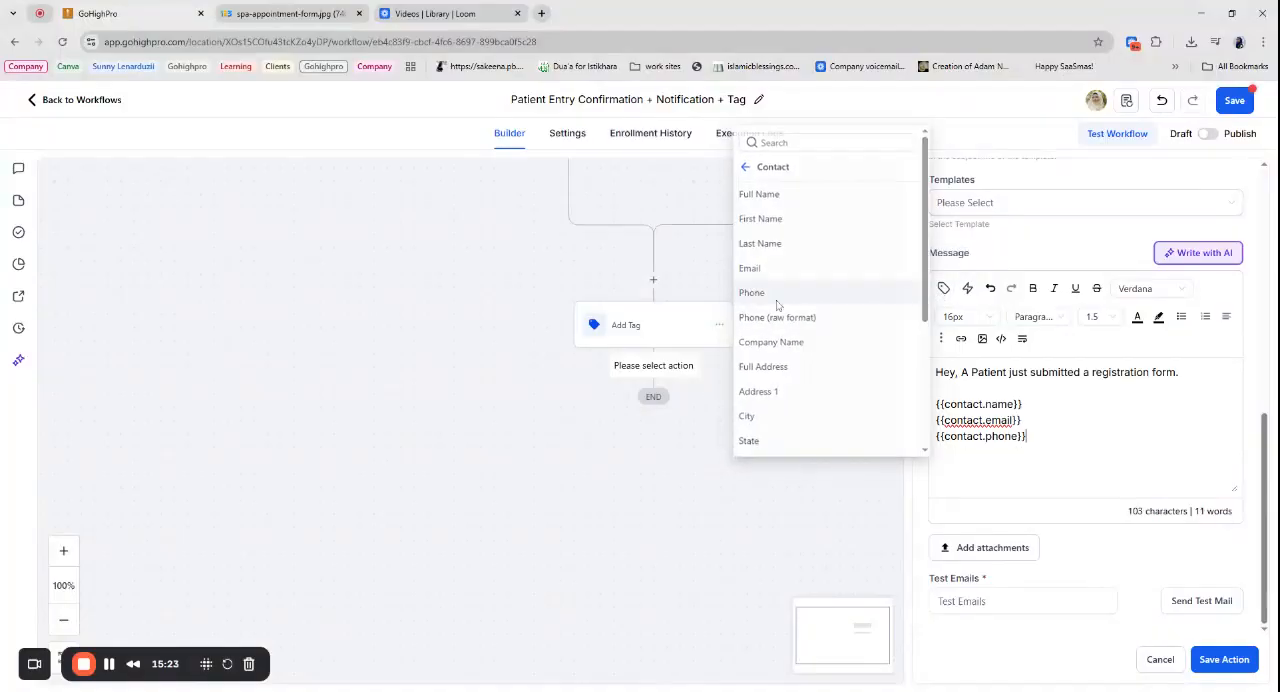
- Save the internal notification action, and set the workflow to Publish and save it
click(1222, 662)
click(1209, 134)
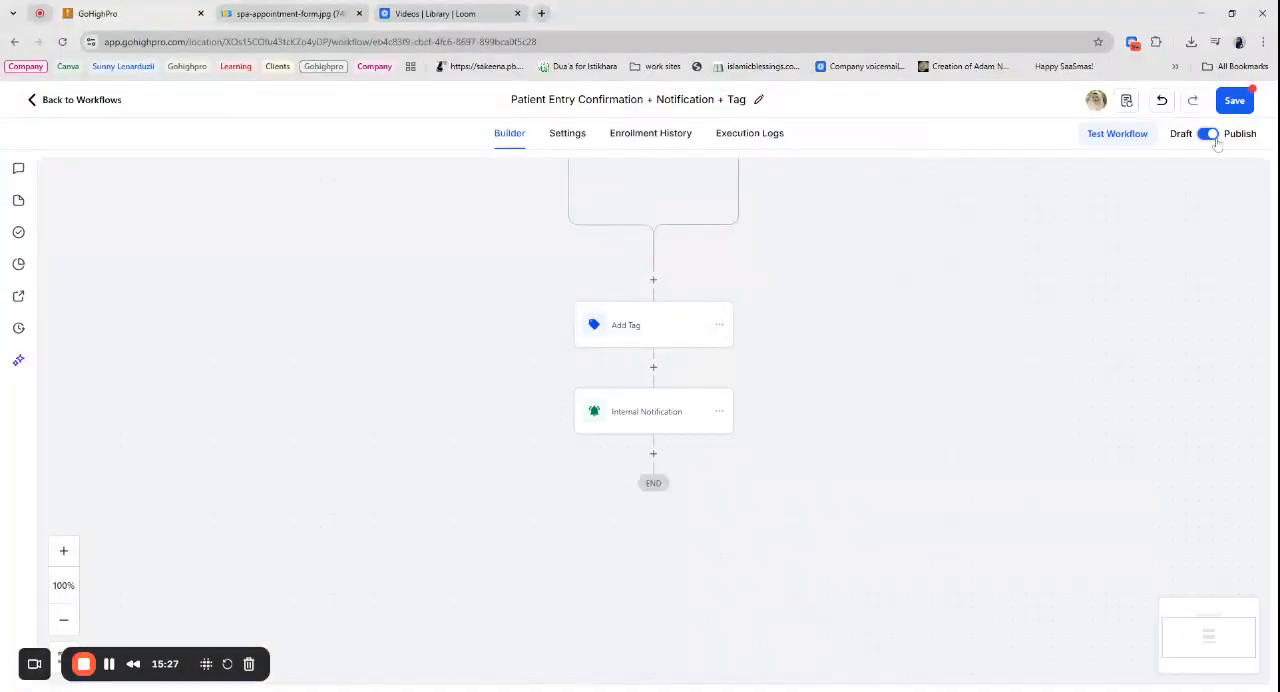
click(1238, 101)
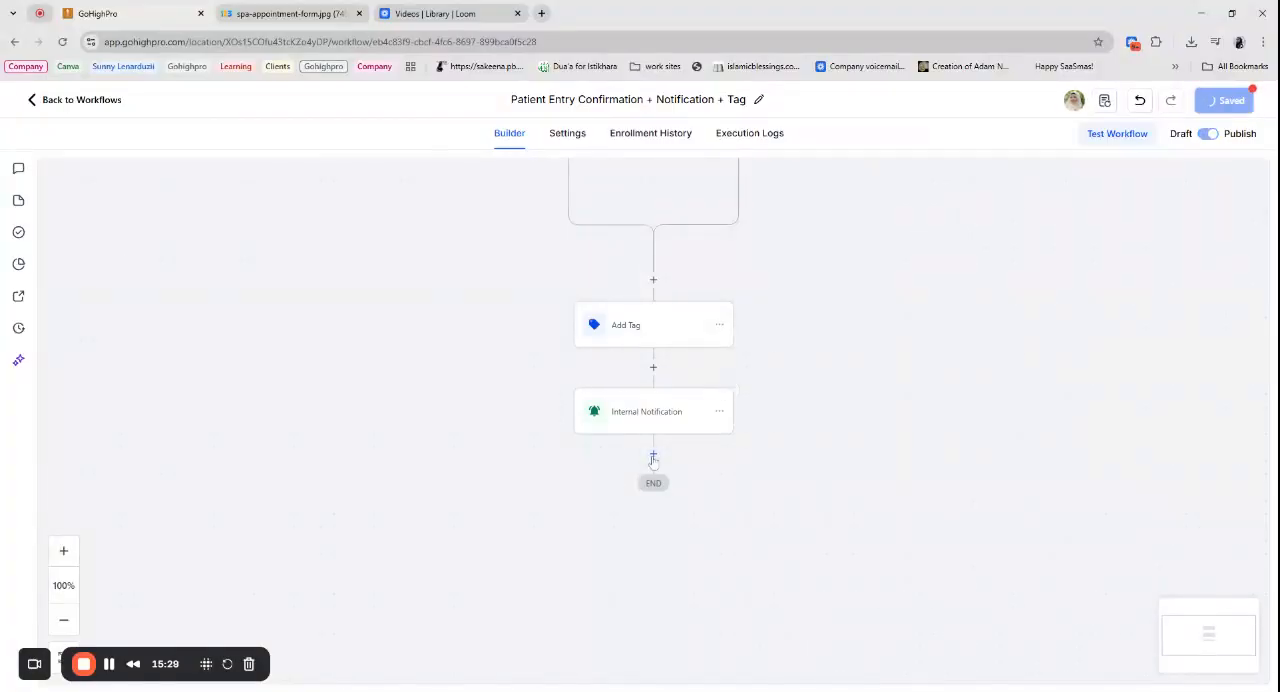
- Start a new action after the Internal Notification step and search the available actions for "confirm"
click(653, 456)
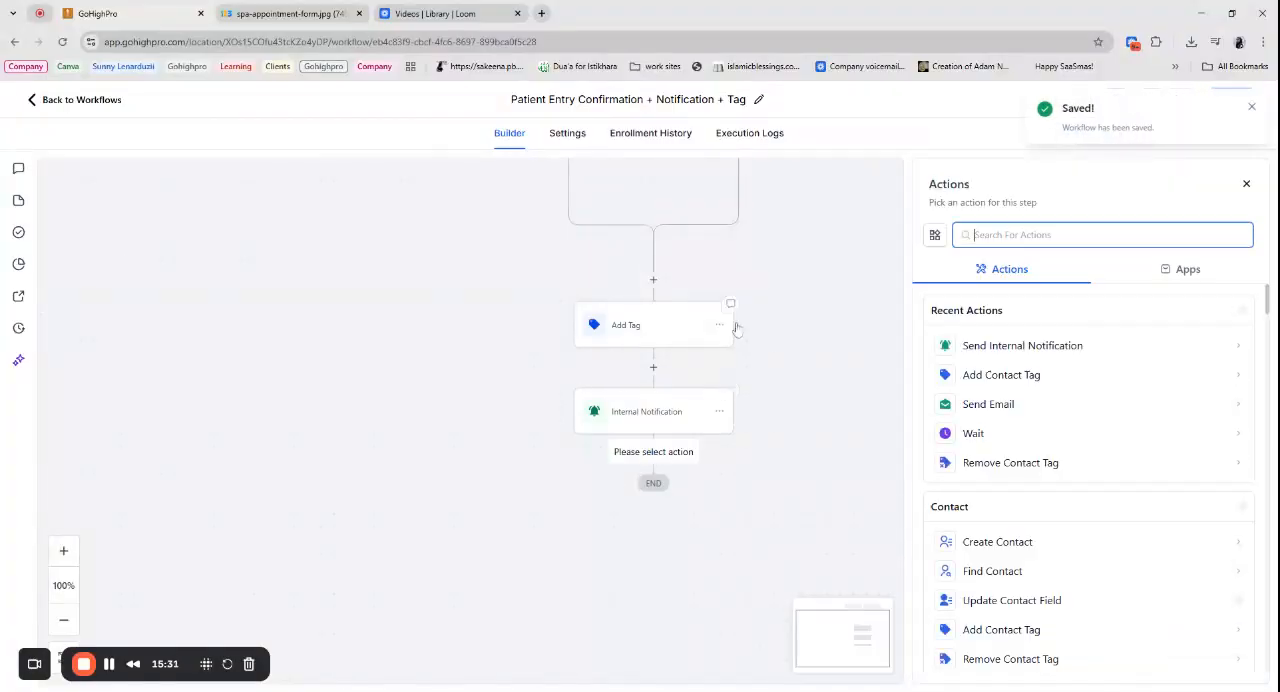
text(confirm)
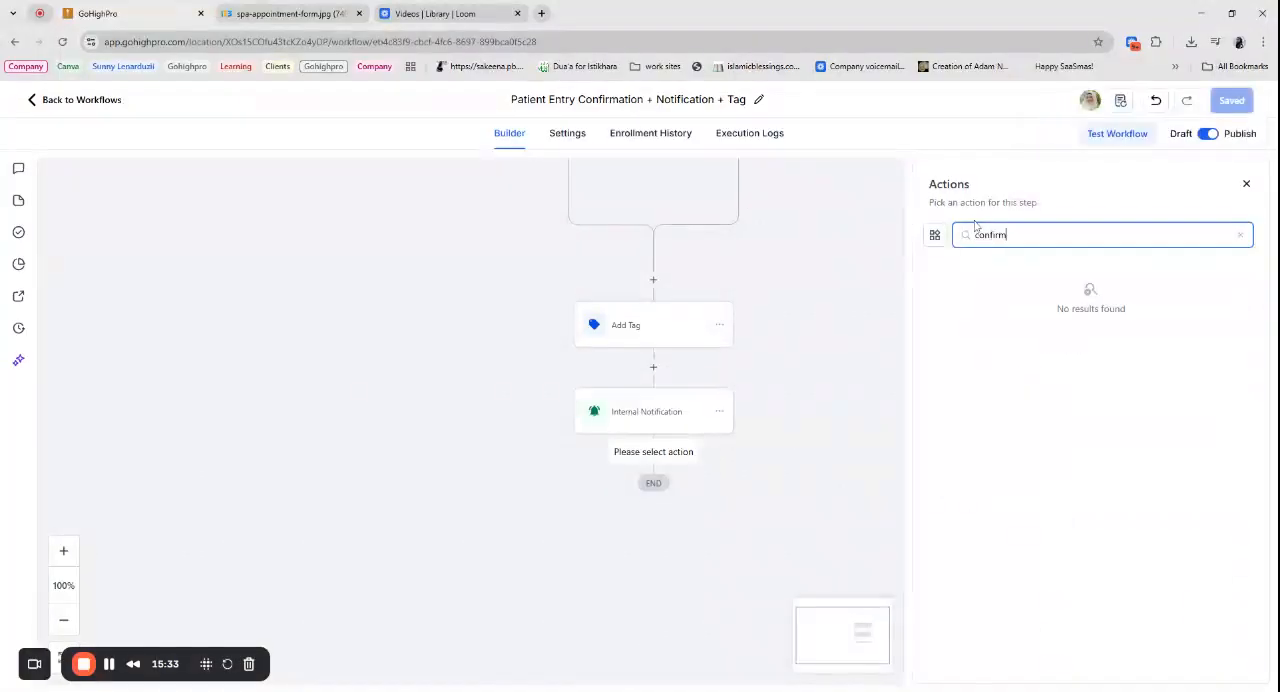
key(BackSpace)
key(BackSpace)
key(BackSpace)
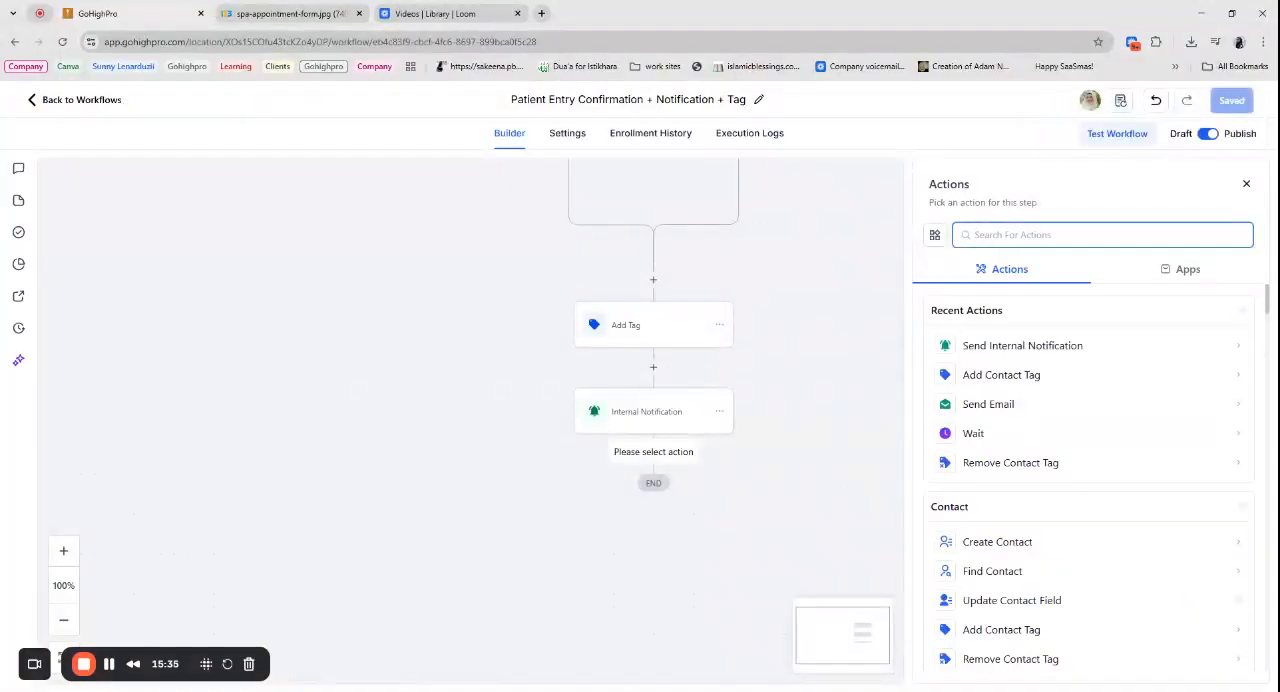
- Find and choose the Send Email action for the new step after Internal Notification
text(emai)
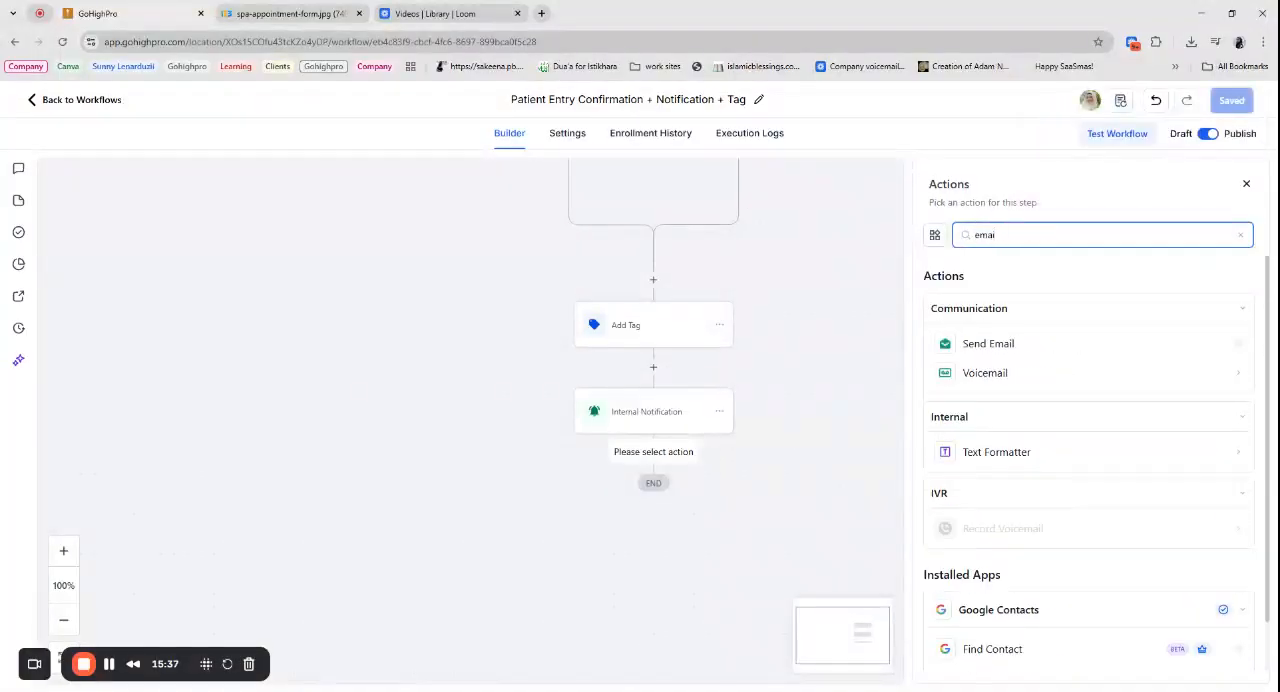
click(988, 343)
scroll(1047, 497, down, 2)
click(1045, 308)
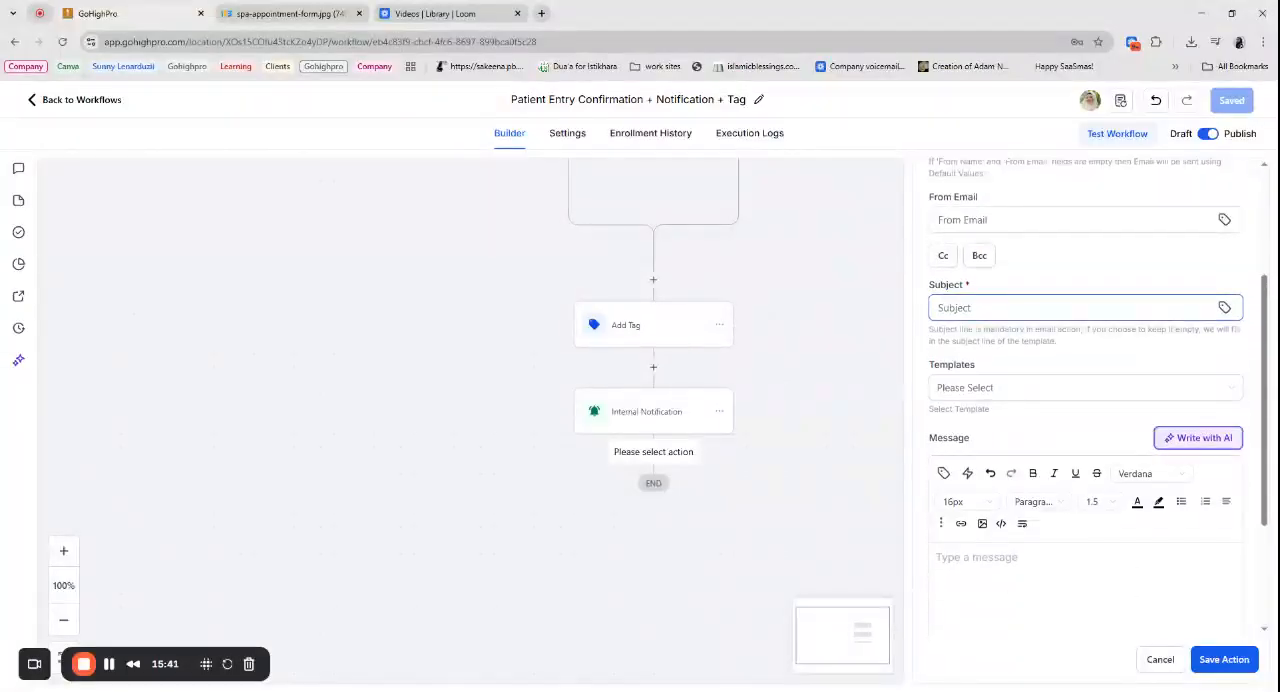
- Apply the "Booking confirmation - Email 1" template to the email and save the action
click(965, 390)
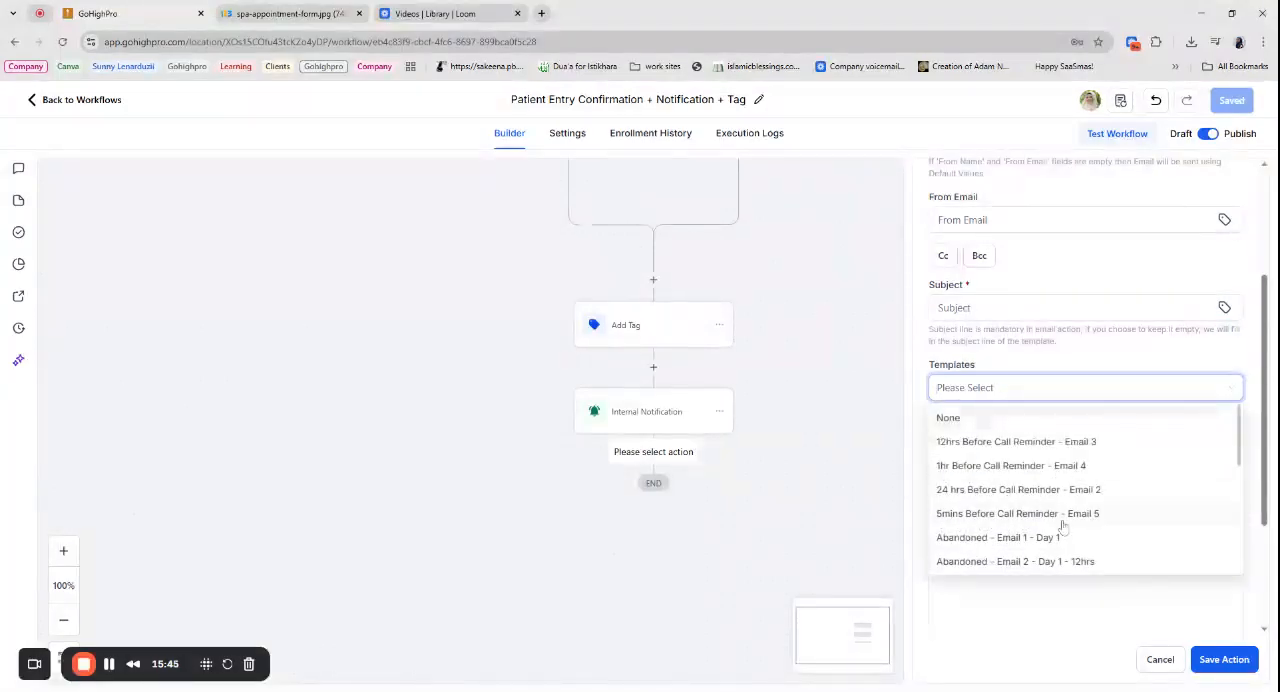
scroll(1063, 527, down, 5)
scroll(1063, 527, up, 5)
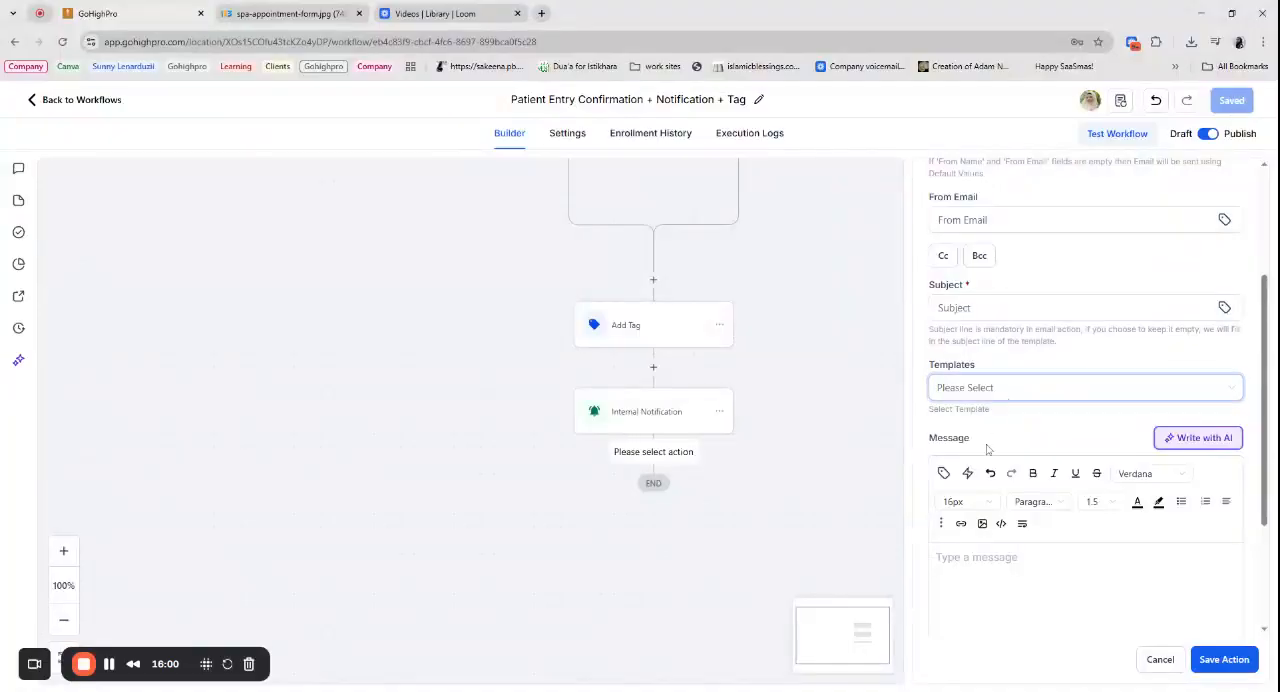
click(994, 388)
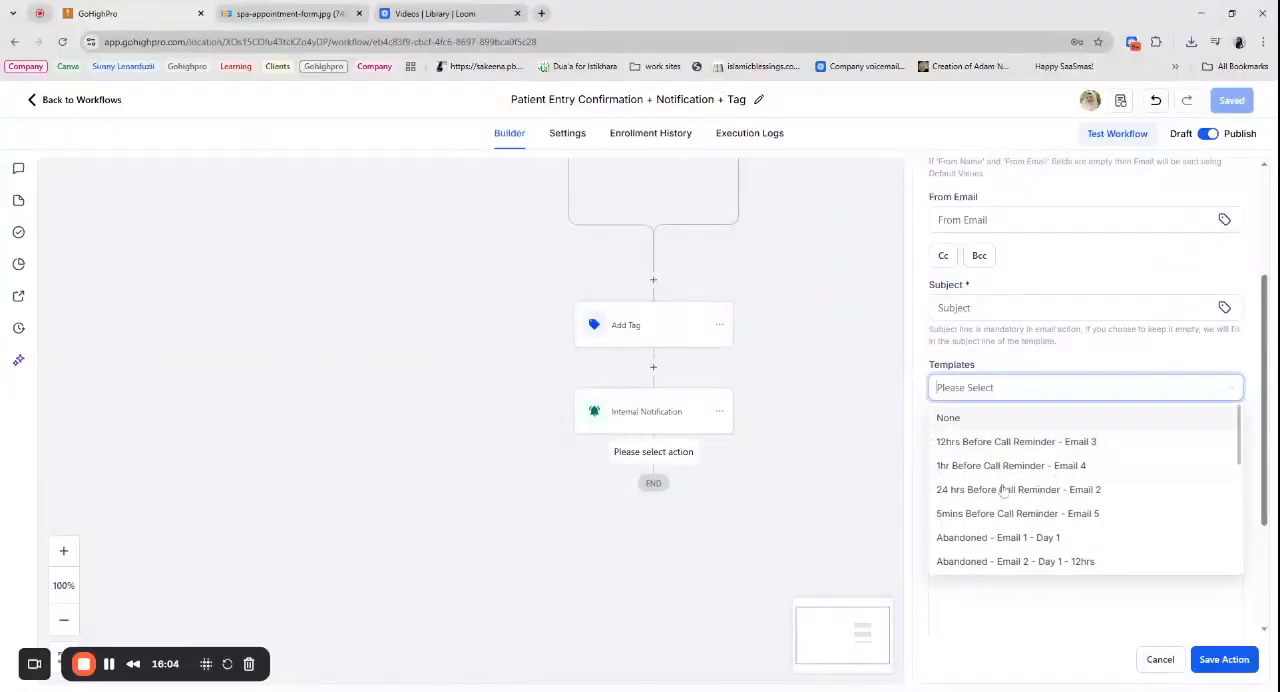
scroll(1060, 500, down, 2)
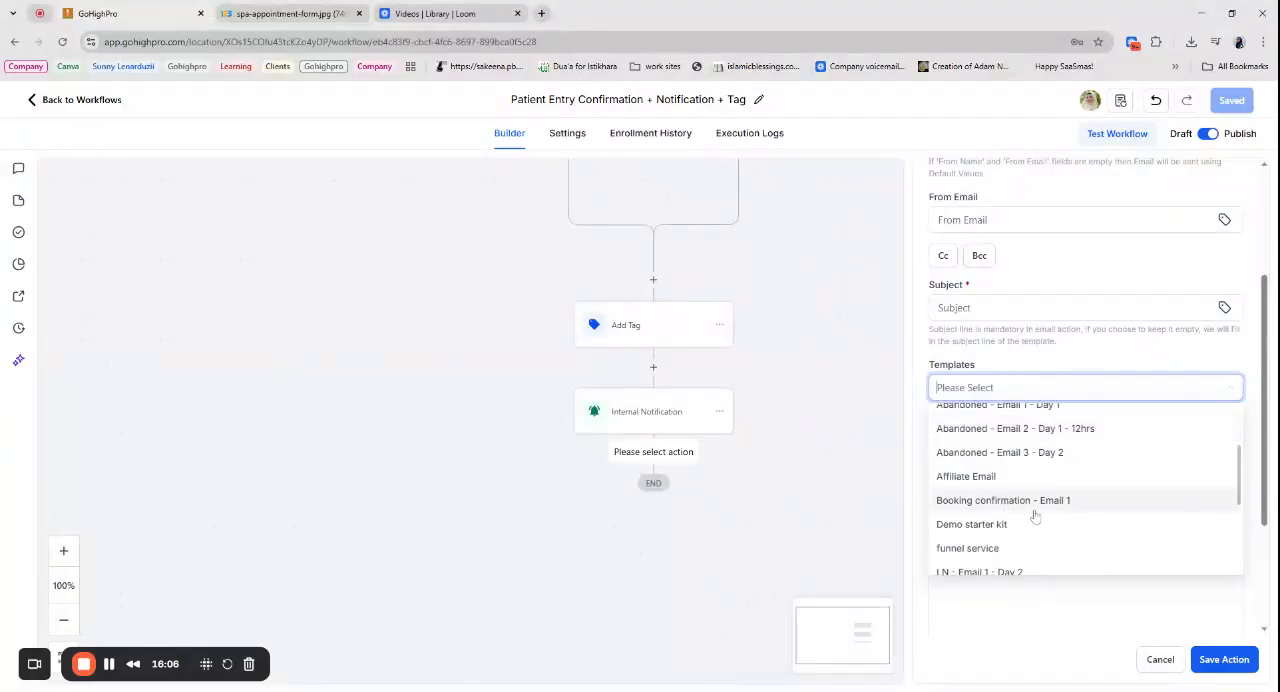
click(1036, 506)
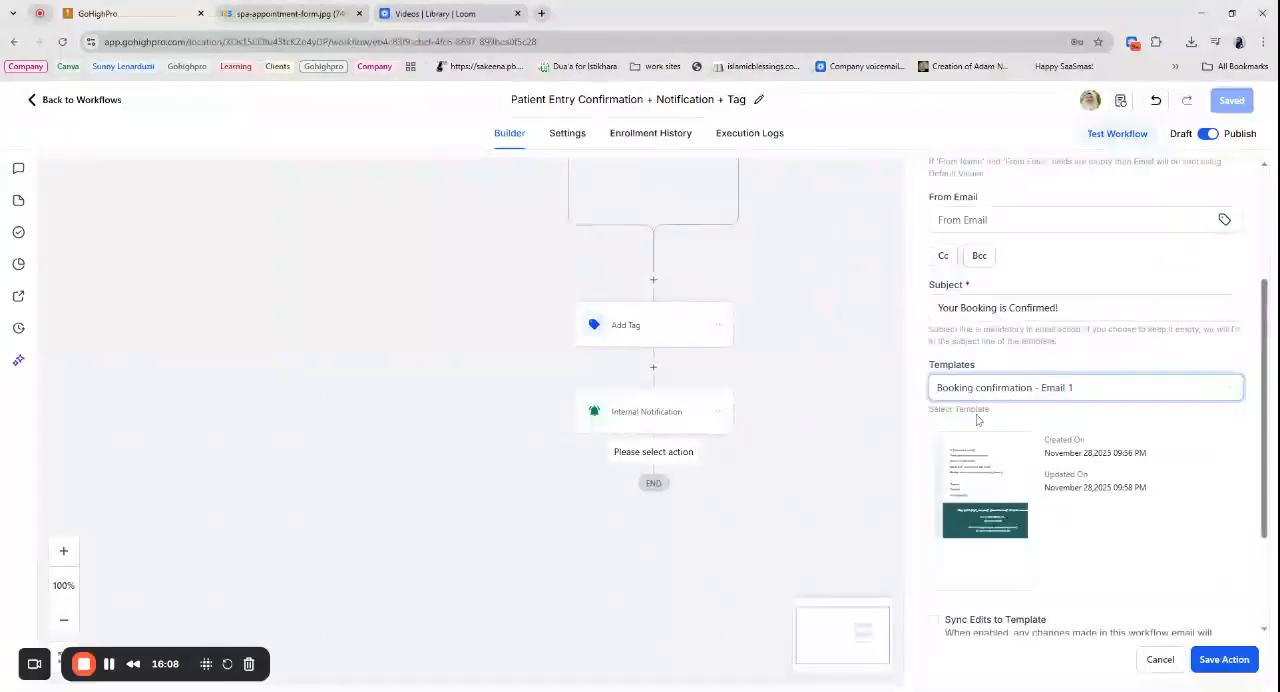
click(1224, 664)
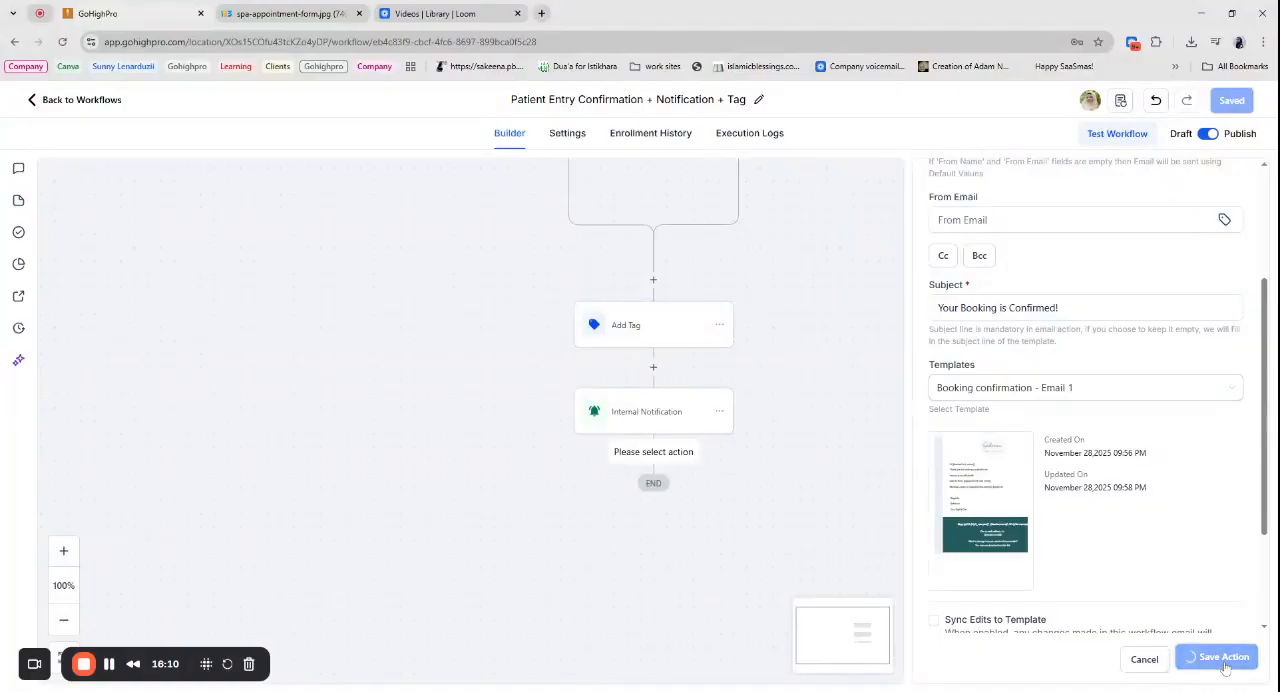
- Save the workflow with its new Email step and return to the workflow list
click(1230, 100)
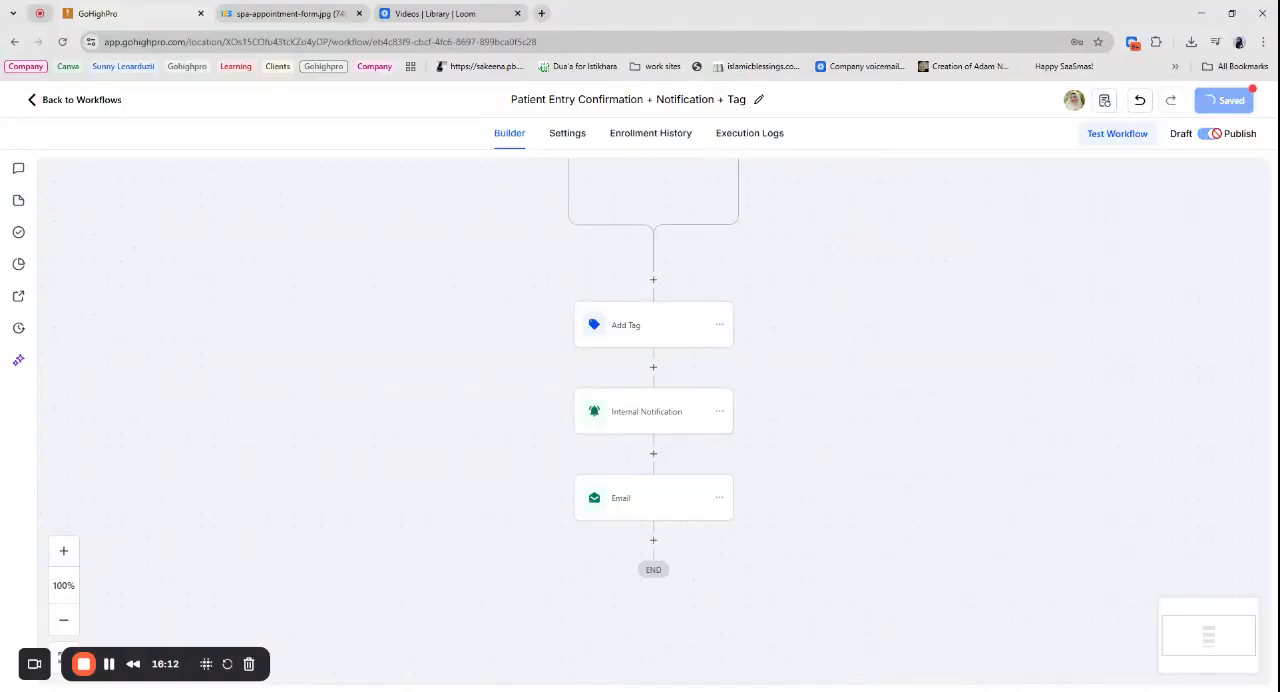
scroll(568, 387, up, 1)
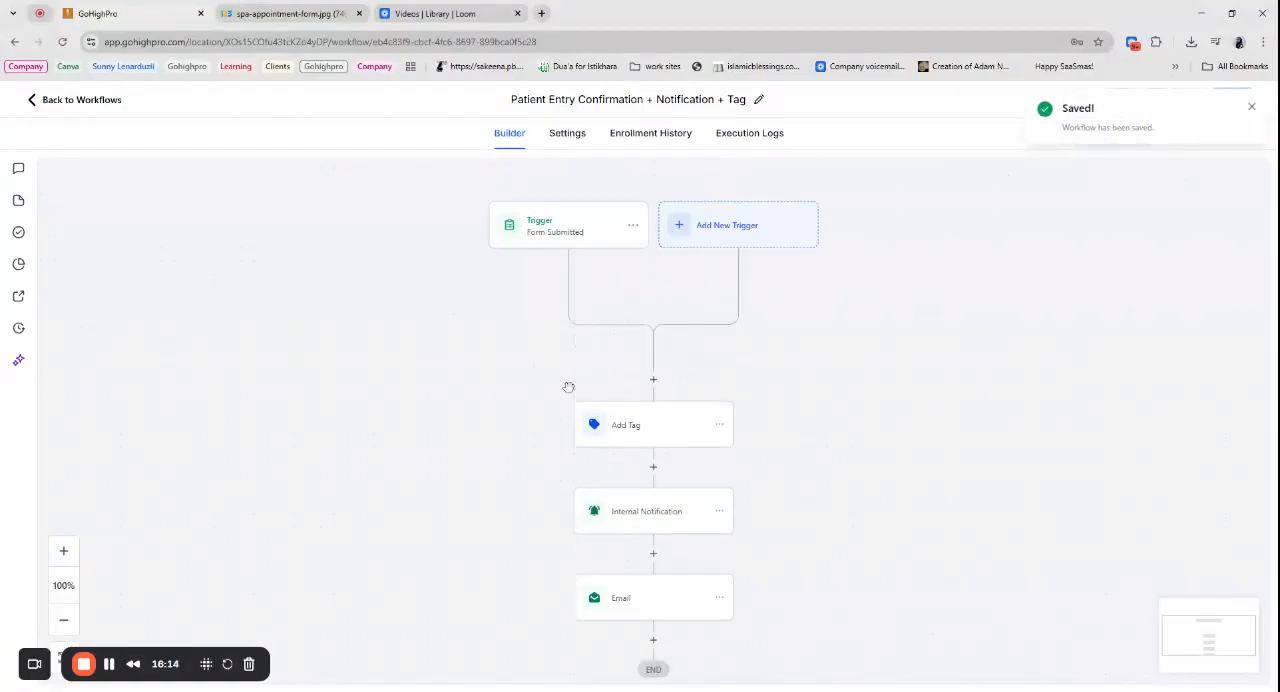
click(86, 103)
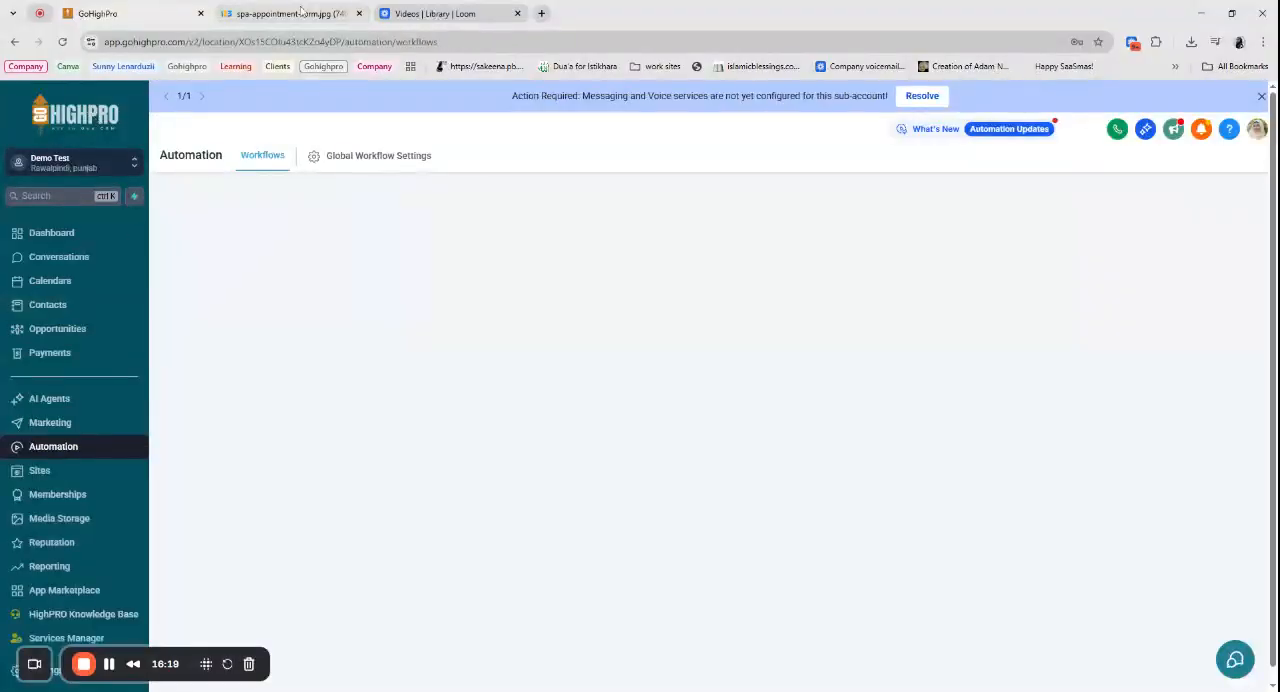
- Check the spa appointment form image in its browser tab, return to GoHighPro and open the Sites area
click(285, 13)
click(167, 8)
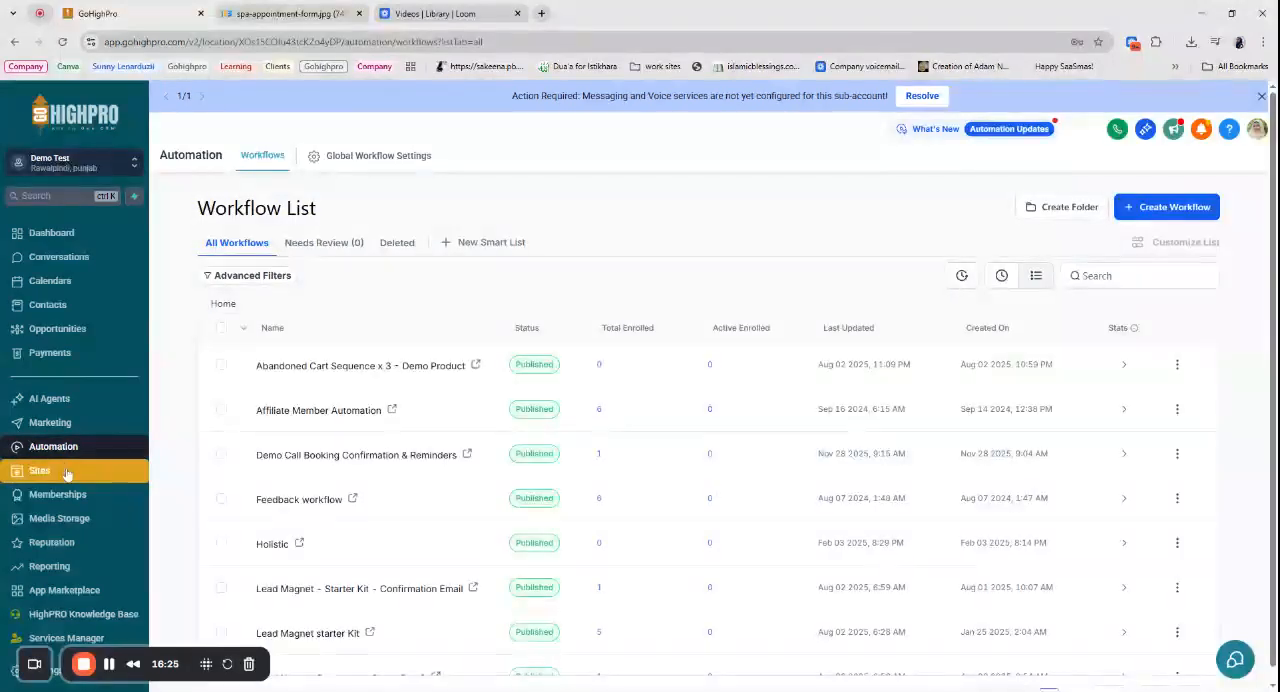
click(66, 472)
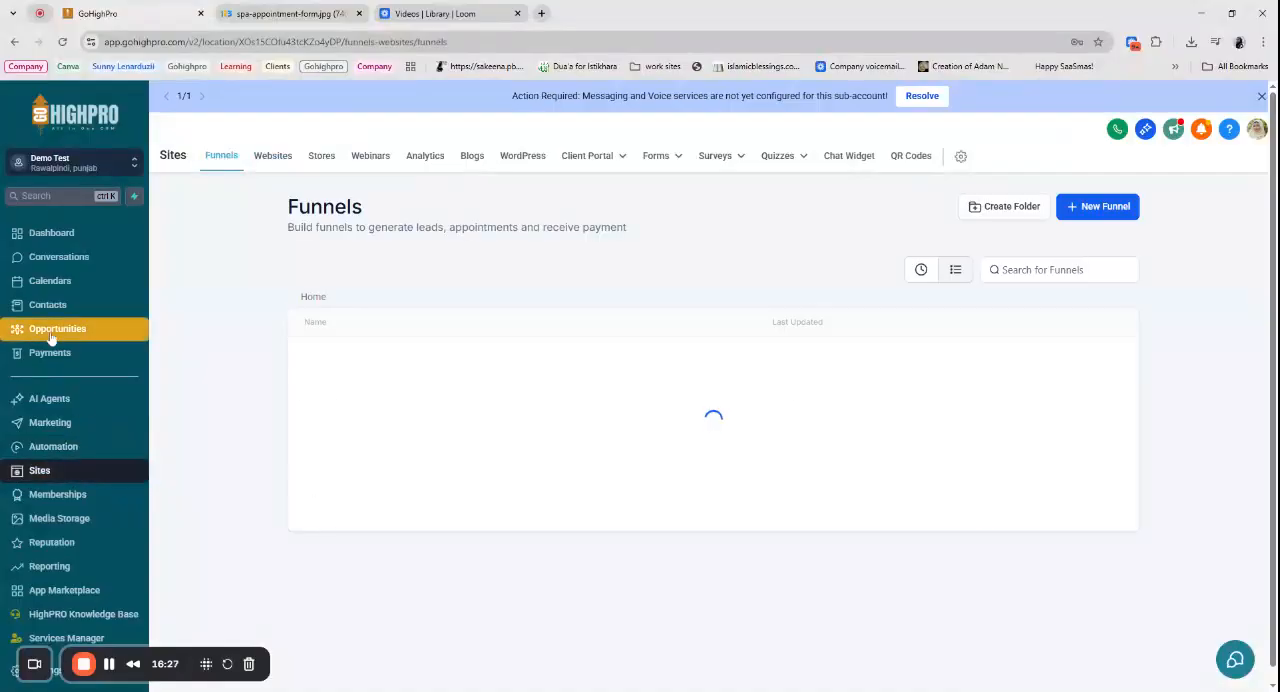
click(40, 338)
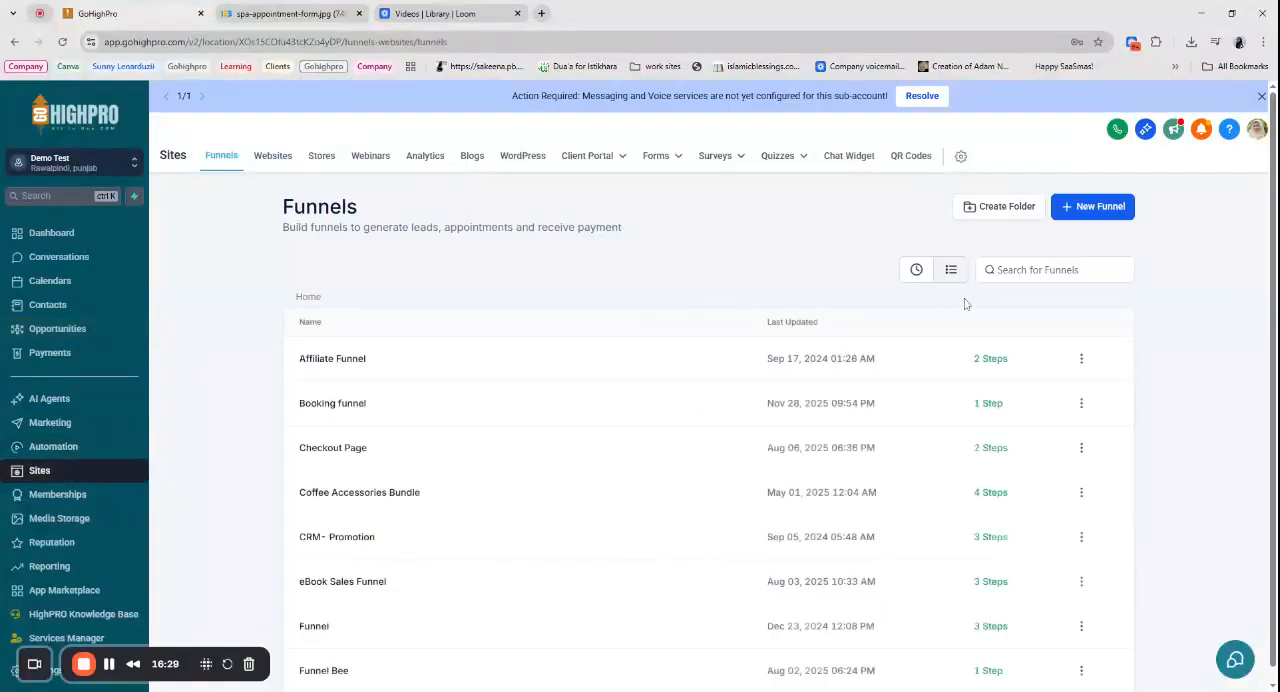